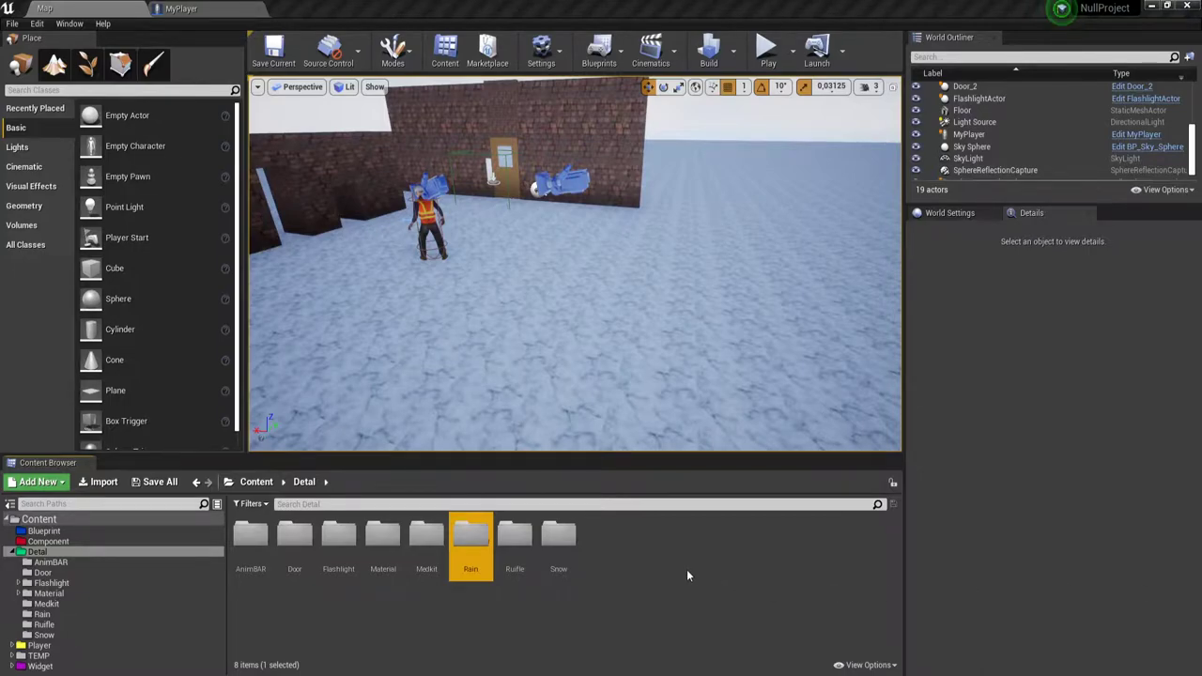
- In the Rain folder, create a new material named MAT_Rain and open it in the Material Editor
{"action": "double_click", "coordinate": [463, 539]}
{"action": "right_click", "coordinate": [289, 565]}
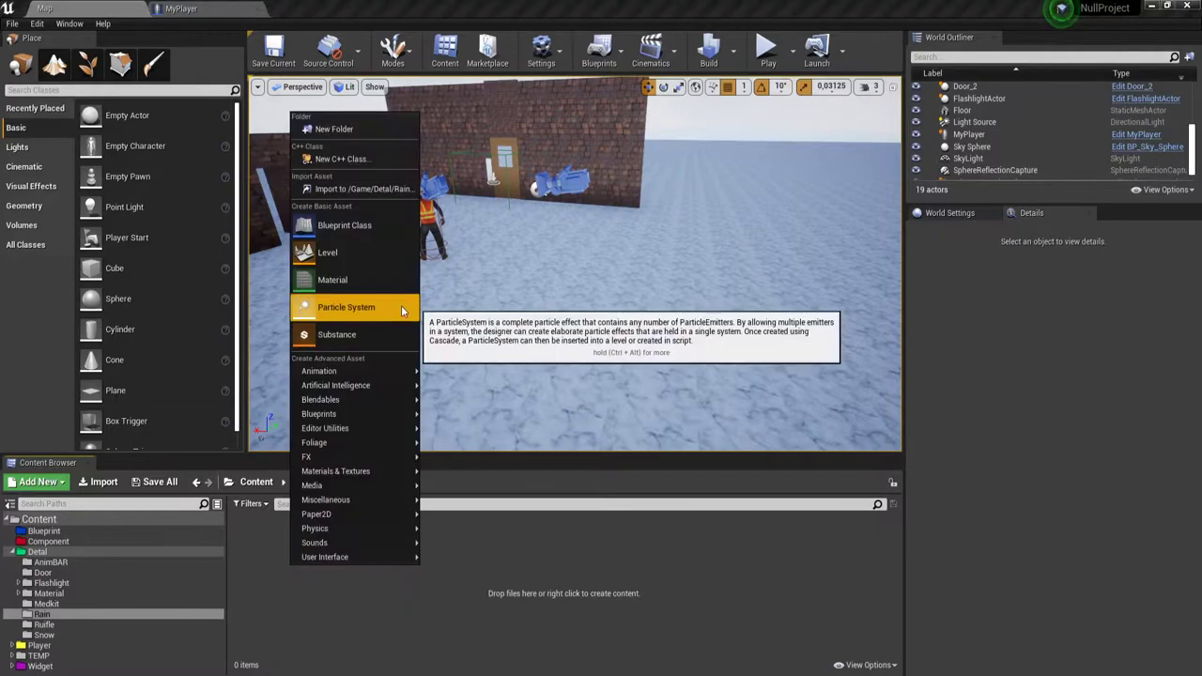
{"action": "left_click", "coordinate": [360, 281]}
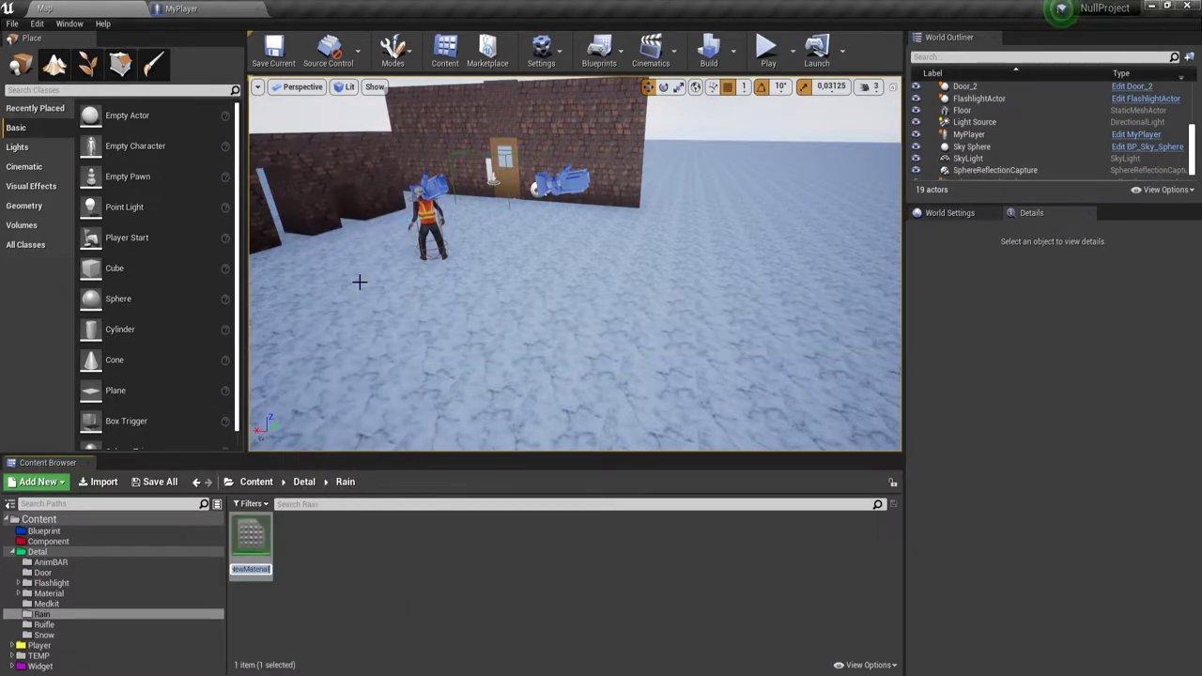
{"action": "type", "text": "MAT_Rain"}
{"action": "type", "text": "MAT"}
{"action": "key", "text": "Return"}
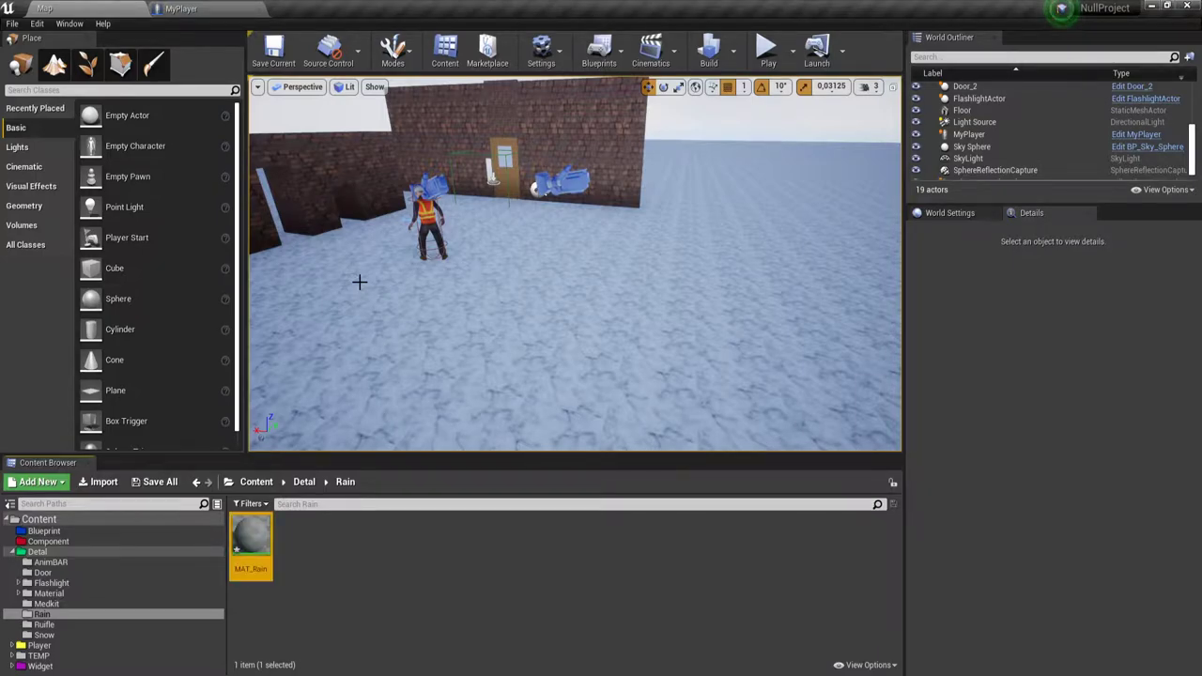
{"action": "key", "text": "Return"}
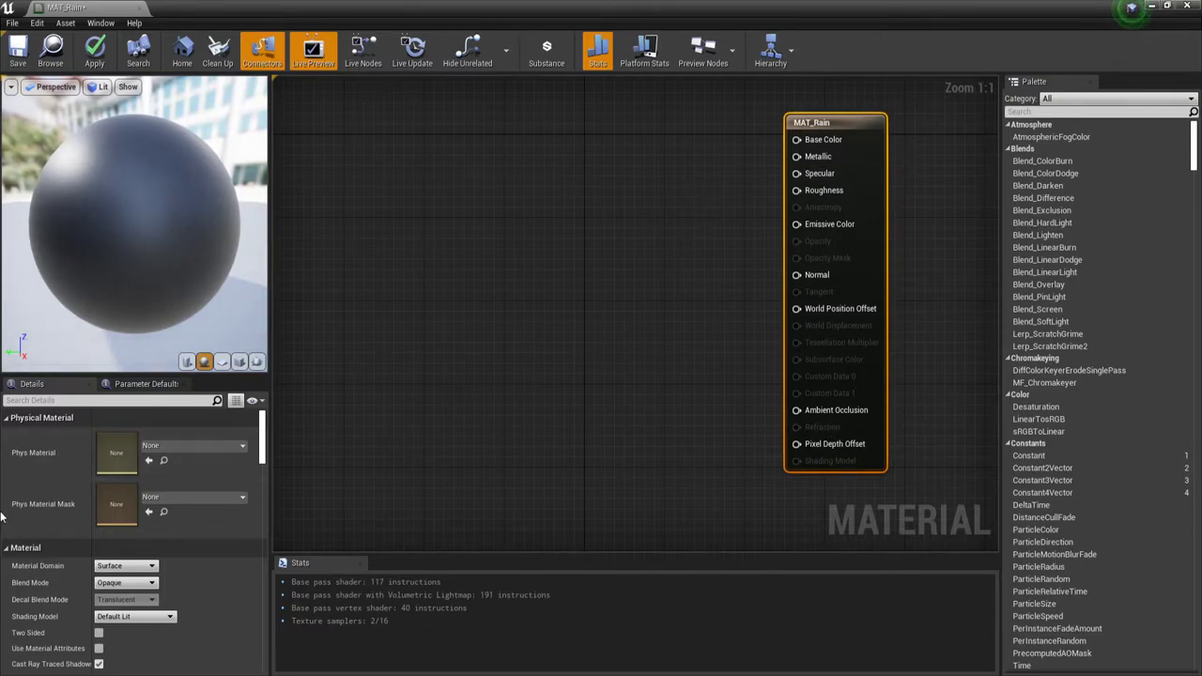
- Set MAT_Rain's Blend Mode to Translucent and Shading Model to Unlit
{"action": "left_click", "coordinate": [134, 586]}
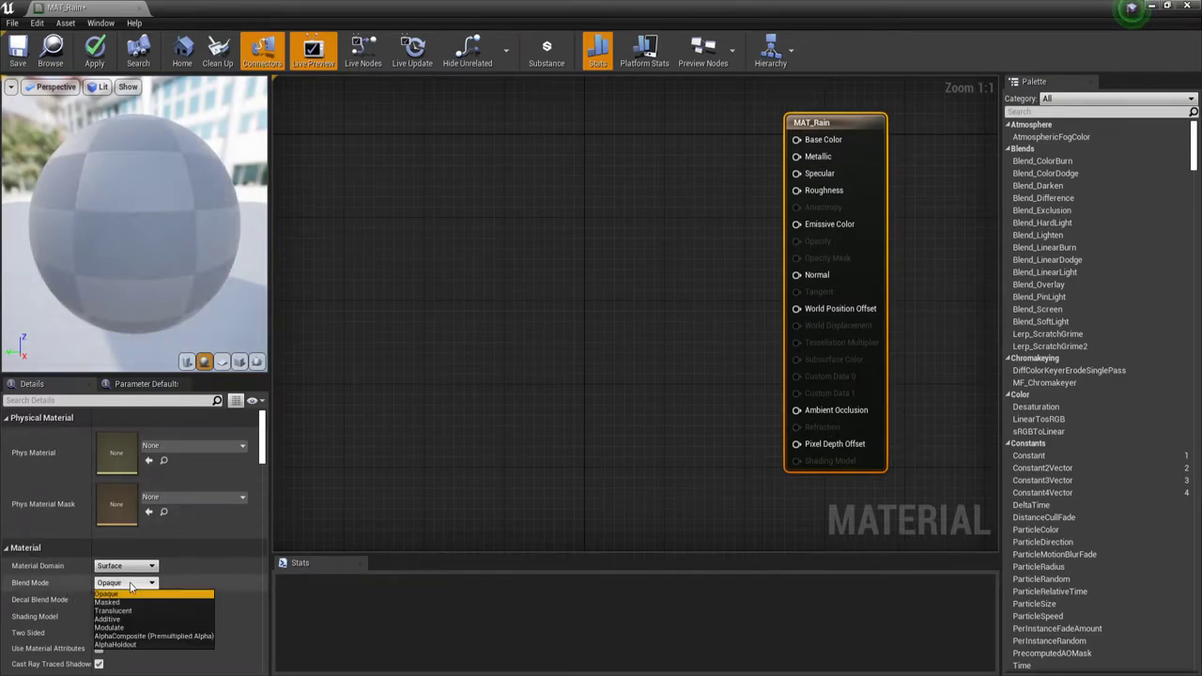
{"action": "left_click", "coordinate": [122, 615]}
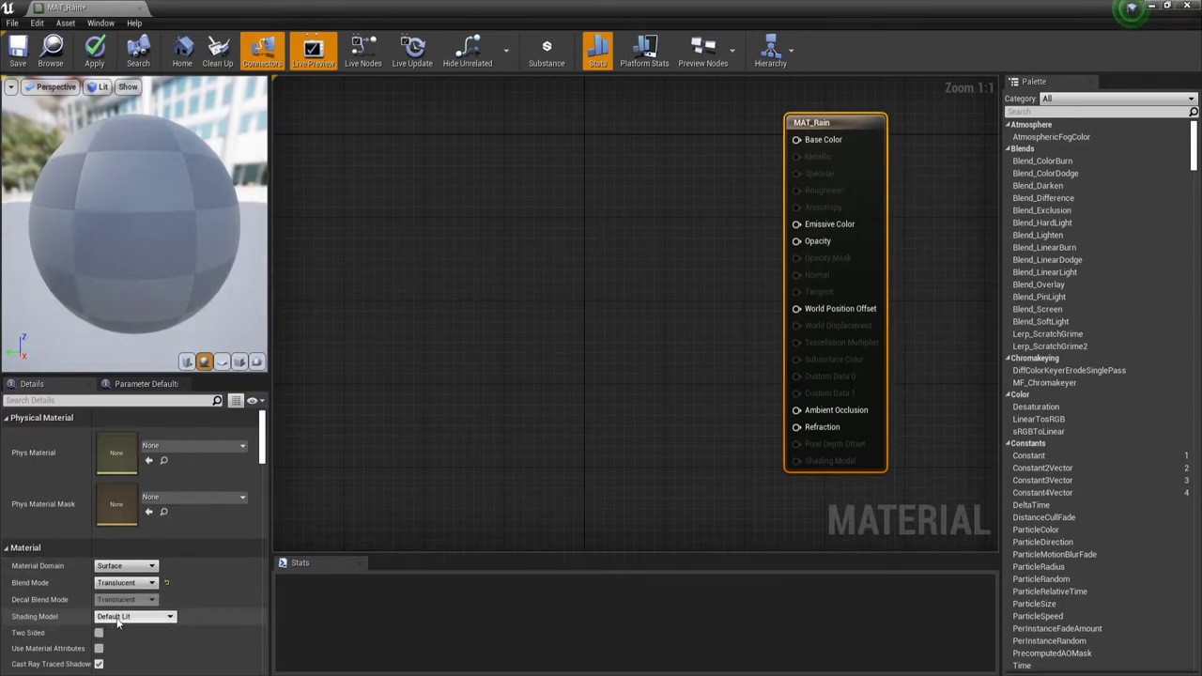
{"action": "left_click", "coordinate": [117, 618]}
{"action": "left_click", "coordinate": [113, 505]}
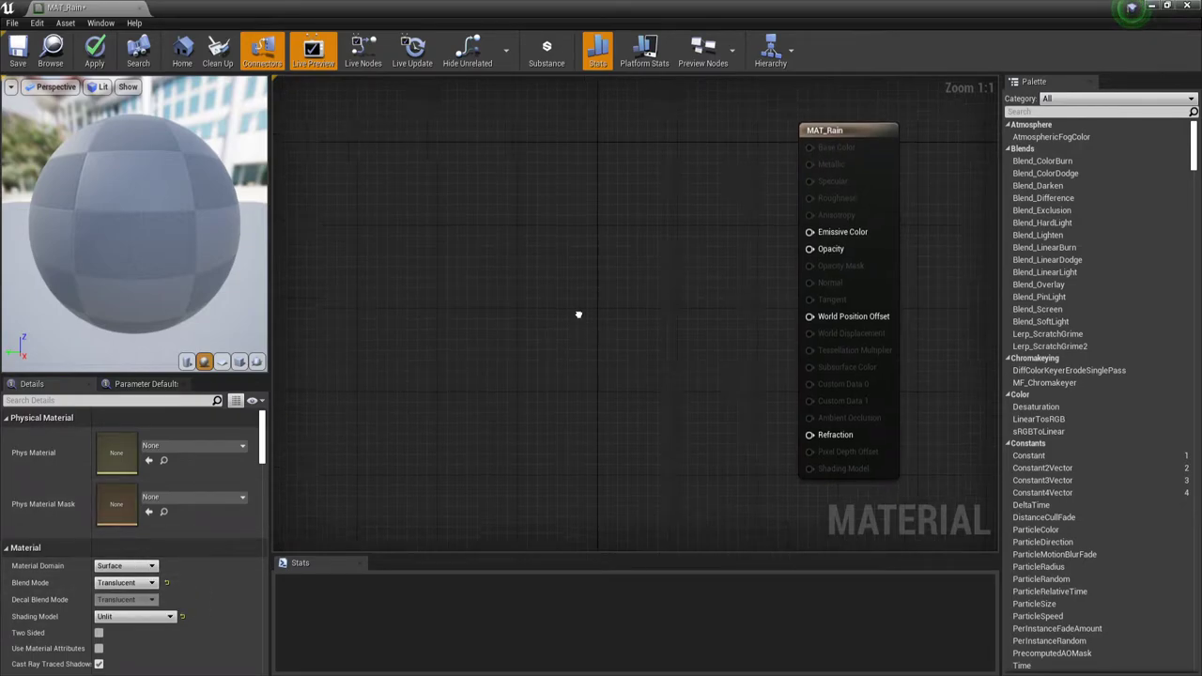
- Add a Particle Color node to the material graph
{"action": "right_click_drag", "start_coordinate": [577, 314], "coordinate": [631, 324]}
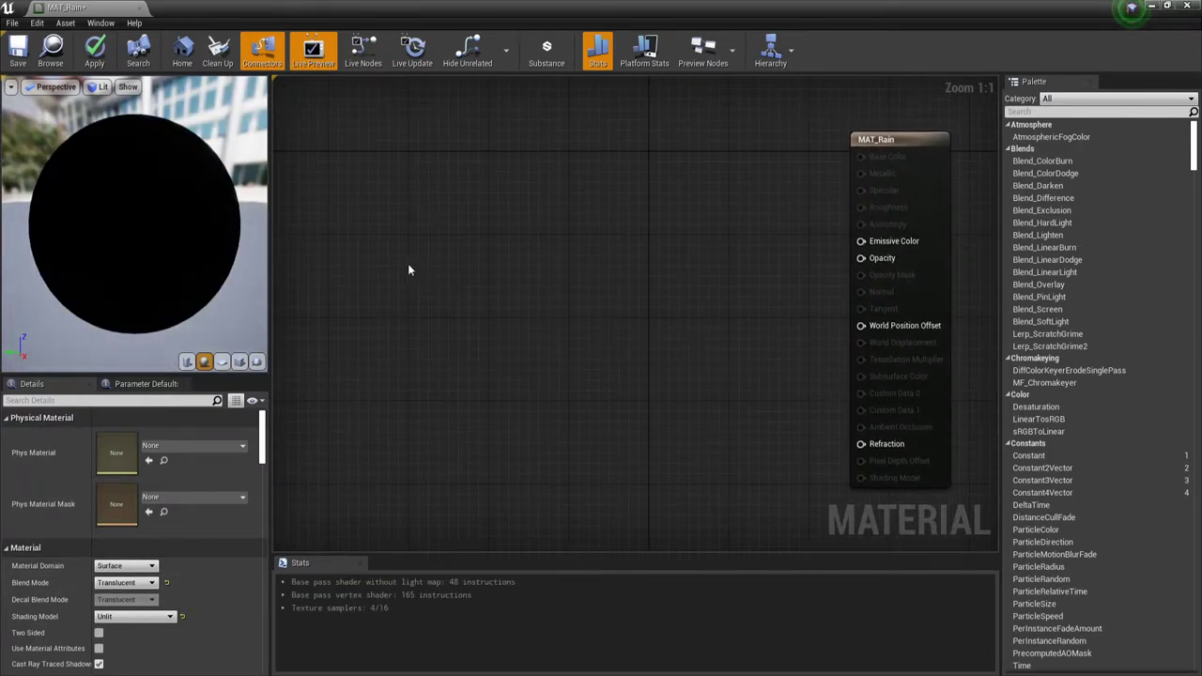
{"action": "right_click", "coordinate": [394, 193]}
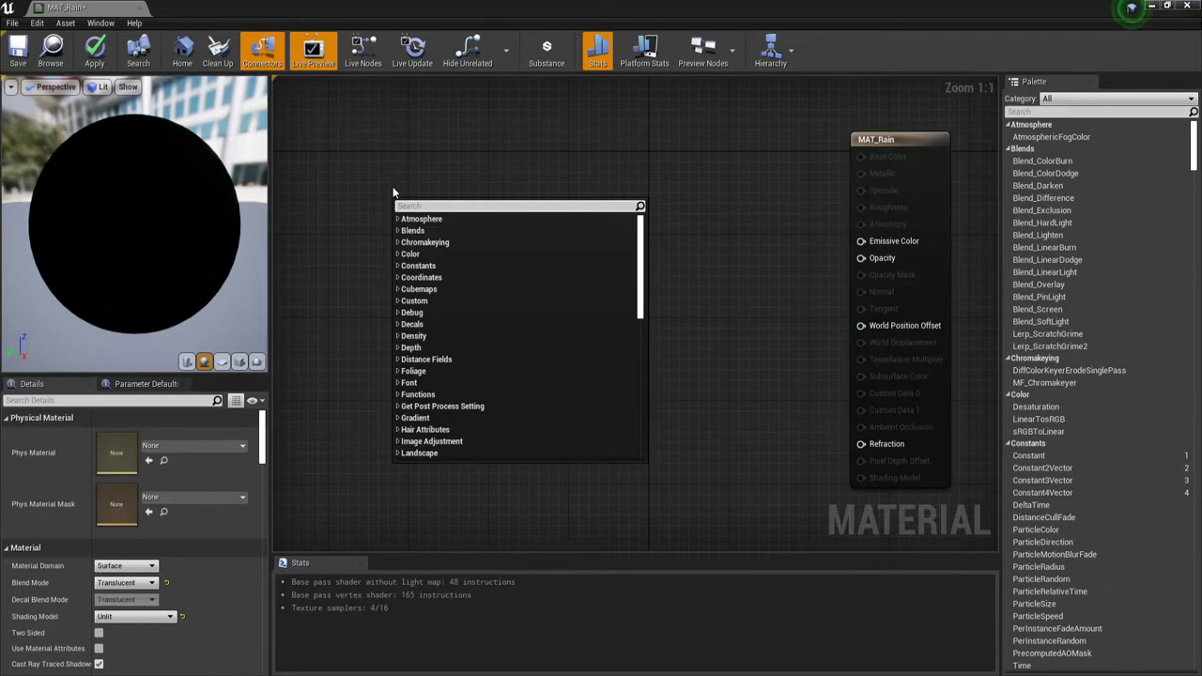
{"action": "type", "text": "p"}
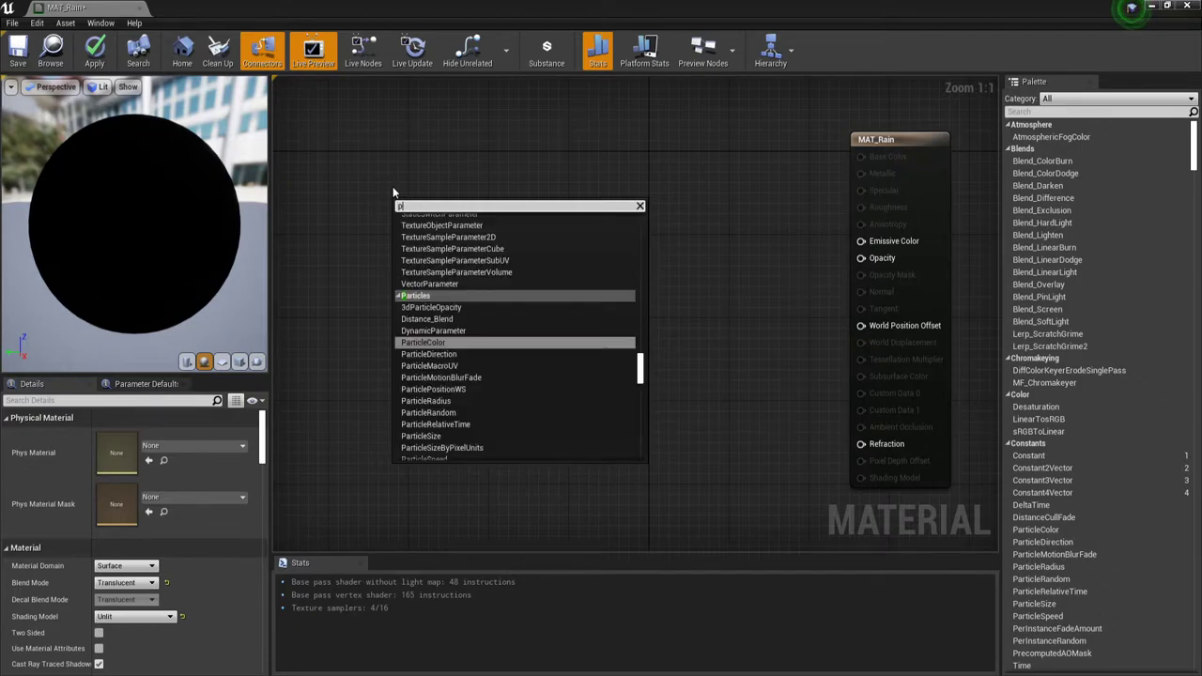
{"action": "type", "text": "art"}
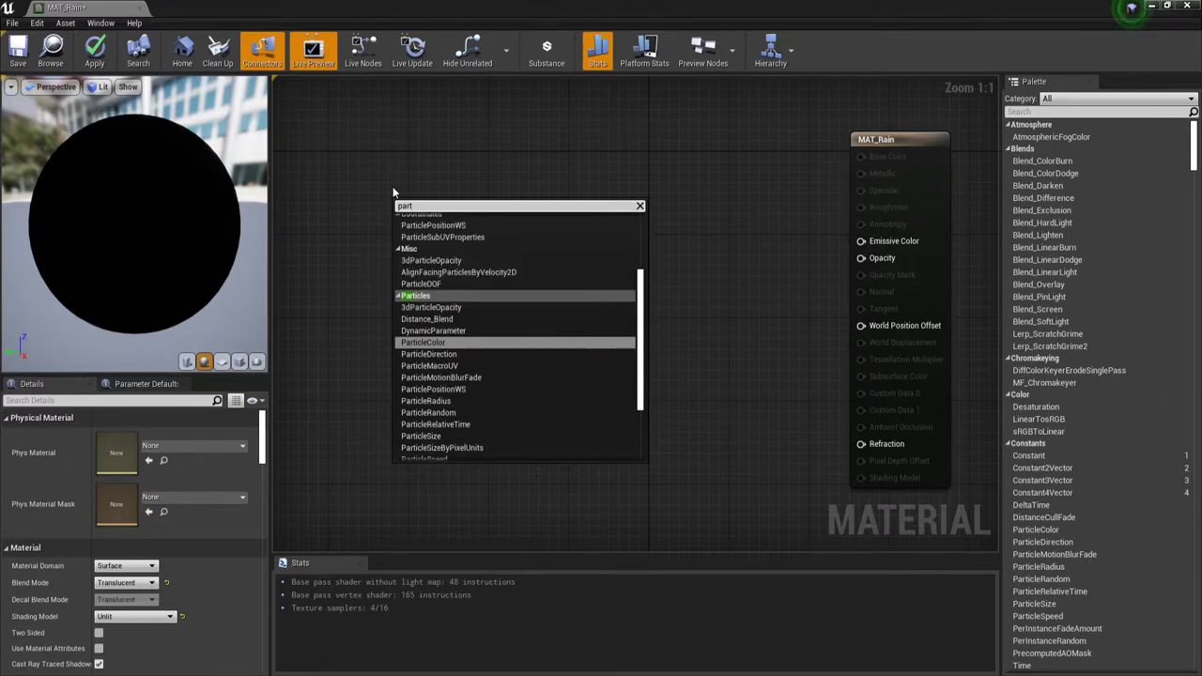
{"action": "left_click", "coordinate": [420, 343]}
{"action": "left_click_drag", "start_coordinate": [416, 212], "coordinate": [443, 148]}
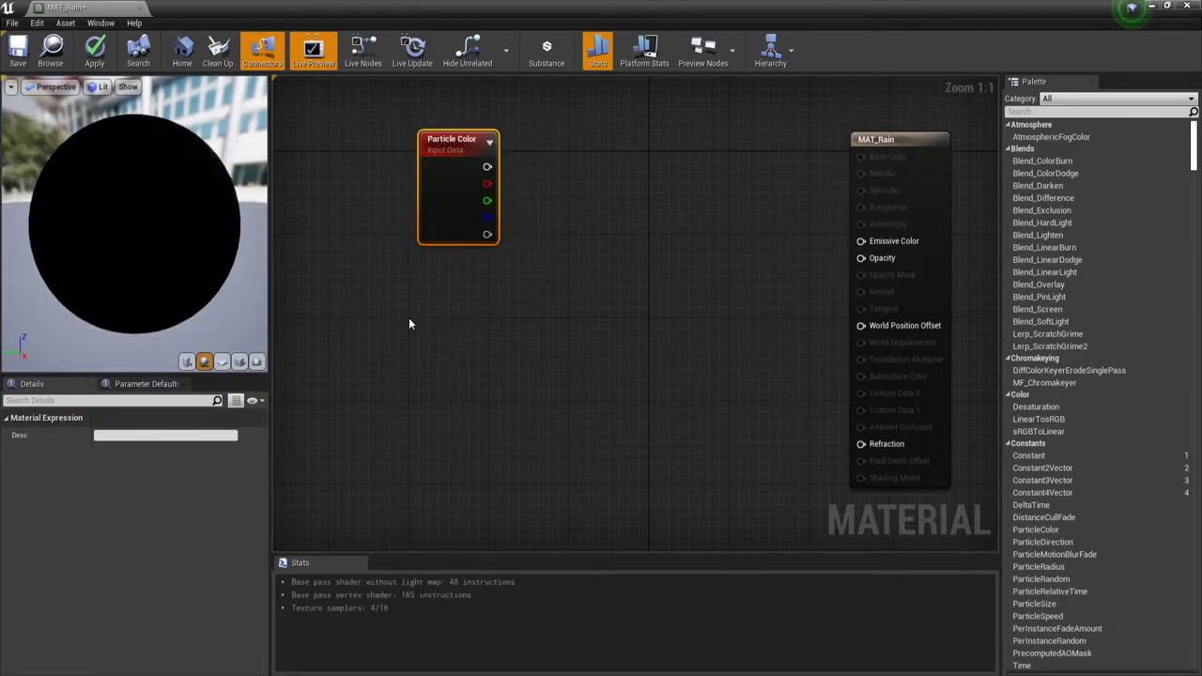
- Add a Multiply node and duplicate it, placing the two Multiply nodes in the graph
{"action": "right_click", "coordinate": [567, 260]}
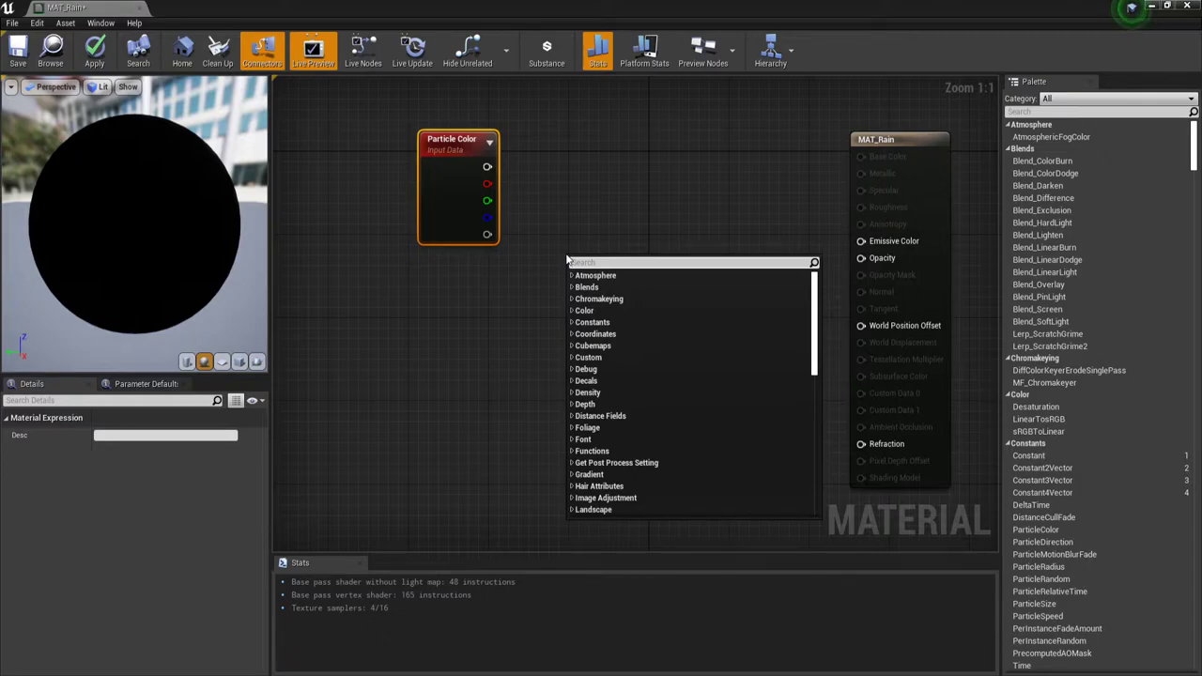
{"action": "type", "text": "mul"}
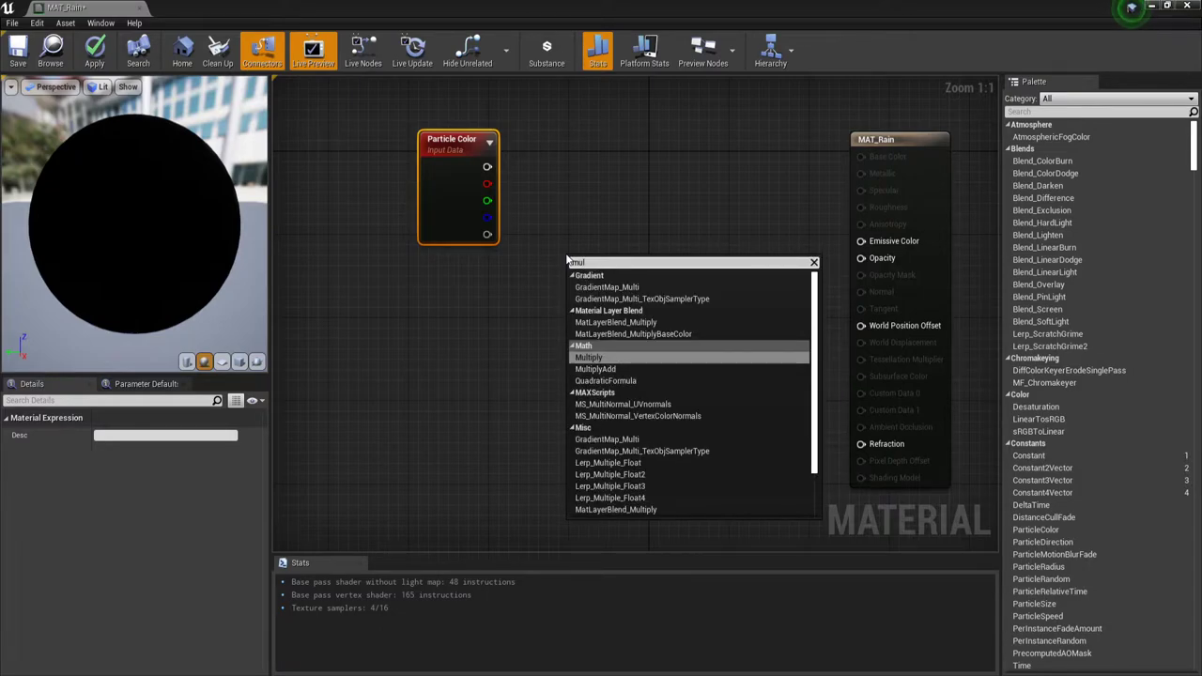
{"action": "left_click", "coordinate": [596, 359]}
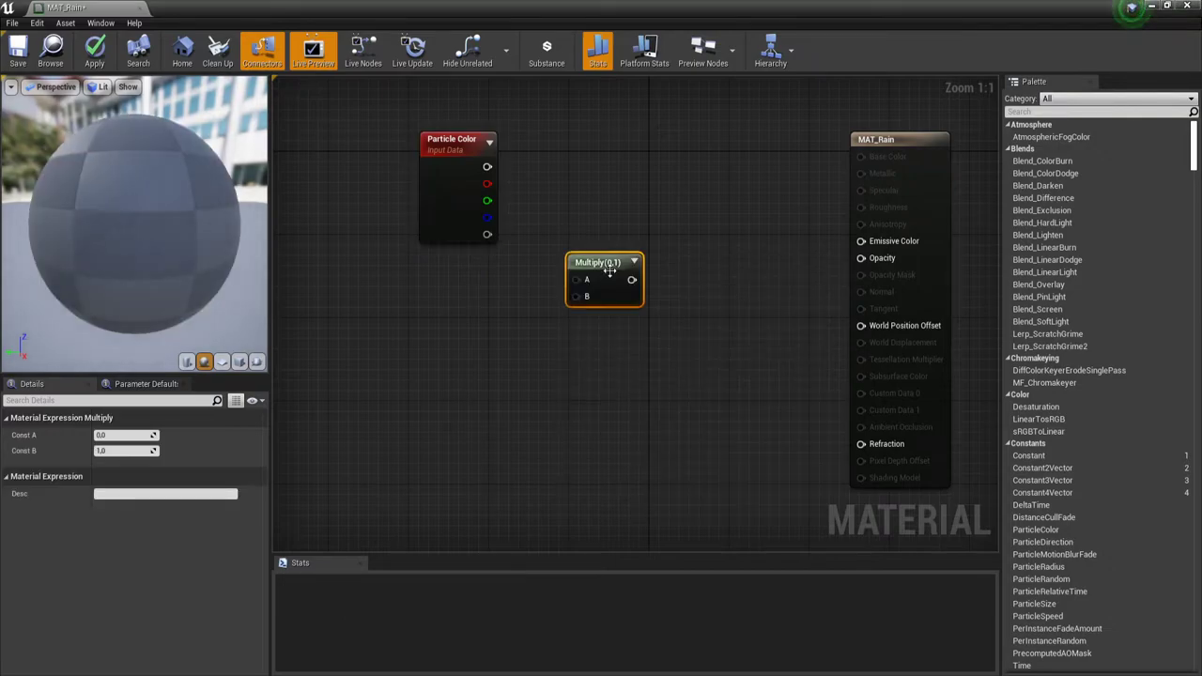
{"action": "left_click_drag", "start_coordinate": [609, 271], "coordinate": [643, 264]}
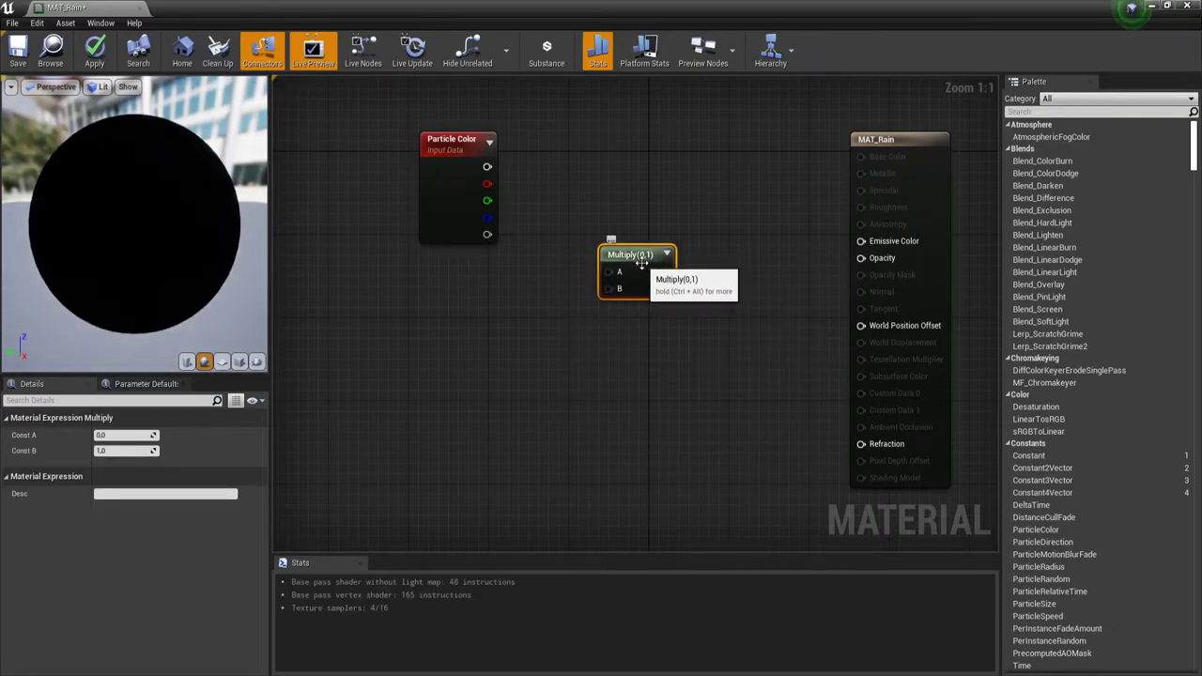
{"action": "key", "text": "ctrl+w"}
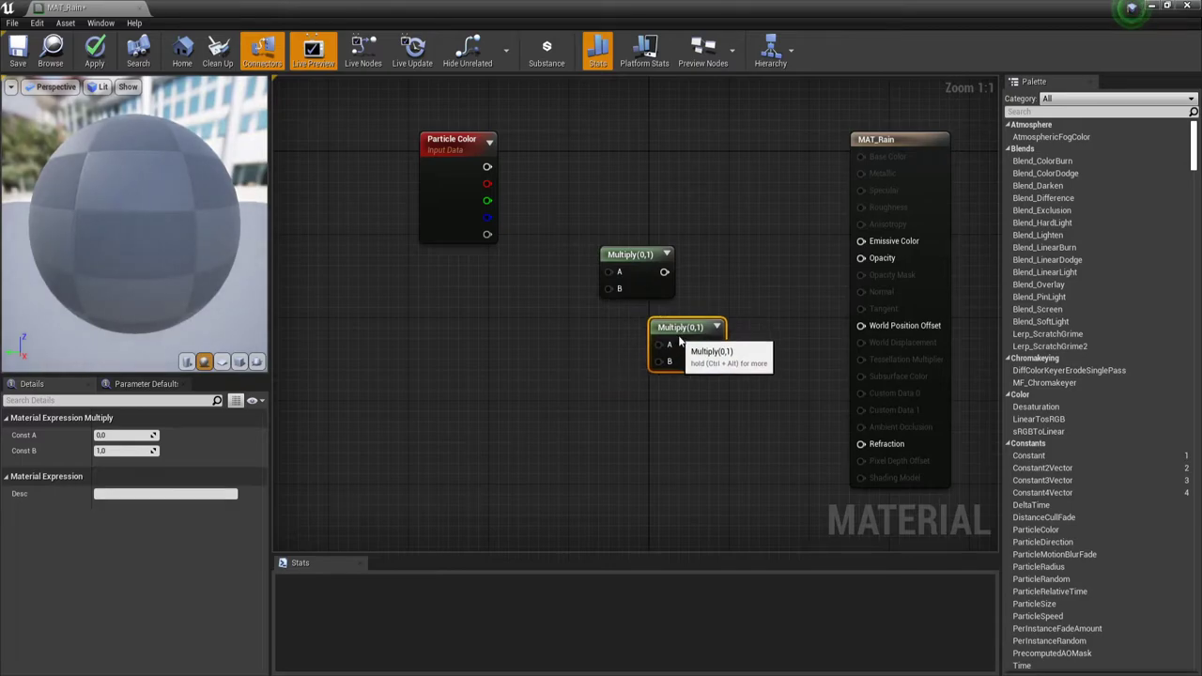
{"action": "mouse_move", "coordinate": [679, 341]}
{"action": "left_mouse_down"}
{"action": "mouse_move", "coordinate": [692, 341]}
{"action": "mouse_move", "coordinate": [629, 340]}
{"action": "left_mouse_up"}
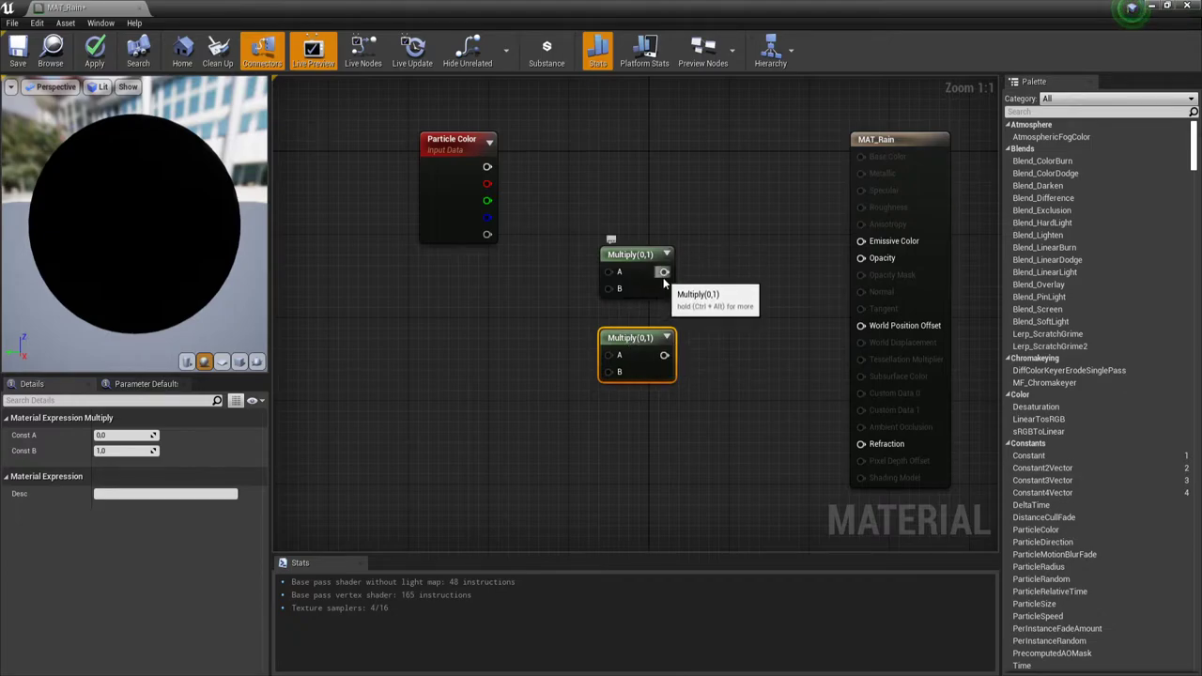
- Wire the Multiplies to Emissive Color and Opacity, and Particle Color RGB into the upper one
{"action": "left_click_drag", "start_coordinate": [664, 273], "coordinate": [861, 242]}
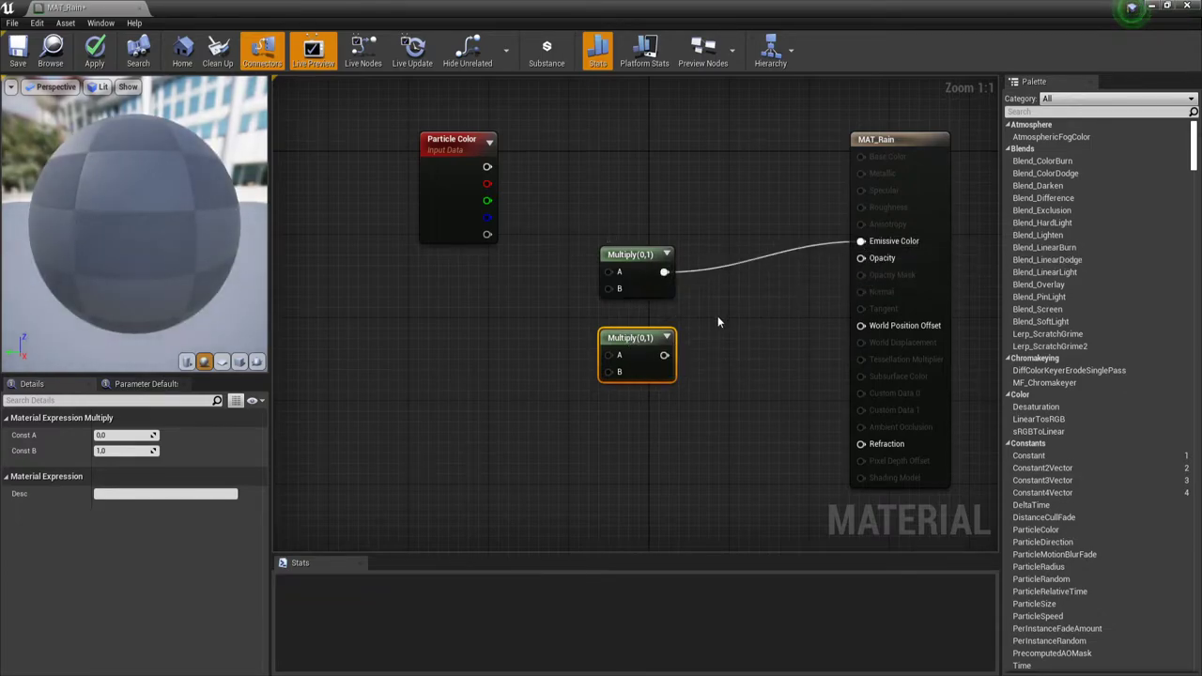
{"action": "left_click_drag", "start_coordinate": [664, 355], "coordinate": [872, 263]}
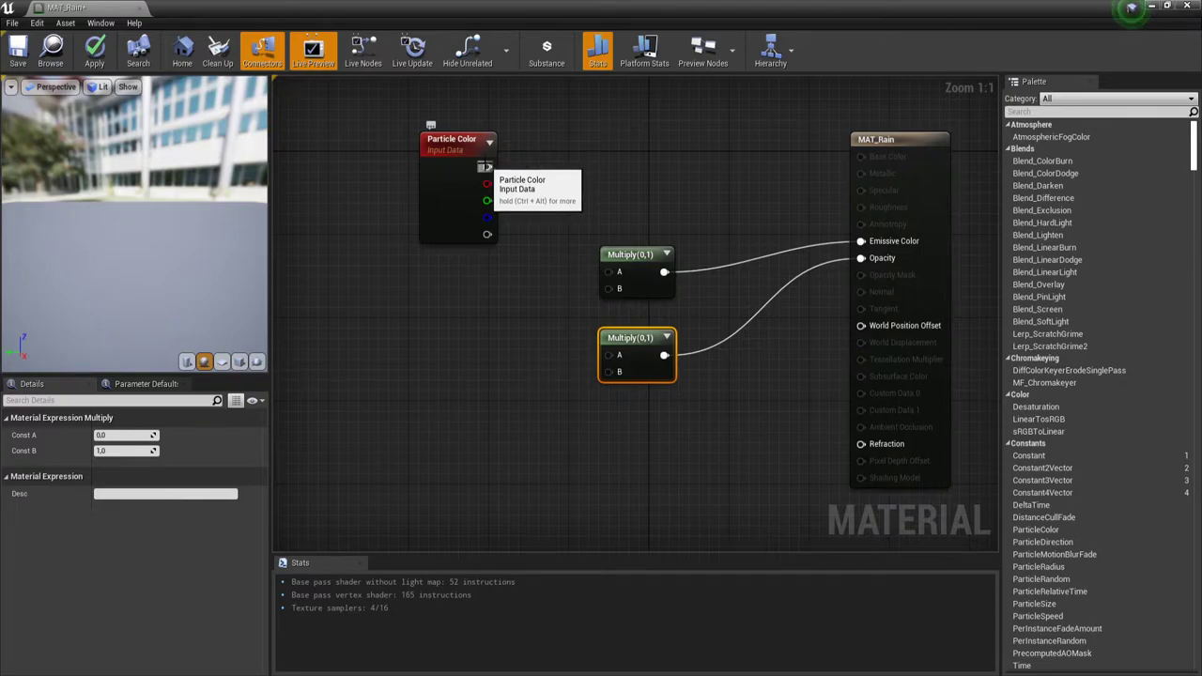
{"action": "left_click_drag", "start_coordinate": [484, 166], "coordinate": [609, 271]}
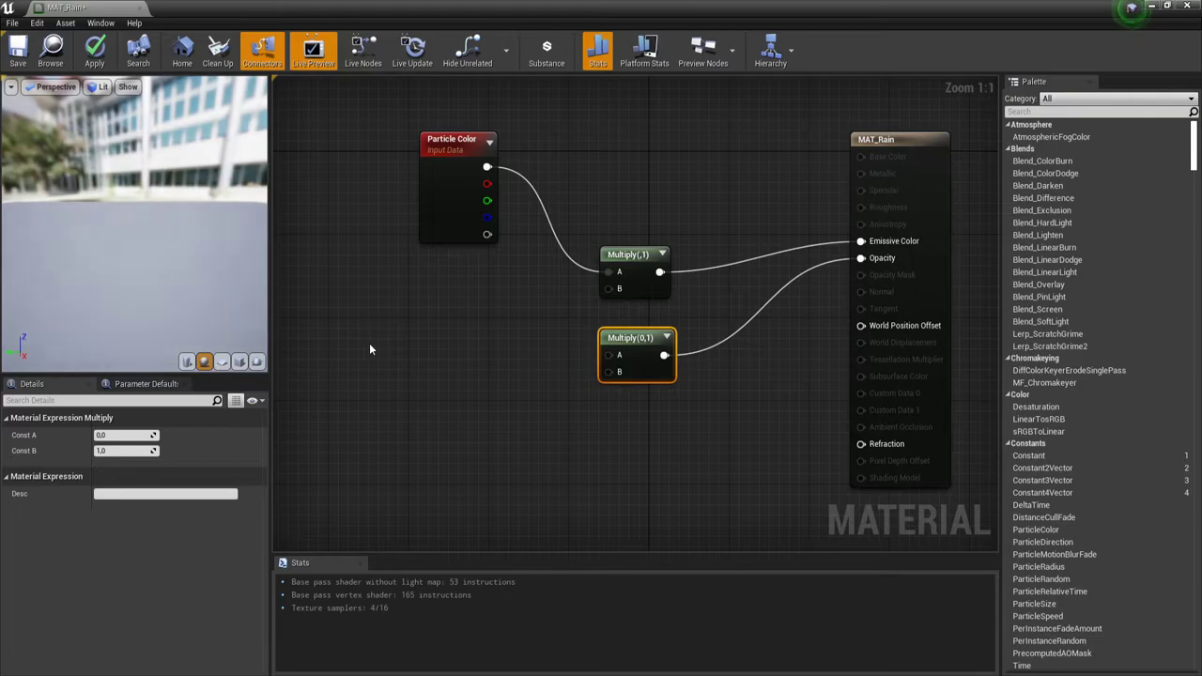
- Add a RadialGradientExponential node and wire it into the upper Multiply's B input
{"action": "right_click", "coordinate": [395, 340]}
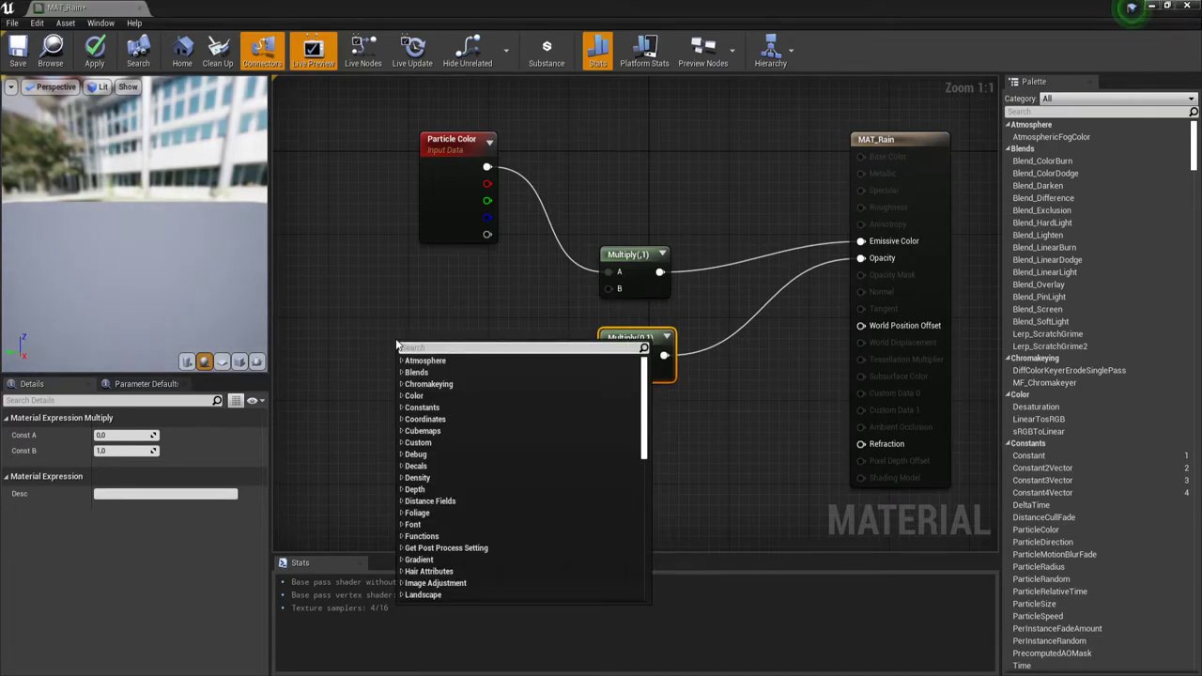
{"action": "type", "text": "Rad"}
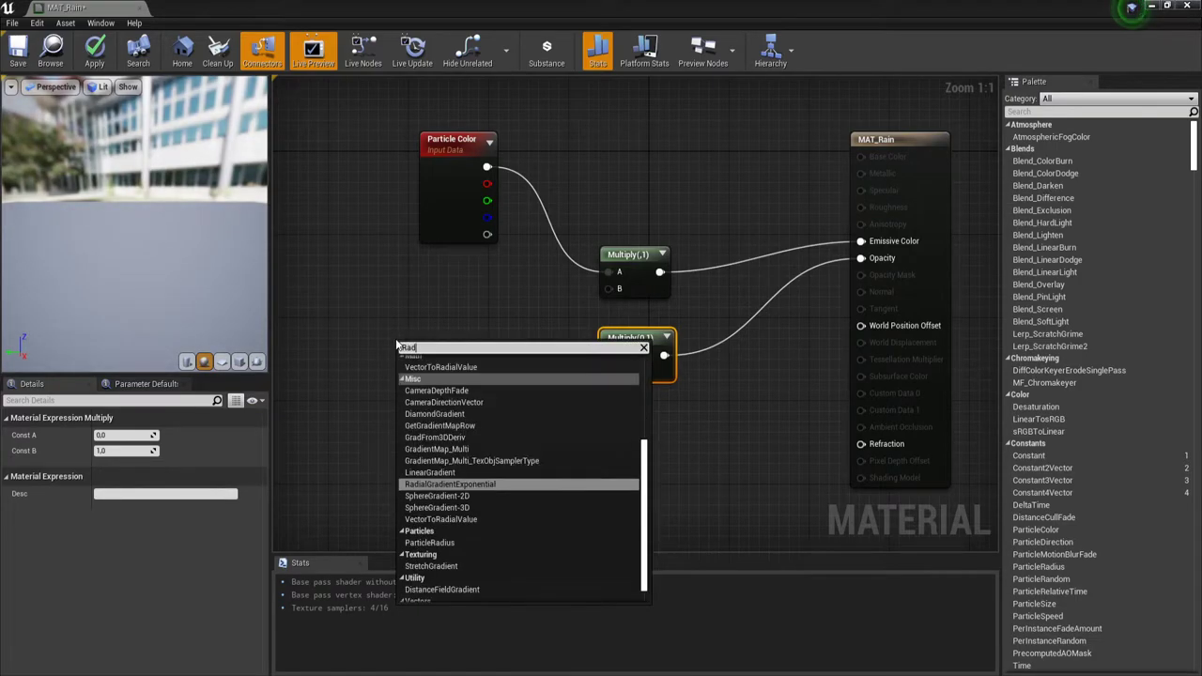
{"action": "type", "text": "ia"}
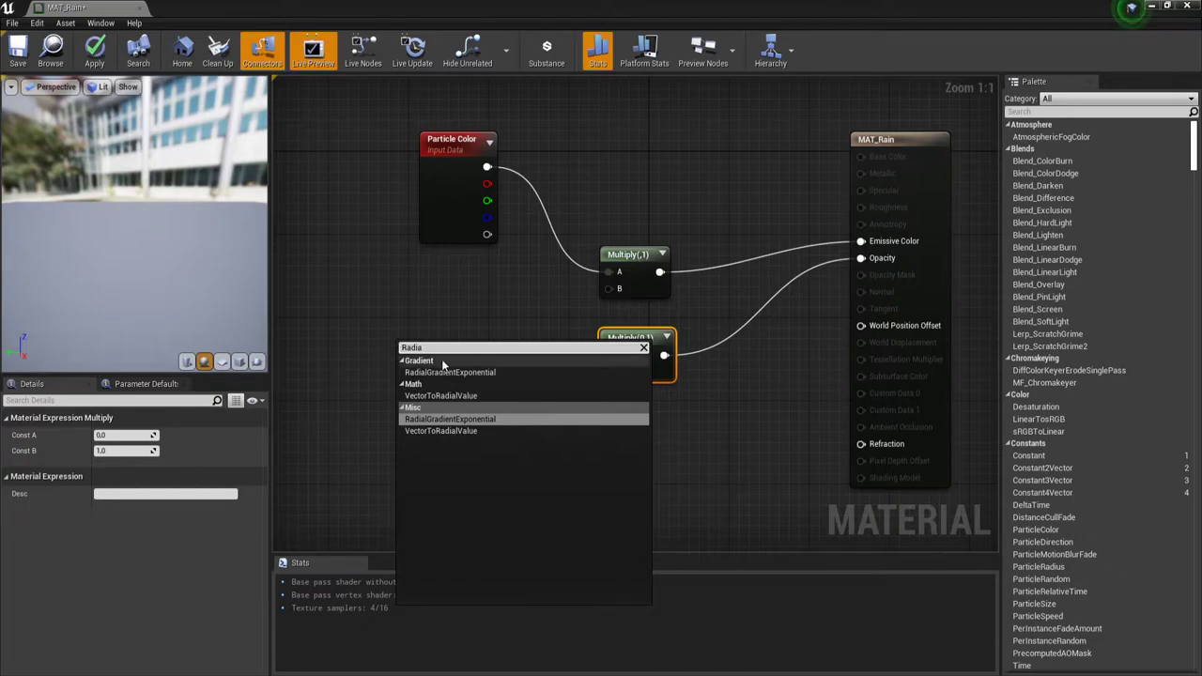
{"action": "left_click", "coordinate": [486, 373]}
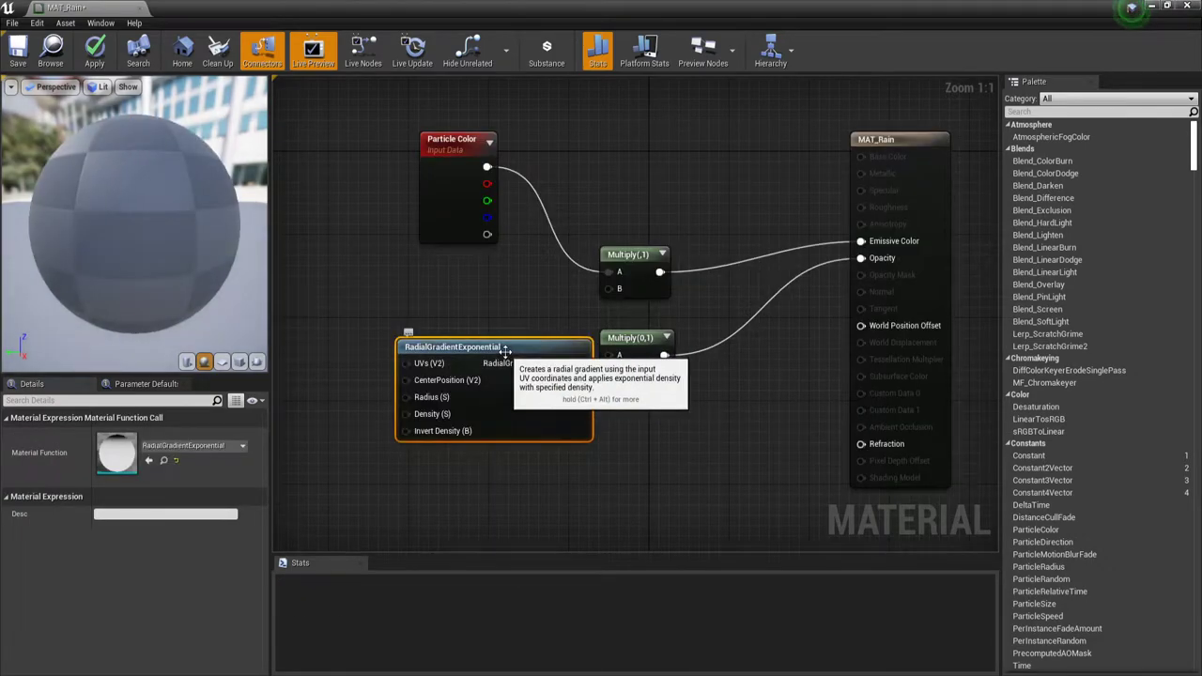
{"action": "left_click_drag", "start_coordinate": [487, 373], "coordinate": [439, 364]}
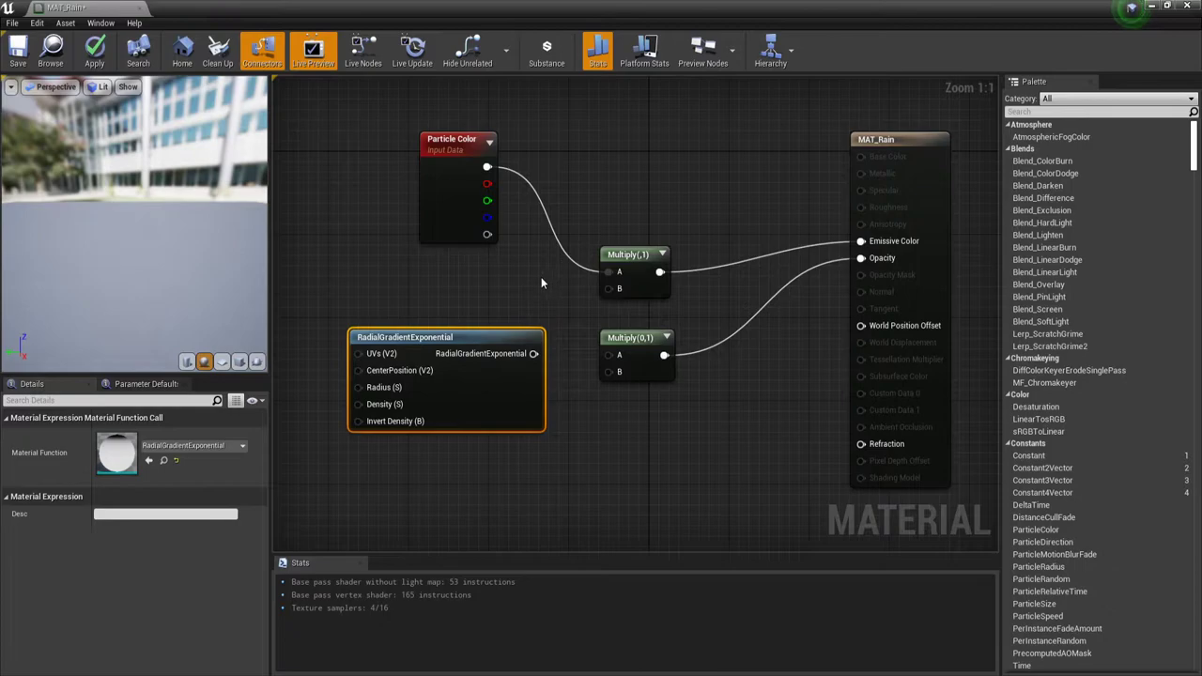
{"action": "left_click_drag", "start_coordinate": [535, 353], "coordinate": [619, 288]}
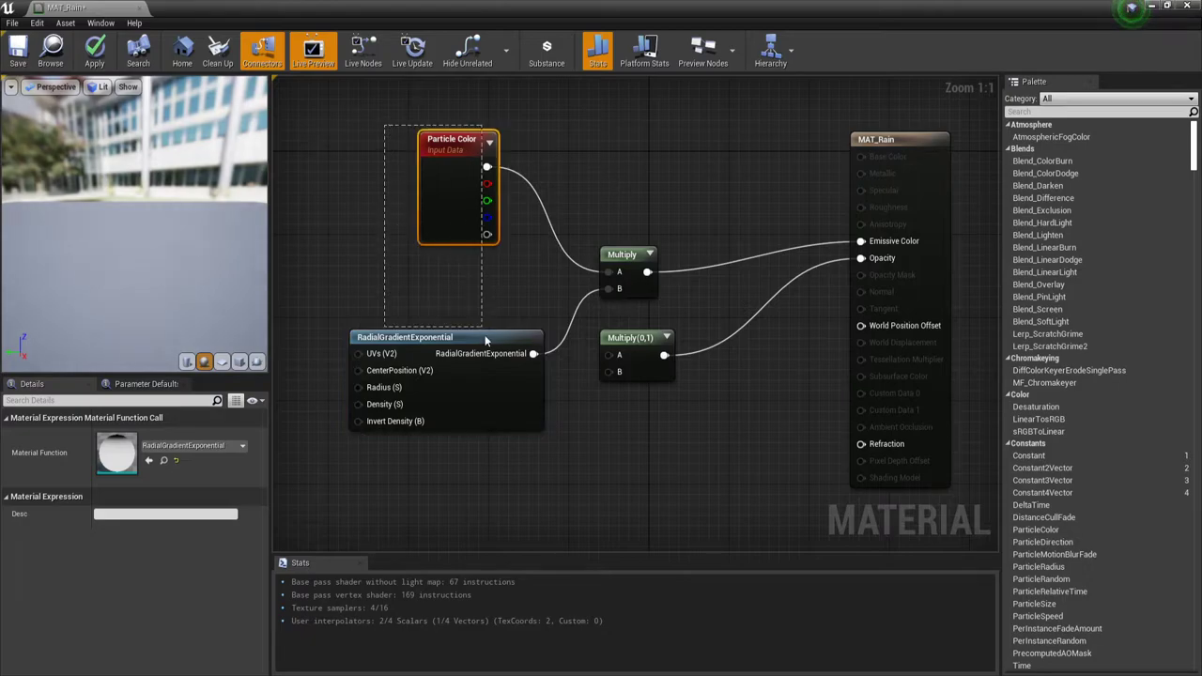
- Wire Particle Color's alpha and the radial gradient into the lower Multiply, then reposition the nodes
{"action": "left_click", "coordinate": [579, 374]}
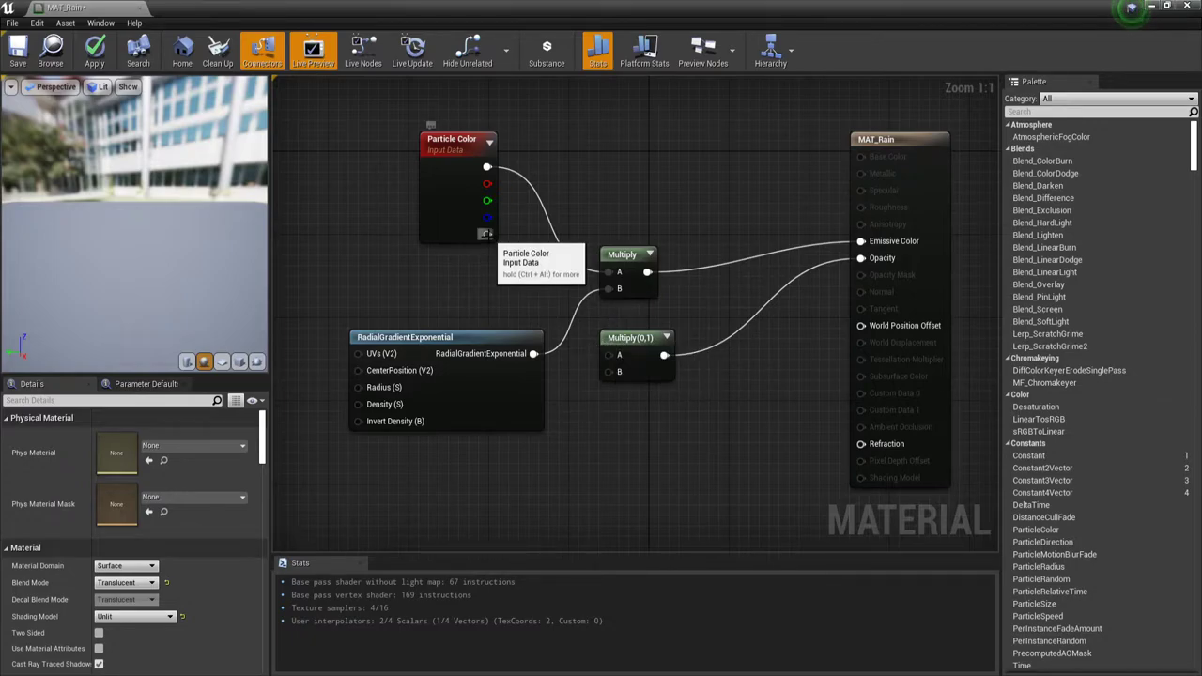
{"action": "mouse_move", "coordinate": [486, 234]}
{"action": "left_mouse_down"}
{"action": "mouse_move", "coordinate": [523, 249]}
{"action": "mouse_move", "coordinate": [617, 357]}
{"action": "left_mouse_up"}
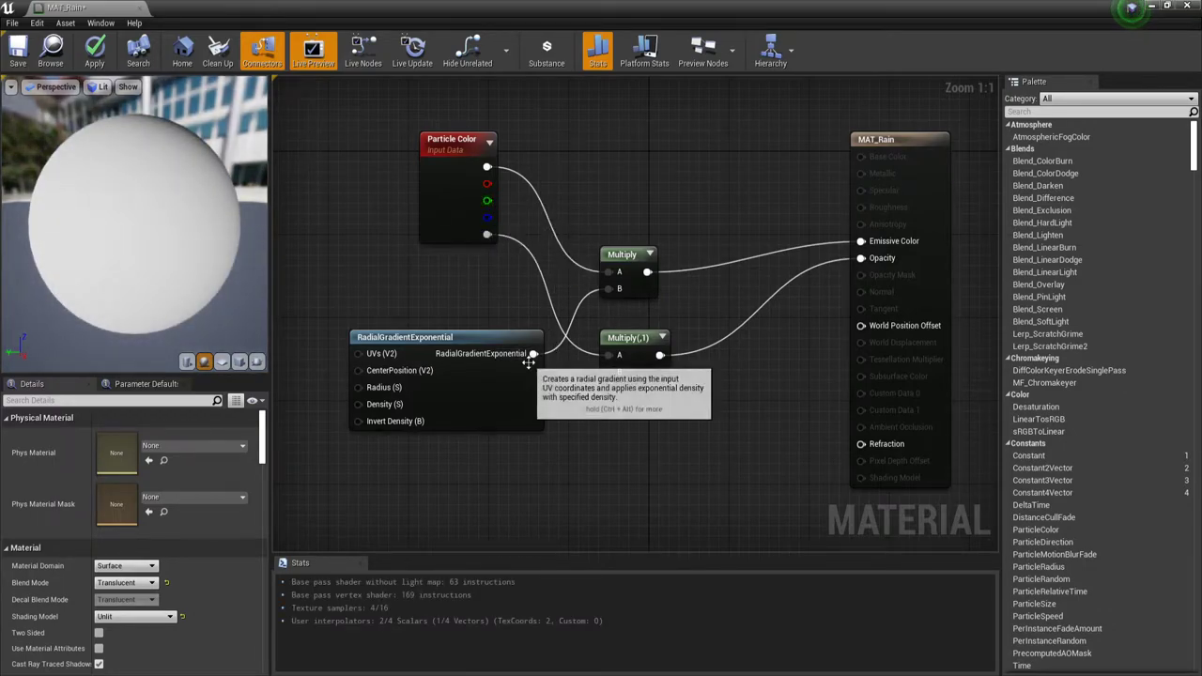
{"action": "left_click_drag", "start_coordinate": [534, 353], "coordinate": [609, 372]}
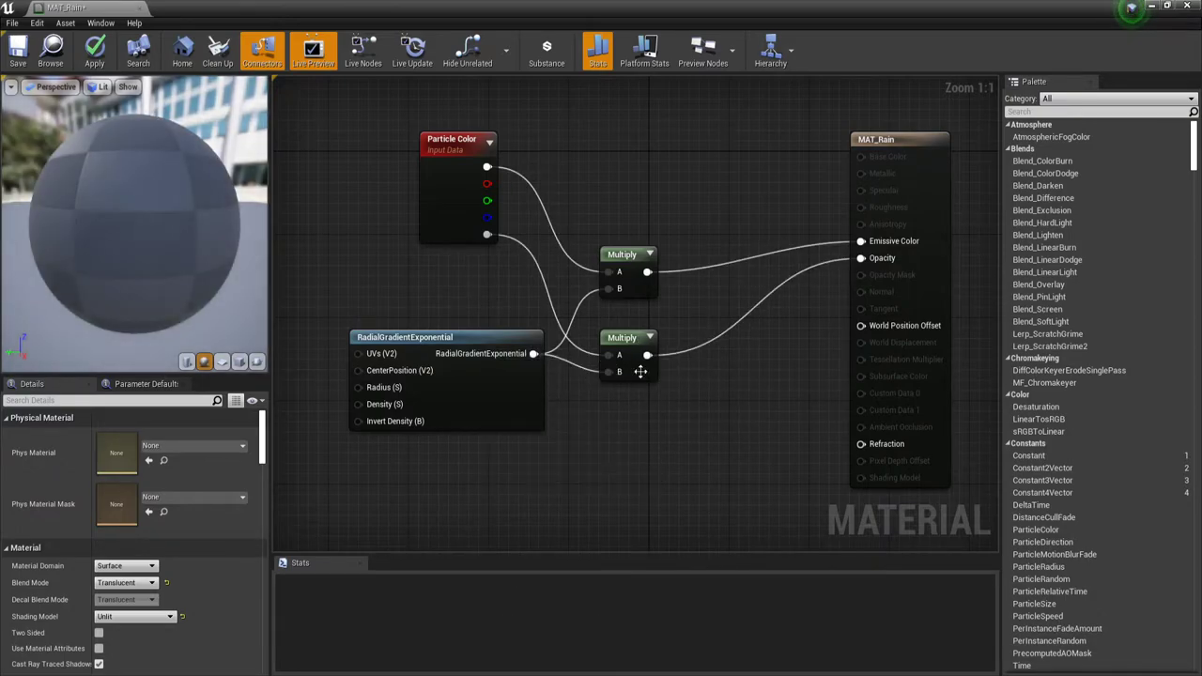
{"action": "scroll", "coordinate": [672, 326], "scroll_direction": "down", "scroll_amount": 1}
{"action": "left_click_drag", "start_coordinate": [406, 141], "coordinate": [611, 413]}
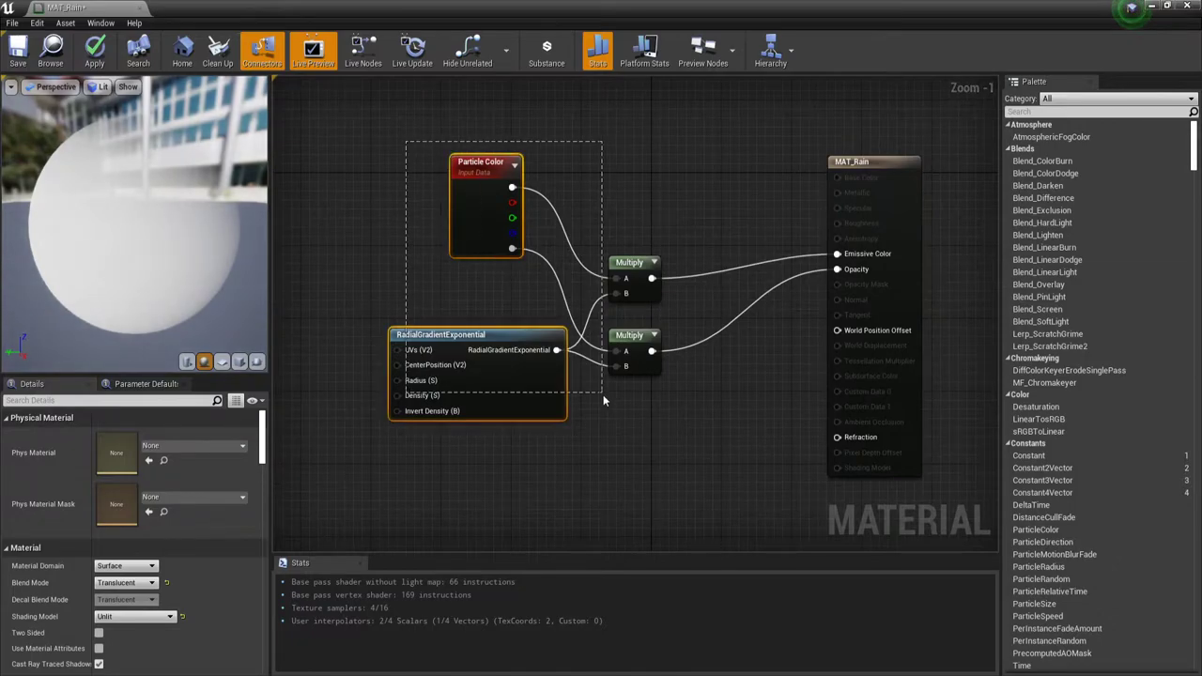
{"action": "left_click_drag", "start_coordinate": [660, 300], "coordinate": [713, 274]}
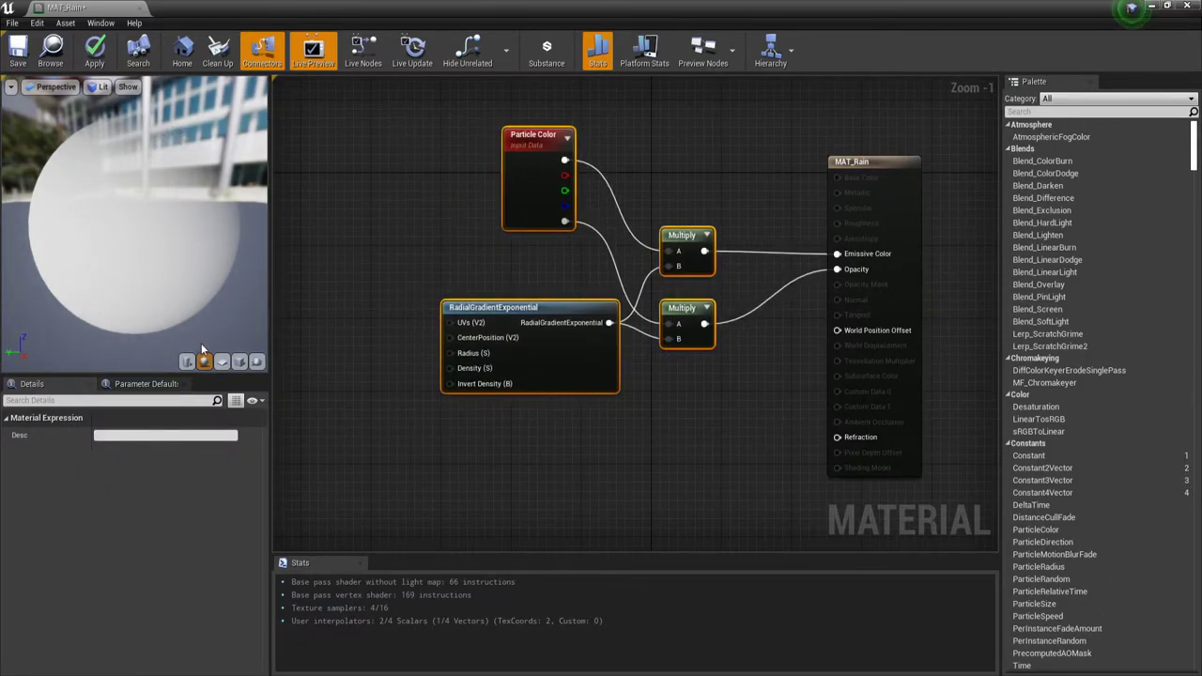
- Preview MAT_Rain on a plane to check the soft radial glow, then apply and save it
{"action": "left_click", "coordinate": [221, 362]}
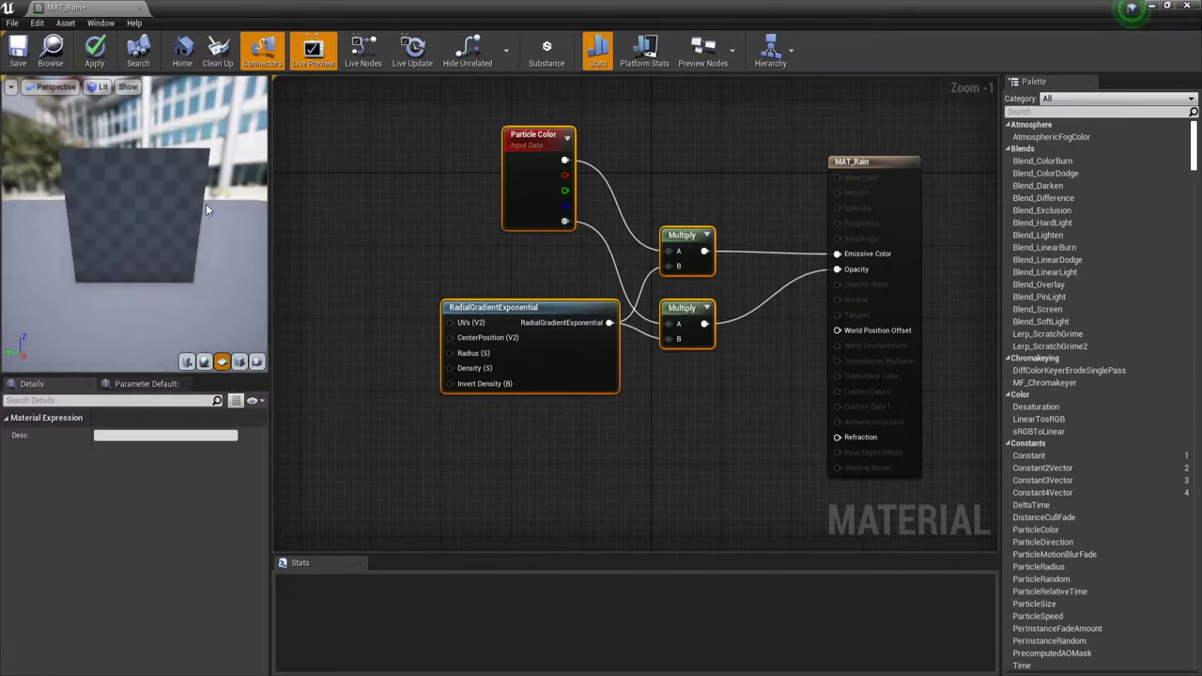
{"action": "mouse_move", "coordinate": [183, 196]}
{"action": "left_mouse_down"}
{"action": "mouse_move", "coordinate": [113, 197]}
{"action": "mouse_move", "coordinate": [127, 159]}
{"action": "mouse_move", "coordinate": [148, 209]}
{"action": "left_mouse_up"}
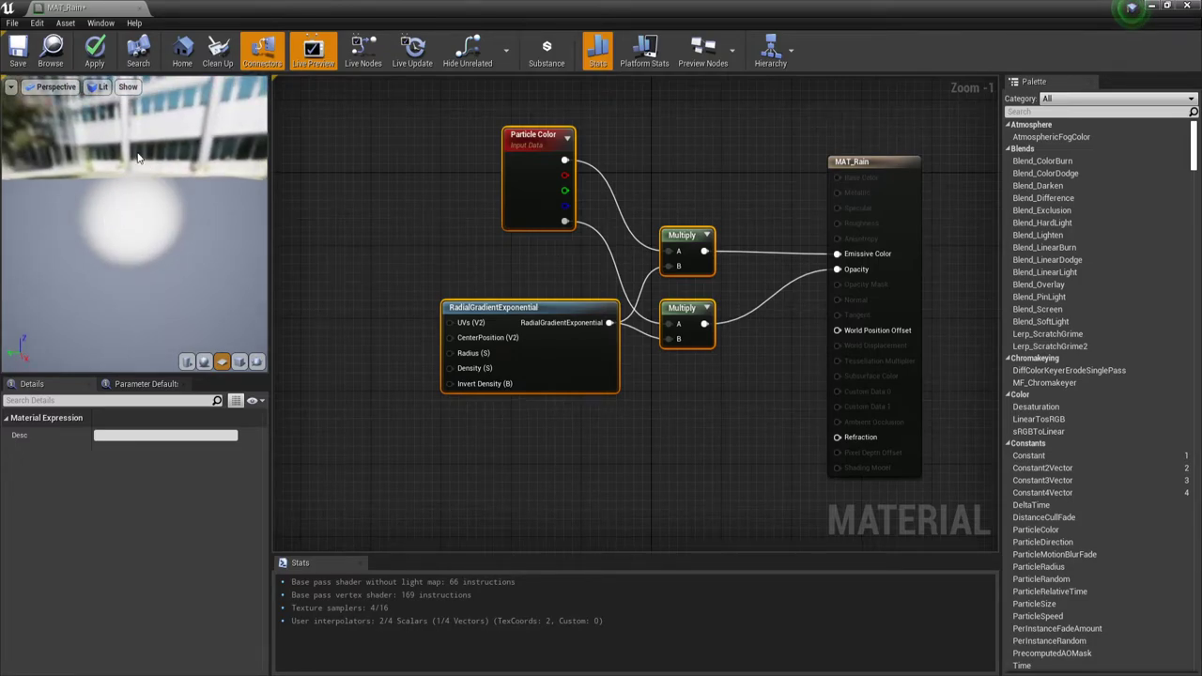
{"action": "mouse_move", "coordinate": [137, 227]}
{"action": "left_mouse_down"}
{"action": "mouse_move", "coordinate": [118, 272]}
{"action": "mouse_move", "coordinate": [131, 225]}
{"action": "mouse_move", "coordinate": [131, 245]}
{"action": "left_mouse_up"}
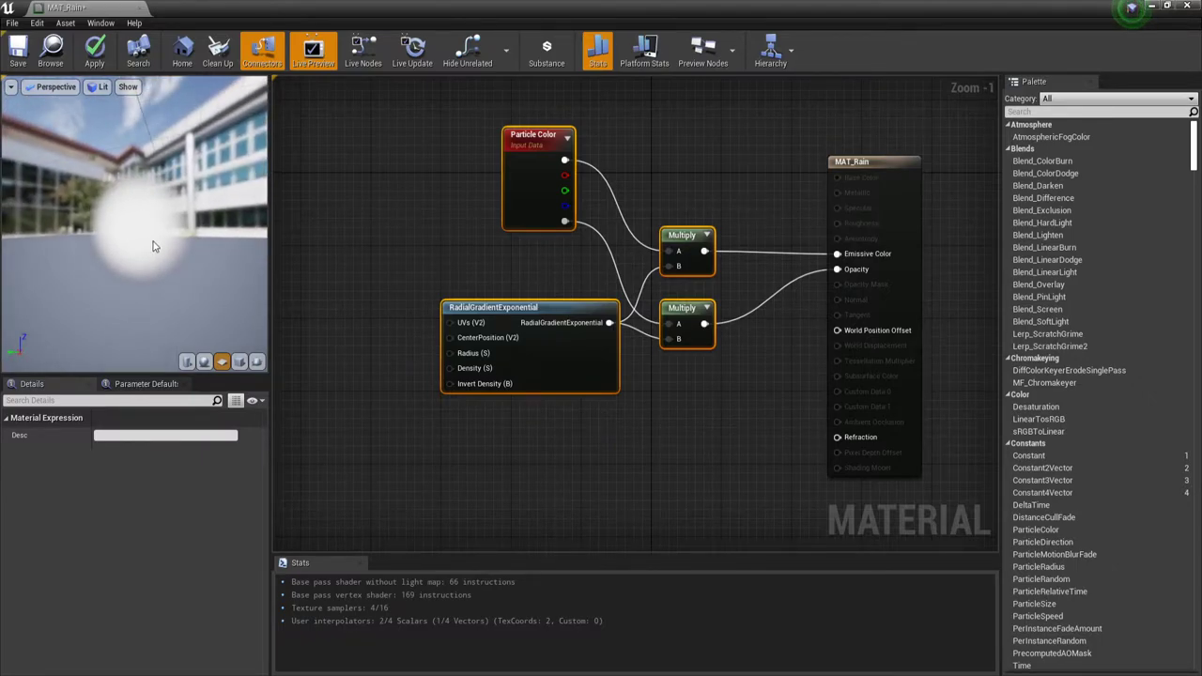
{"action": "left_click", "coordinate": [445, 484]}
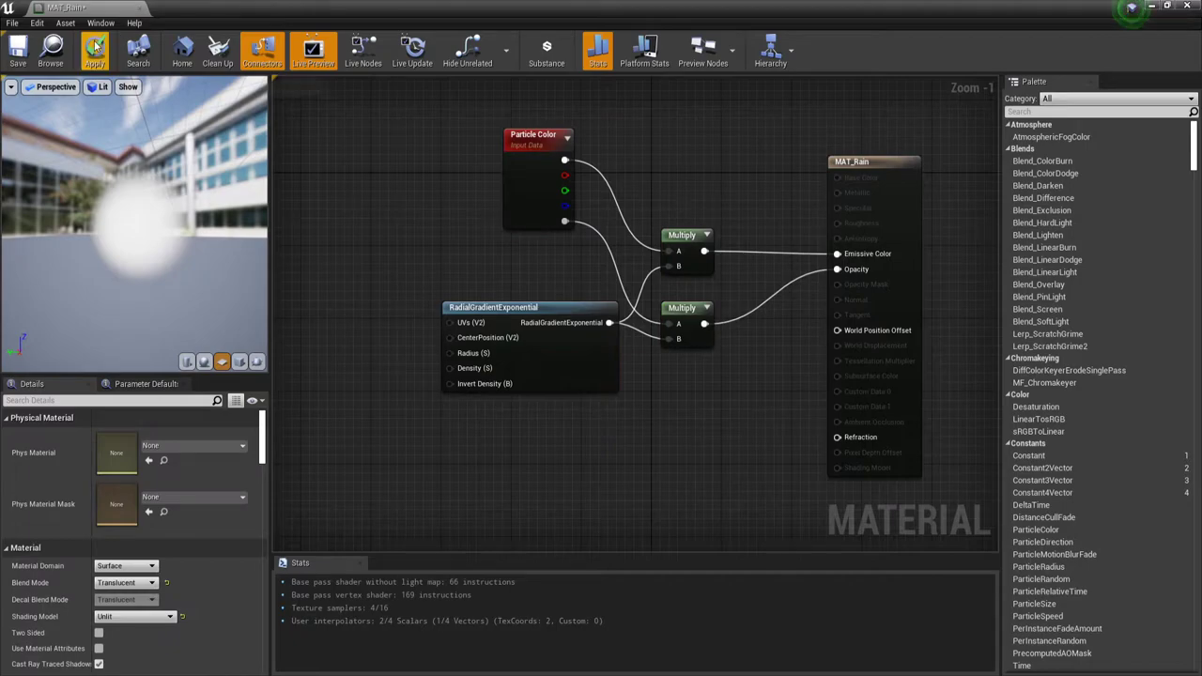
{"action": "left_click", "coordinate": [90, 83]}
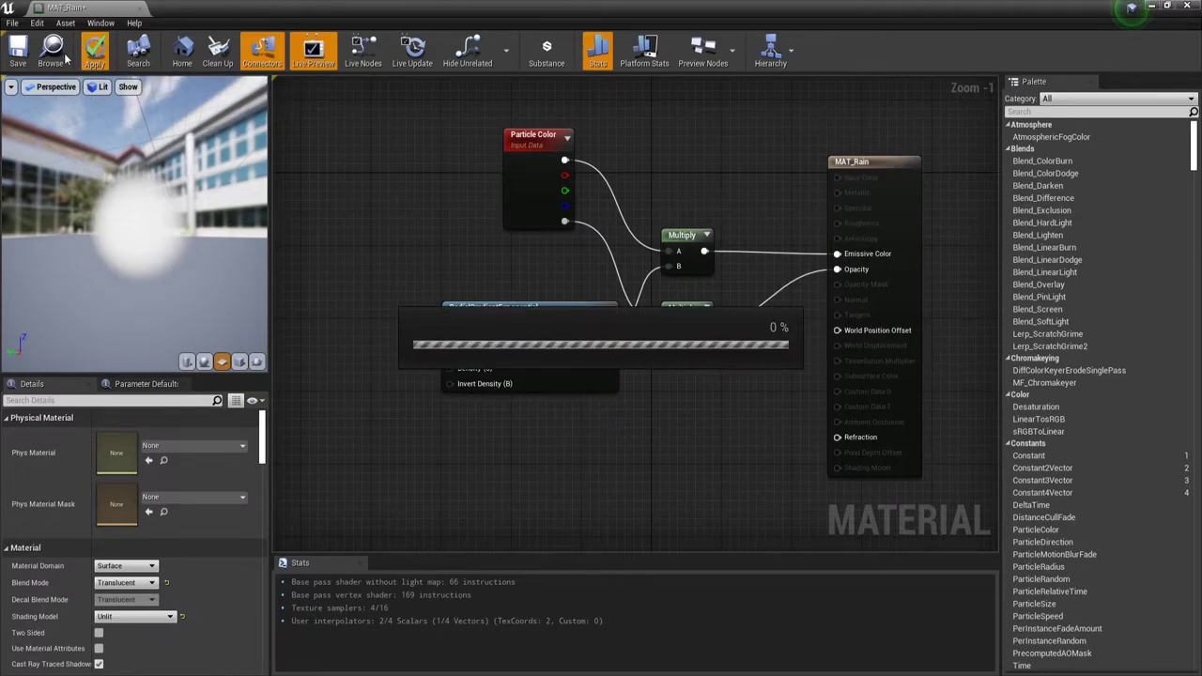
{"action": "left_click", "coordinate": [17, 52]}
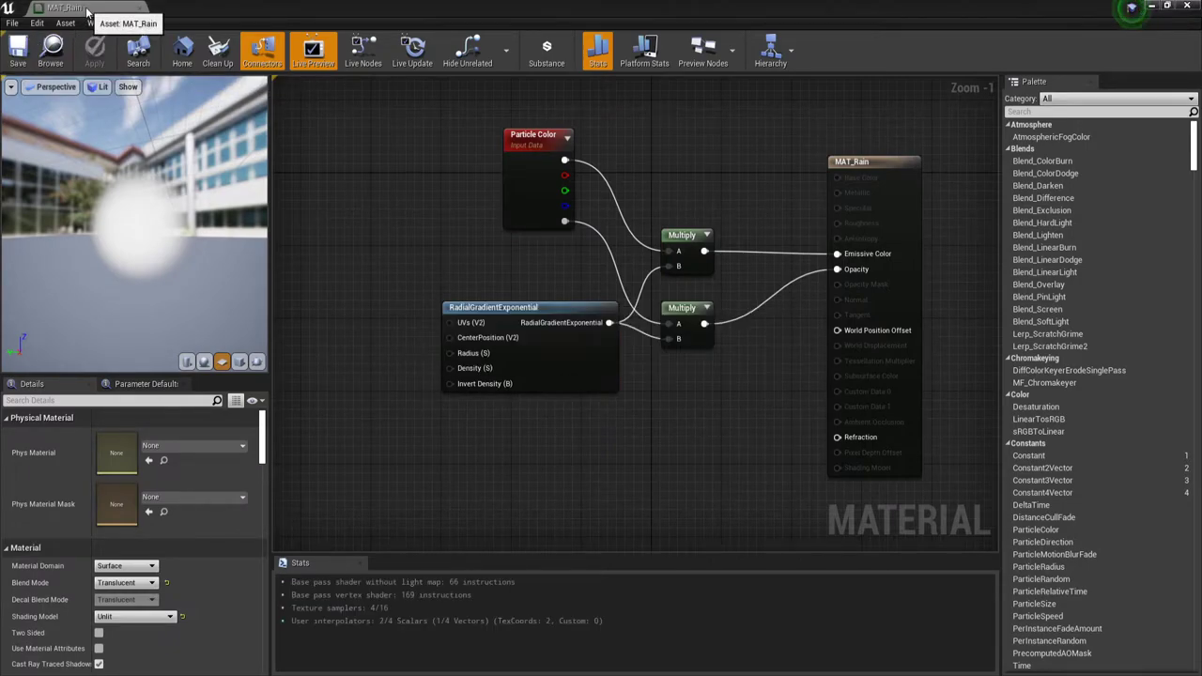
- Close the material editor and create a particle system named PART_Rain in the Rain folder
{"action": "left_click", "coordinate": [142, 8]}
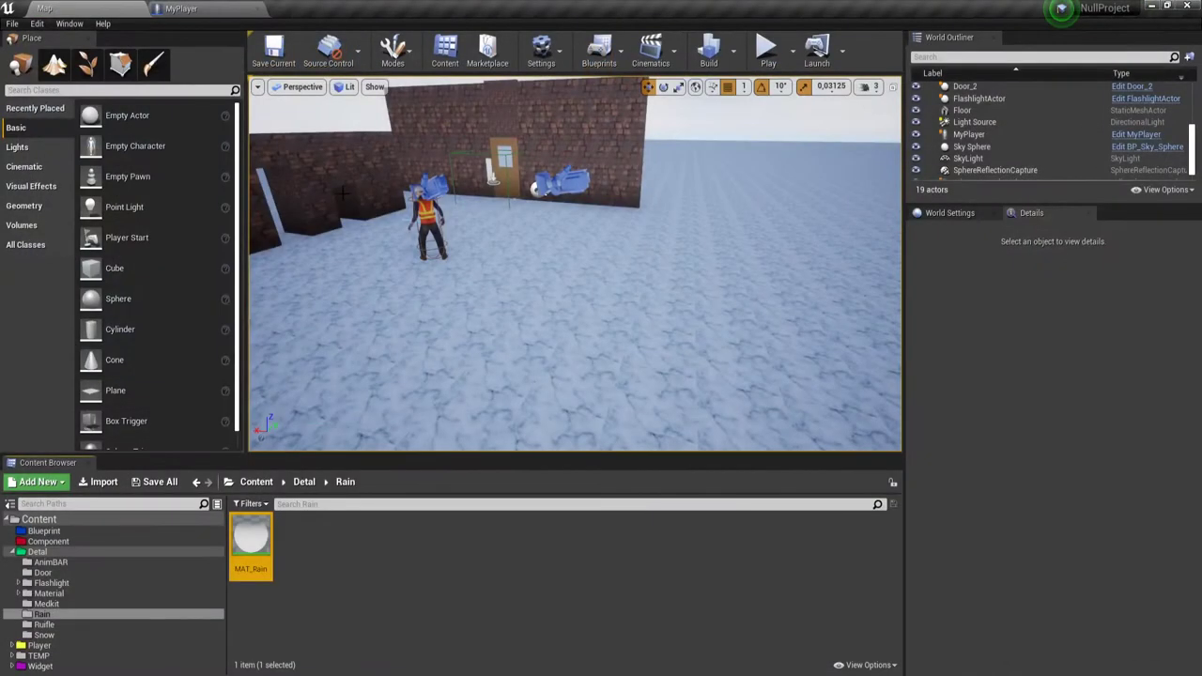
{"action": "left_click", "coordinate": [332, 563]}
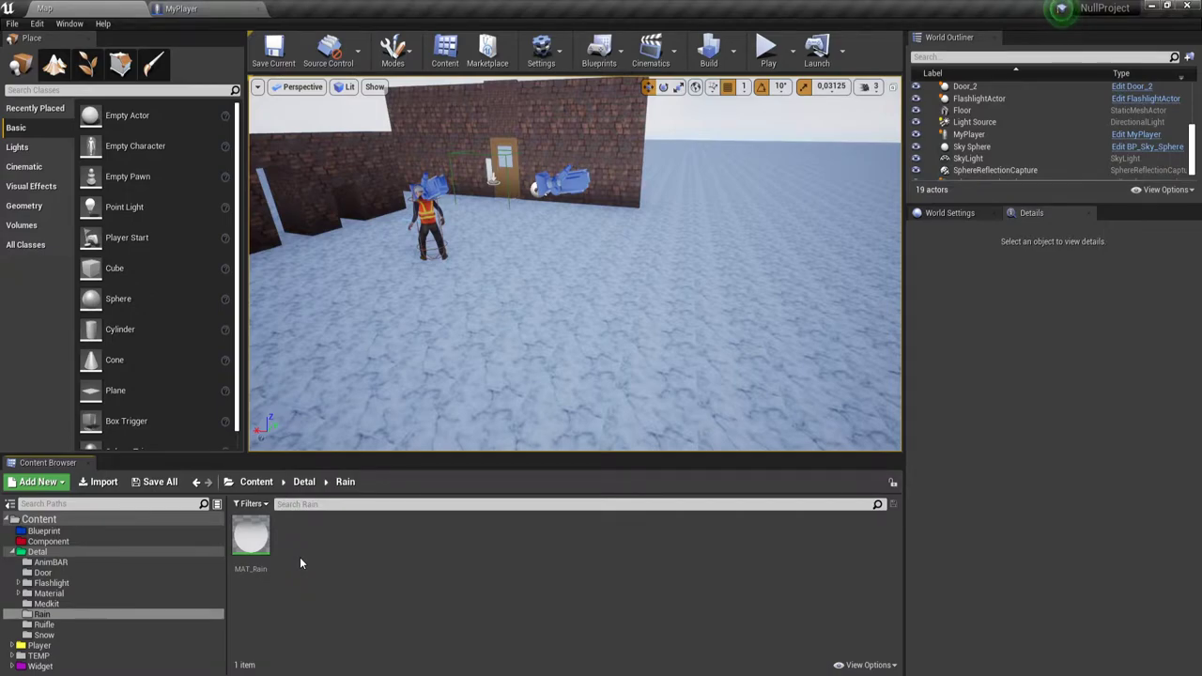
{"action": "right_click", "coordinate": [301, 563]}
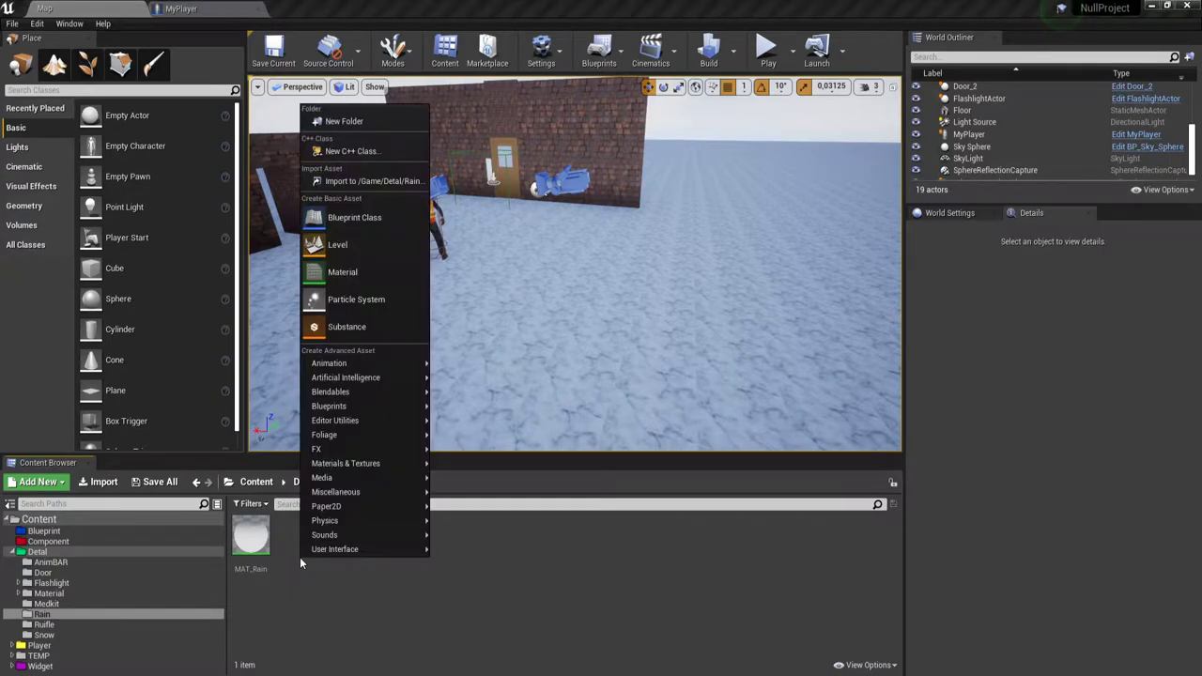
{"action": "left_click", "coordinate": [375, 299]}
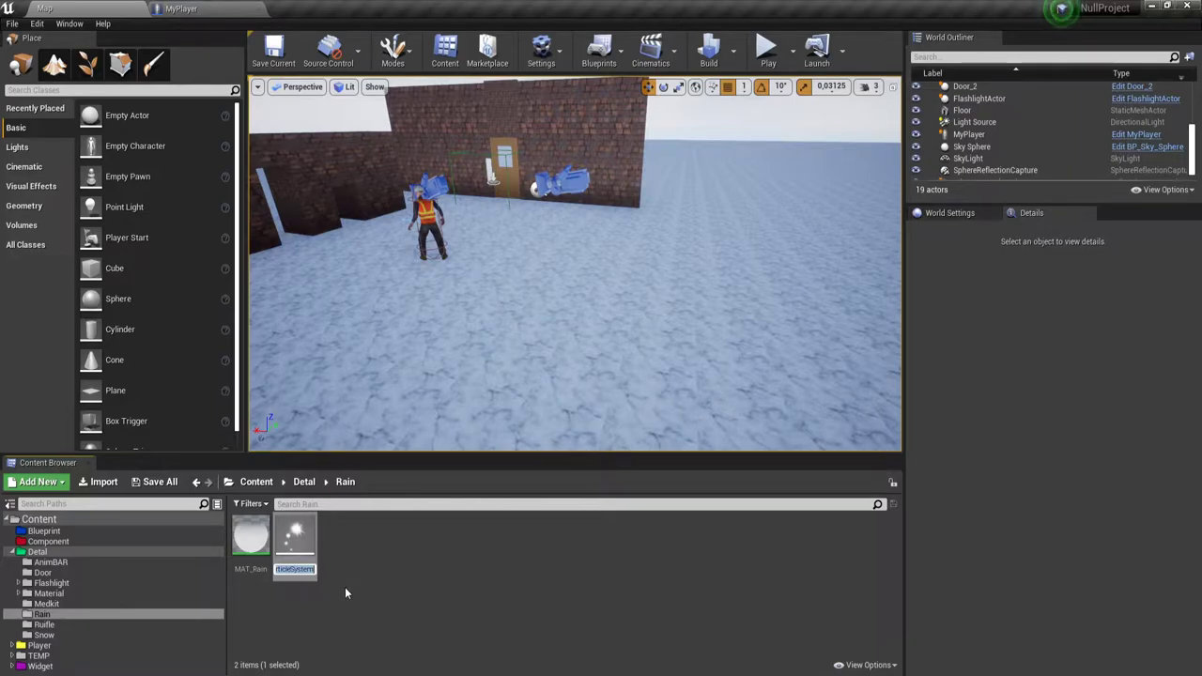
{"action": "type", "text": "RAI"}
{"action": "key", "text": "BackSpace"}
{"action": "key", "text": "BackSpace"}
{"action": "key", "text": "BackSpace"}
{"action": "type", "text": "PART"}
{"action": "type", "text": "_"}
{"action": "type", "text": "Rain"}
- Open PART_Rain in Cascade and add a second sprite emitter
{"action": "key", "text": "Return"}
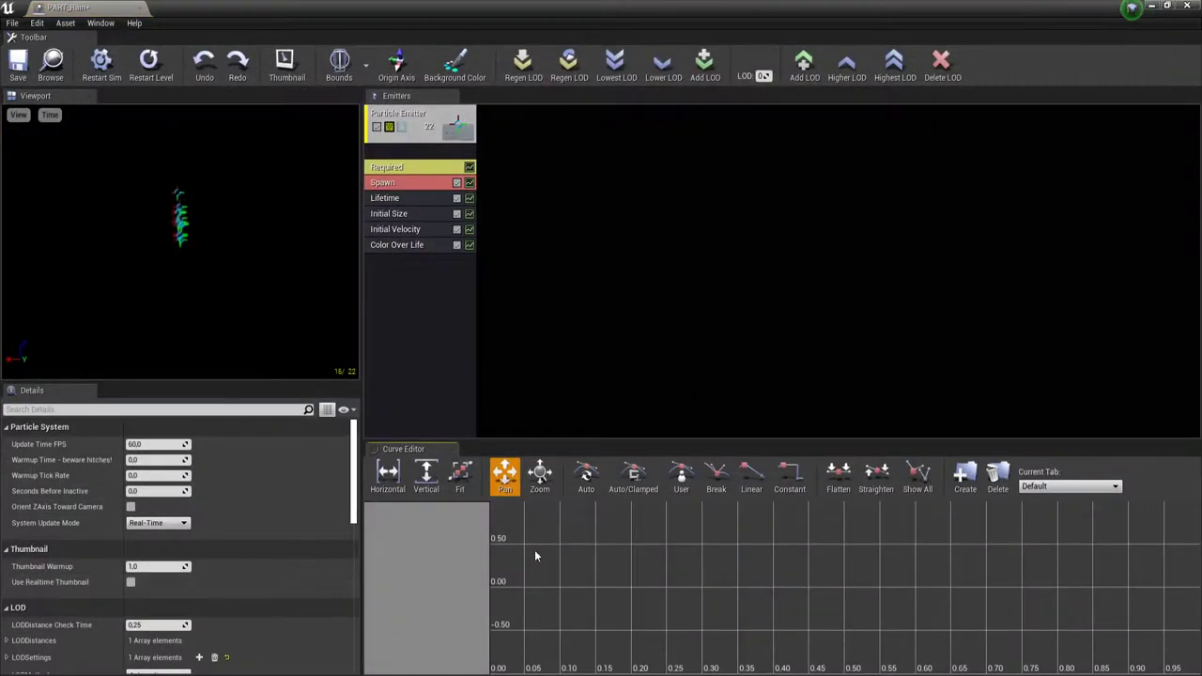
{"action": "right_click", "coordinate": [534, 228]}
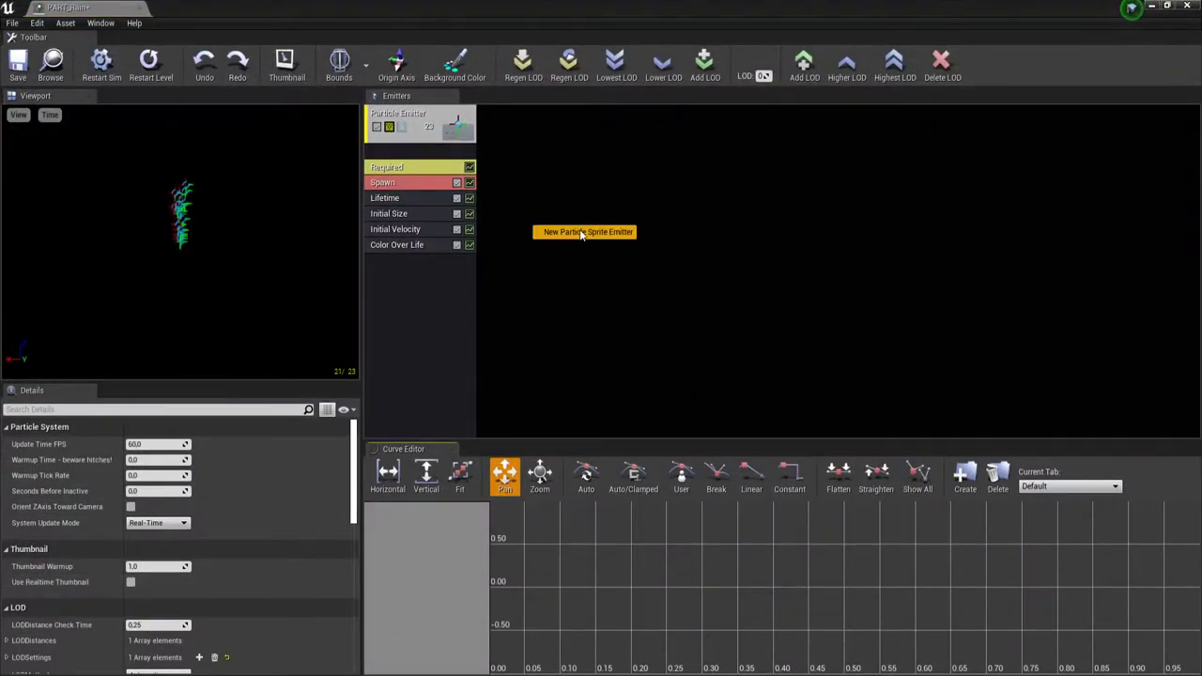
{"action": "left_click", "coordinate": [581, 233]}
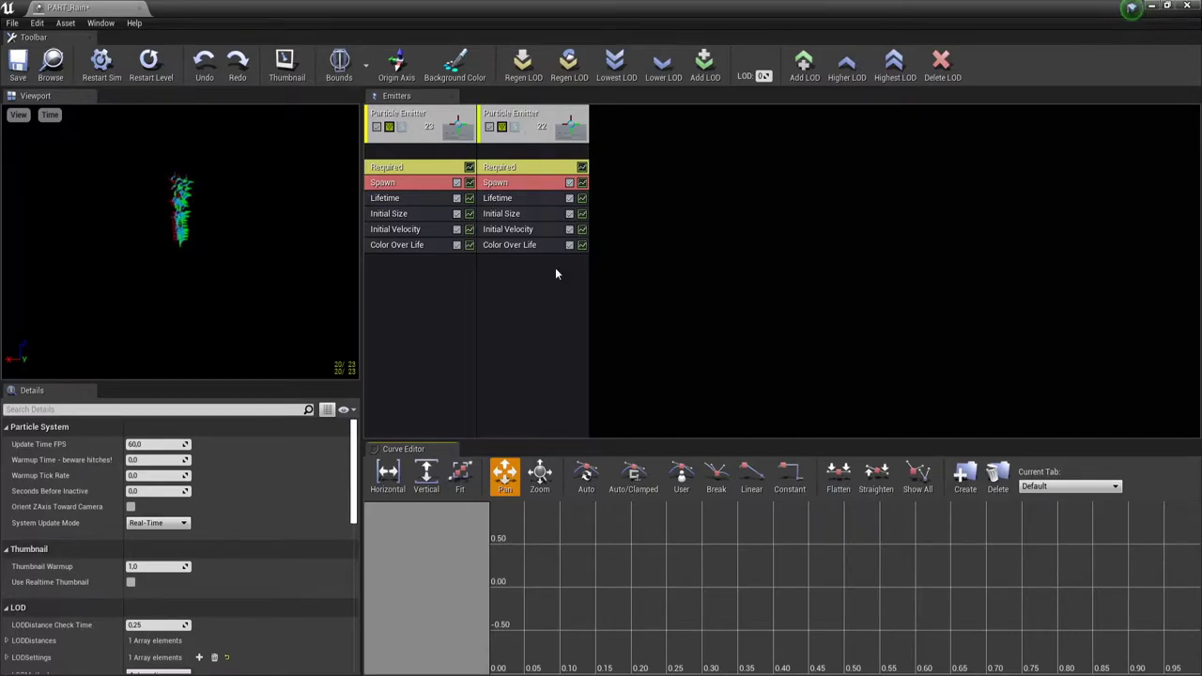
- Set the first emitter's TypeData to New GPU Sprites
{"action": "right_click", "coordinate": [415, 305]}
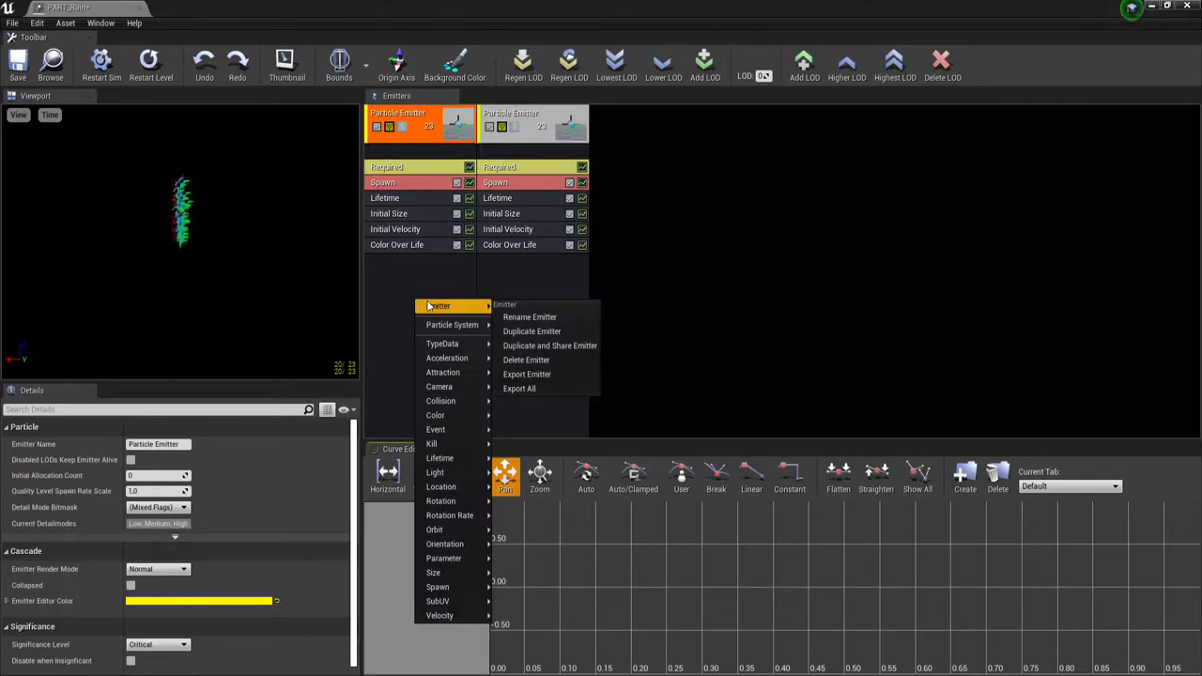
{"action": "left_click", "coordinate": [391, 271]}
{"action": "right_click", "coordinate": [407, 299]}
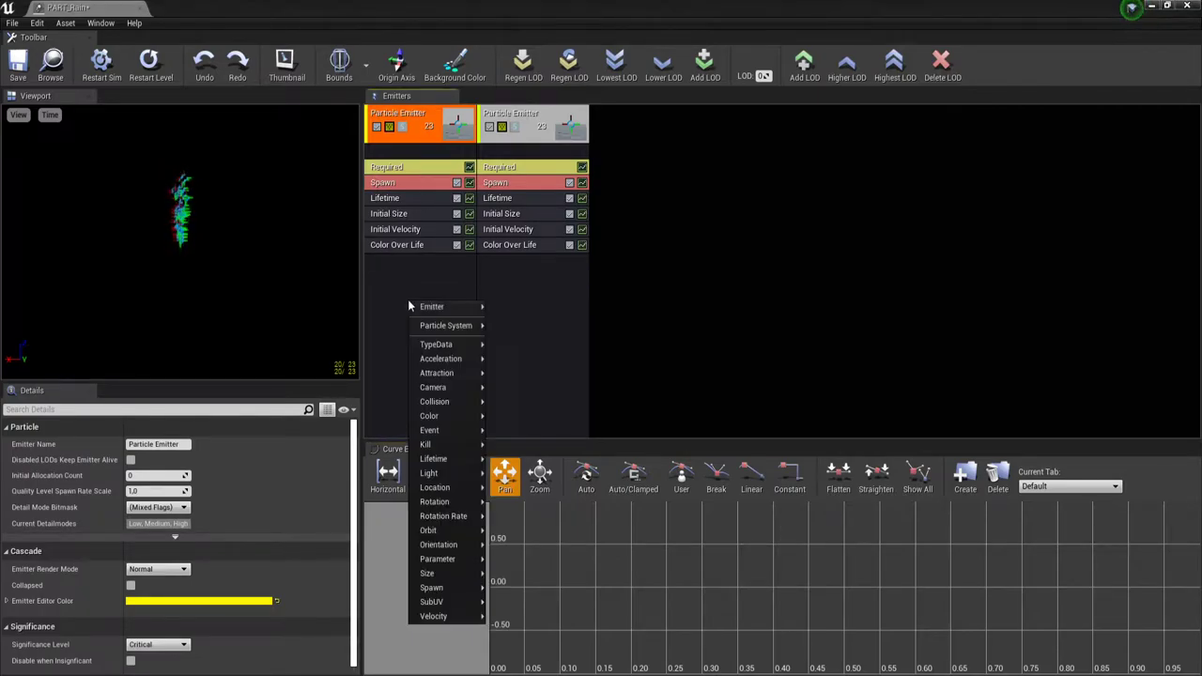
{"action": "mouse_move", "coordinate": [435, 326]}
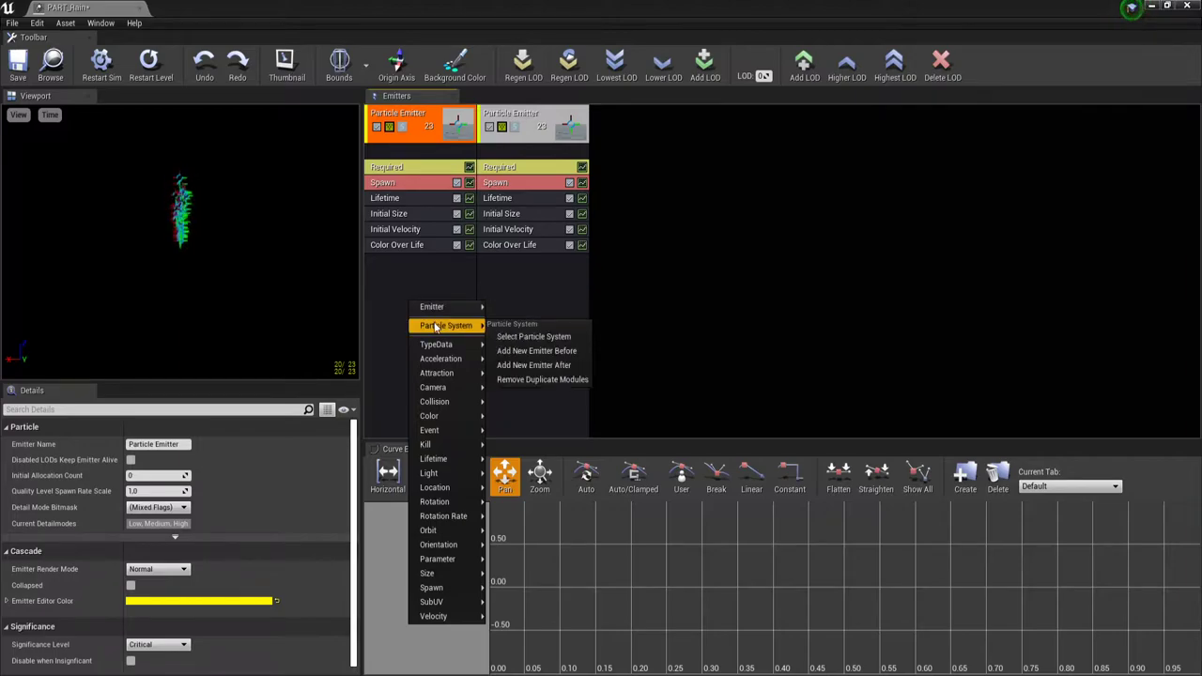
{"action": "mouse_move", "coordinate": [438, 359]}
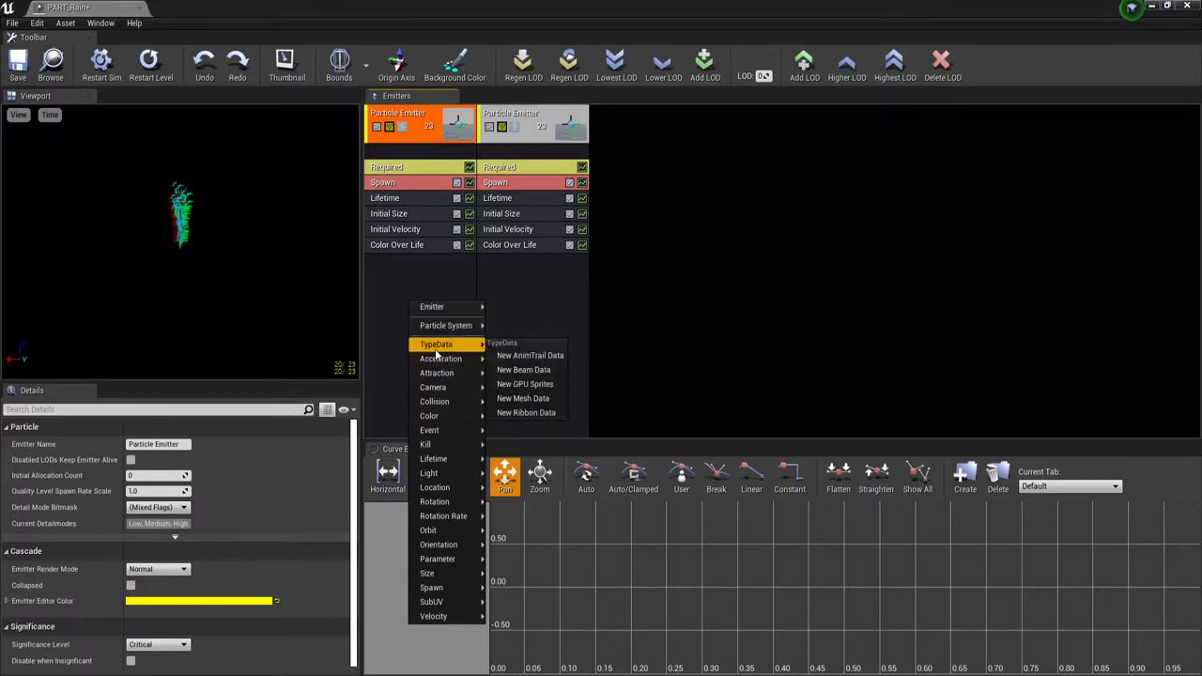
{"action": "left_click", "coordinate": [522, 384]}
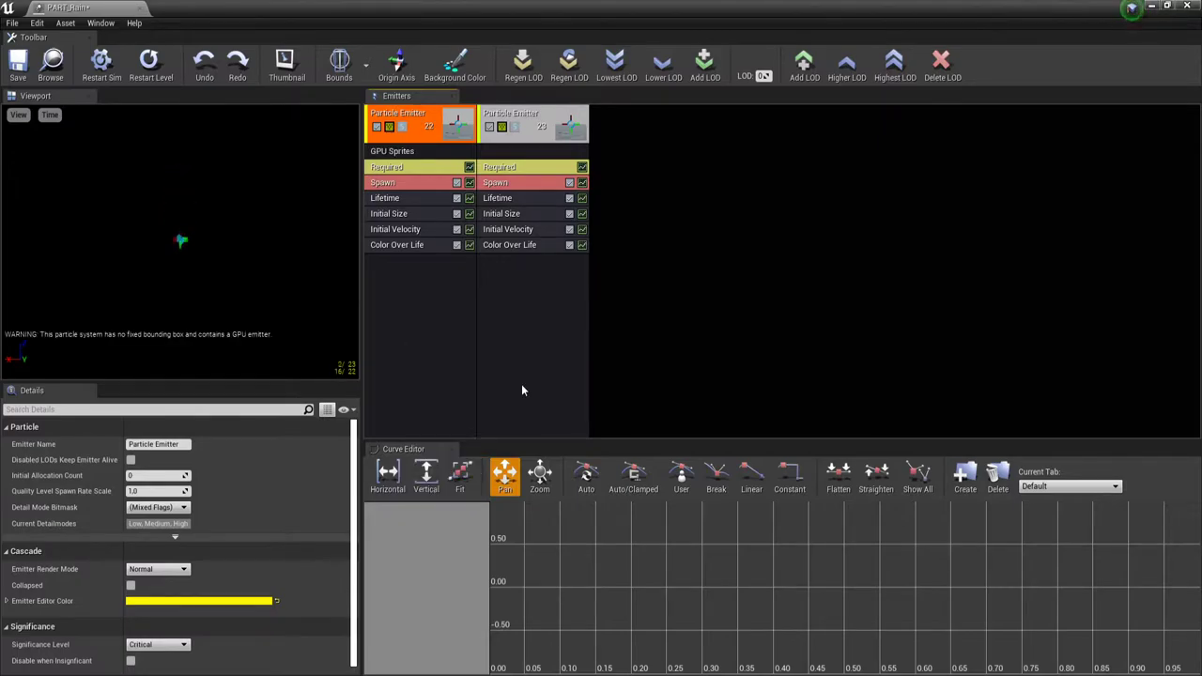
- Add Initial Location, Size By Speed and Const Acceleration modules to the first emitter
{"action": "right_click", "coordinate": [420, 276]}
{"action": "mouse_move", "coordinate": [449, 437]}
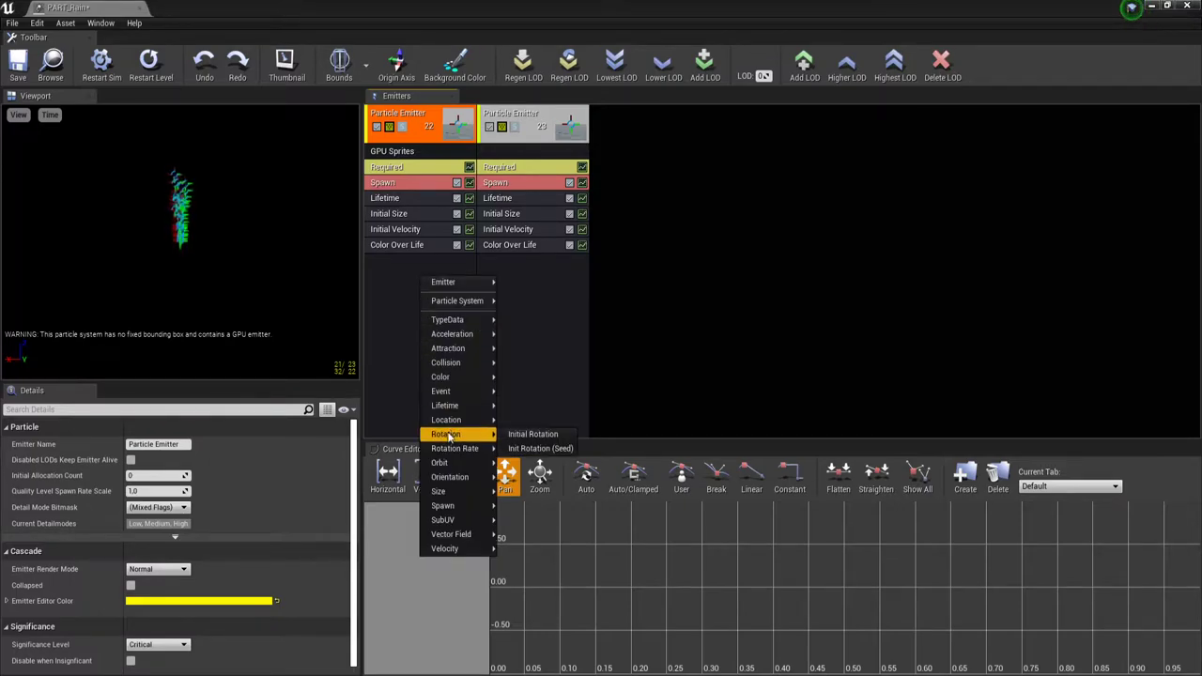
{"action": "left_click", "coordinate": [532, 420]}
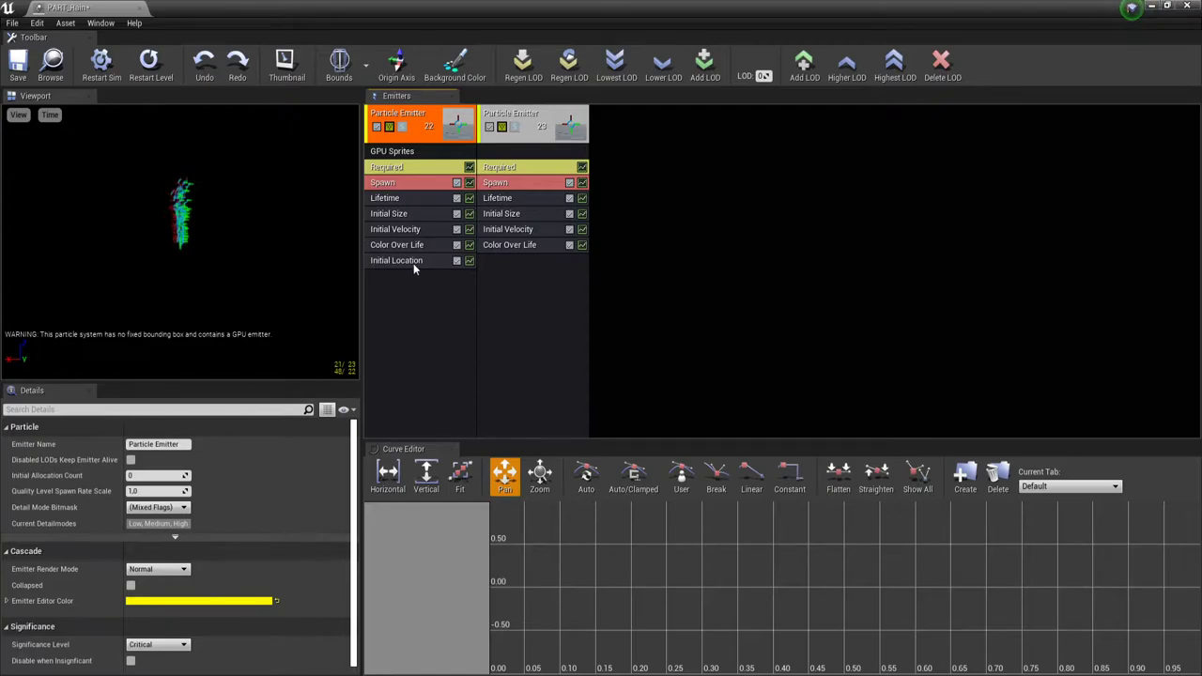
{"action": "right_click", "coordinate": [392, 317]}
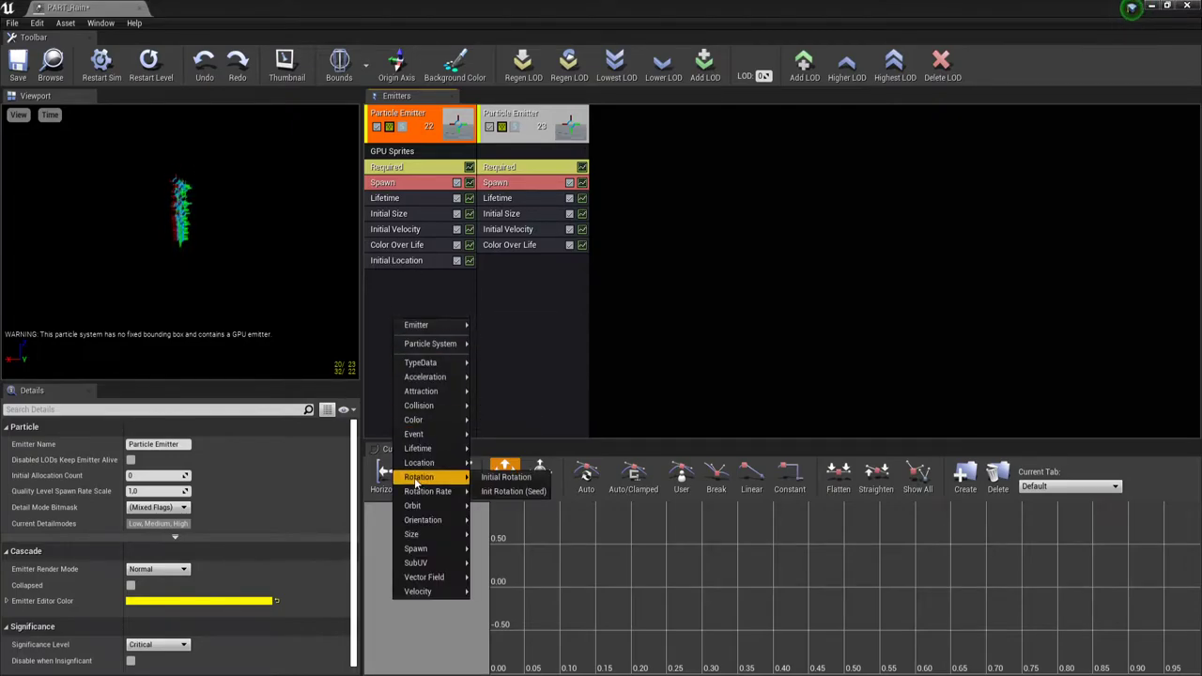
{"action": "mouse_move", "coordinate": [413, 538]}
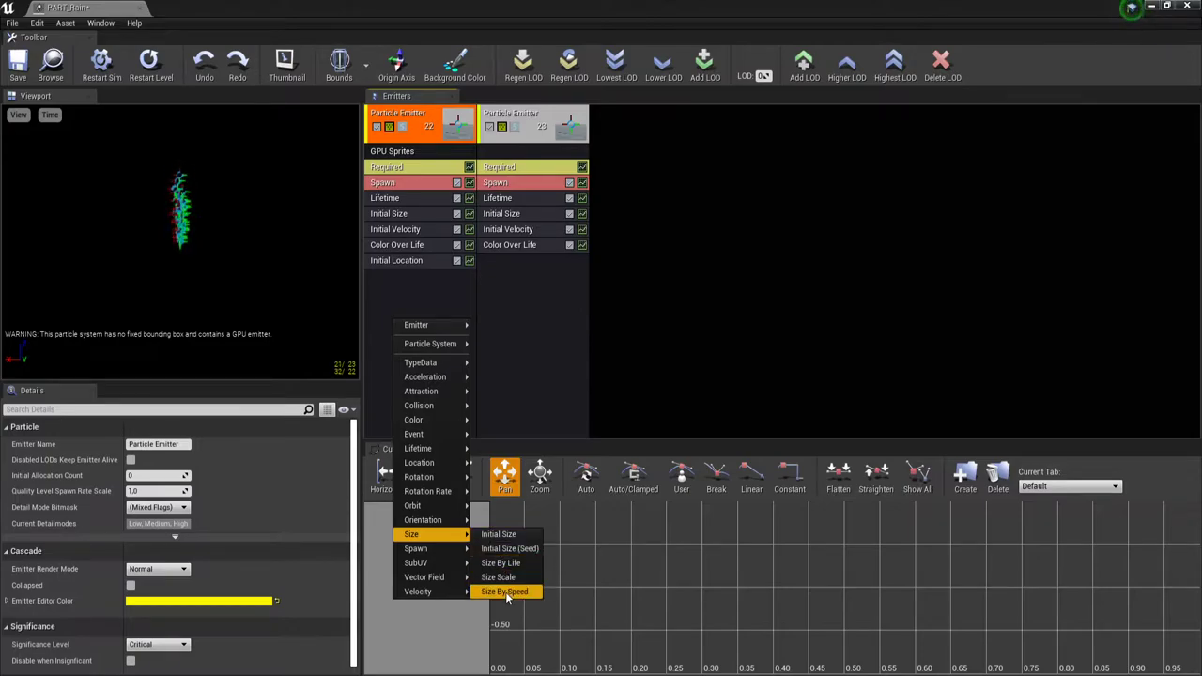
{"action": "left_click", "coordinate": [505, 591]}
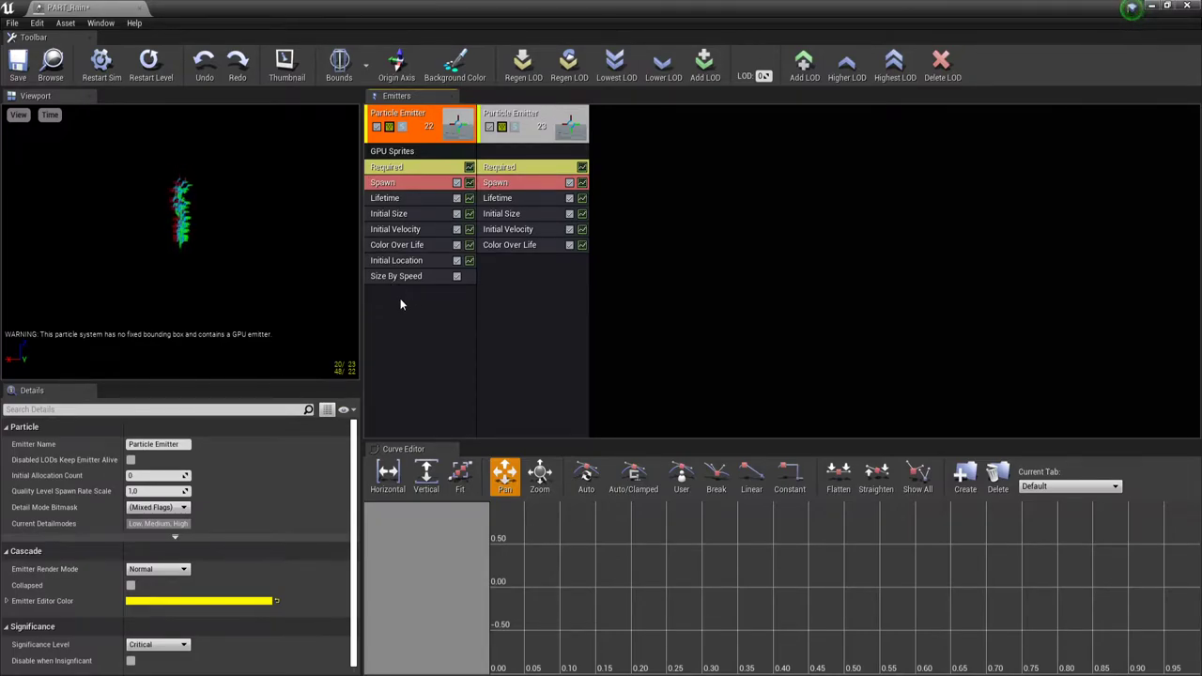
{"action": "right_click", "coordinate": [387, 302]}
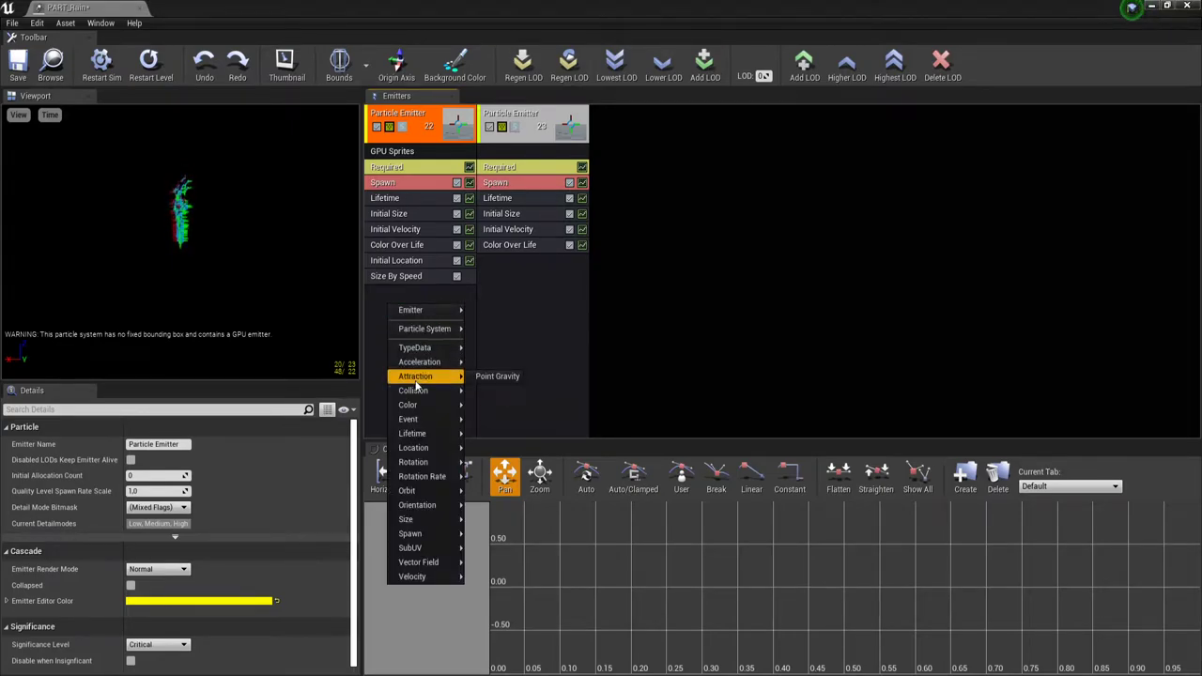
{"action": "left_click", "coordinate": [503, 365]}
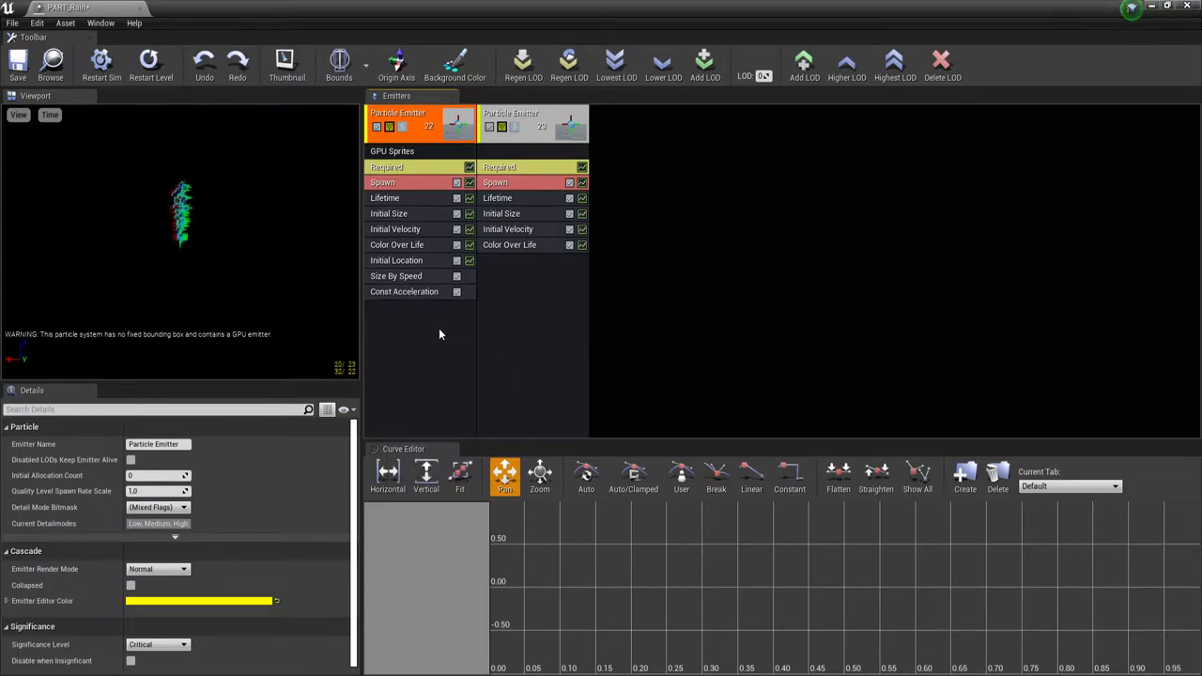
- Browse the first emitter's collision module options, then select the second emitter
{"action": "right_click", "coordinate": [401, 358]}
{"action": "mouse_move", "coordinate": [441, 443]}
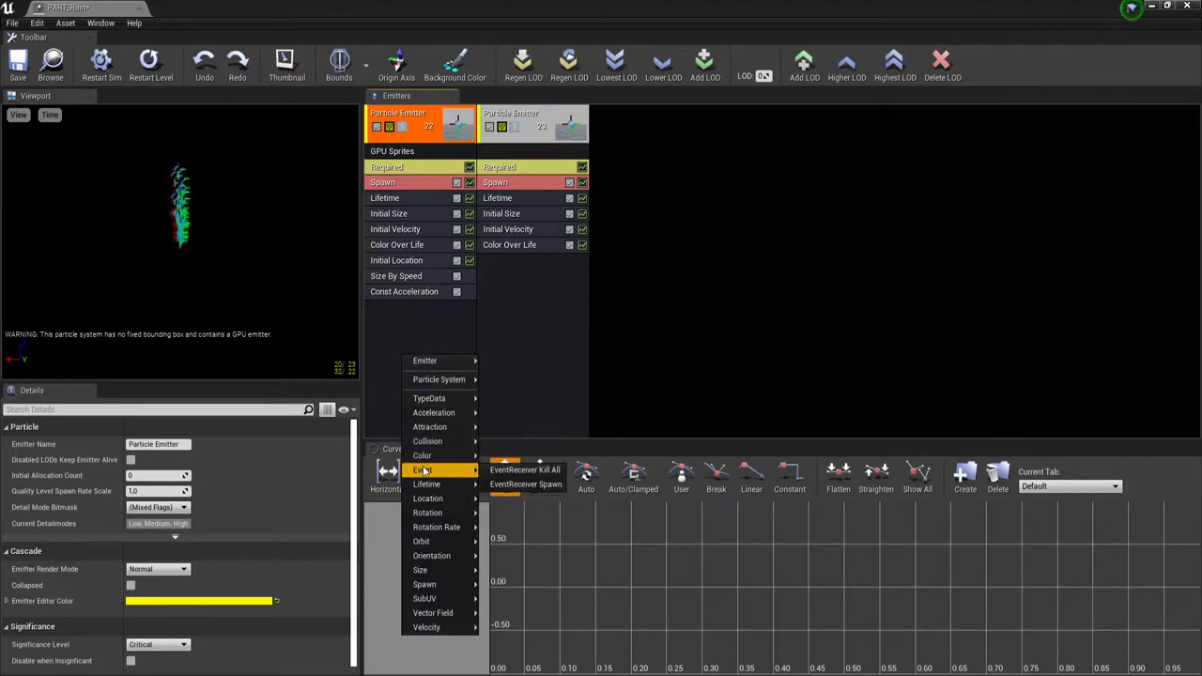
{"action": "right_click", "coordinate": [392, 328]}
{"action": "mouse_move", "coordinate": [406, 336]}
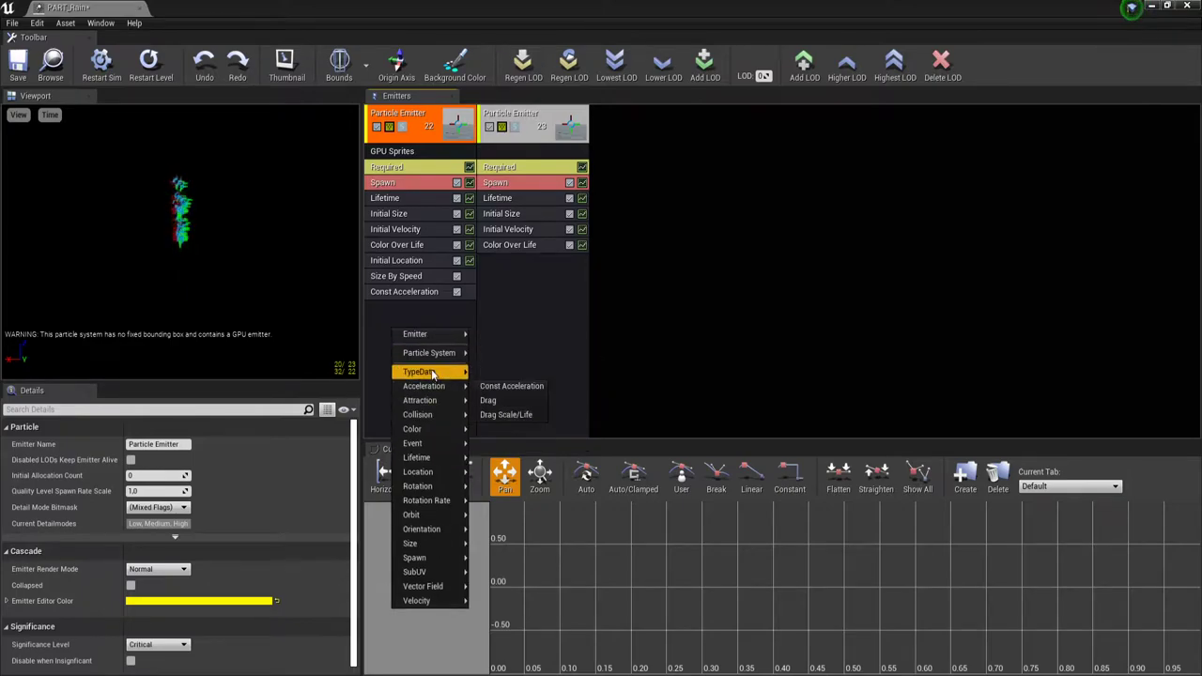
{"action": "mouse_move", "coordinate": [432, 419]}
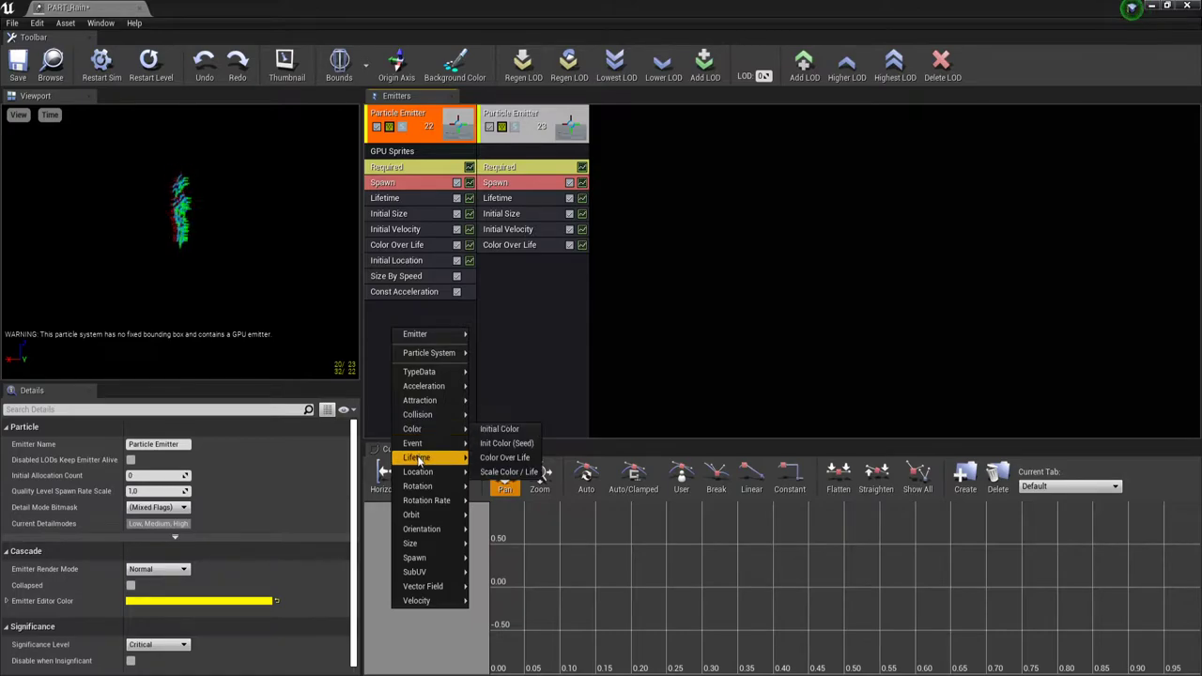
{"action": "mouse_move", "coordinate": [417, 457]}
{"action": "left_click", "coordinate": [541, 323]}
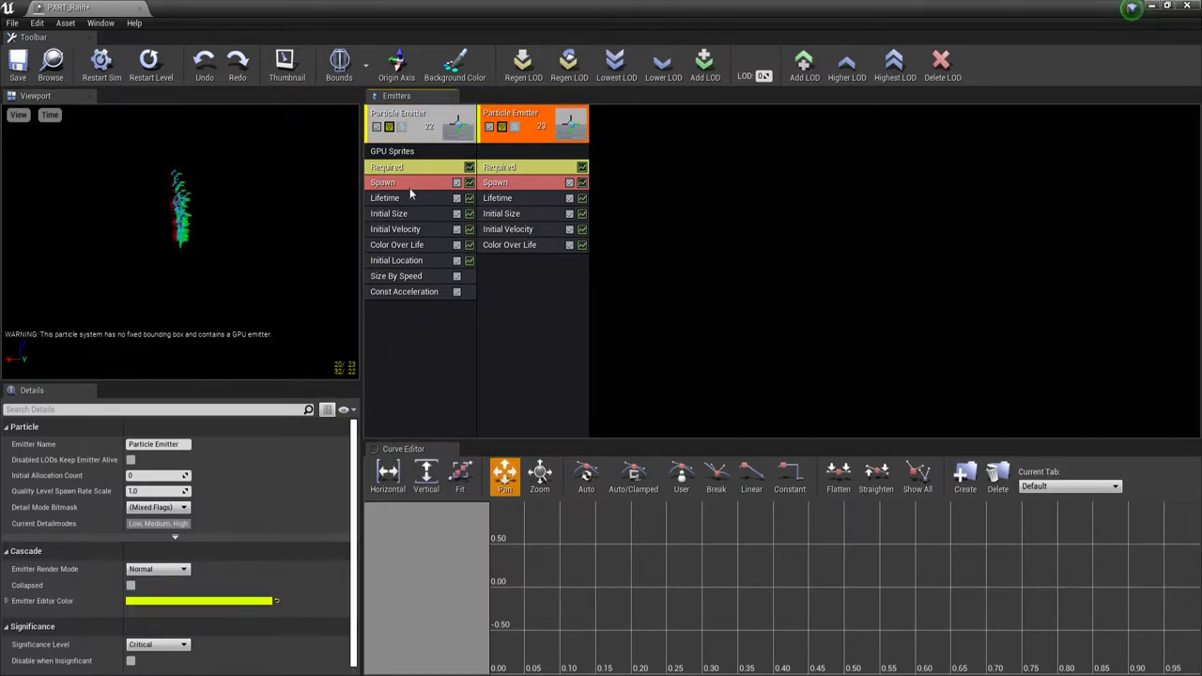
- Set the second emitter's TypeData to GPU Sprites and add an Initial Location module
{"action": "right_click", "coordinate": [502, 285]}
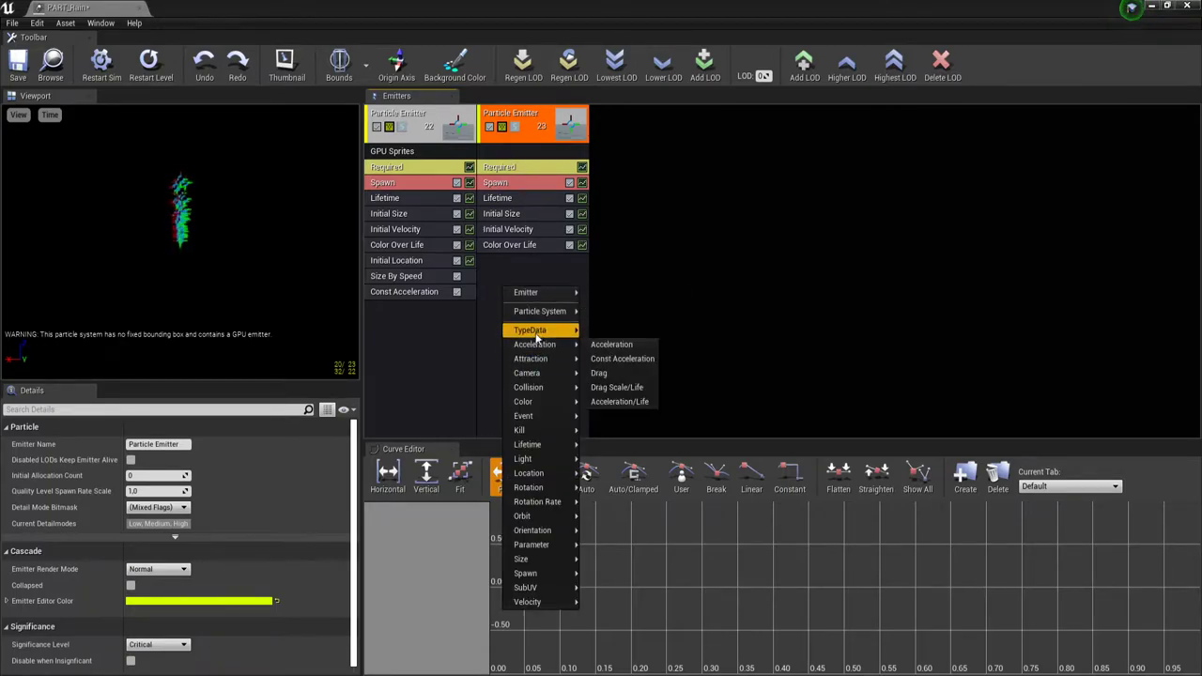
{"action": "mouse_move", "coordinate": [540, 333]}
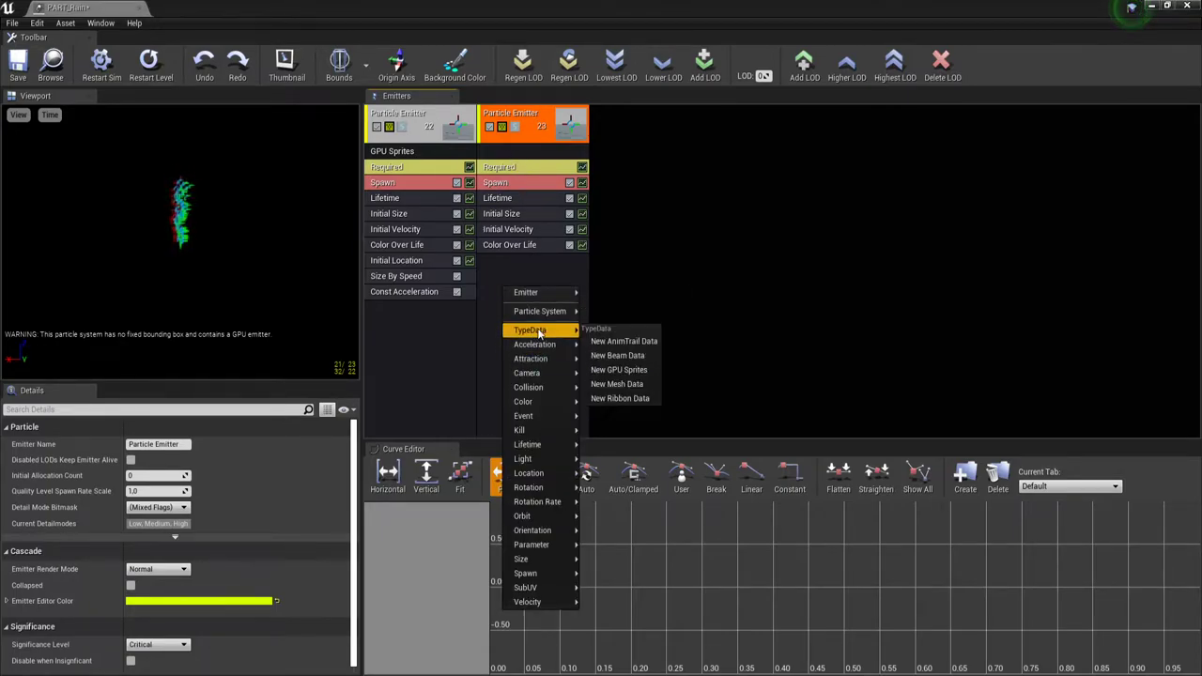
{"action": "left_click", "coordinate": [608, 372]}
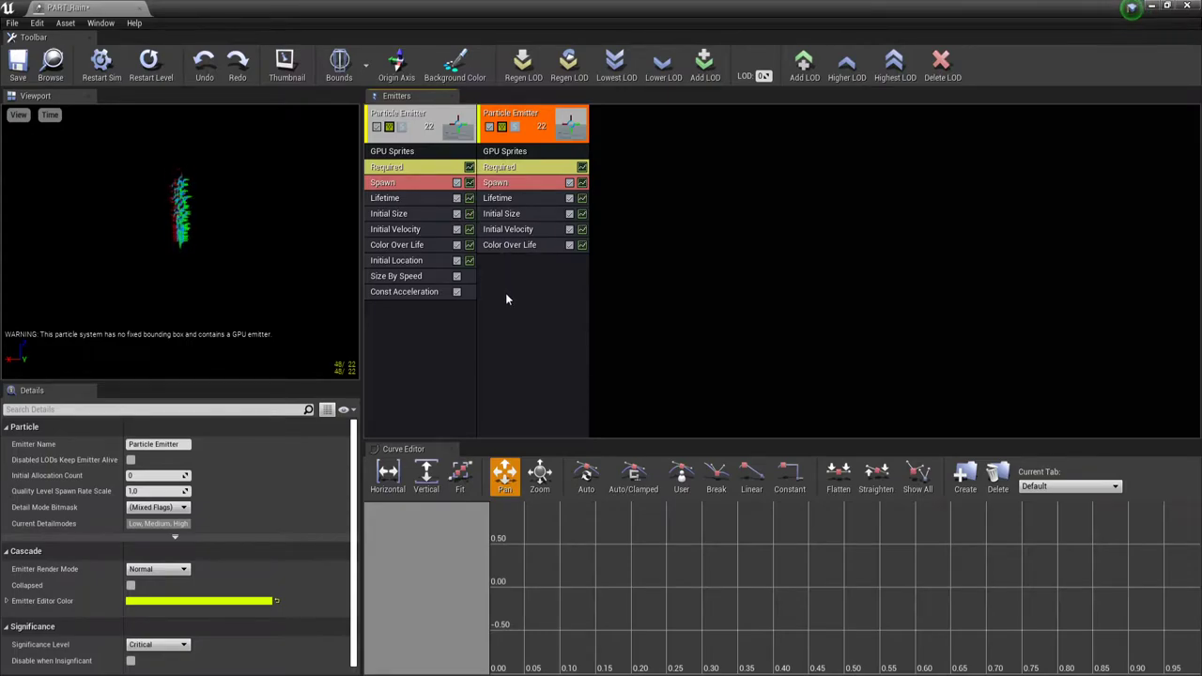
{"action": "right_click", "coordinate": [510, 282]}
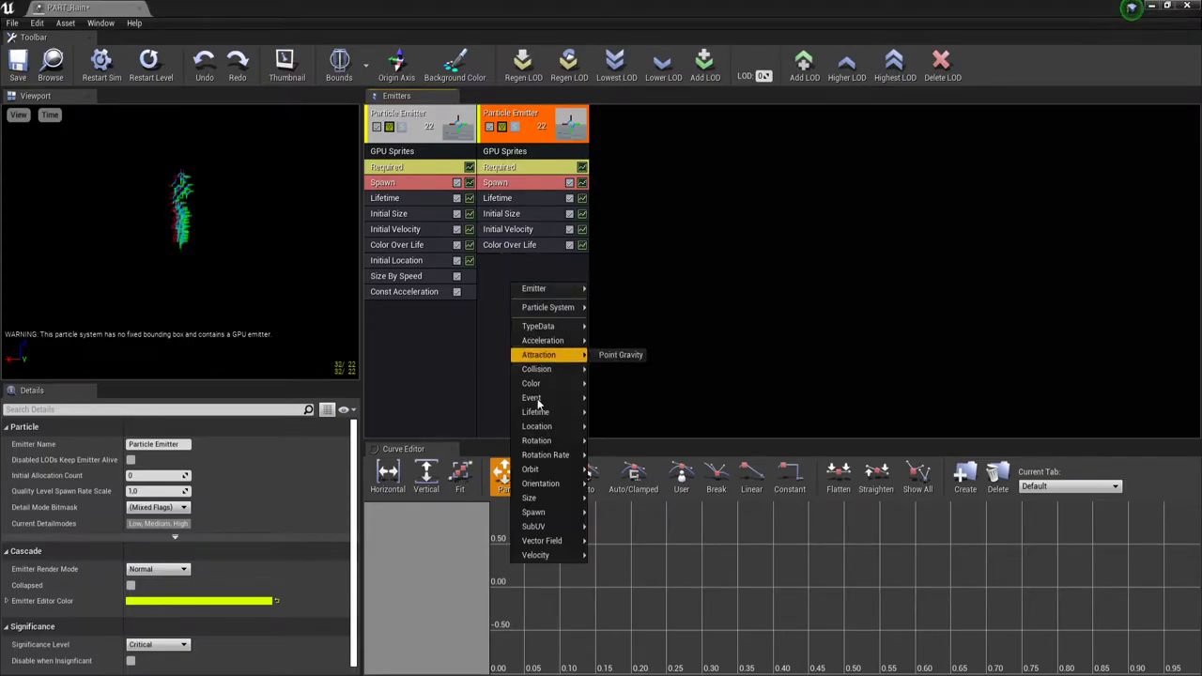
{"action": "mouse_move", "coordinate": [554, 426]}
{"action": "left_click", "coordinate": [644, 428]}
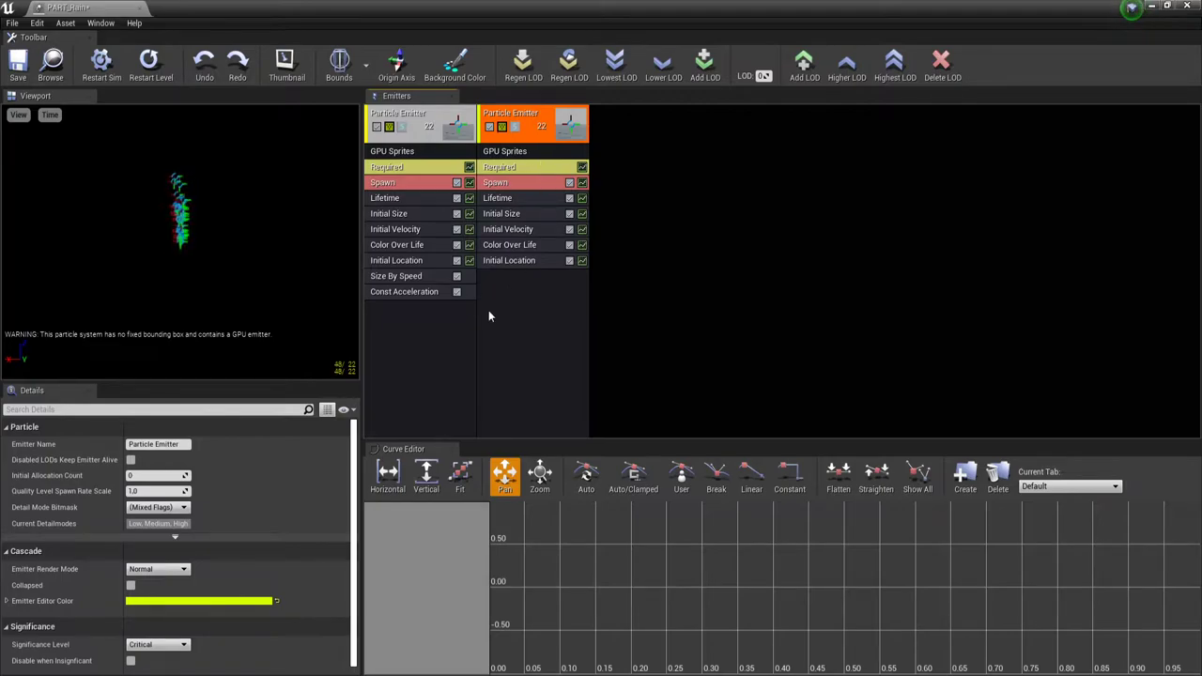
- Open the first emitter's Required module and select MAT_Rain in the Content Browser
{"action": "left_click", "coordinate": [418, 346]}
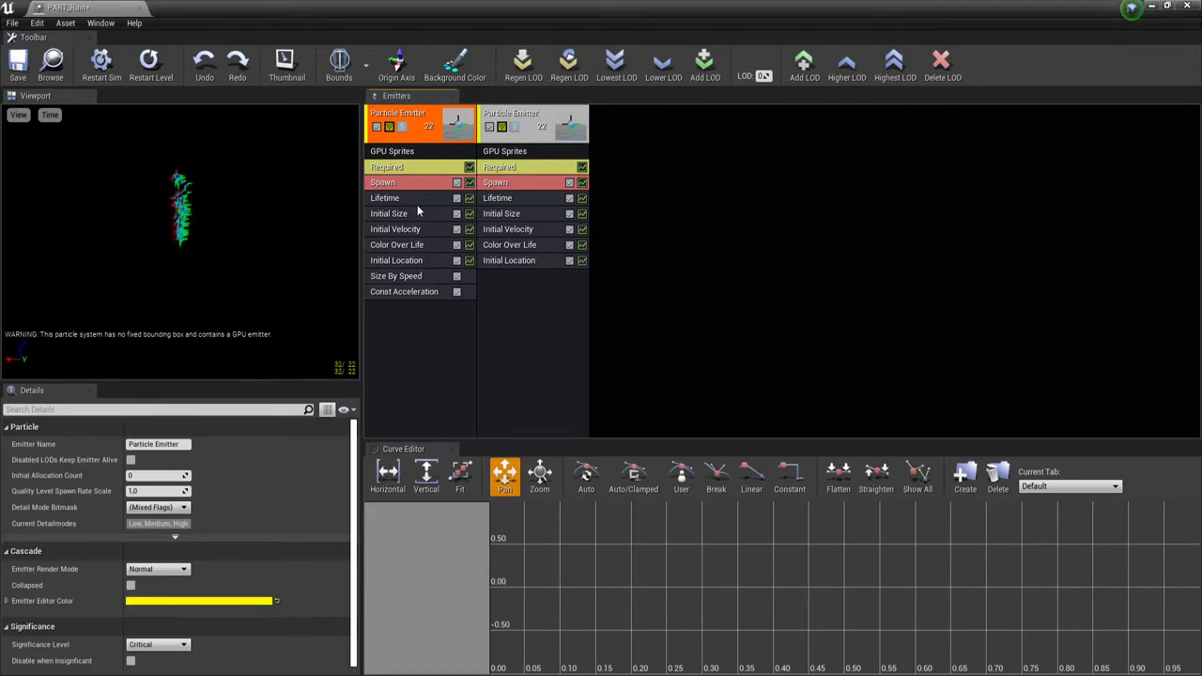
{"action": "left_click", "coordinate": [366, 66]}
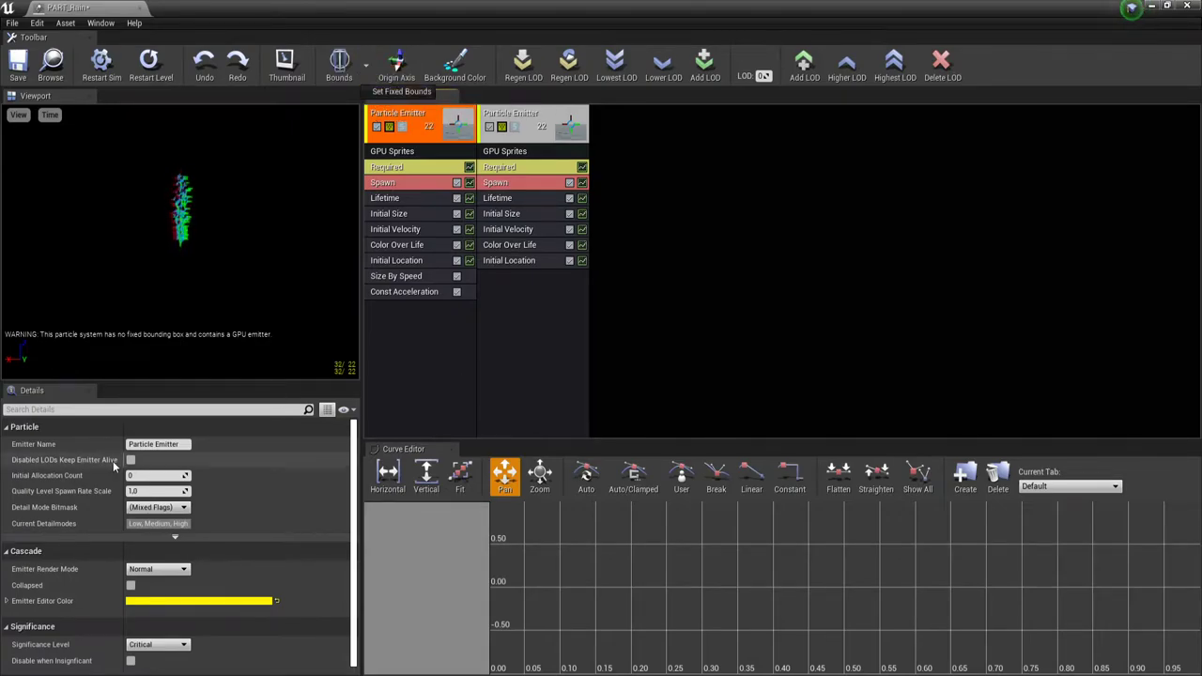
{"action": "left_click", "coordinate": [389, 167]}
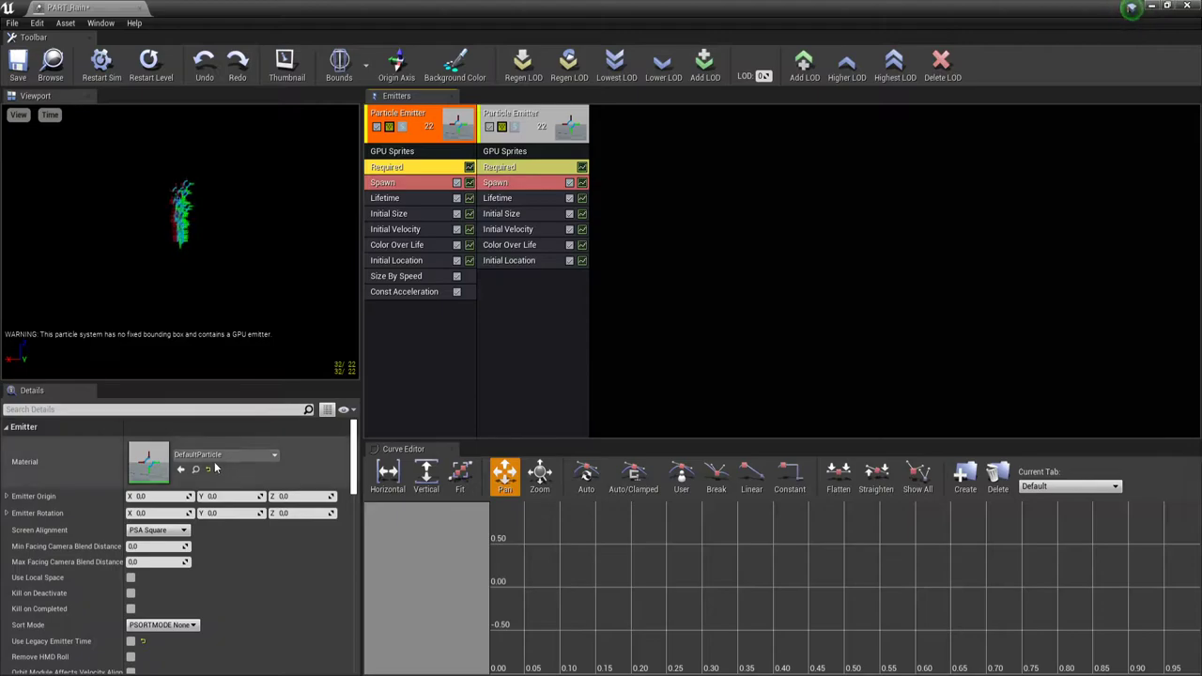
{"action": "left_click_drag", "start_coordinate": [62, 9], "coordinate": [313, 9]}
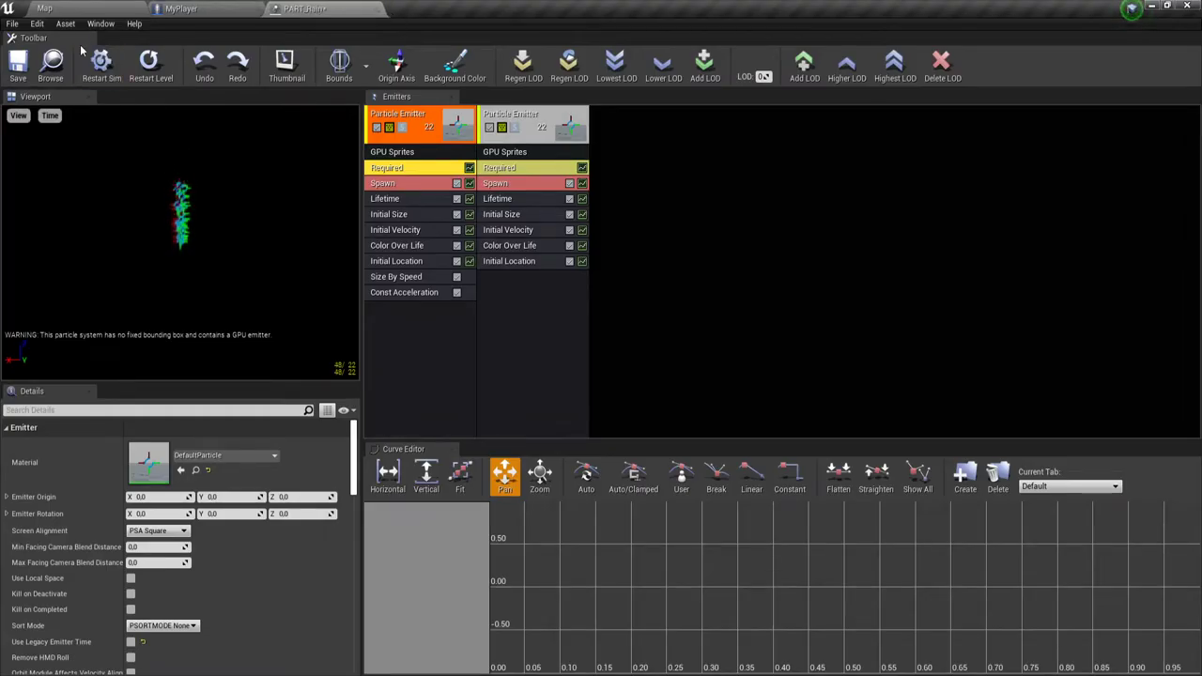
{"action": "left_click", "coordinate": [75, 8]}
{"action": "left_click", "coordinate": [247, 546]}
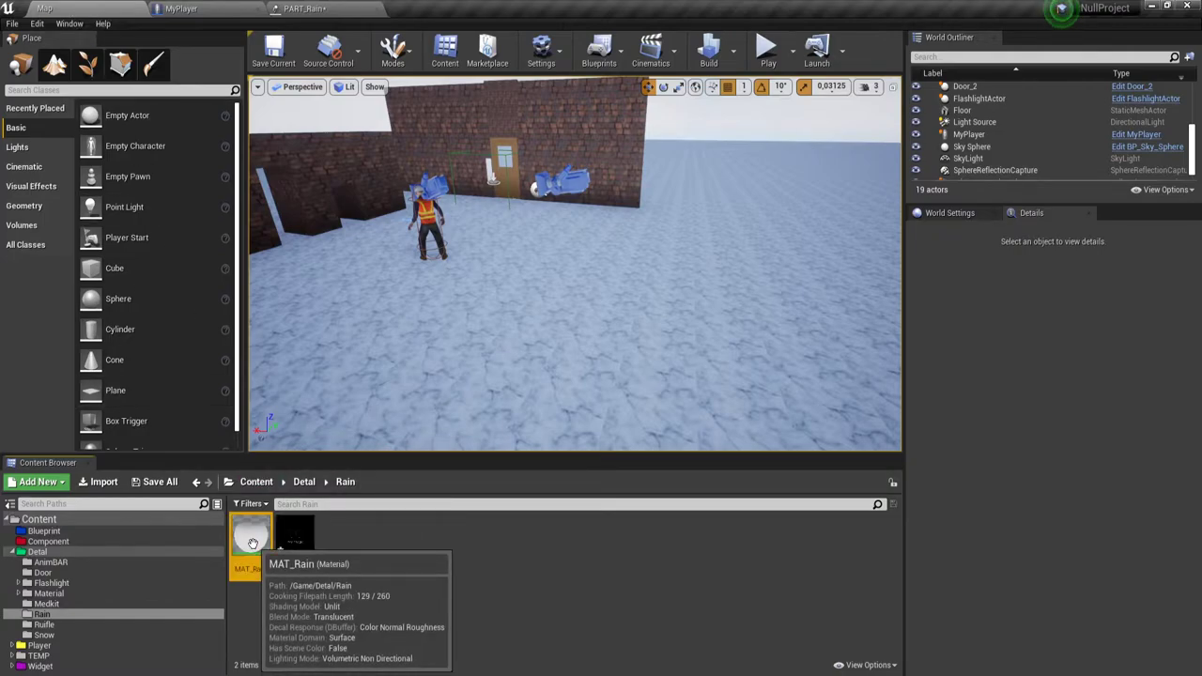
{"action": "left_click", "coordinate": [305, 8]}
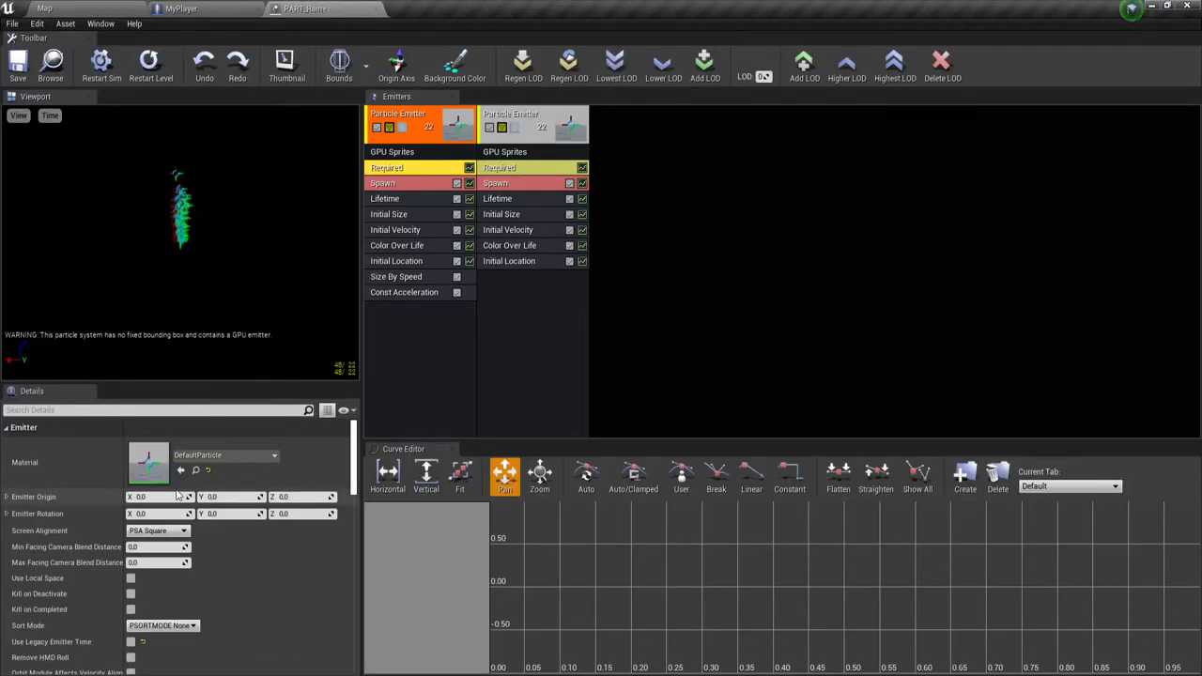
- Assign MAT_Rain as the material in both emitters' Required modules
{"action": "left_click", "coordinate": [181, 470]}
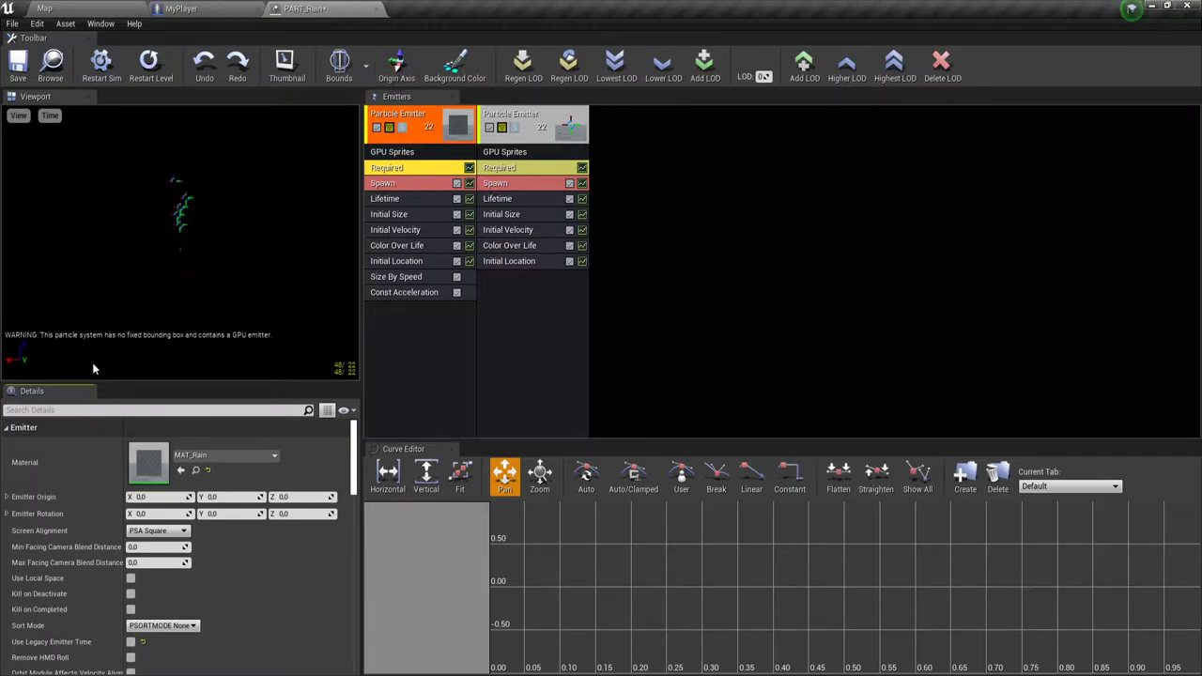
{"action": "left_click", "coordinate": [503, 169]}
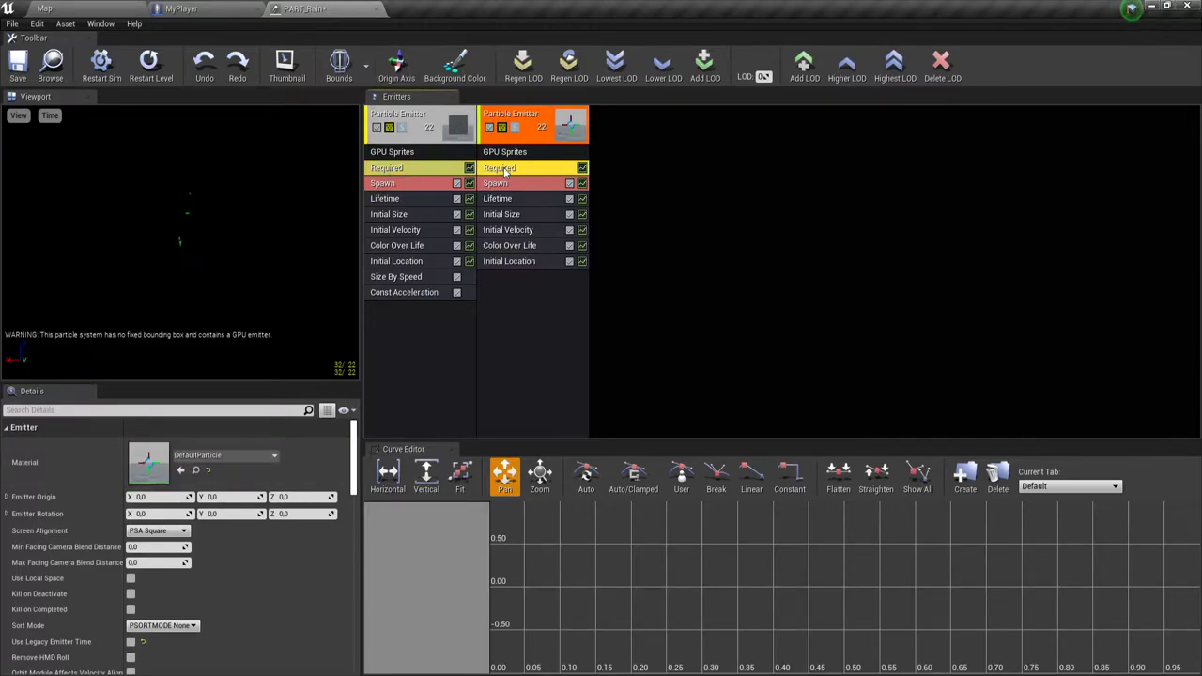
{"action": "left_click", "coordinate": [180, 470]}
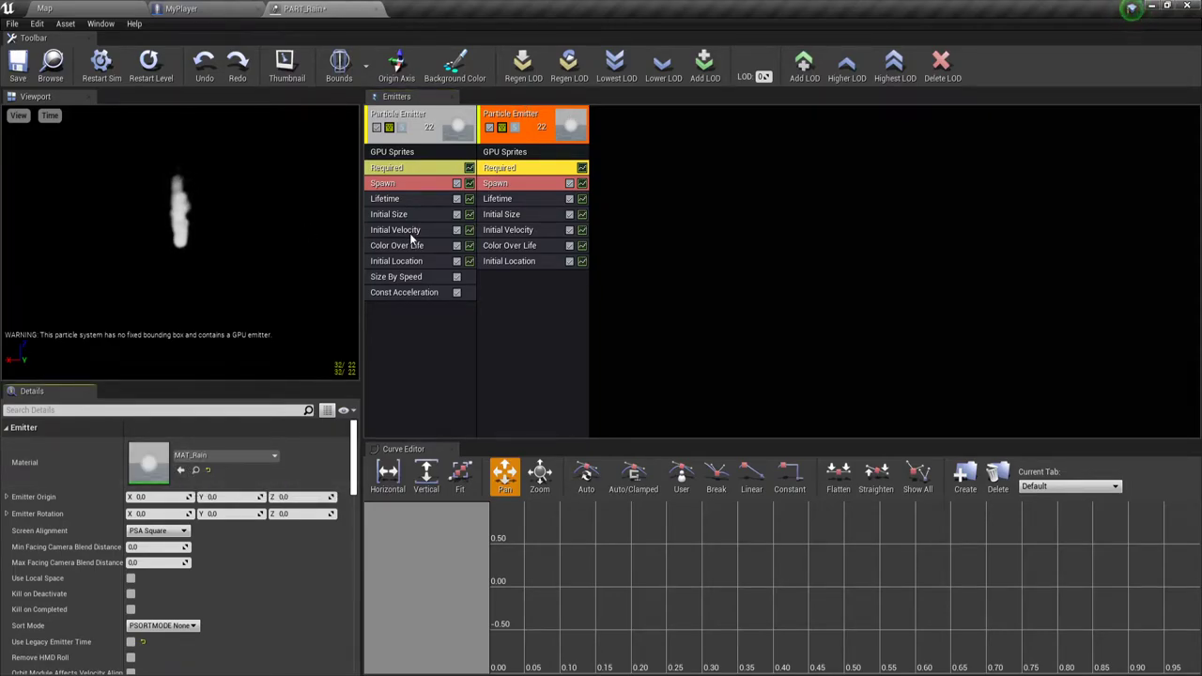
{"action": "left_click", "coordinate": [386, 187]}
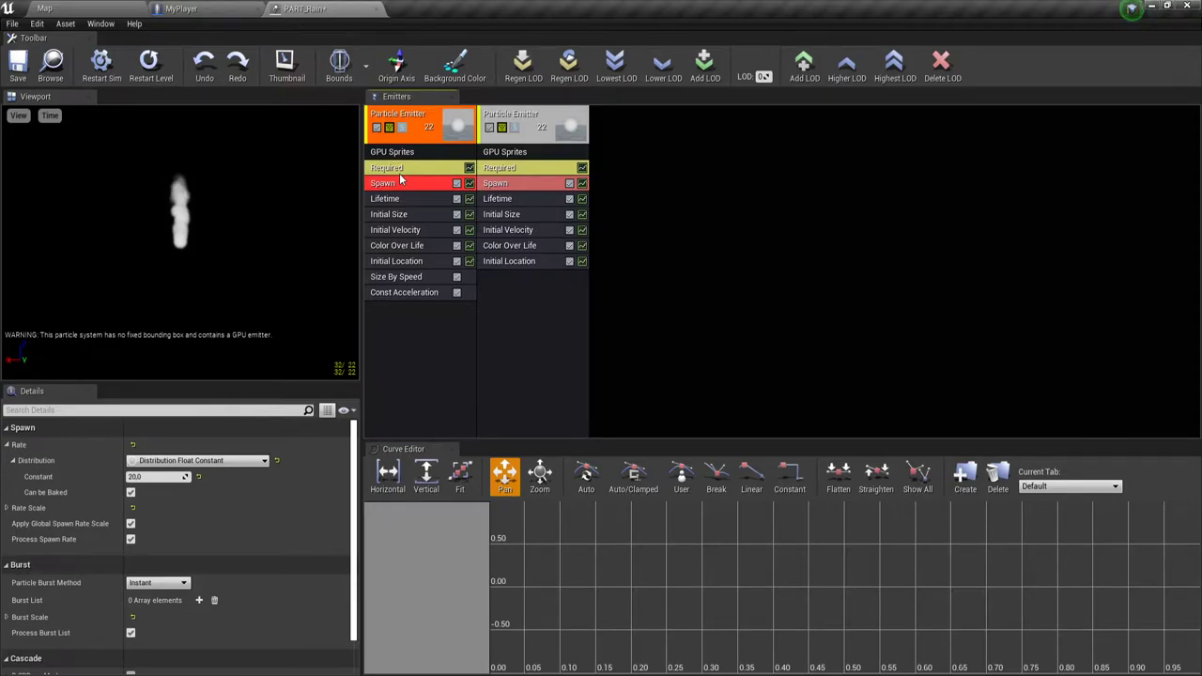
- Set the first emitter's Spawn Rate constant to 30000
{"action": "left_click", "coordinate": [155, 477]}
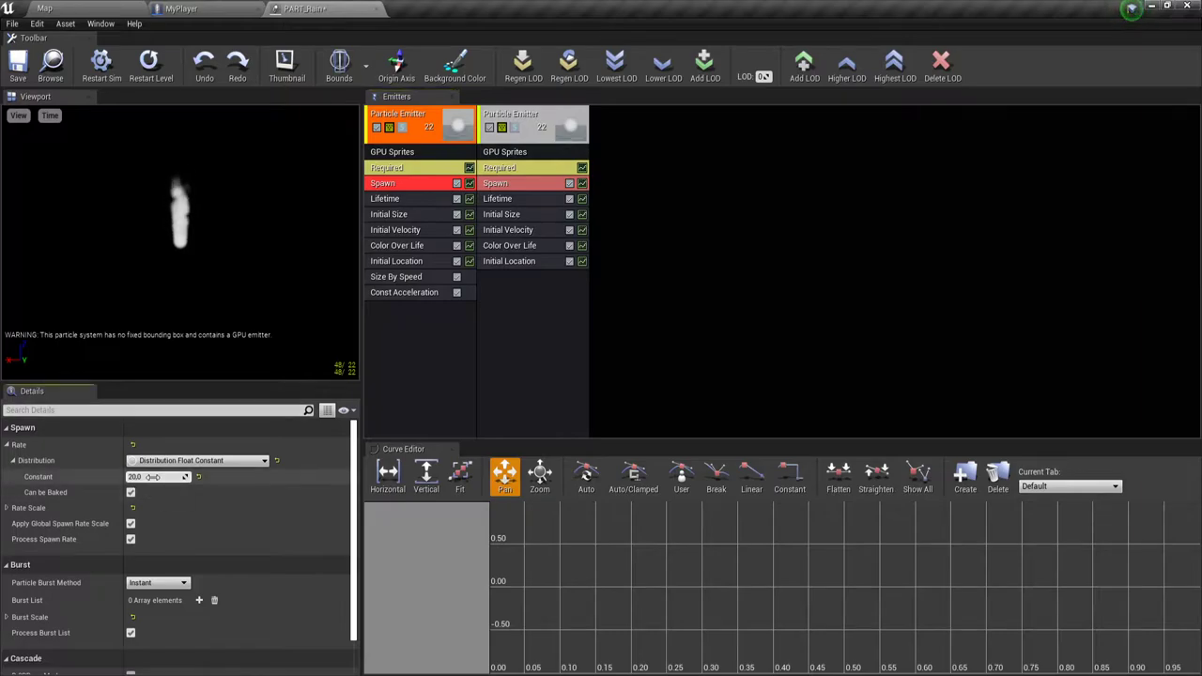
{"action": "type", "text": "30000"}
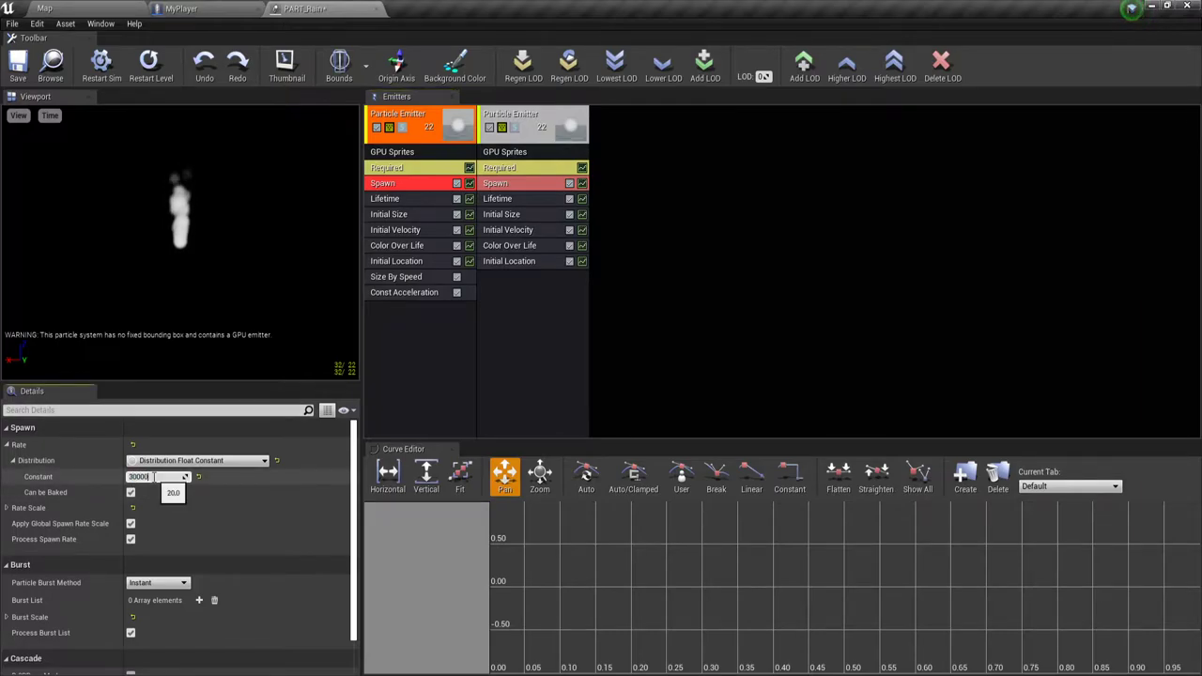
{"action": "key", "text": "Return"}
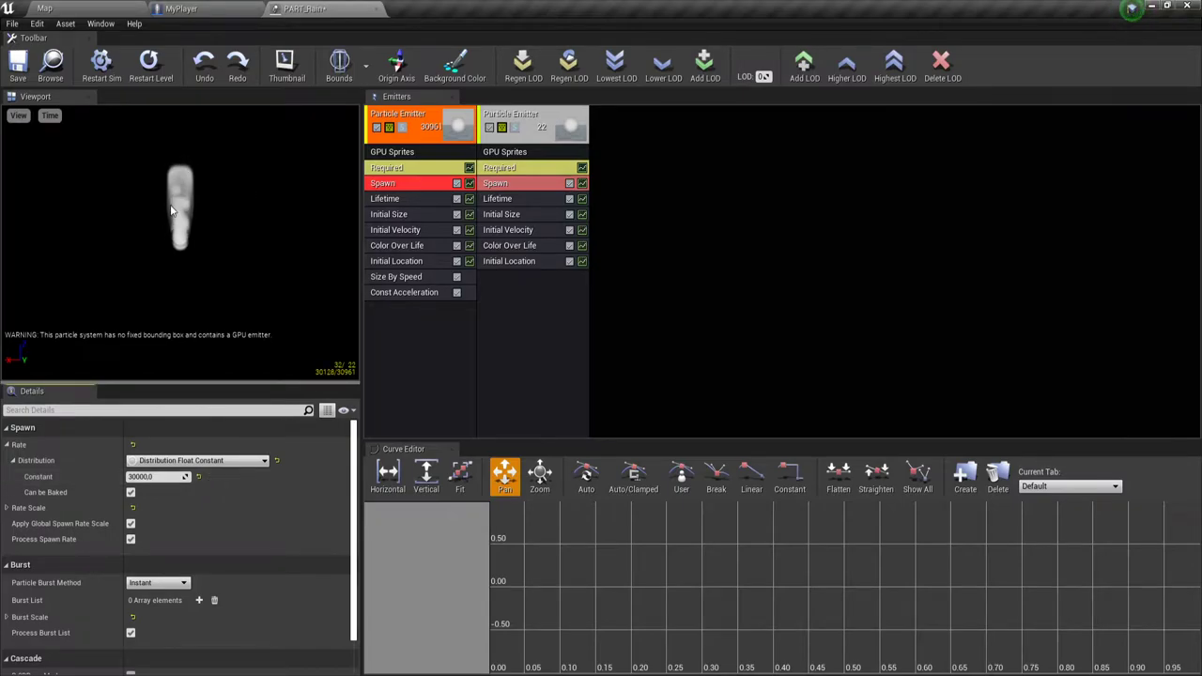
{"action": "scroll", "coordinate": [170, 211], "scroll_direction": "up", "scroll_amount": 3}
{"action": "scroll", "coordinate": [170, 207], "scroll_direction": "down", "scroll_amount": 3}
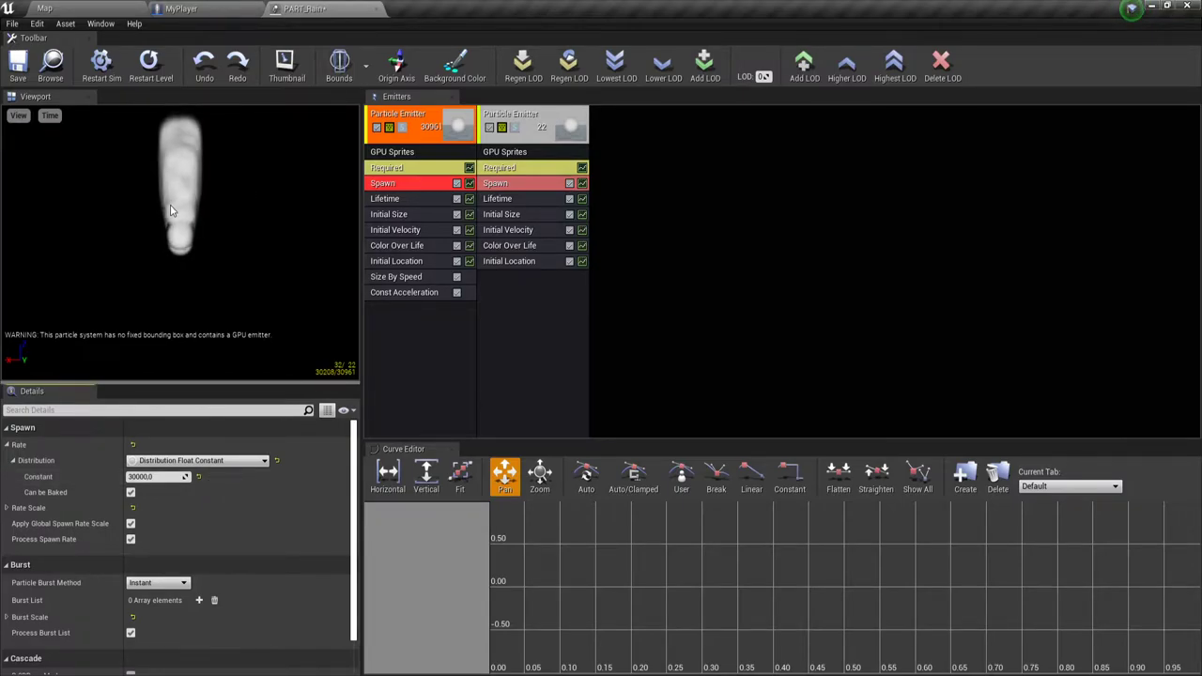
- Set the Lifetime module's Distribution Min and Max to 5
{"action": "left_click", "coordinate": [397, 203]}
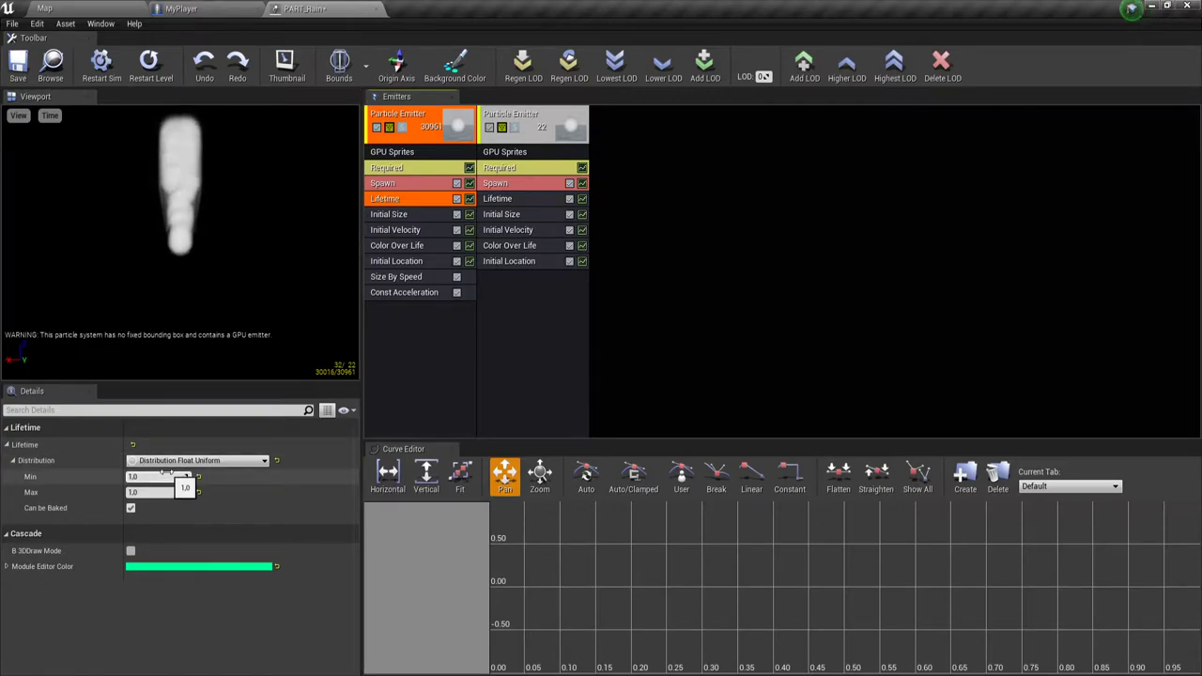
{"action": "left_click", "coordinate": [158, 476]}
{"action": "type", "text": "5"}
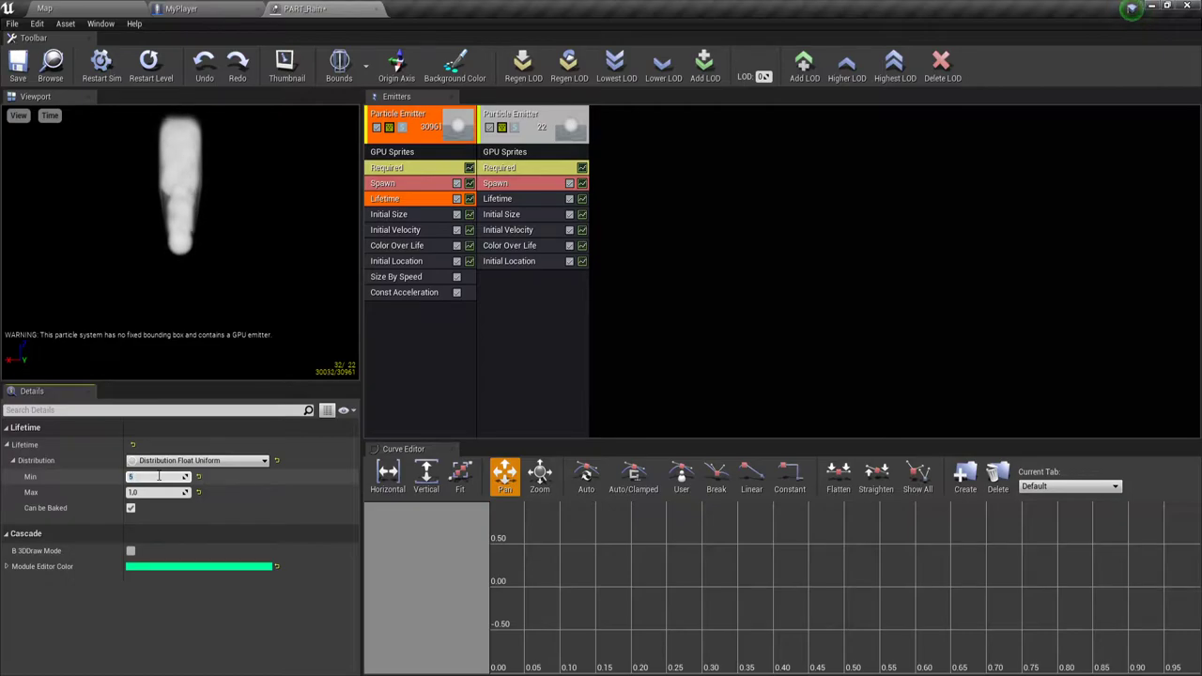
{"action": "type", "text": "8"}
{"action": "left_click", "coordinate": [155, 493]}
{"action": "type", "text": "5"}
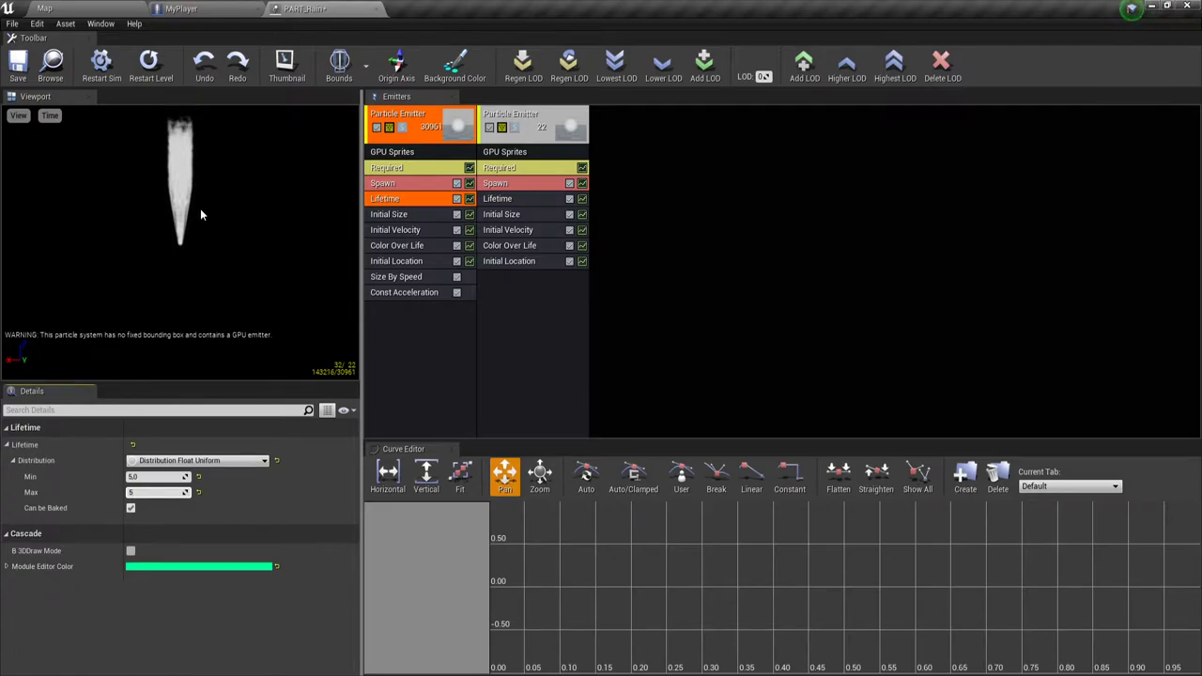
{"action": "left_click", "coordinate": [391, 215]}
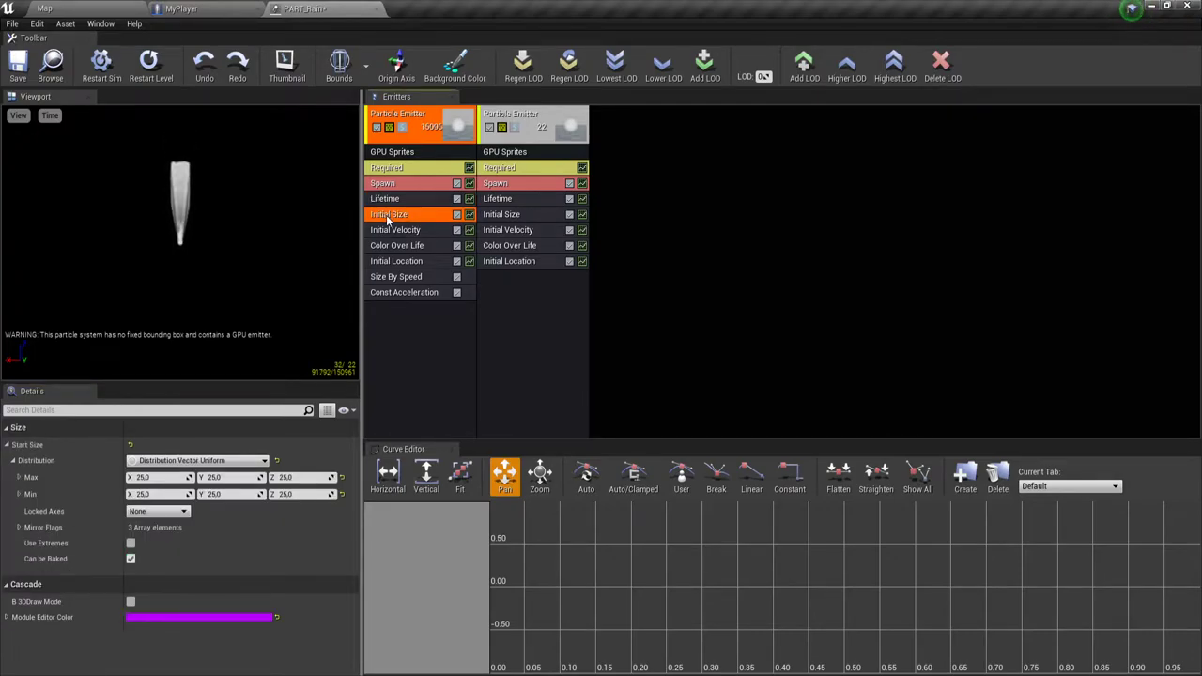
- Set Initial Size Start Size Max to X 3, Y 3, Z 10
{"action": "left_click", "coordinate": [172, 477]}
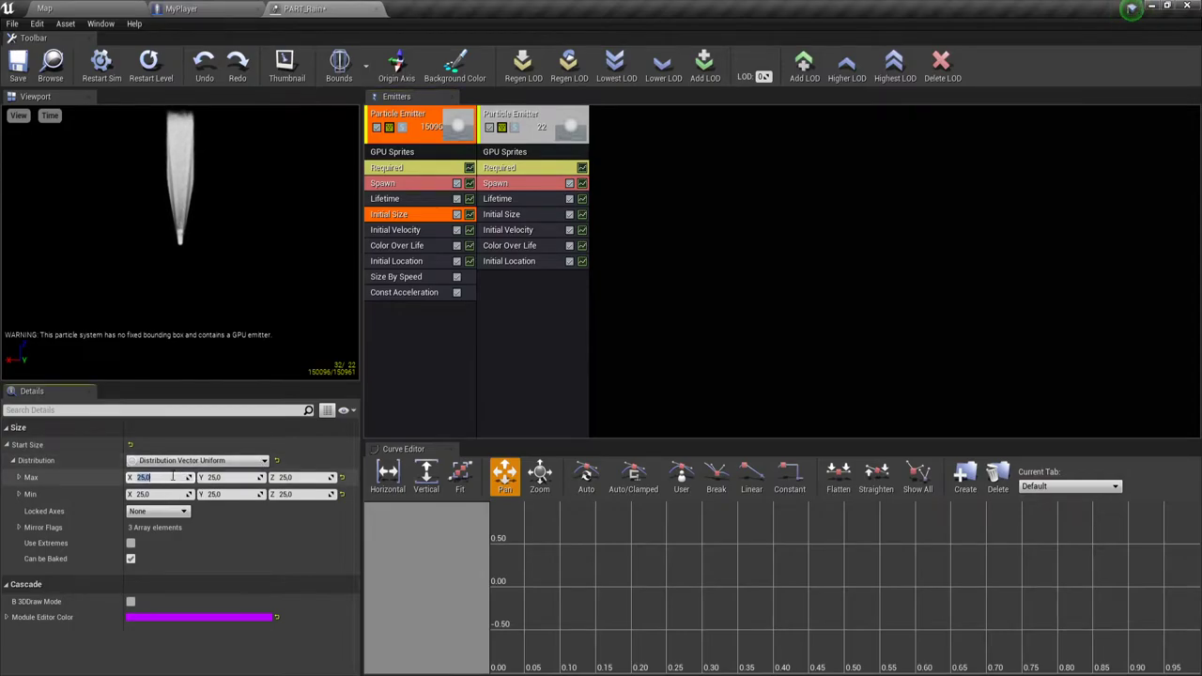
{"action": "type", "text": "3"}
{"action": "key", "text": "Return"}
{"action": "left_click", "coordinate": [225, 478]}
{"action": "type", "text": "3"}
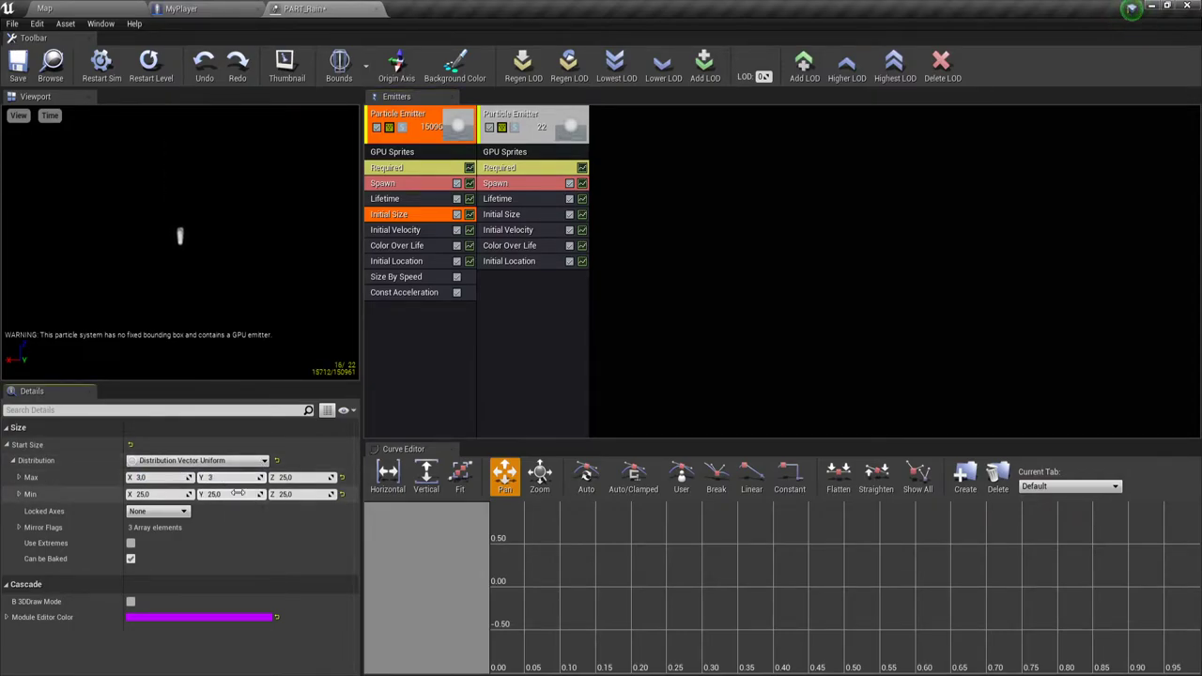
{"action": "left_click", "coordinate": [287, 477]}
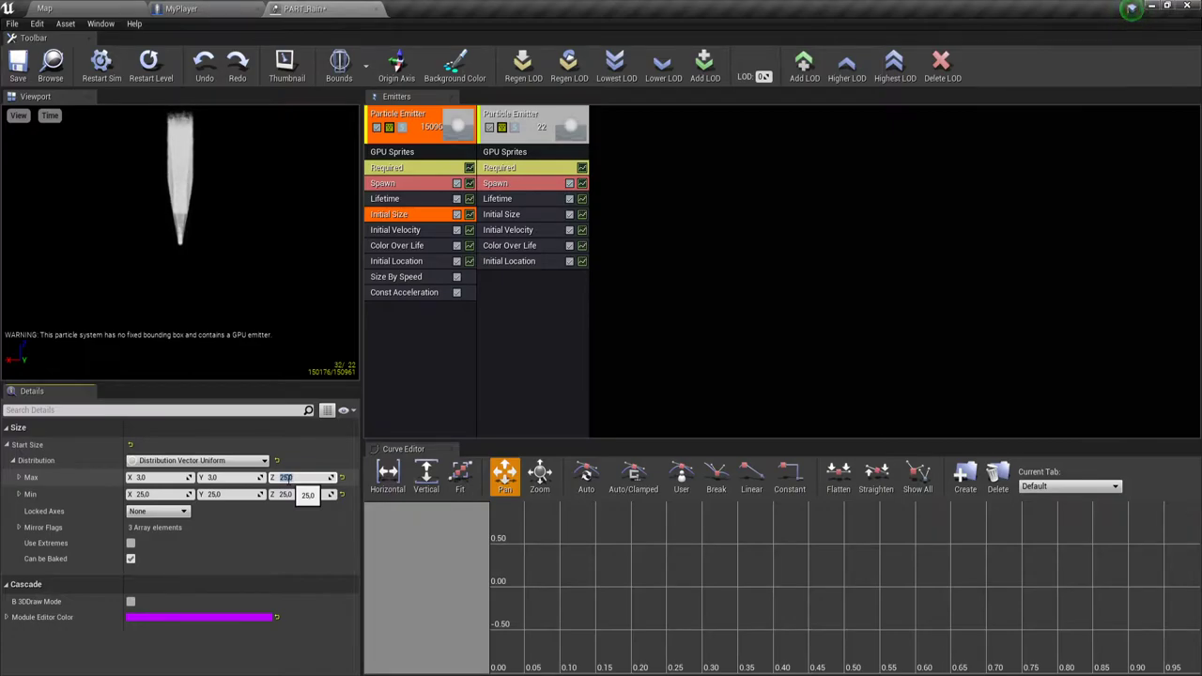
{"action": "type", "text": "10"}
{"action": "key", "text": "Return"}
- Set Start Size Min to X 3, Y 3, Z 10 to match the maximum
{"action": "left_click", "coordinate": [178, 493]}
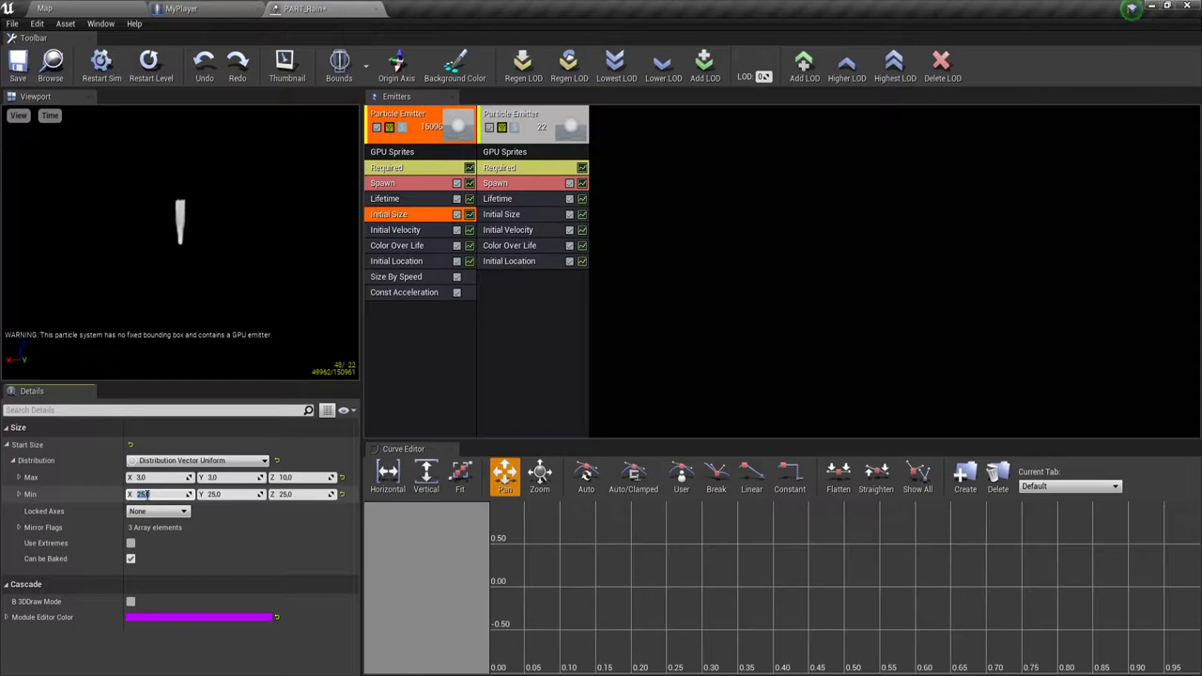
{"action": "type", "text": "3"}
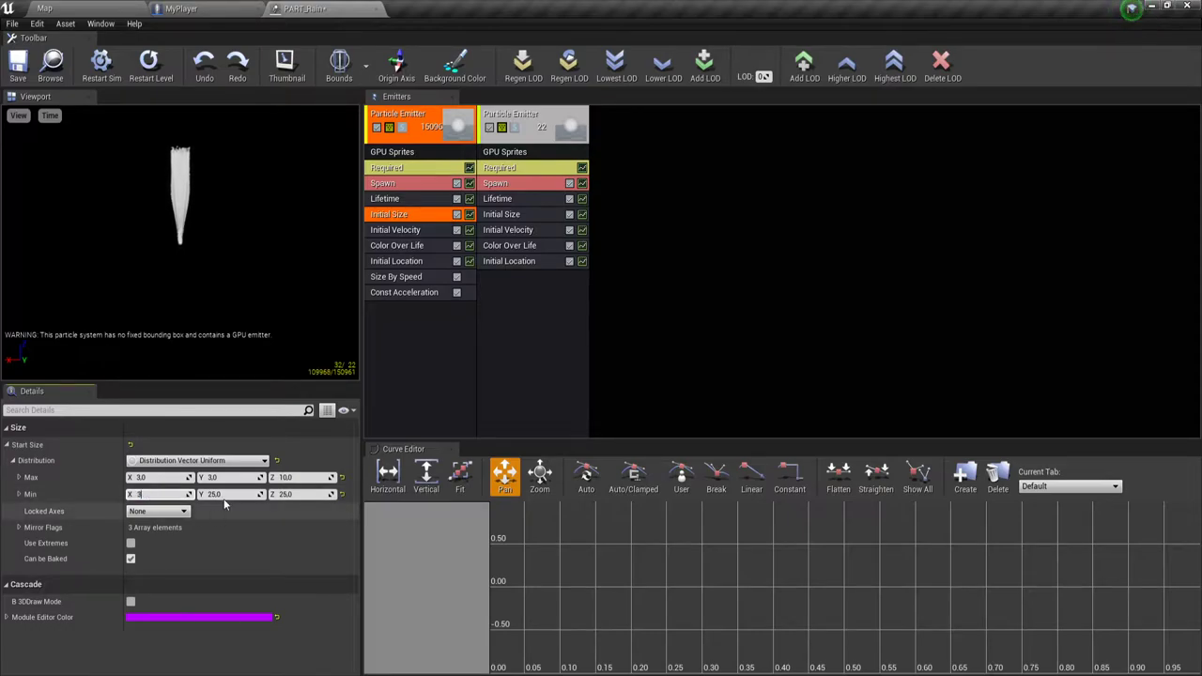
{"action": "left_click", "coordinate": [225, 495]}
{"action": "type", "text": "3"}
{"action": "left_click", "coordinate": [297, 495]}
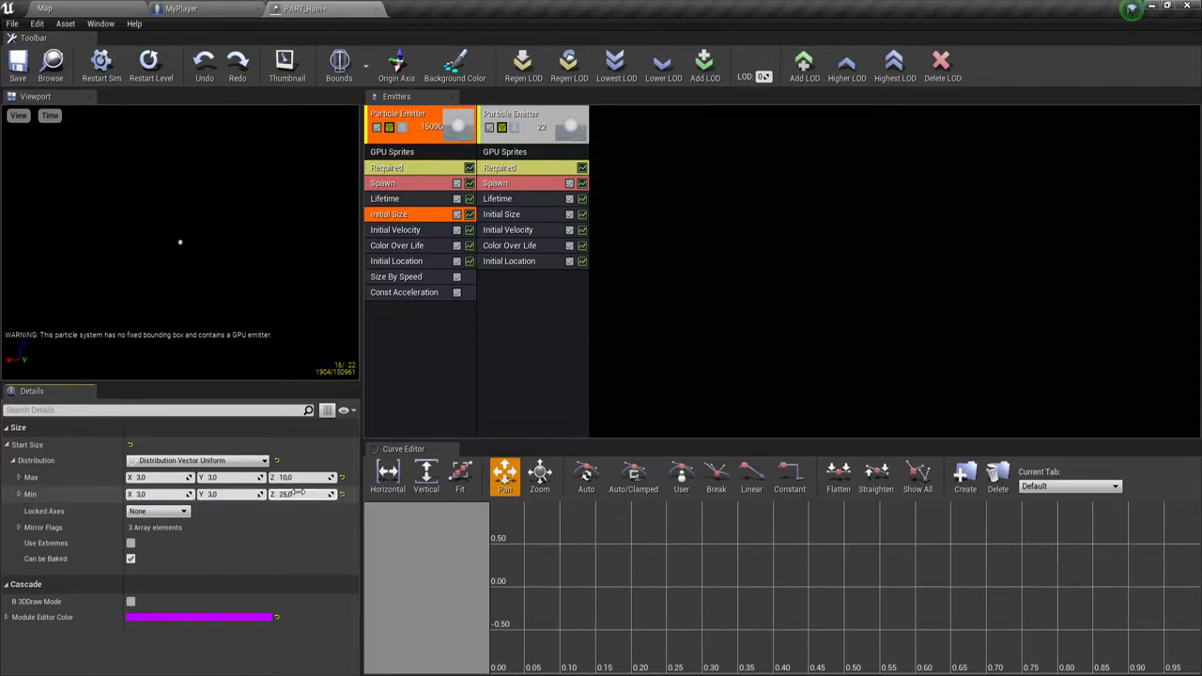
{"action": "type", "text": "10"}
{"action": "key", "text": "Return"}
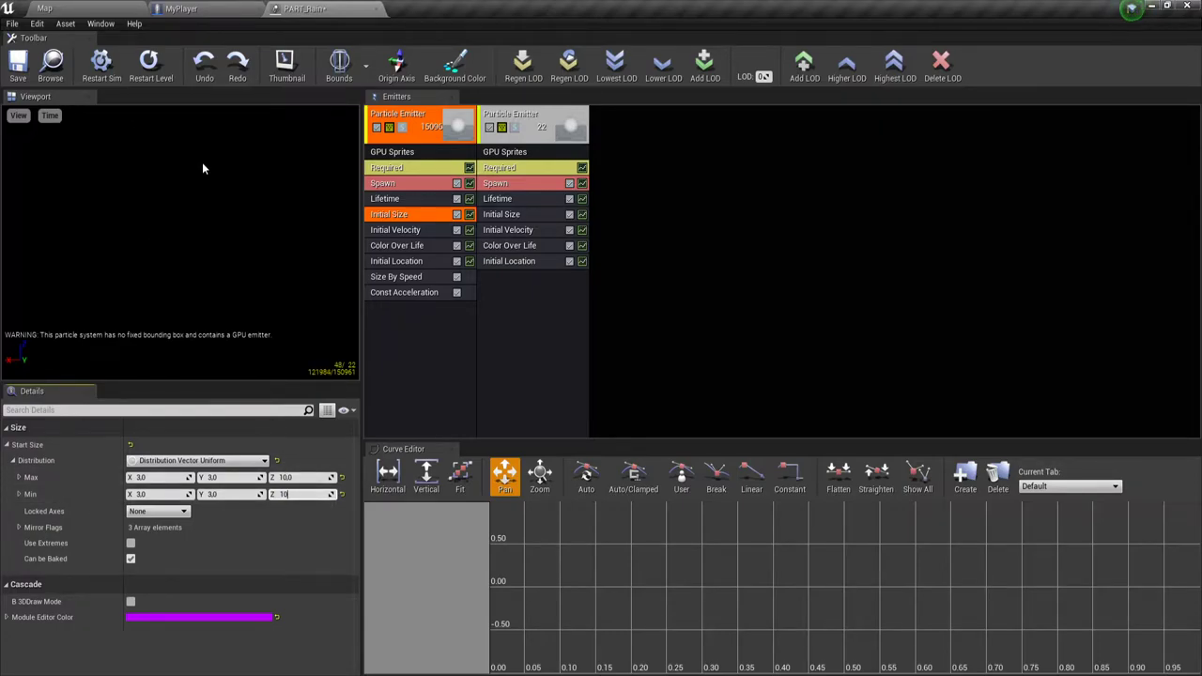
{"action": "left_click", "coordinate": [203, 166]}
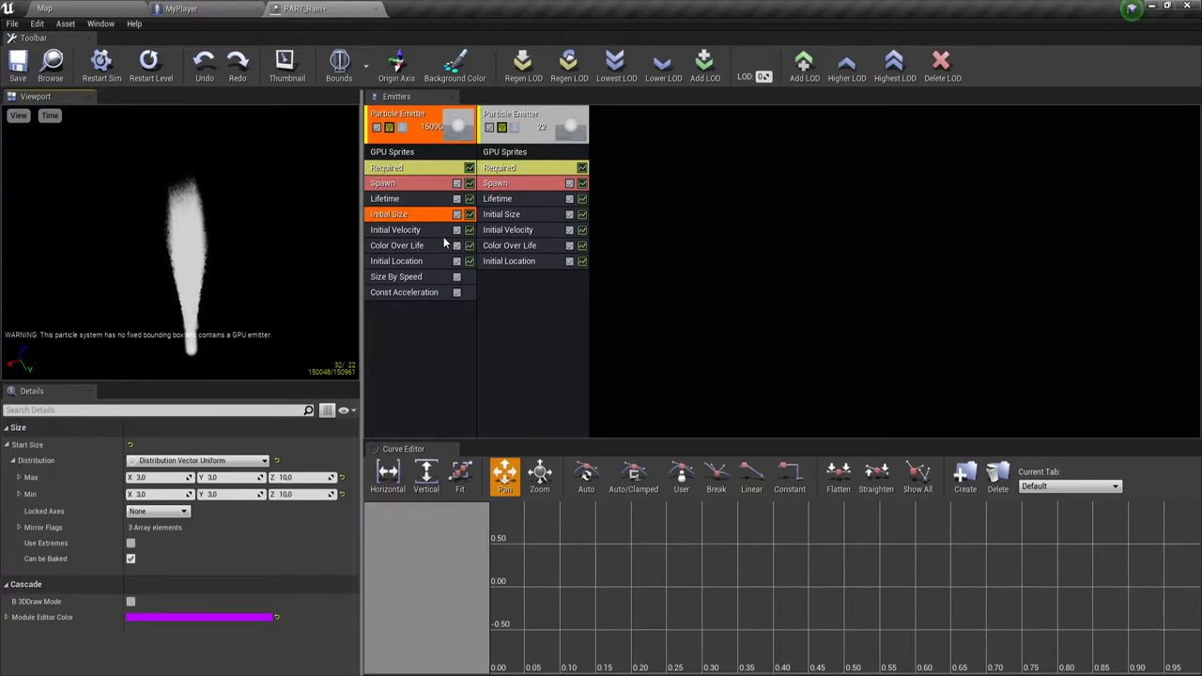
- Set Initial Velocity Start Velocity Max to 0, 0, 0
{"action": "left_click", "coordinate": [395, 232]}
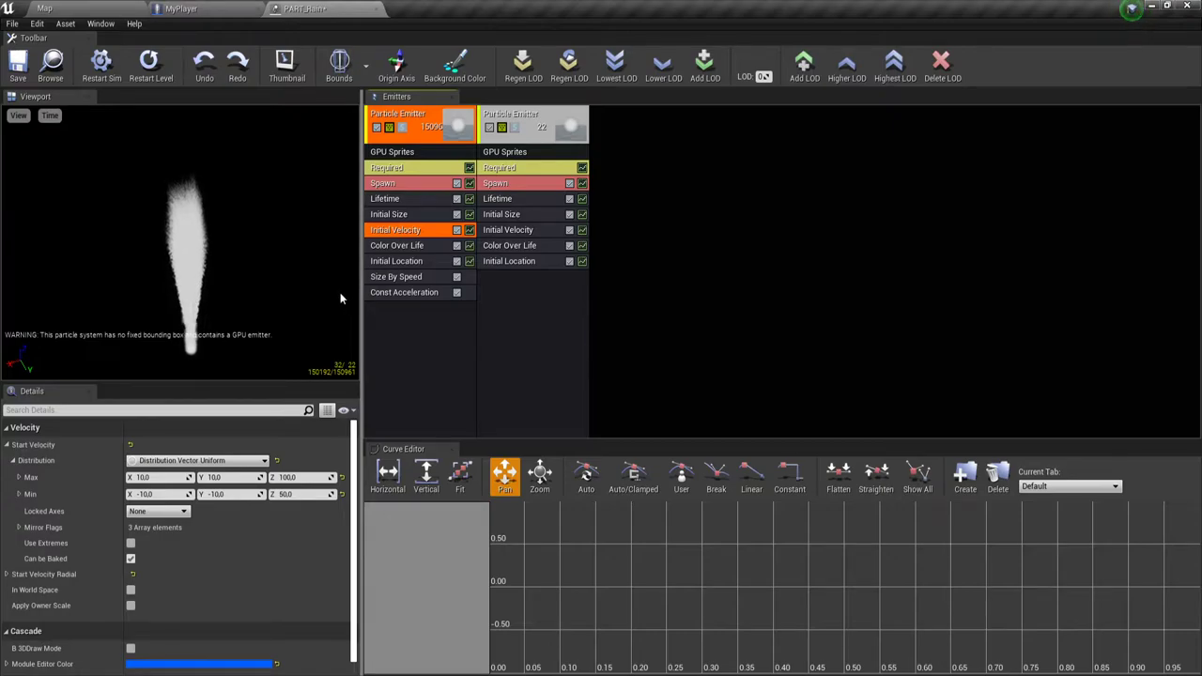
{"action": "left_click", "coordinate": [162, 479]}
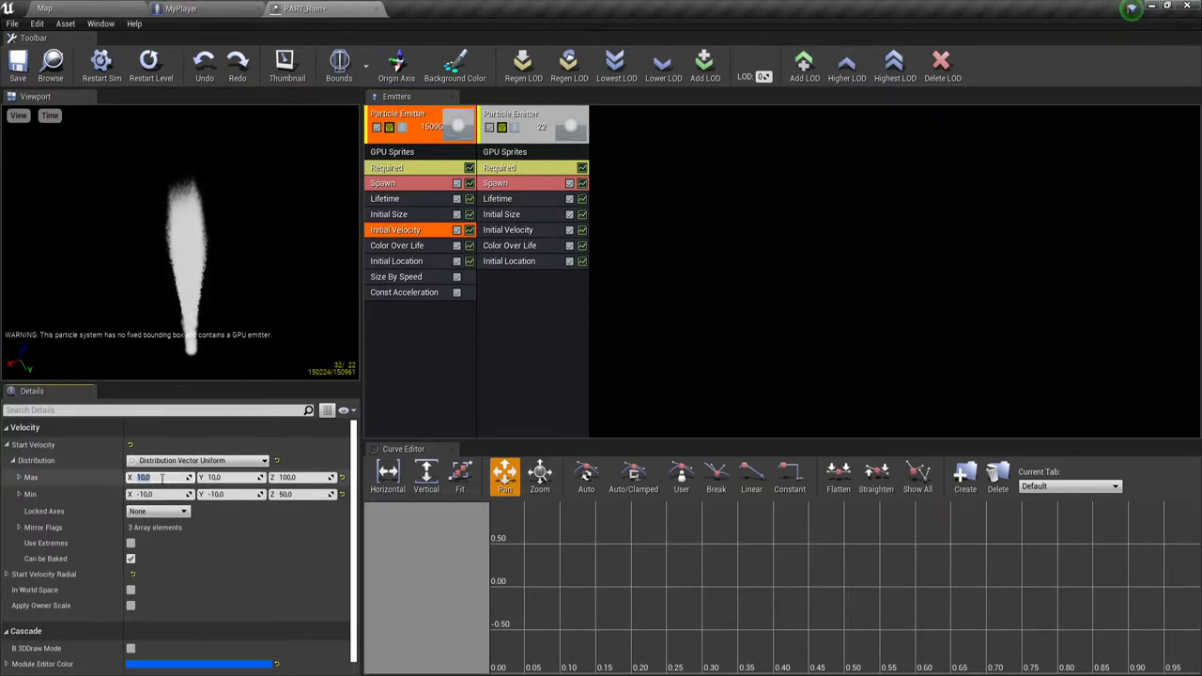
{"action": "type", "text": "0"}
{"action": "left_click", "coordinate": [239, 479]}
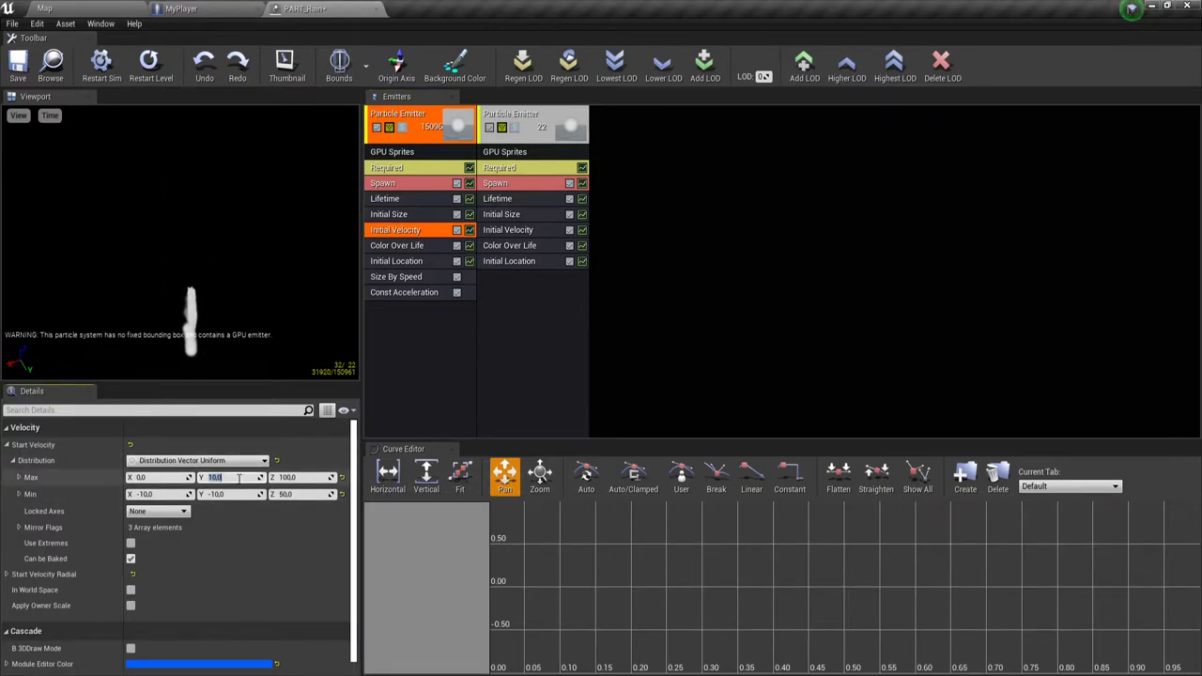
{"action": "type", "text": "0"}
{"action": "left_click", "coordinate": [282, 478]}
{"action": "type", "text": "0"}
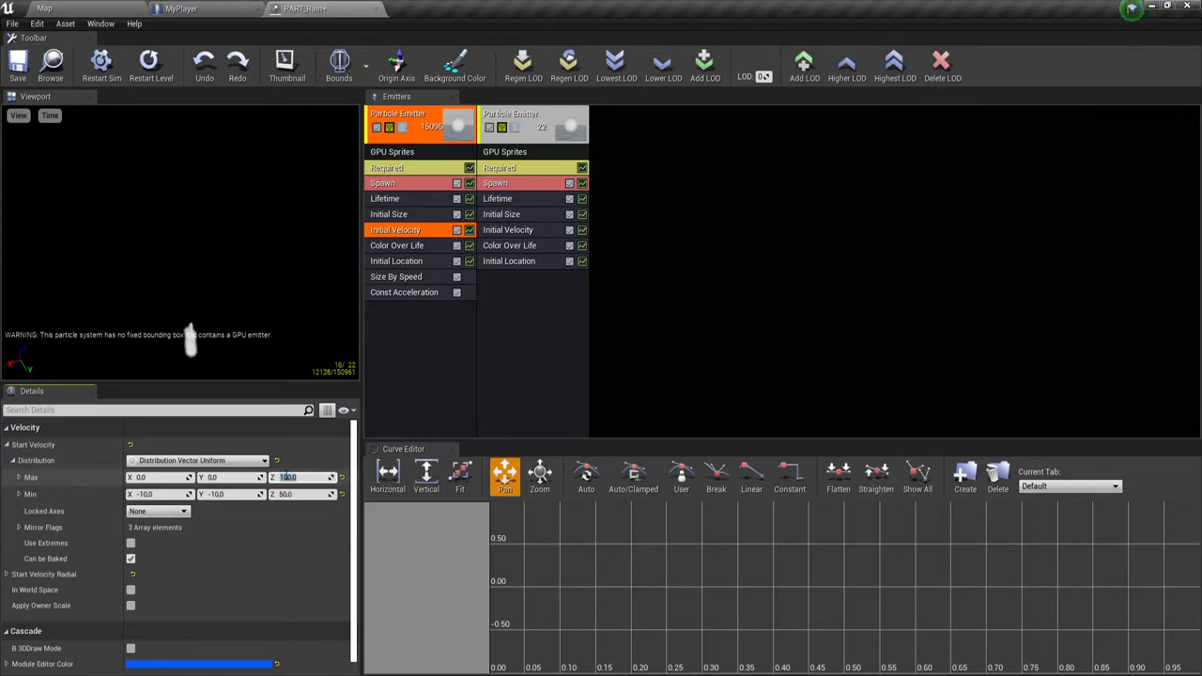
- Set Start Velocity Min to 0, 0, -500 so particles fall downward
{"action": "left_click", "coordinate": [152, 494]}
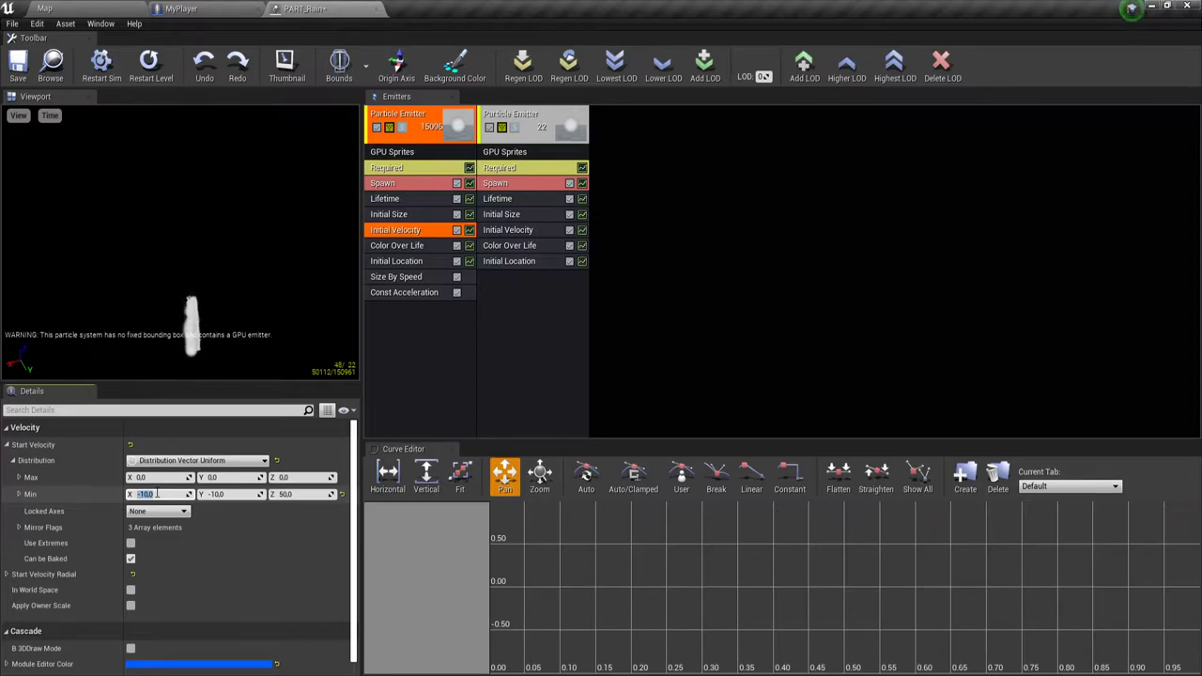
{"action": "type", "text": "0"}
{"action": "left_click", "coordinate": [225, 494]}
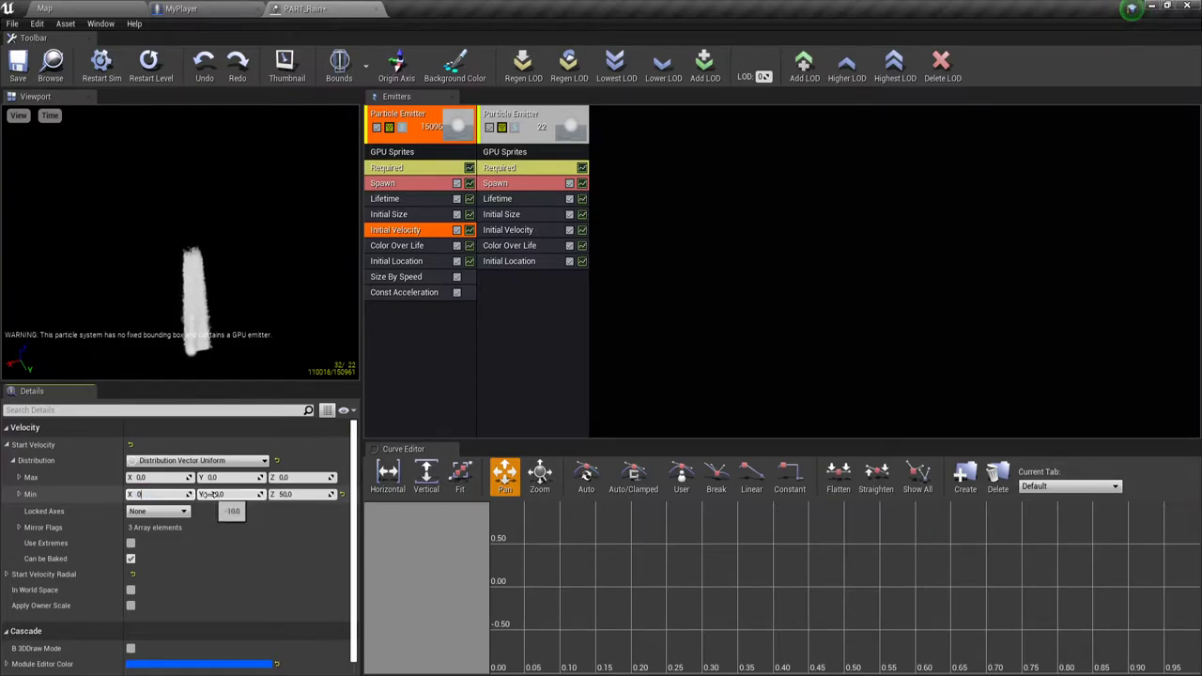
{"action": "type", "text": "0"}
{"action": "left_click", "coordinate": [297, 494]}
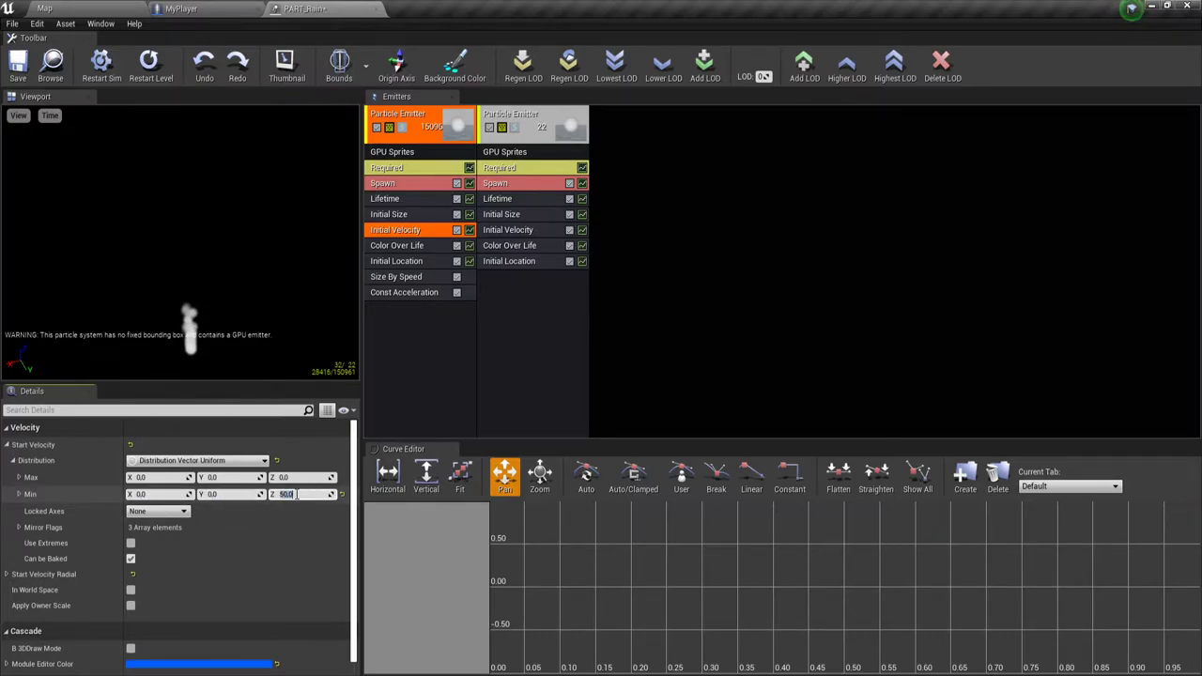
{"action": "type", "text": "-500"}
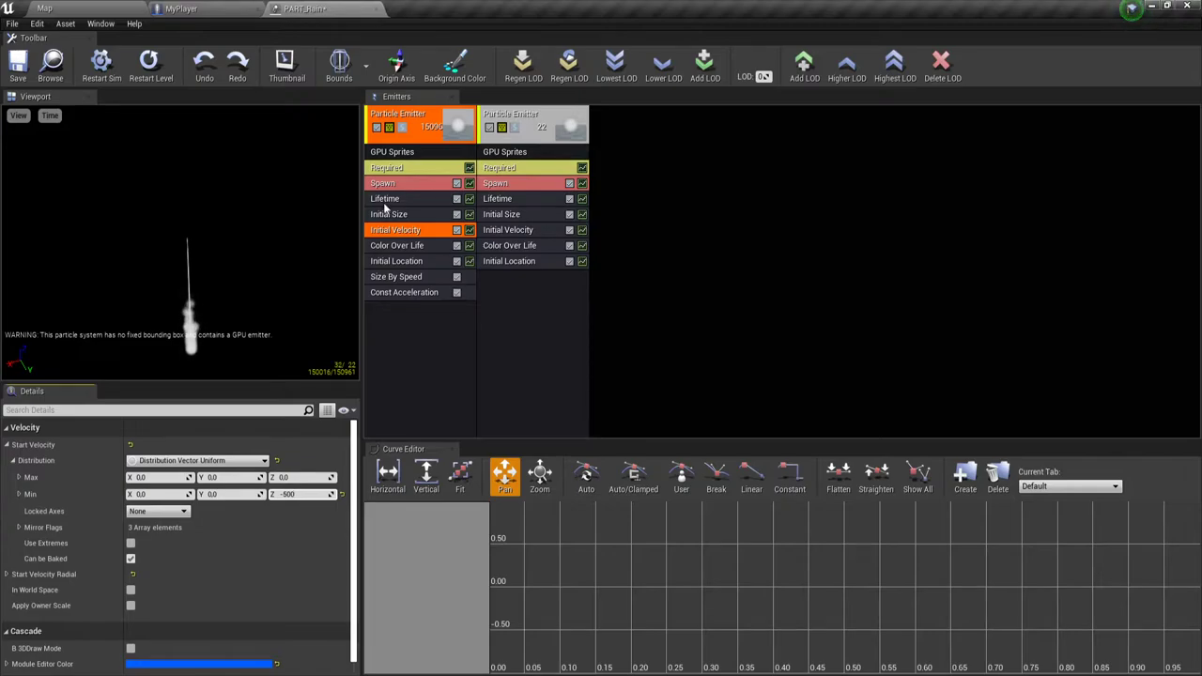
- Make Initial Size Start Size Min Z -10 by adding a minus sign
{"action": "left_click", "coordinate": [391, 215]}
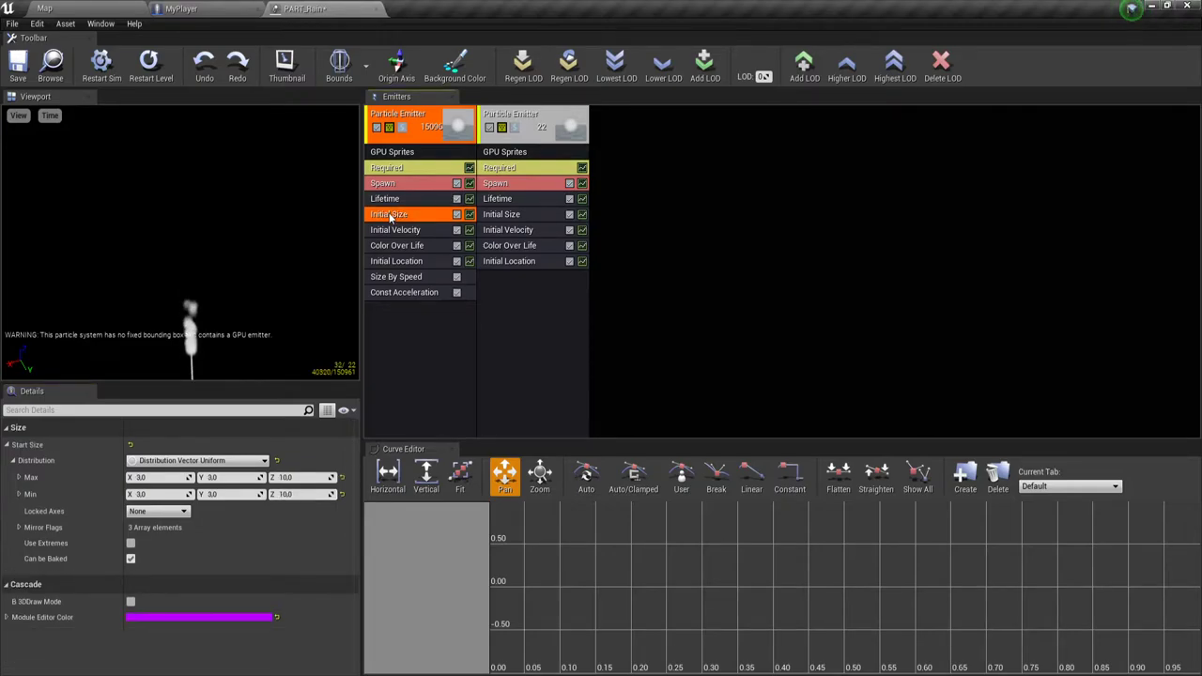
{"action": "left_click", "coordinate": [295, 496]}
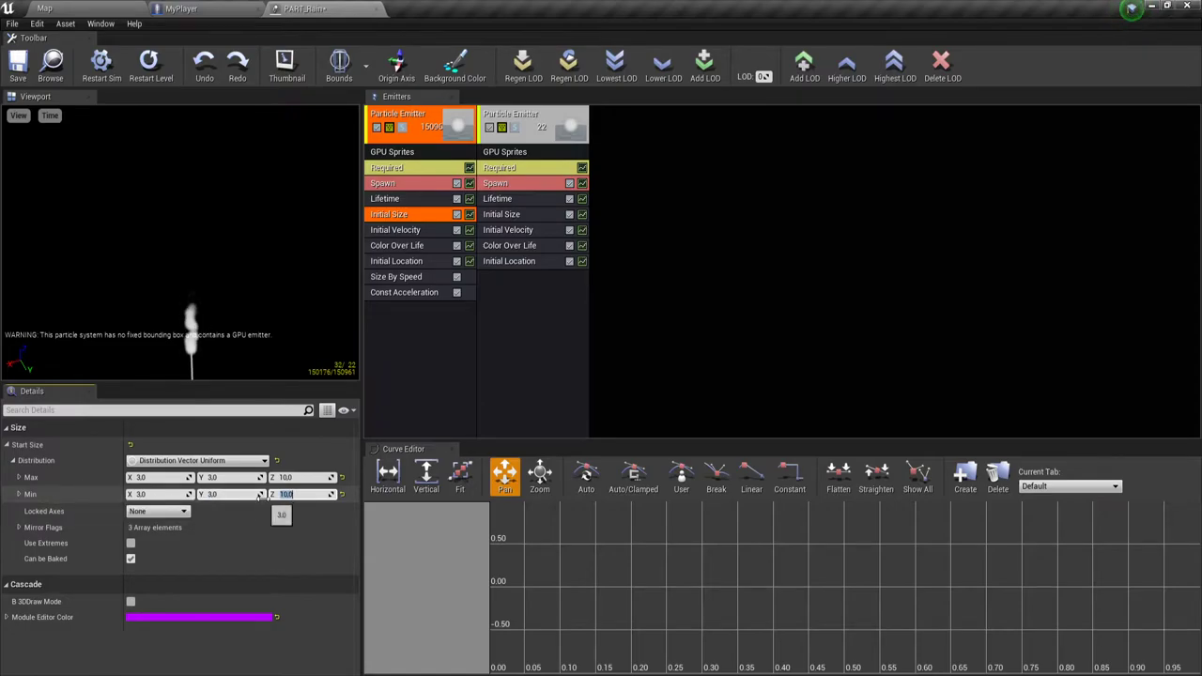
{"action": "key", "text": "Home"}
{"action": "type", "text": "-"}
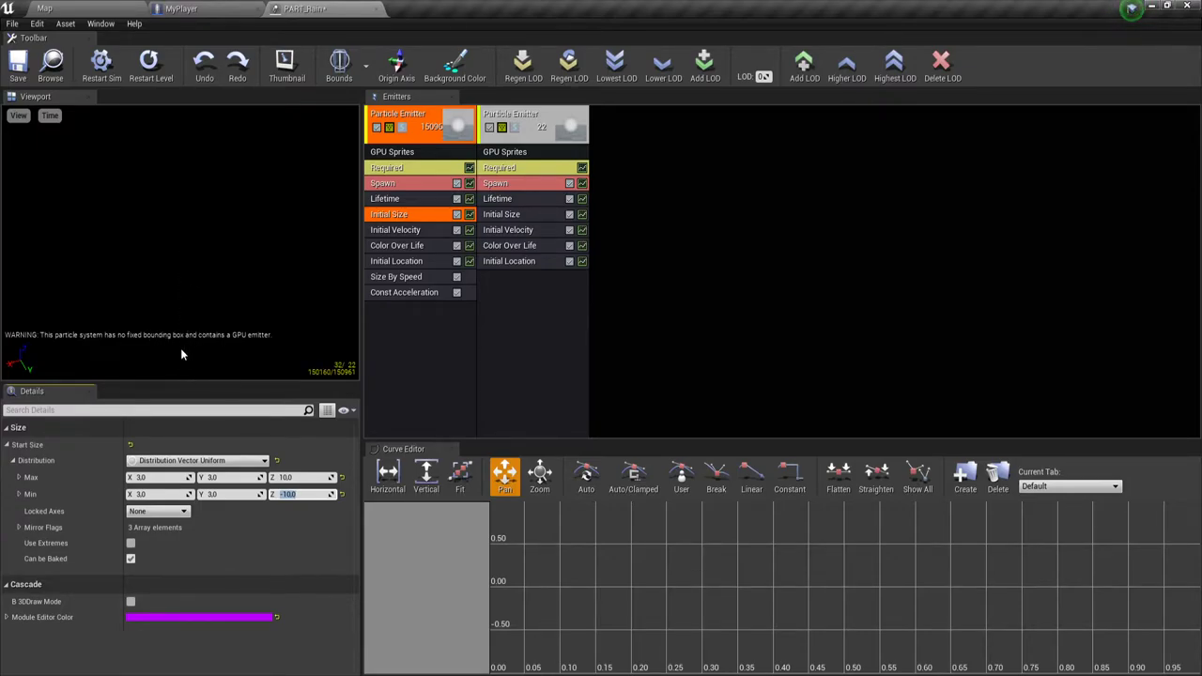
{"action": "left_click_drag", "start_coordinate": [211, 308], "coordinate": [212, 309]}
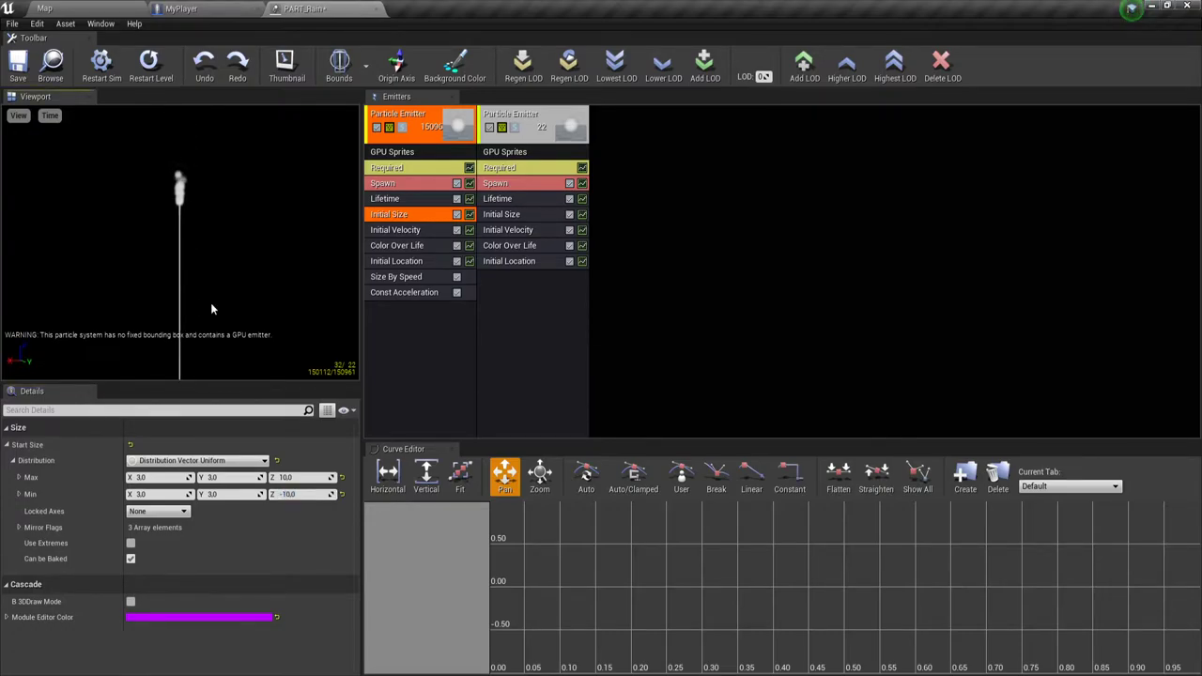
- Set Initial Location Start Location Max to 5000, 5000, 5000
{"action": "left_click", "coordinate": [389, 246]}
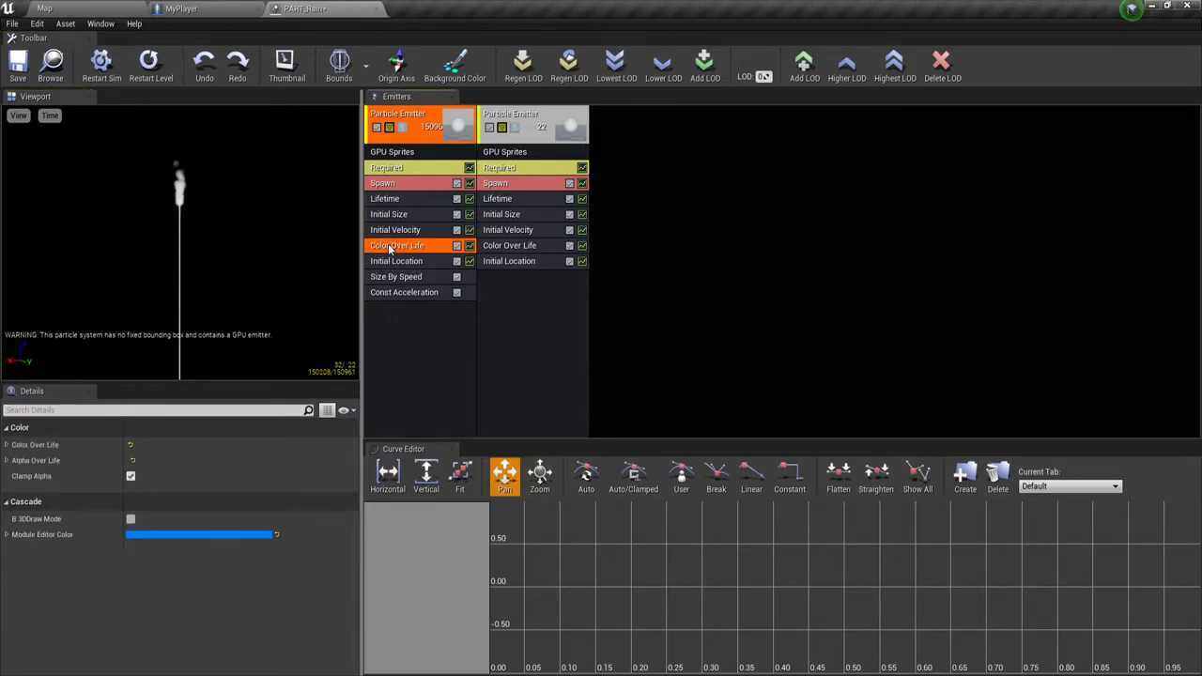
{"action": "left_click", "coordinate": [388, 265]}
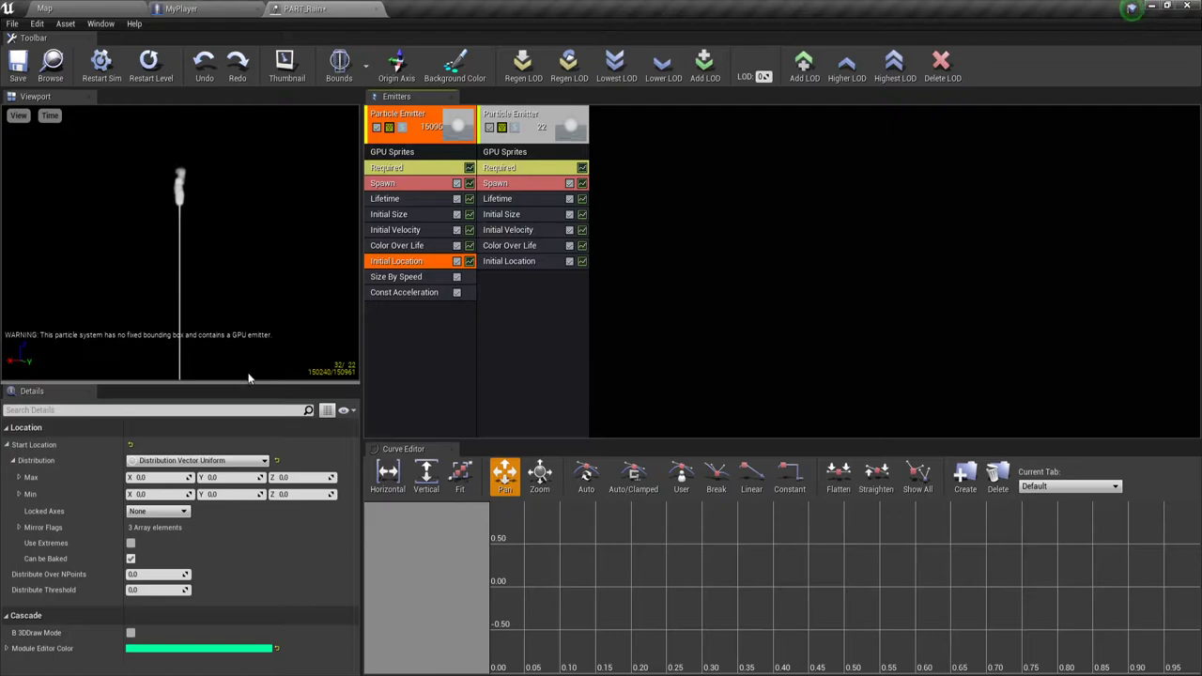
{"action": "left_click", "coordinate": [157, 477]}
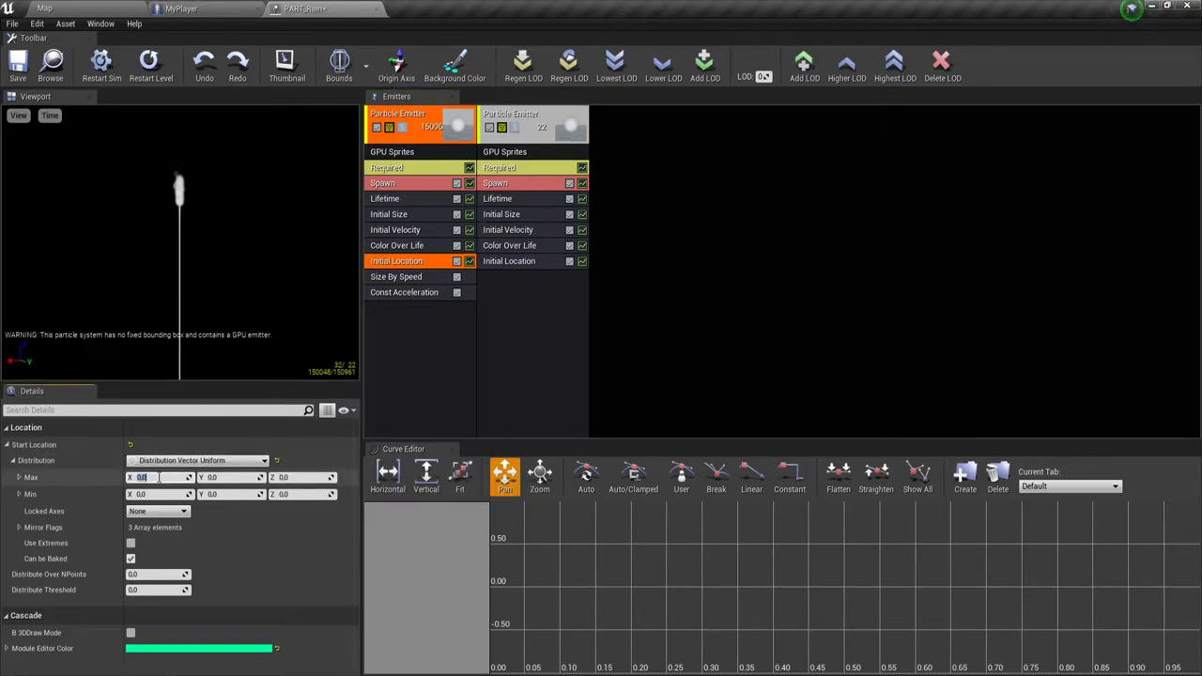
{"action": "type", "text": "5000"}
{"action": "key", "text": "Tab"}
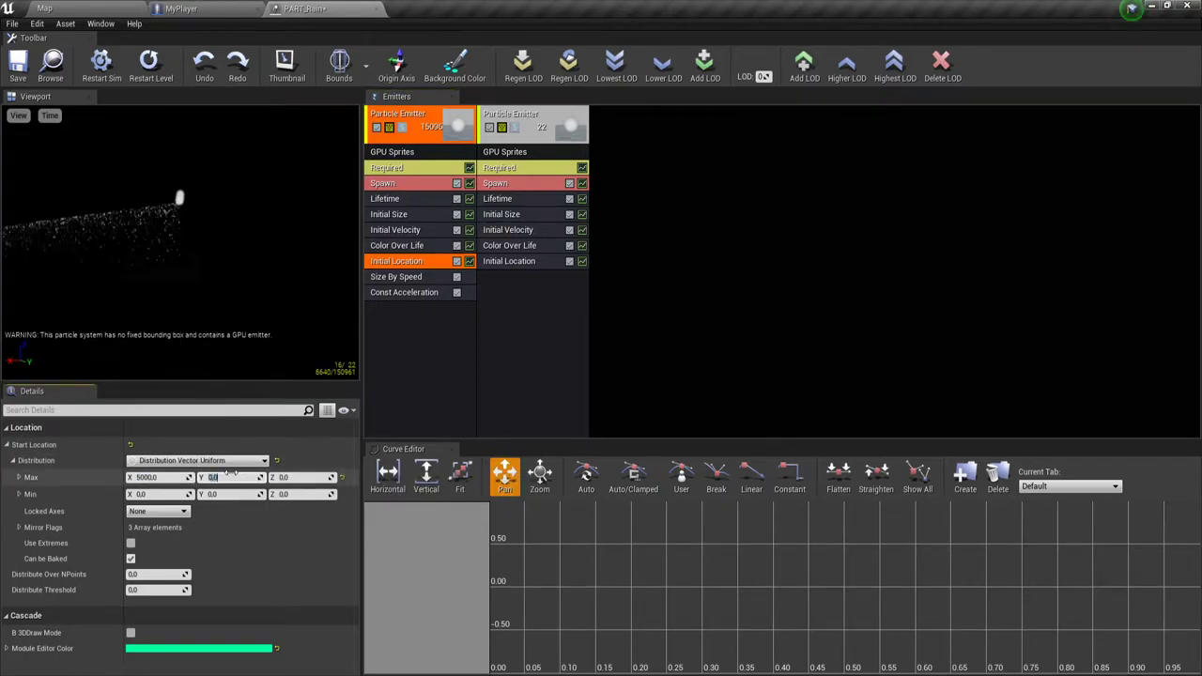
{"action": "type", "text": "5000"}
{"action": "left_click", "coordinate": [298, 479]}
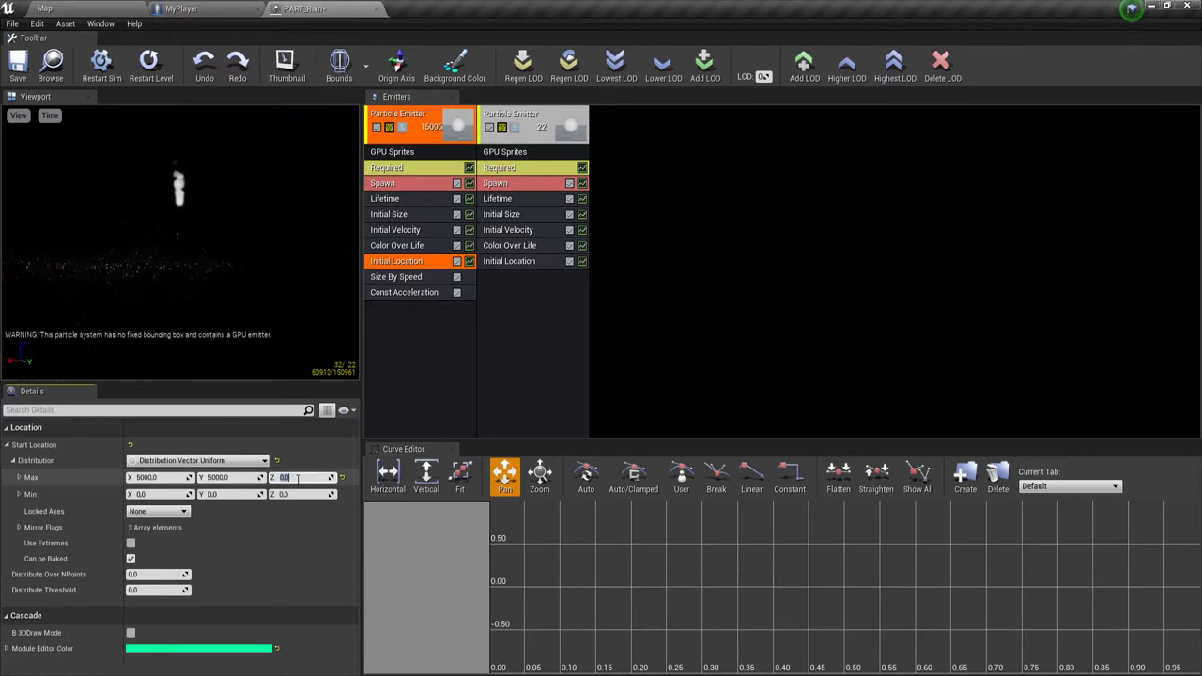
{"action": "type", "text": "5000"}
- Set Start Location Min to 0, 0, -200 and recheck the Initial Location values
{"action": "left_click", "coordinate": [153, 495]}
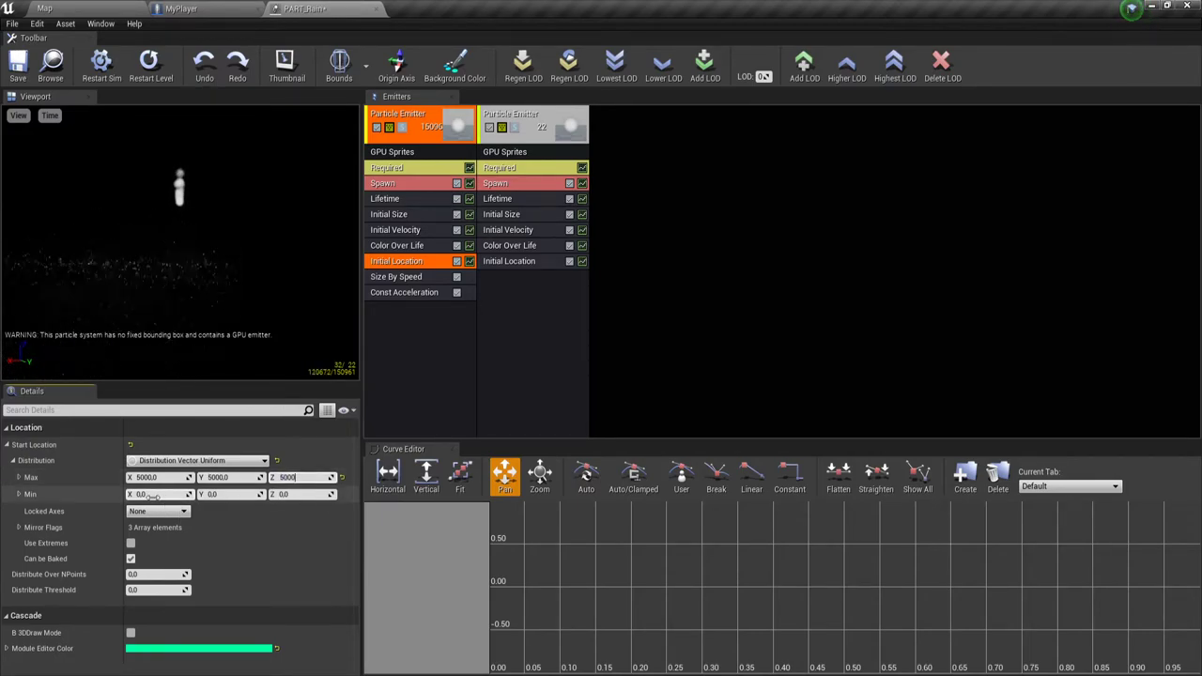
{"action": "type", "text": "0"}
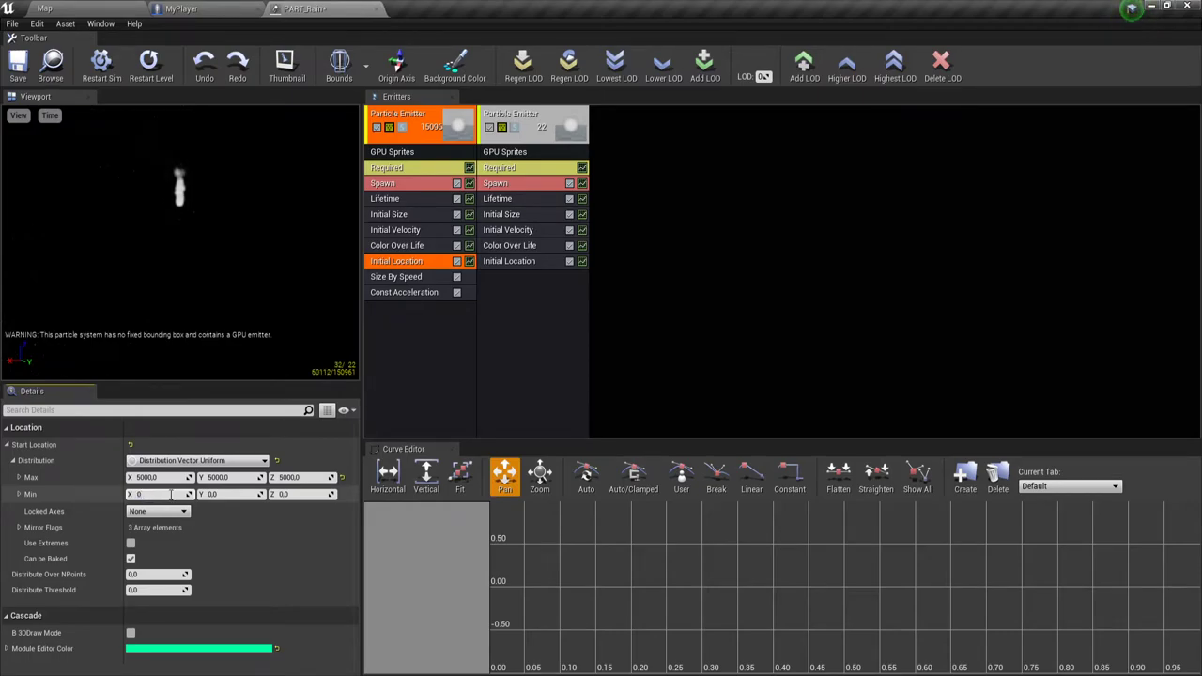
{"action": "left_click", "coordinate": [214, 495]}
{"action": "type", "text": "0"}
{"action": "left_click", "coordinate": [296, 494]}
{"action": "type", "text": "-200"}
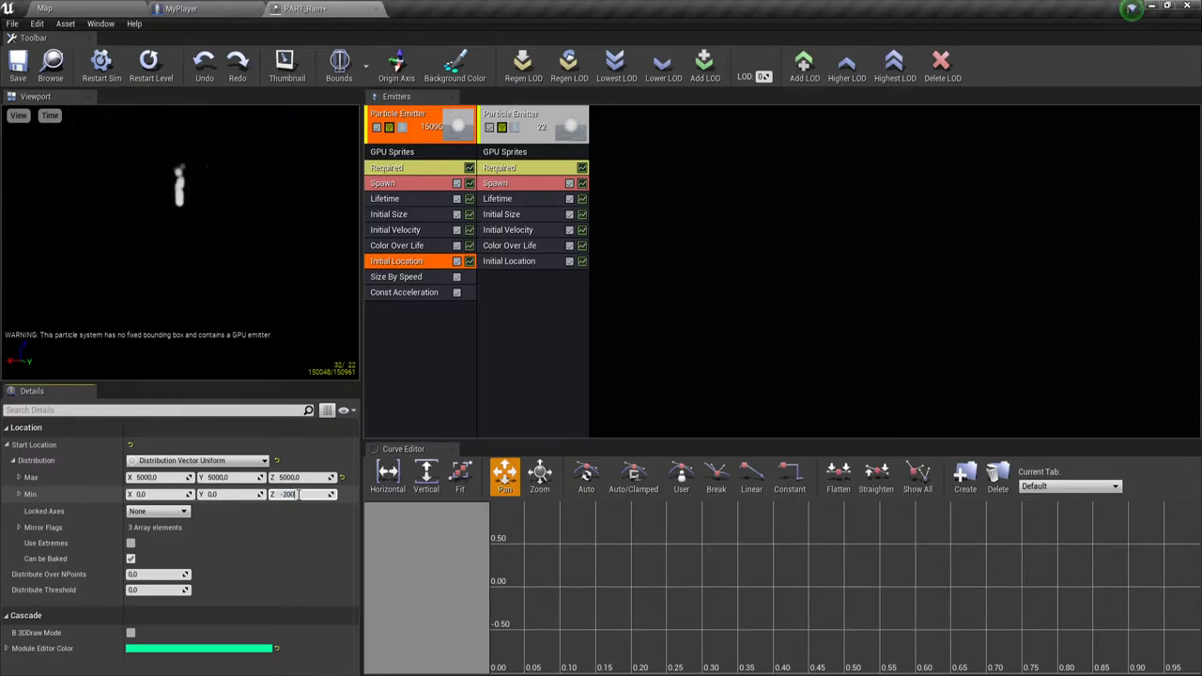
{"action": "key", "text": "Return"}
{"action": "left_click", "coordinate": [452, 344]}
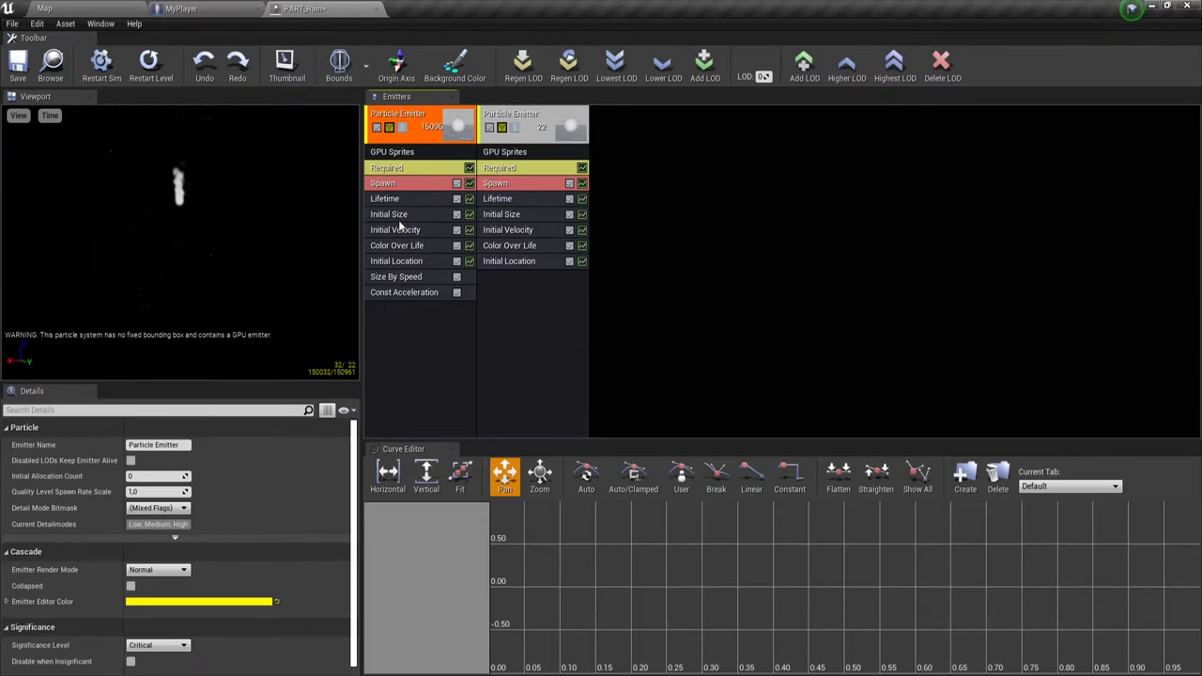
{"action": "left_click", "coordinate": [405, 265]}
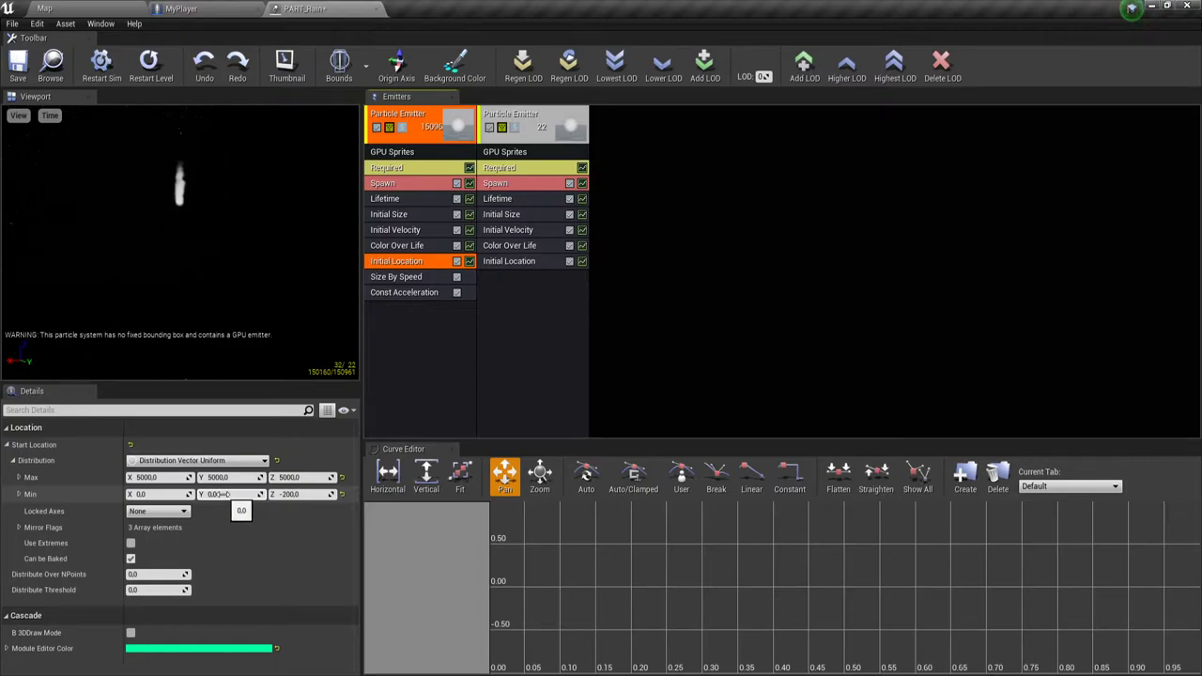
{"action": "left_click", "coordinate": [403, 281]}
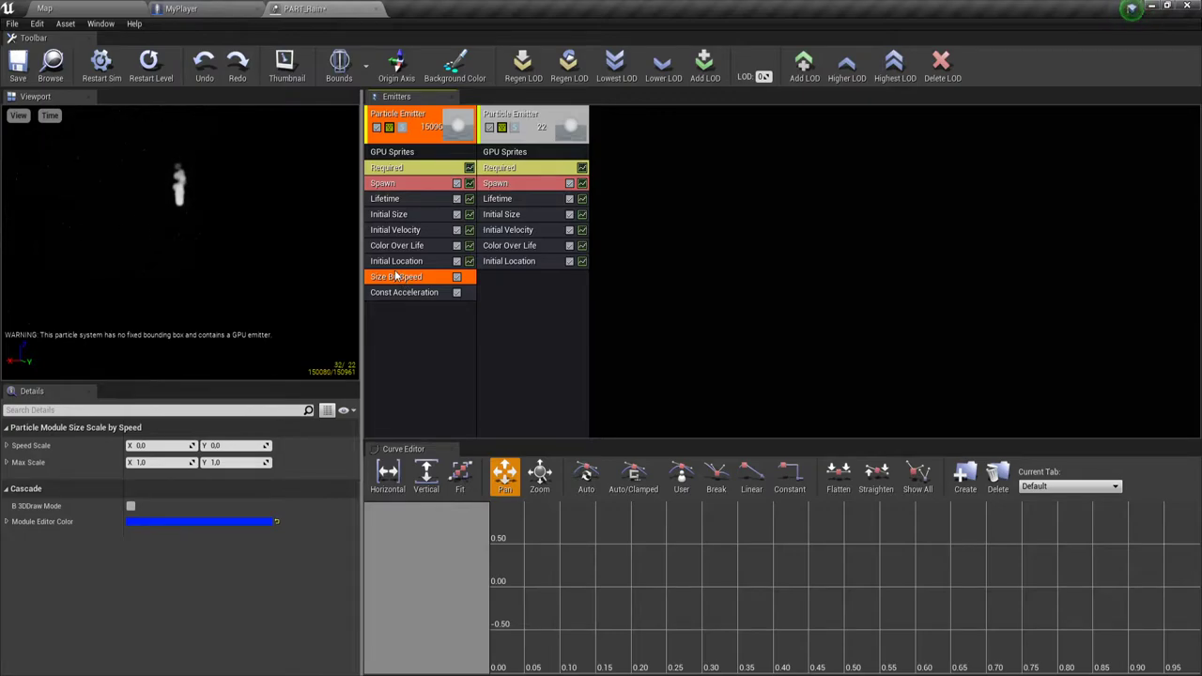
- Adjust the Size By Speed scale values, with speed scale Y at 5
{"action": "left_click", "coordinate": [233, 447]}
{"action": "type", "text": "5"}
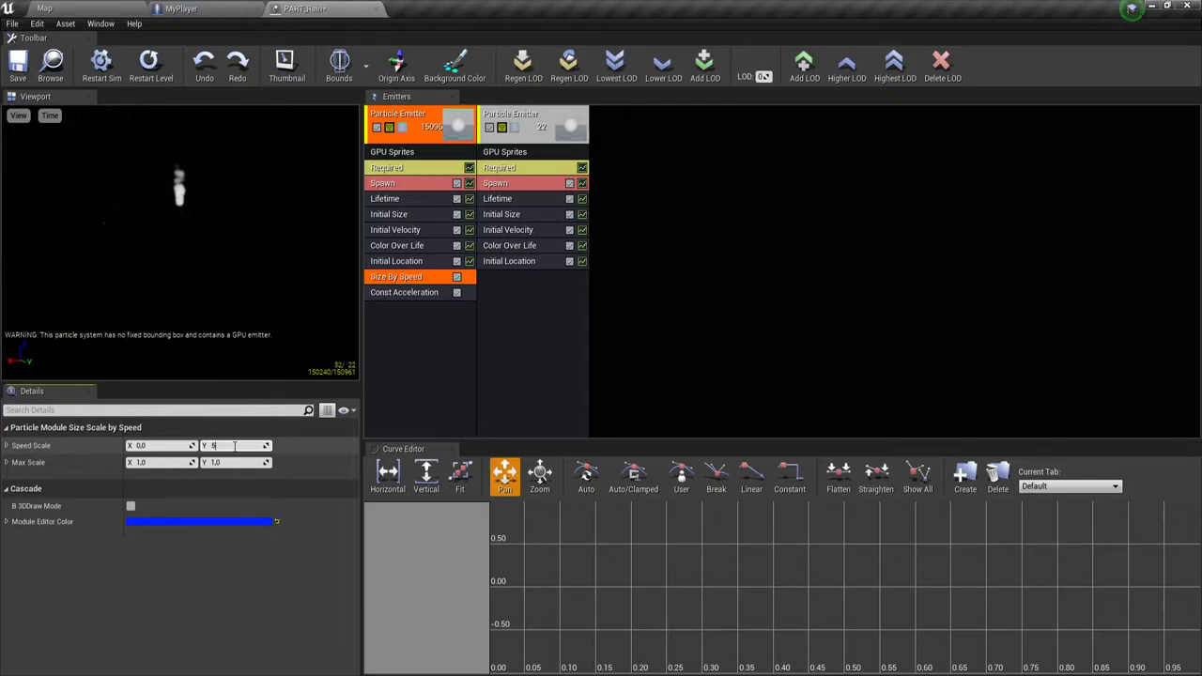
{"action": "left_click", "coordinate": [156, 462]}
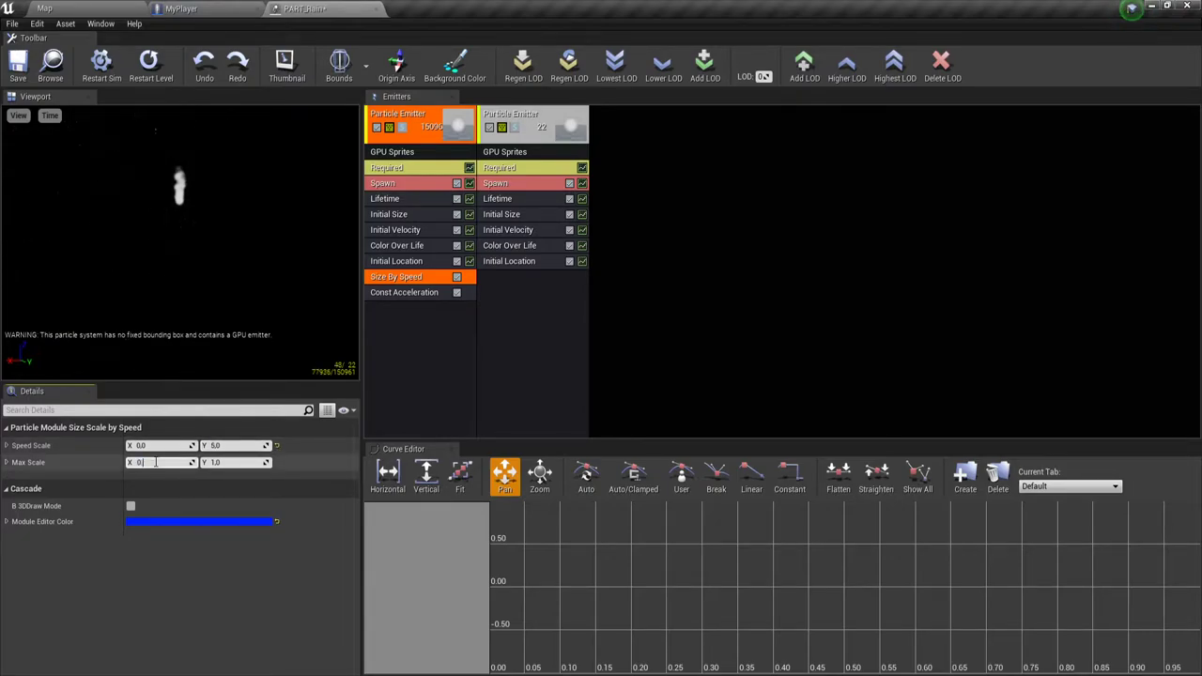
{"action": "type", "text": ".4"}
{"action": "left_click", "coordinate": [229, 463]}
{"action": "type", "text": "5"}
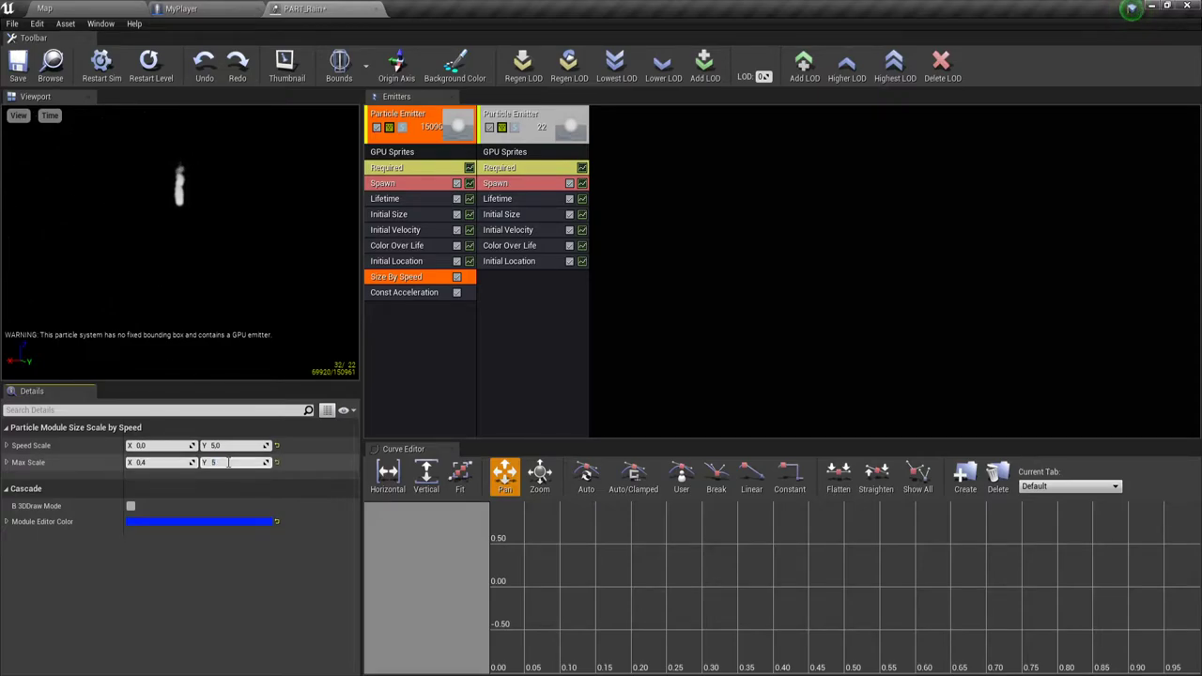
{"action": "left_click", "coordinate": [411, 330]}
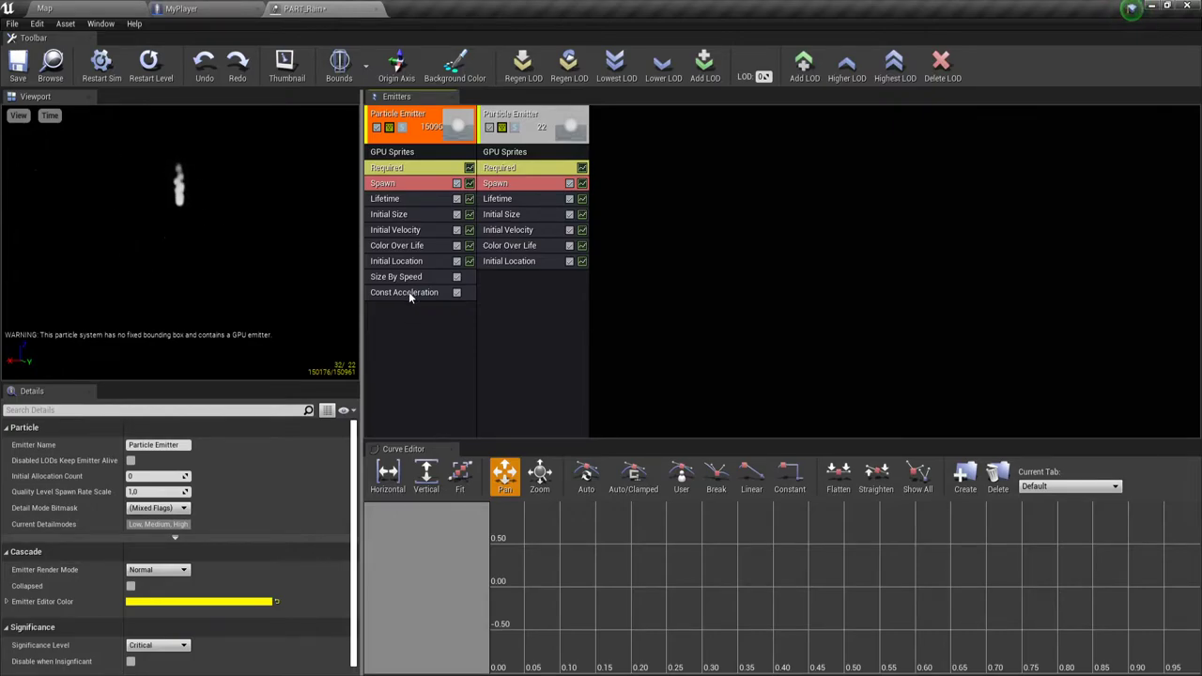
- Set Const Acceleration to X 0, Y 0, Z -900
{"action": "left_click", "coordinate": [408, 292]}
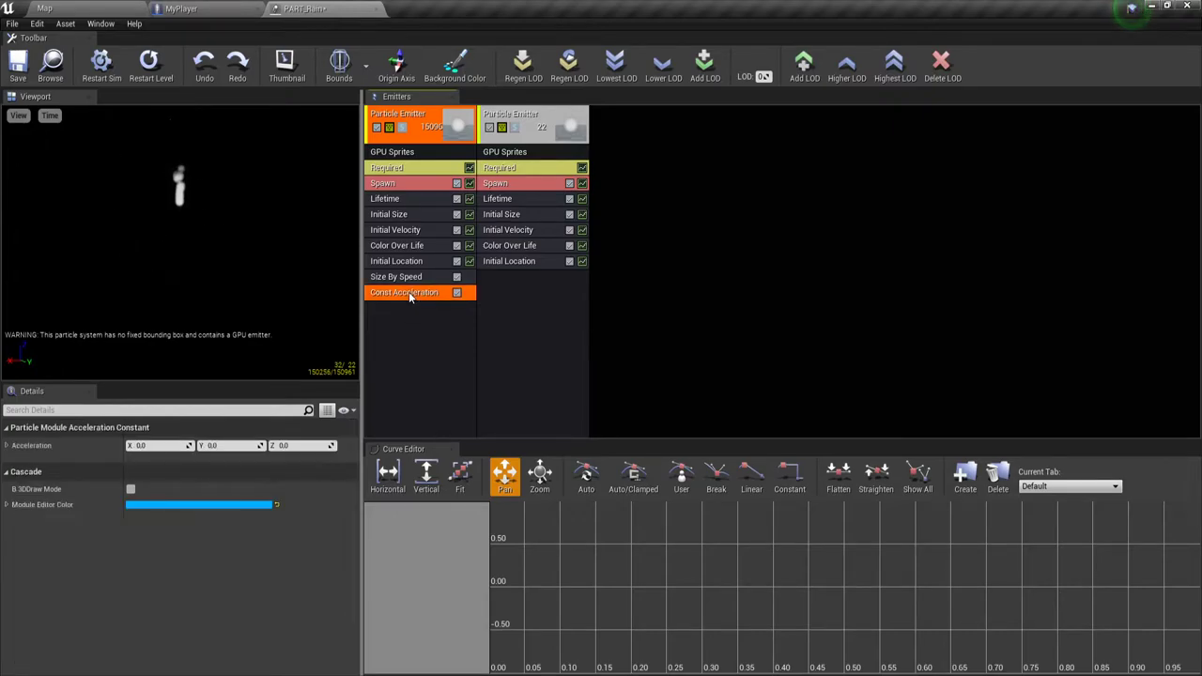
{"action": "left_click", "coordinate": [153, 445]}
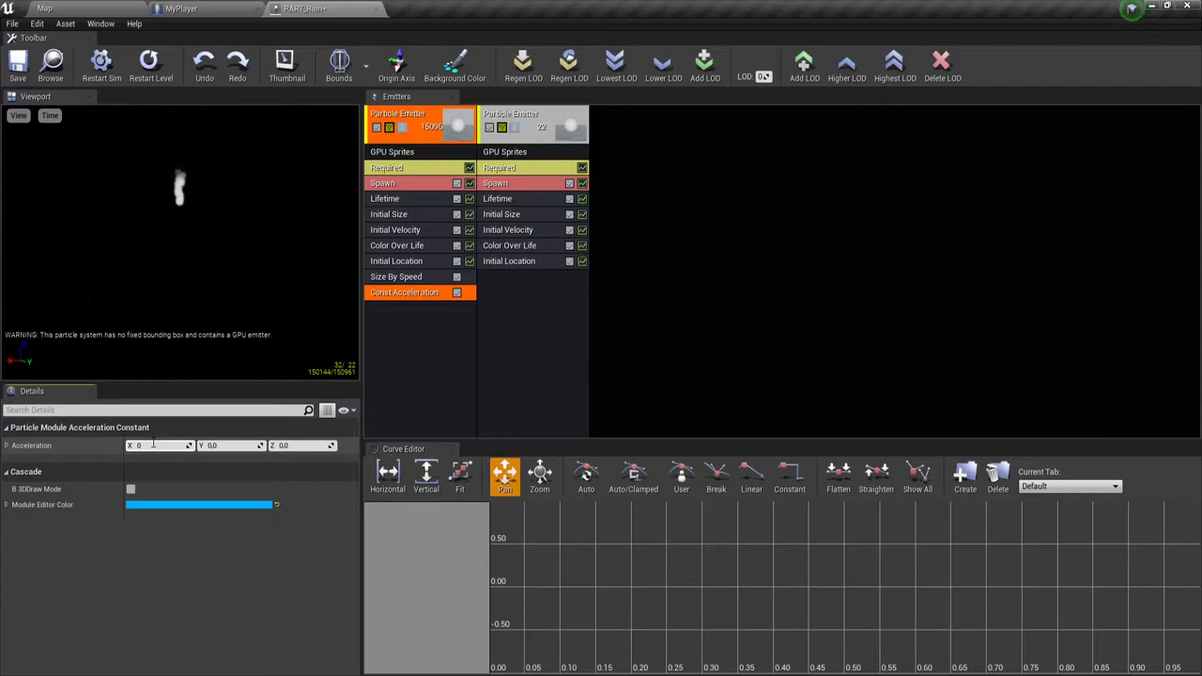
{"action": "left_click", "coordinate": [215, 446]}
{"action": "left_click", "coordinate": [295, 446]}
{"action": "type", "text": "-900"}
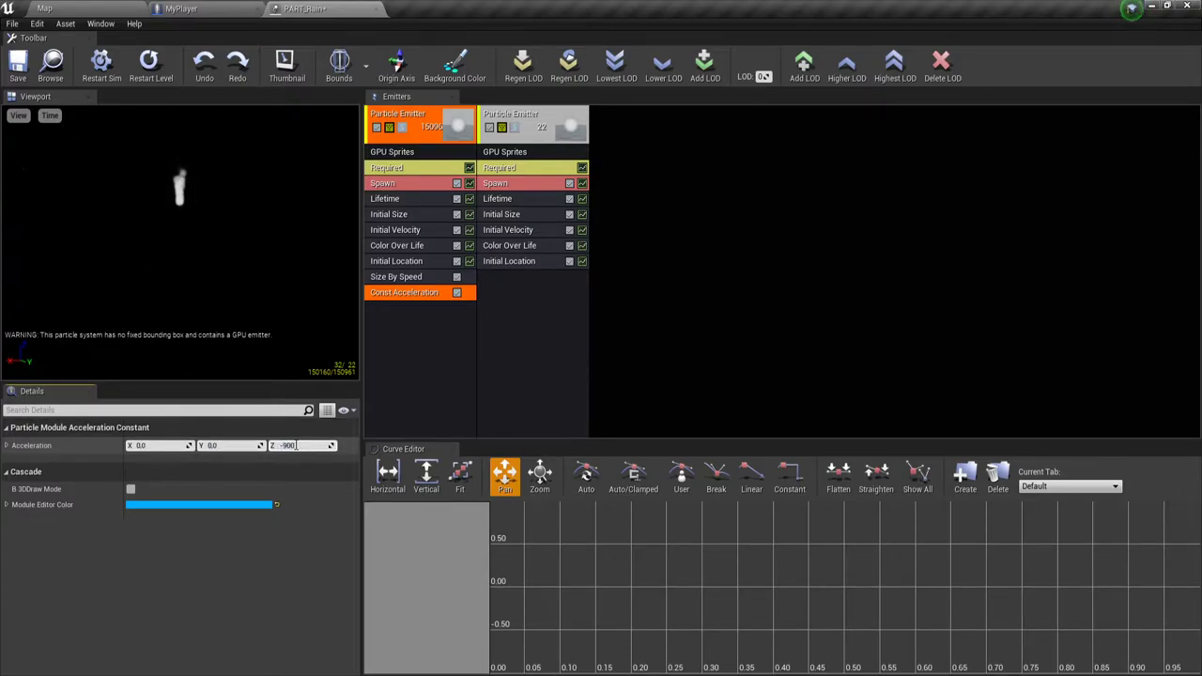
{"action": "left_click", "coordinate": [450, 373]}
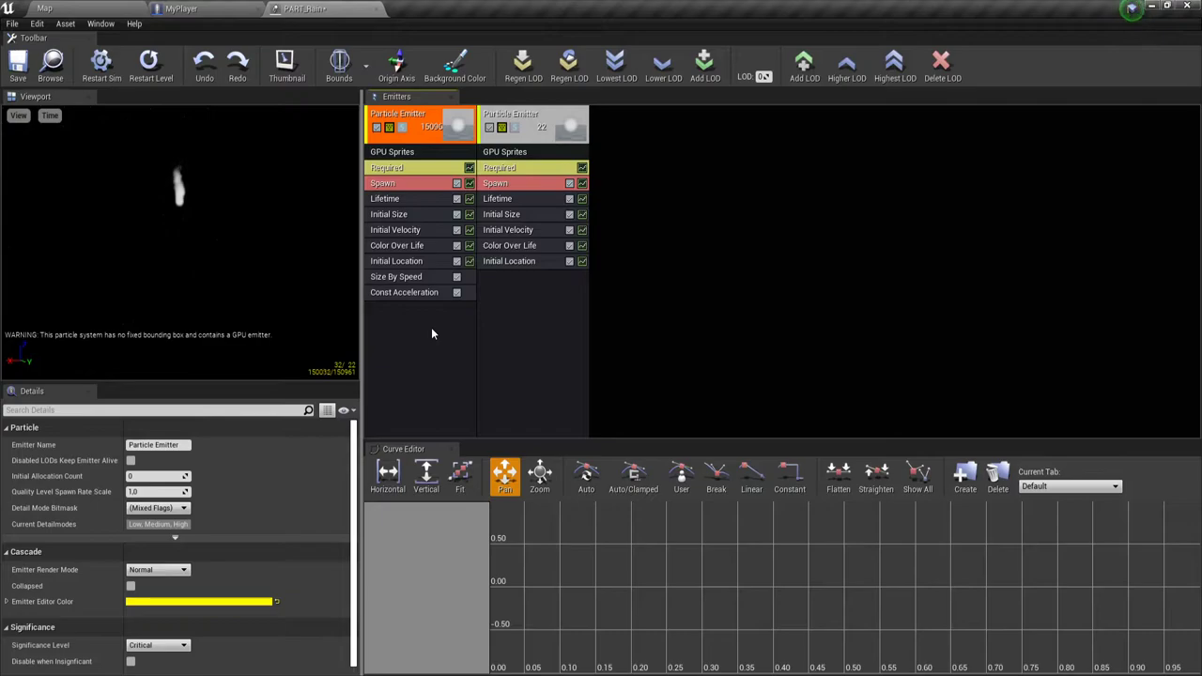
- Add a Collision > Collision module to the first emitter
{"action": "right_click", "coordinate": [404, 320]}
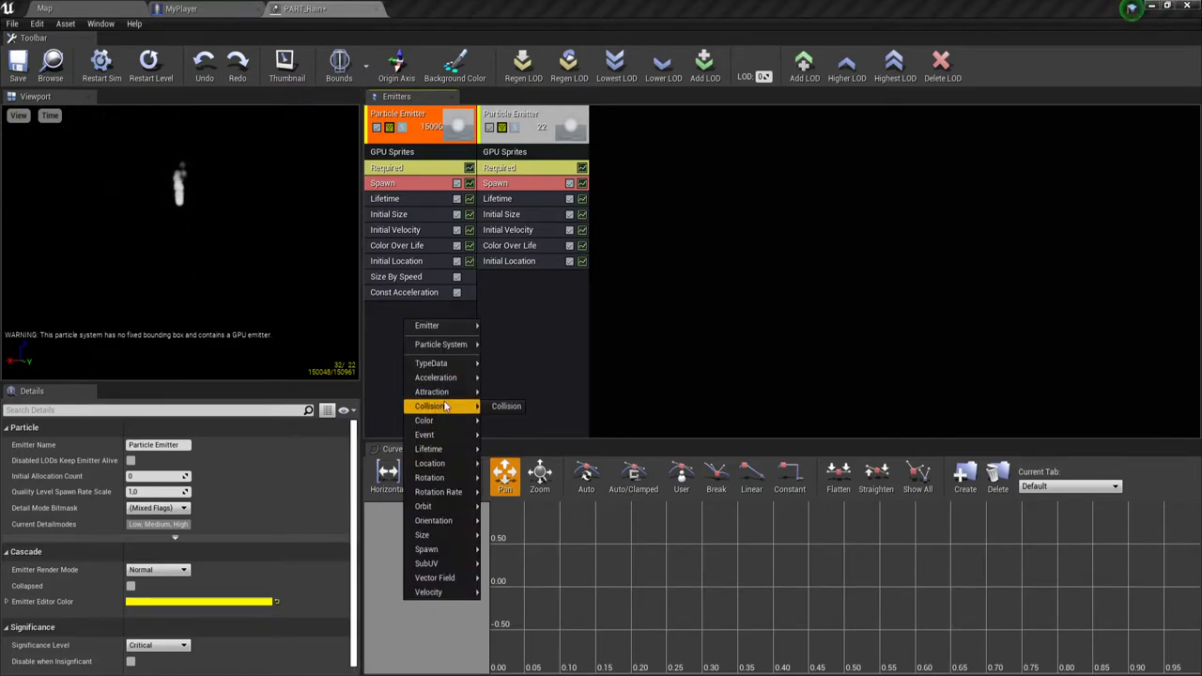
{"action": "mouse_move", "coordinate": [448, 401]}
{"action": "mouse_move", "coordinate": [458, 379]}
{"action": "mouse_move", "coordinate": [452, 424]}
{"action": "left_click", "coordinate": [507, 406]}
- Set the Collision module's Collision Response to Kill
{"action": "left_click", "coordinate": [399, 308]}
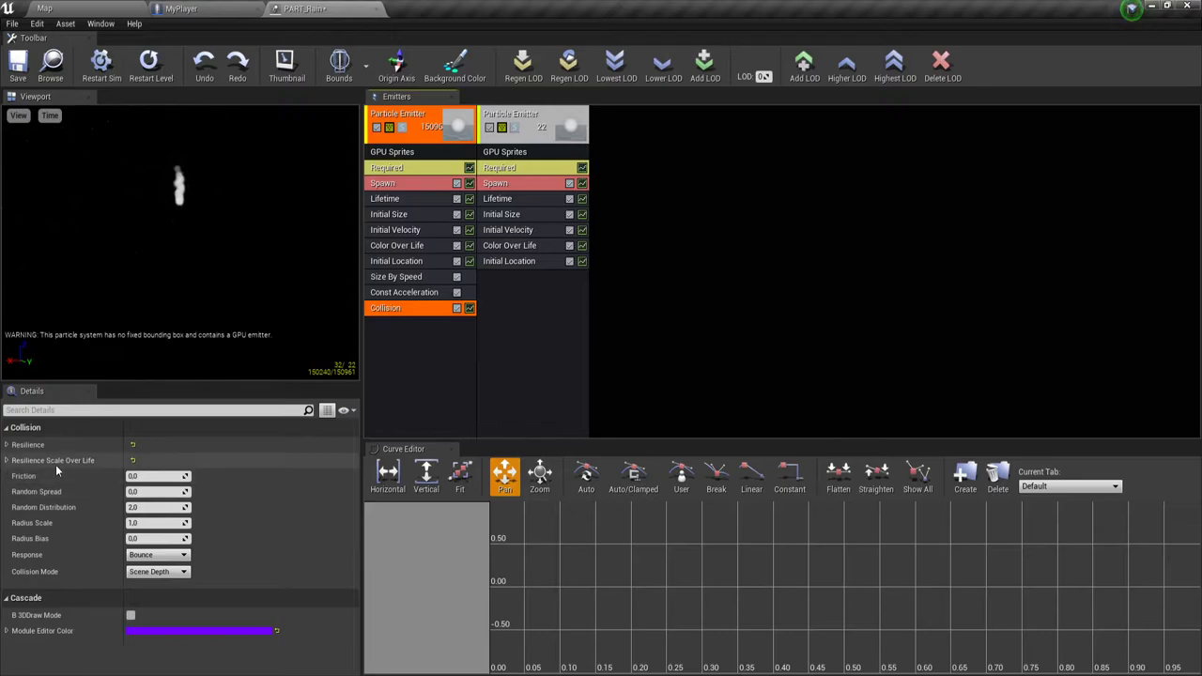
{"action": "left_click", "coordinate": [7, 461]}
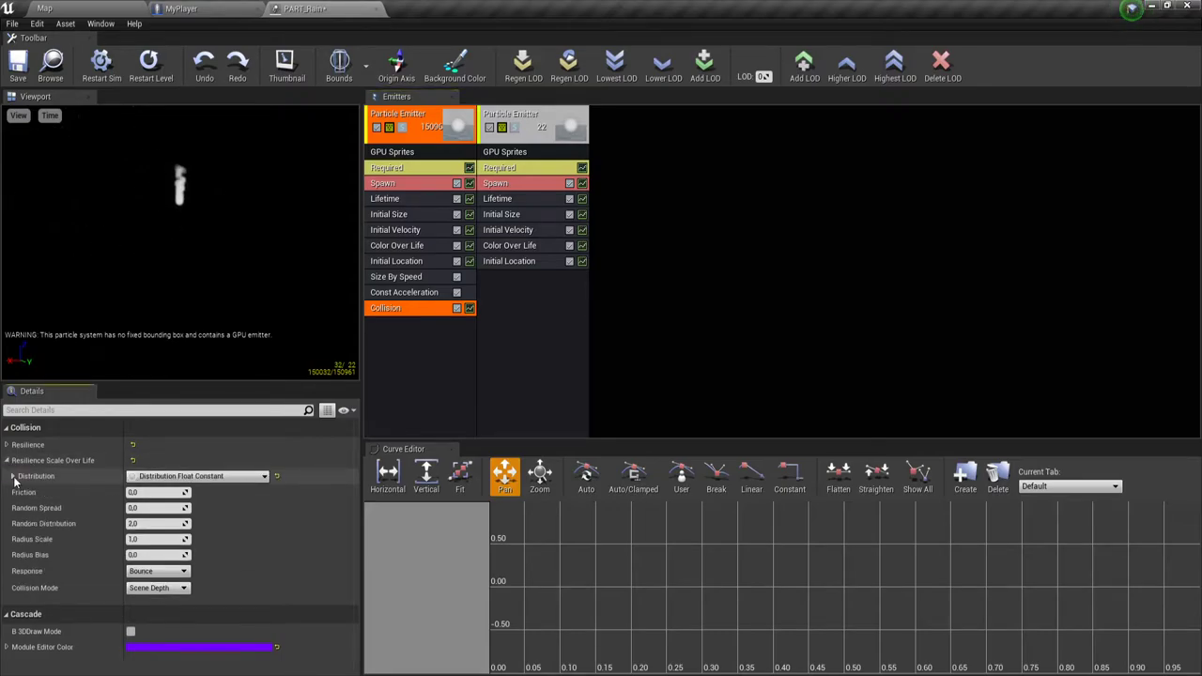
{"action": "left_click", "coordinate": [13, 476]}
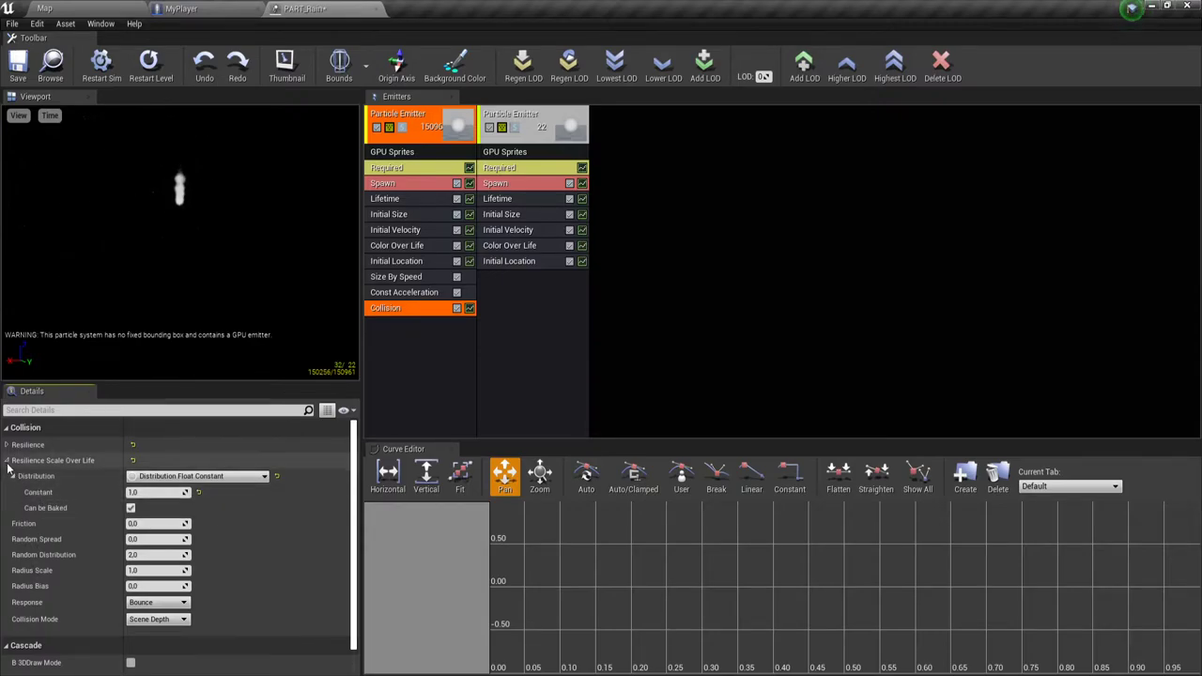
{"action": "left_click", "coordinate": [6, 460]}
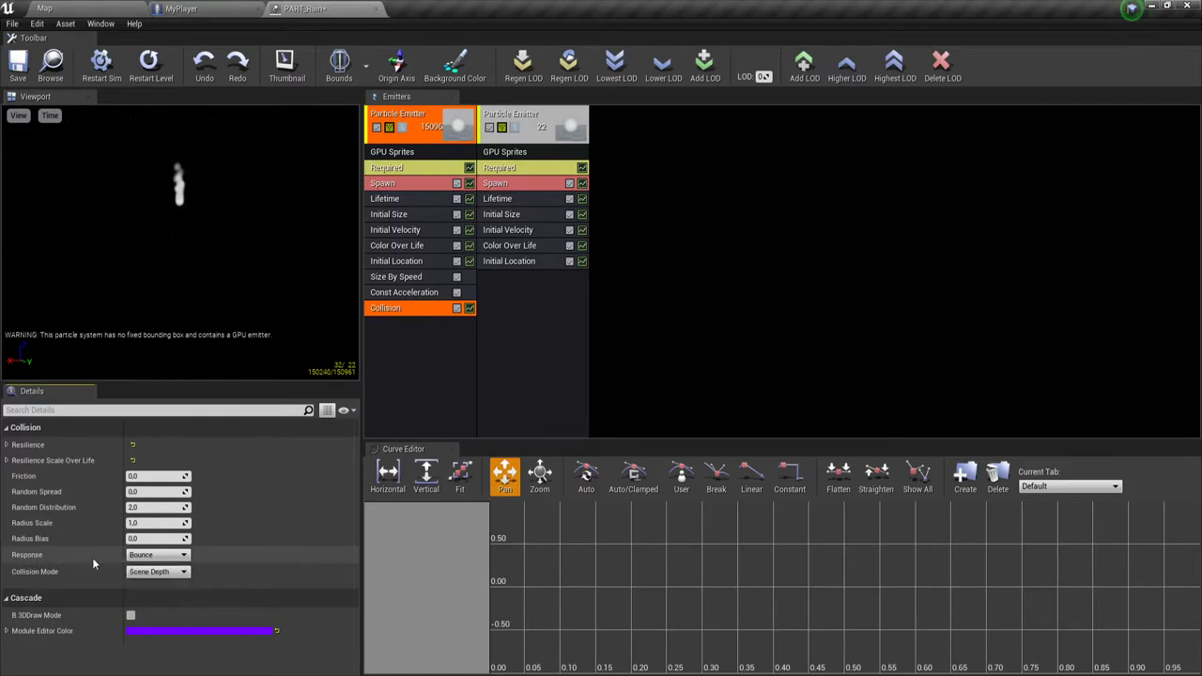
{"action": "left_click", "coordinate": [157, 555]}
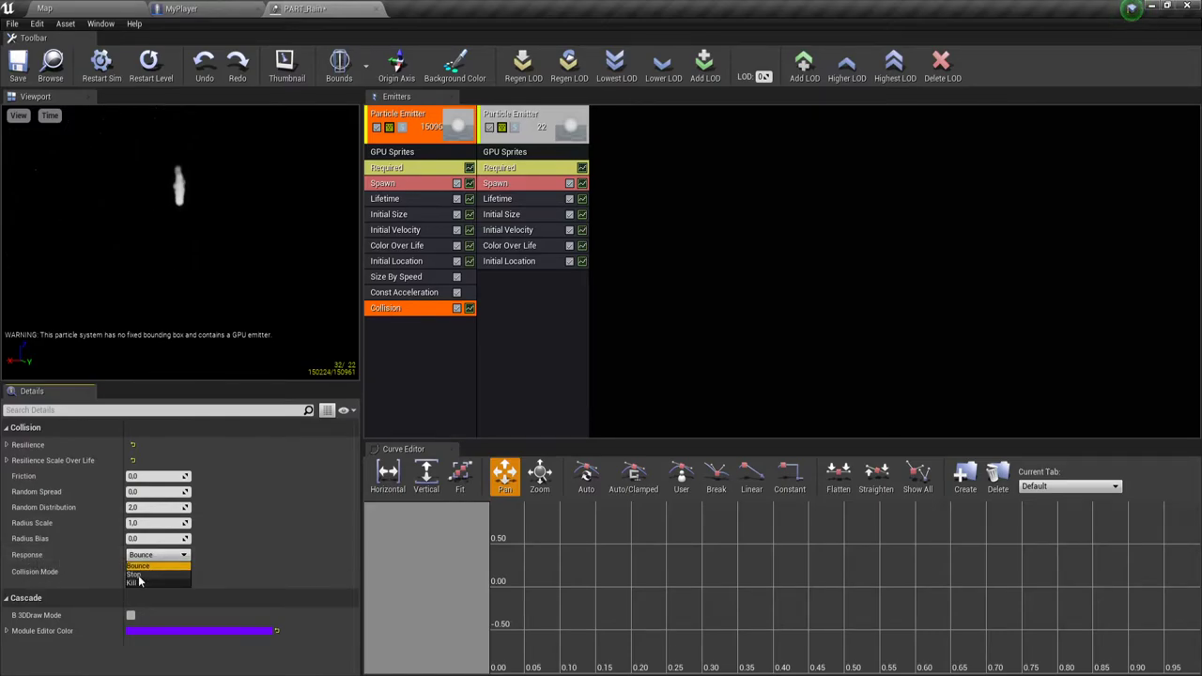
{"action": "left_click", "coordinate": [133, 582]}
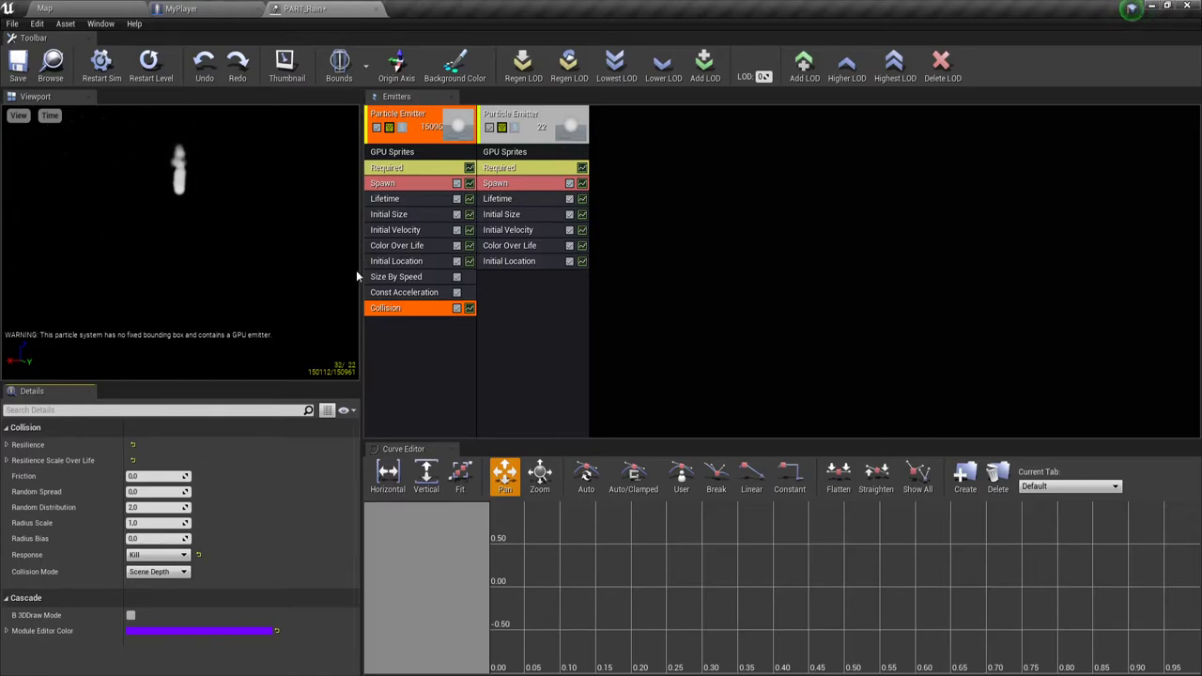
- Expand Color Over Life's distribution constant curve to show points 0 and 1
{"action": "left_click", "coordinate": [406, 246]}
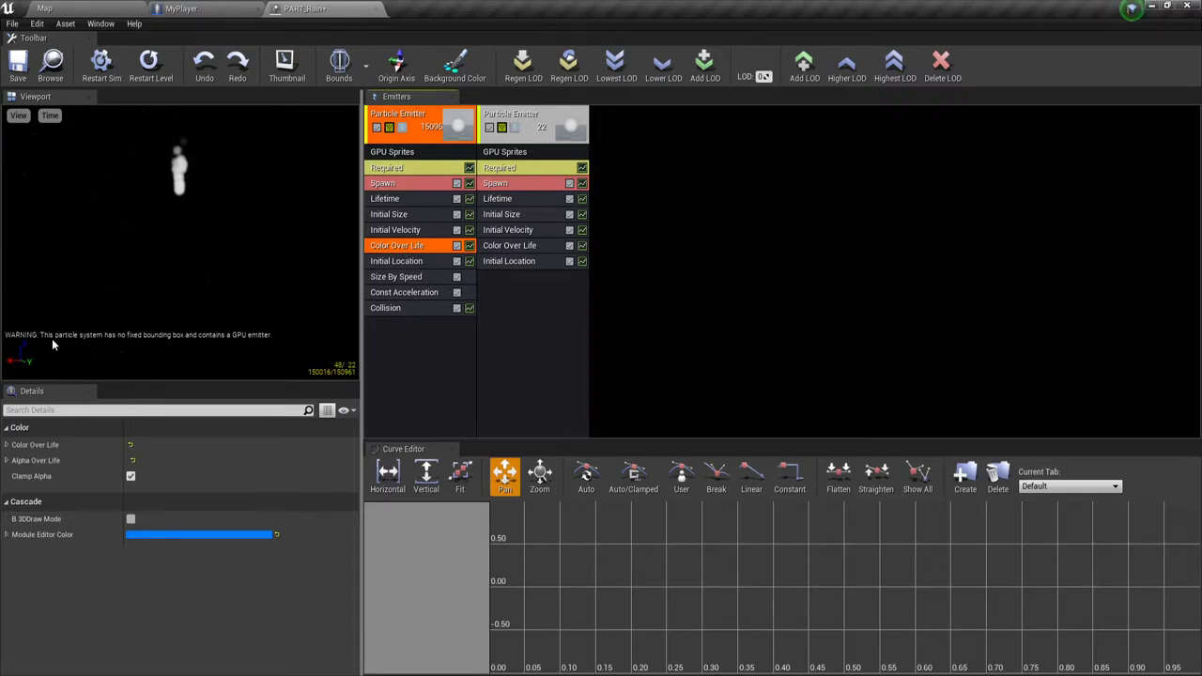
{"action": "left_click", "coordinate": [7, 445]}
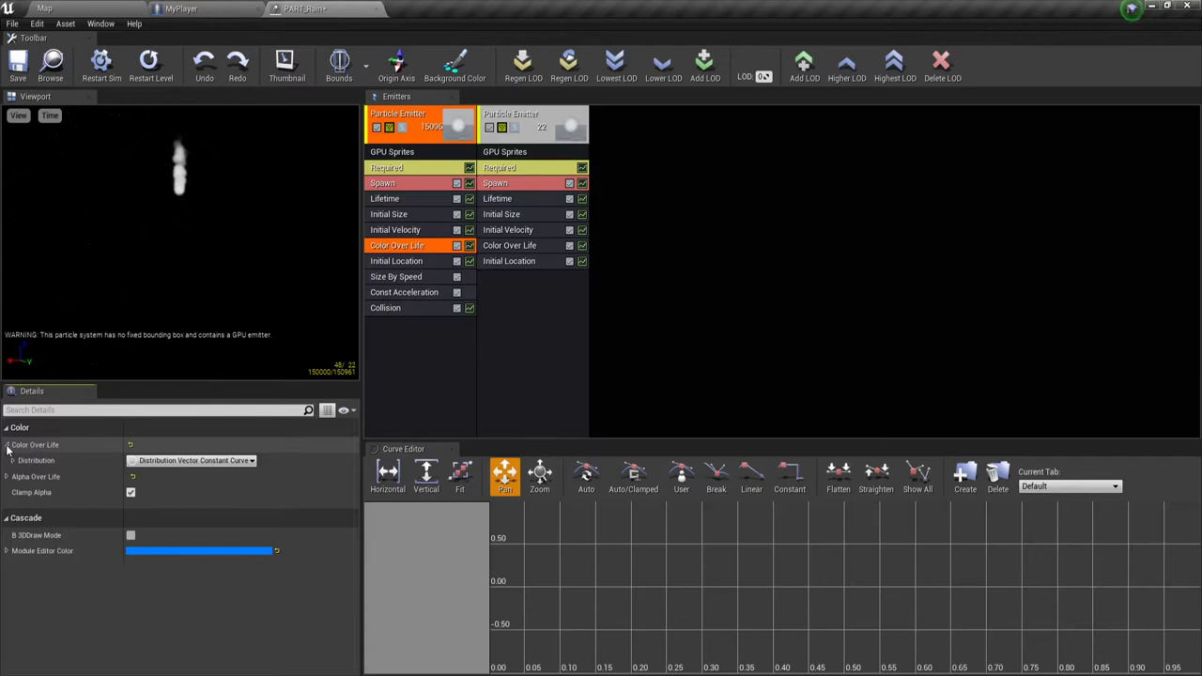
{"action": "left_click", "coordinate": [13, 460]}
{"action": "left_click", "coordinate": [19, 477]}
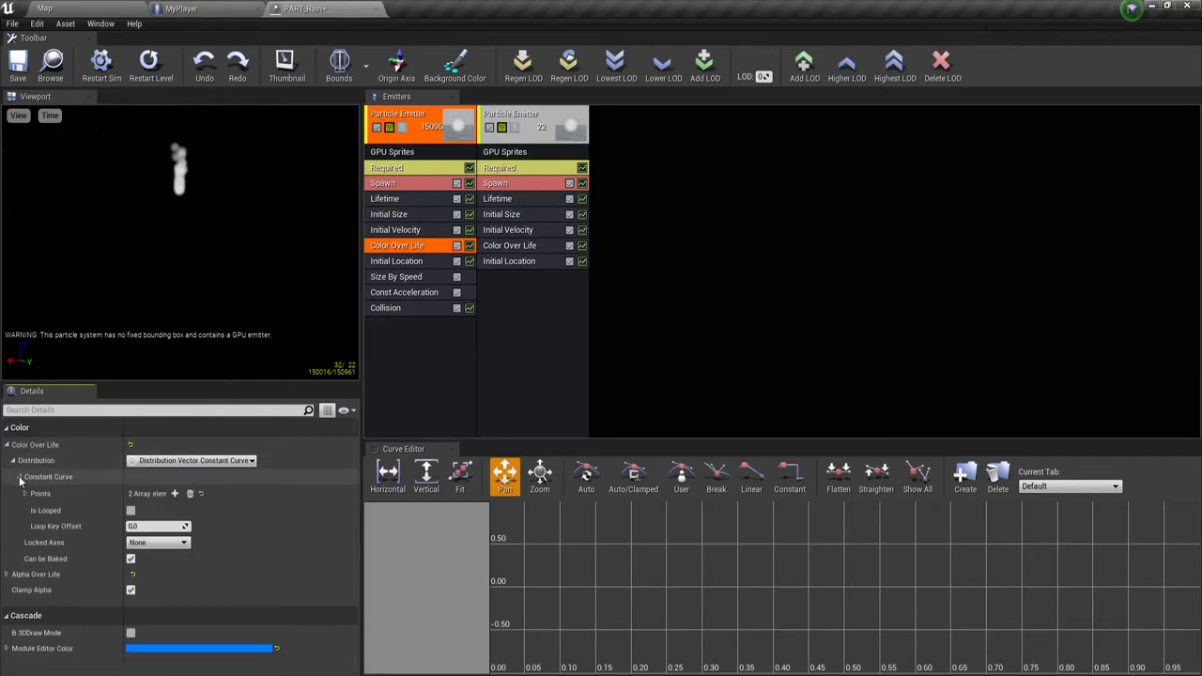
{"action": "left_click", "coordinate": [25, 493]}
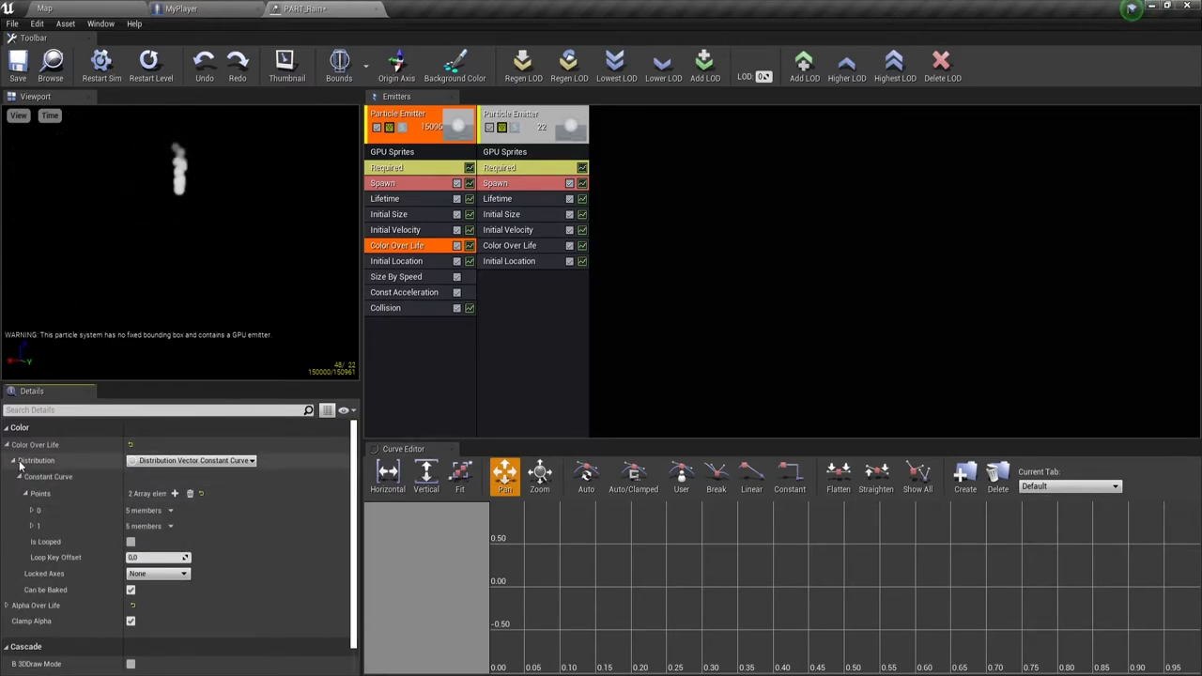
{"action": "left_click", "coordinate": [32, 510]}
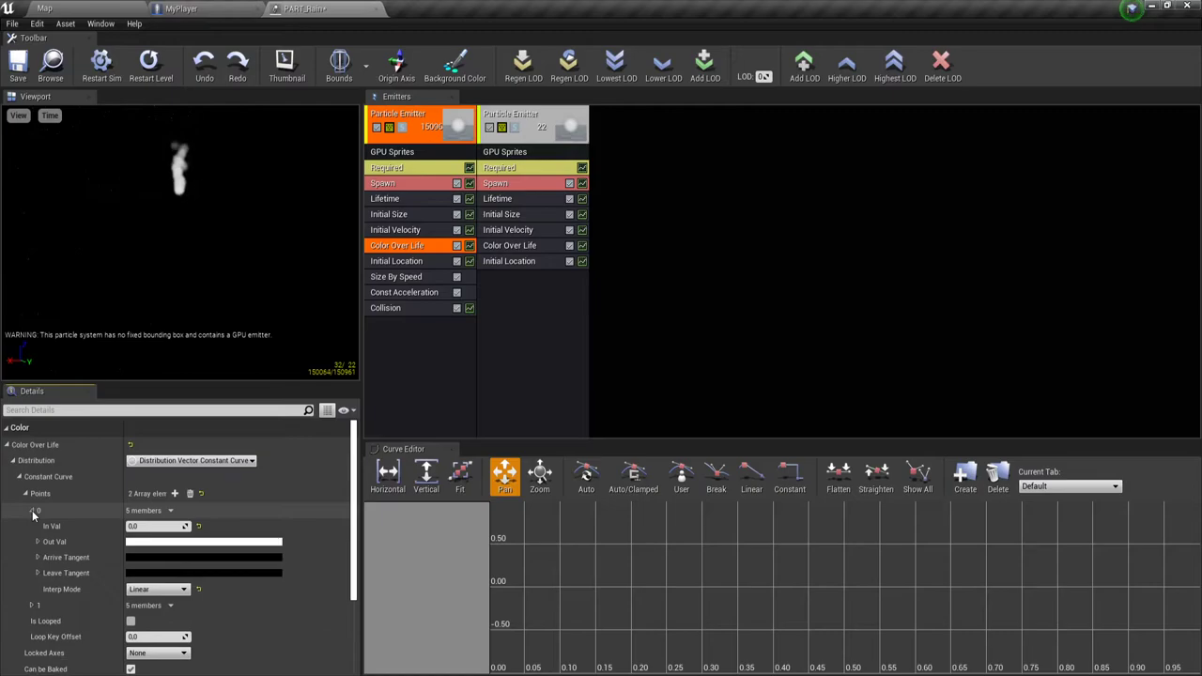
{"action": "left_click", "coordinate": [32, 605]}
{"action": "scroll", "coordinate": [165, 594], "scroll_direction": "down", "scroll_amount": 1}
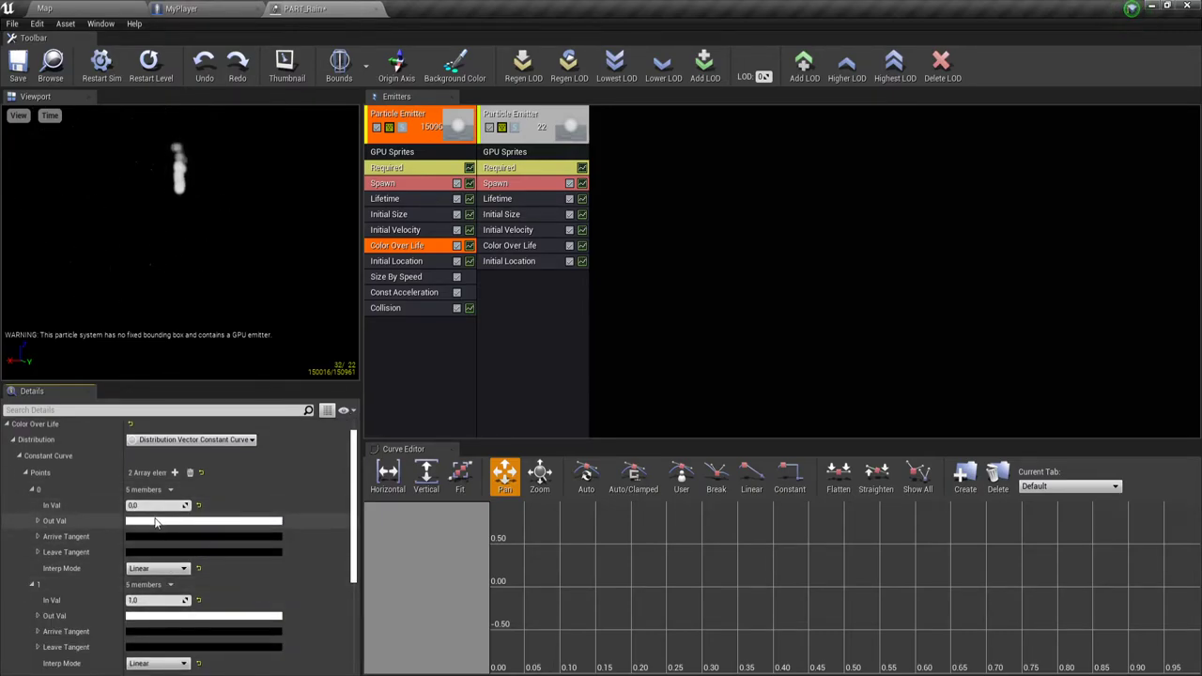
- Change curve point 0's Out Val colour to light blue
{"action": "left_click", "coordinate": [156, 523]}
{"action": "left_click", "coordinate": [212, 429]}
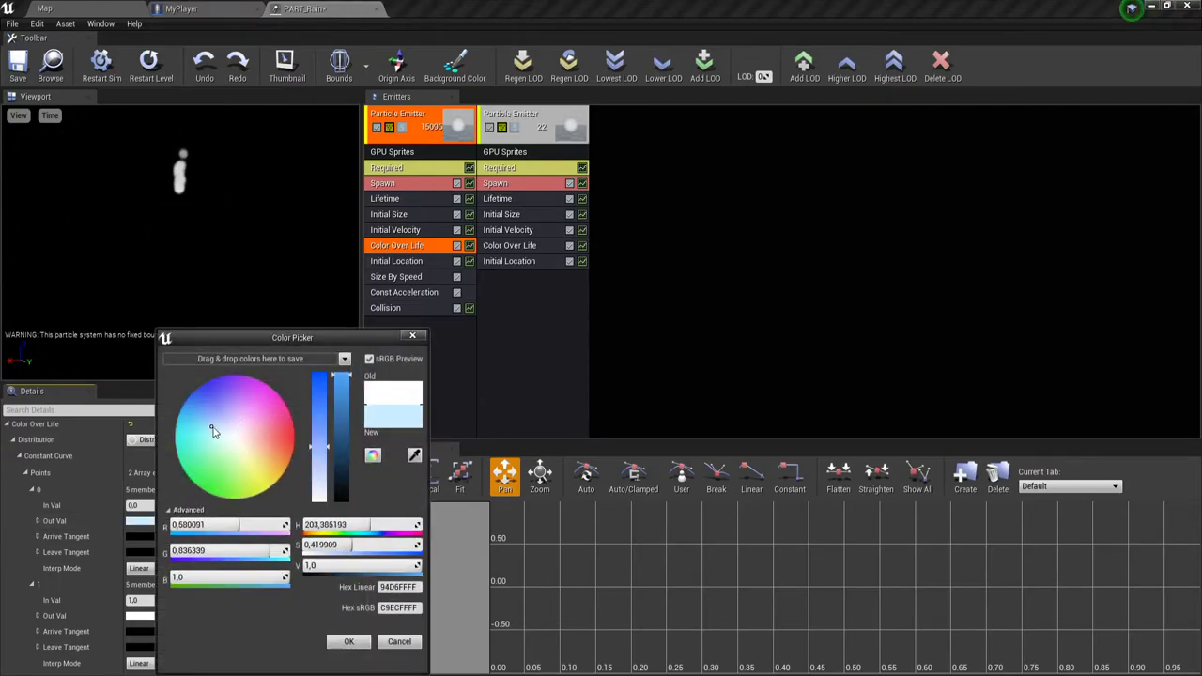
{"action": "left_click_drag", "start_coordinate": [320, 447], "coordinate": [320, 400]}
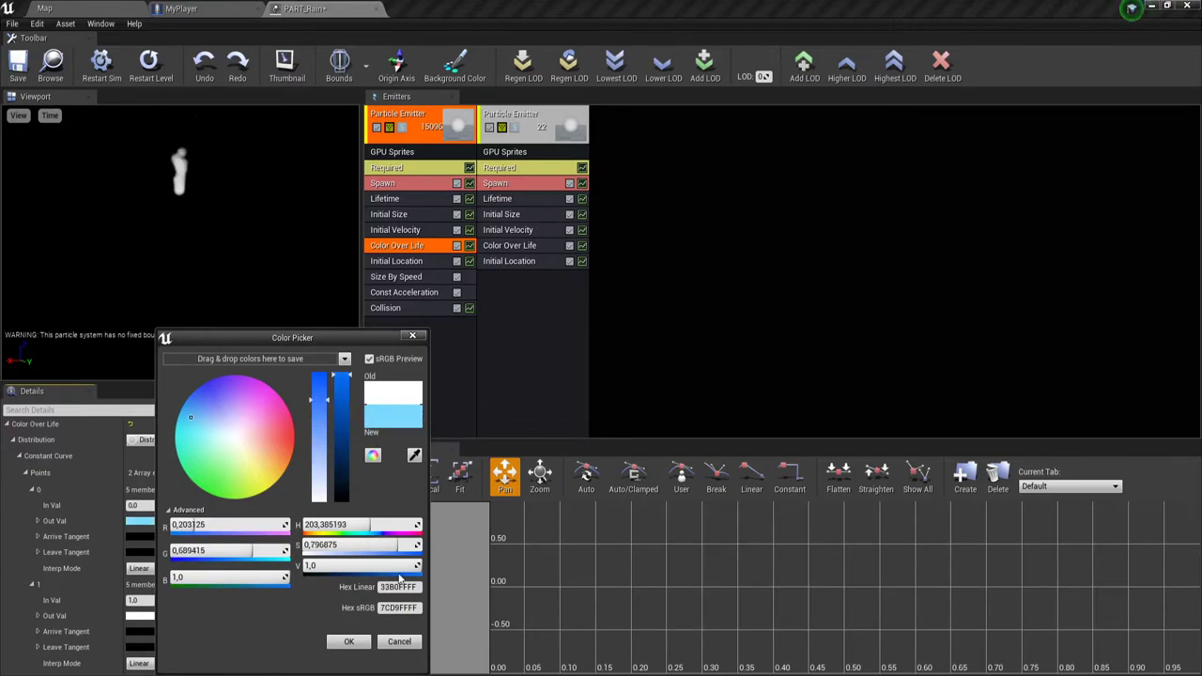
{"action": "left_click", "coordinate": [363, 641]}
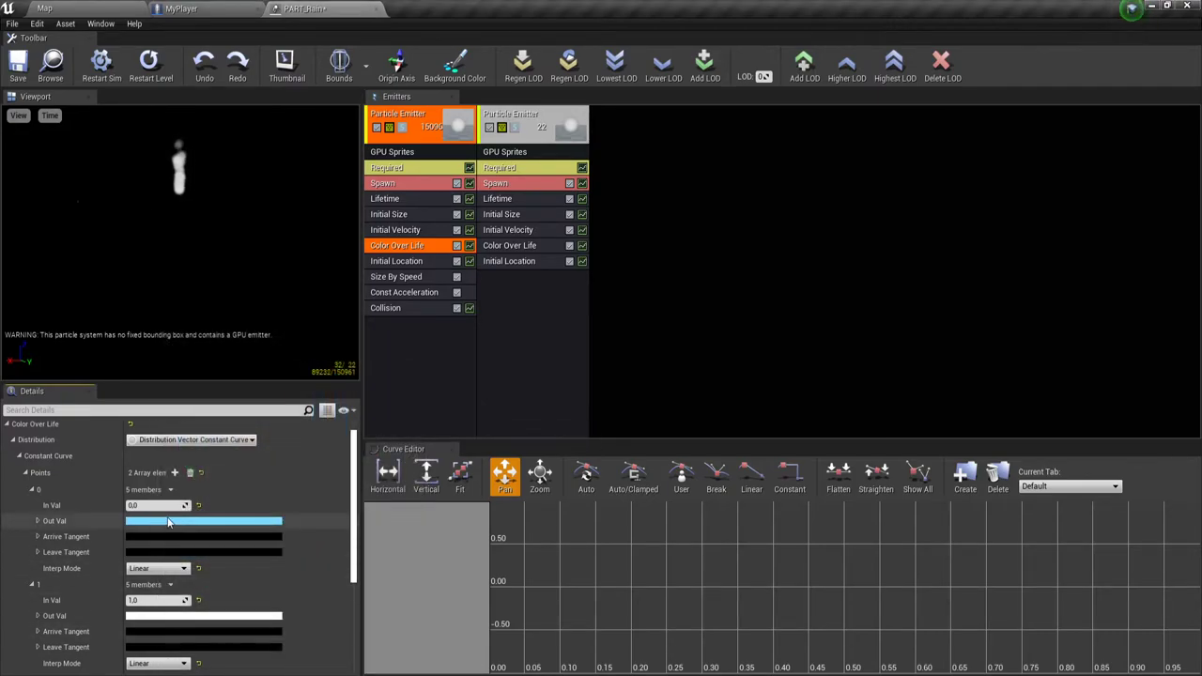
{"action": "scroll", "coordinate": [168, 523], "scroll_direction": "down", "scroll_amount": 1}
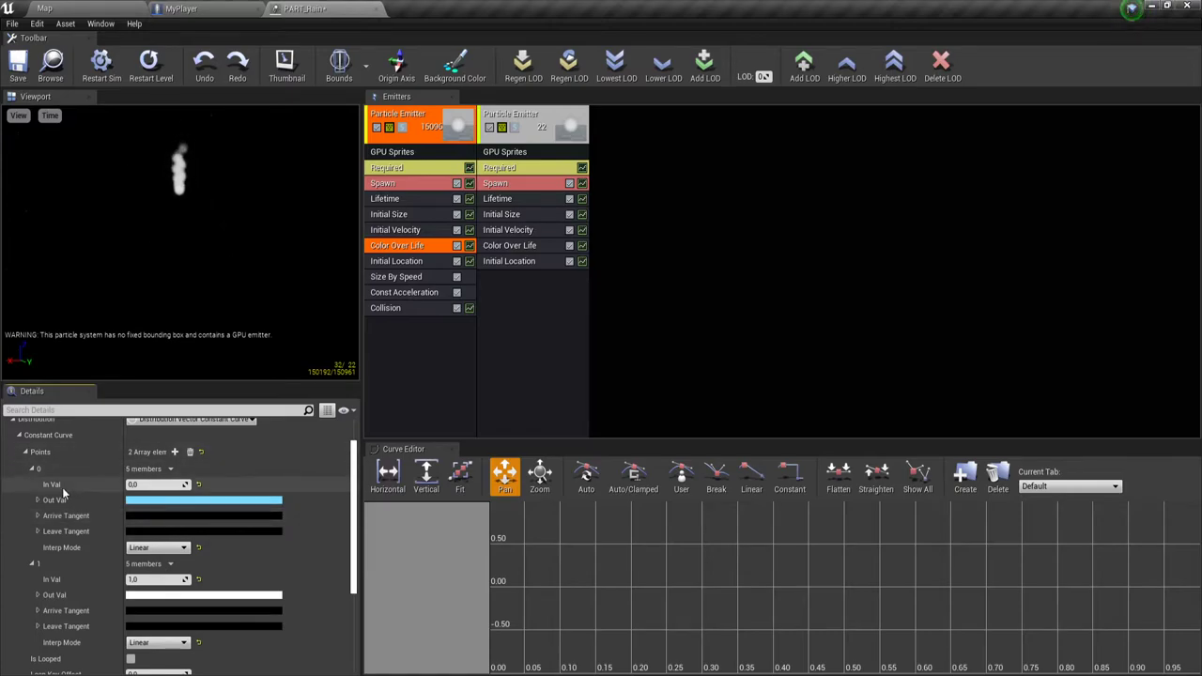
{"action": "scroll", "coordinate": [141, 564], "scroll_direction": "down", "scroll_amount": 4}
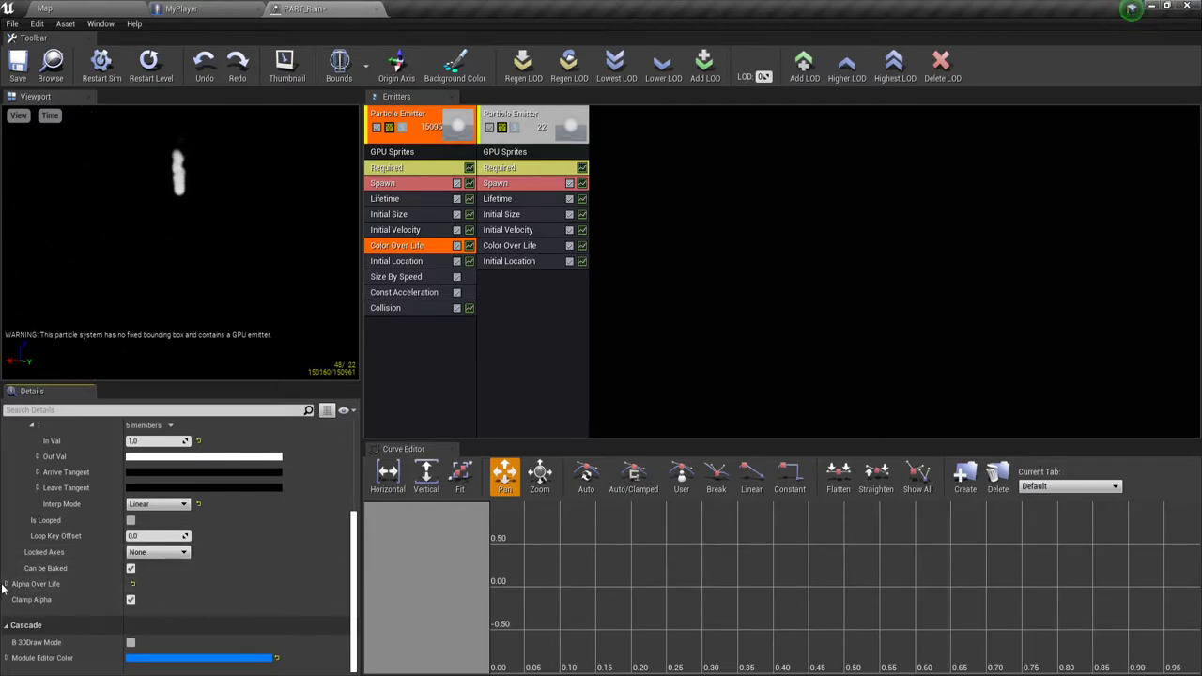
- Expand Alpha Over Life's constant curve to show both alpha points
{"action": "left_click", "coordinate": [7, 585]}
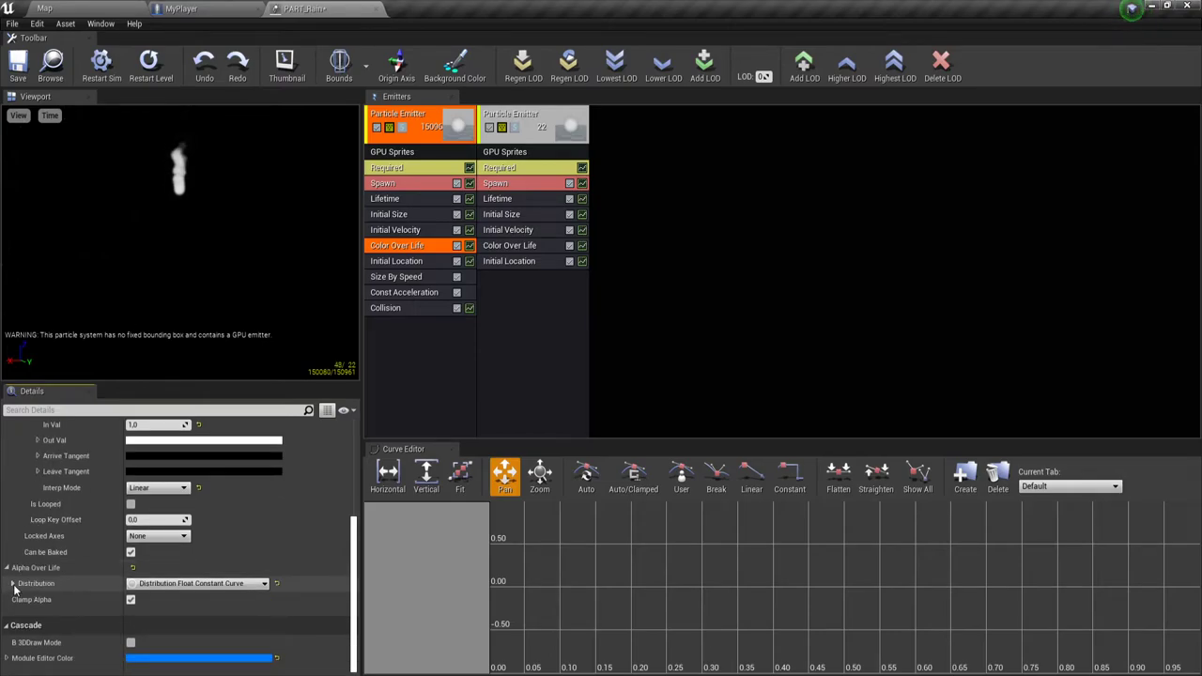
{"action": "left_click", "coordinate": [14, 584]}
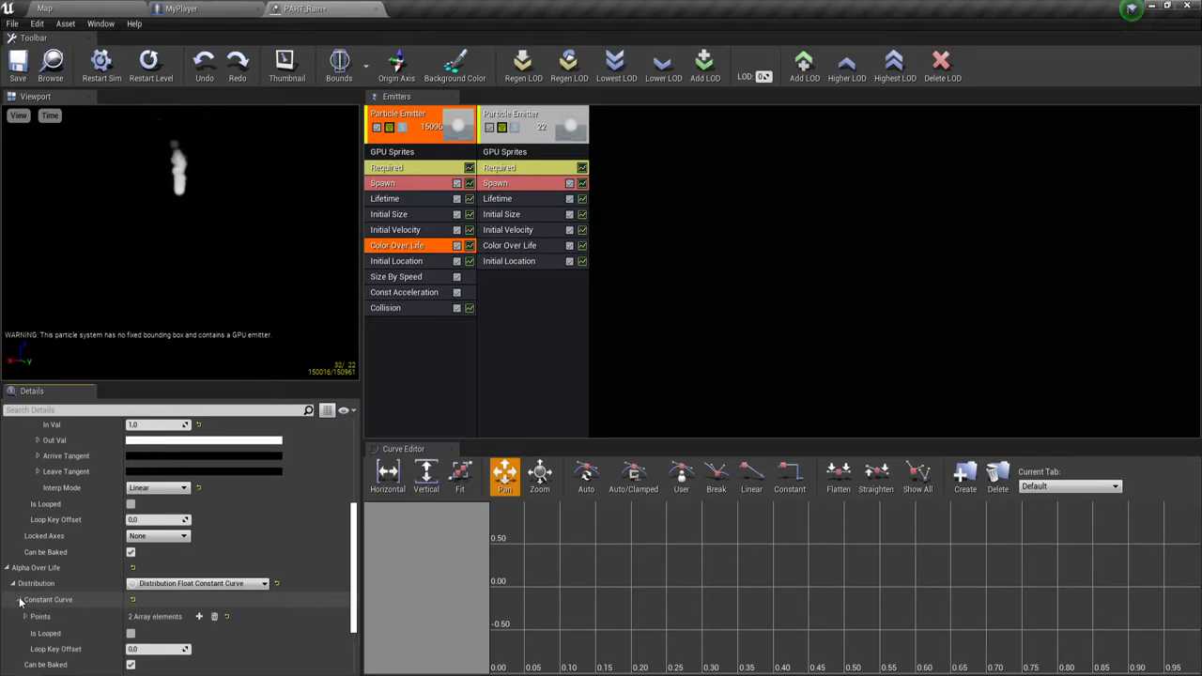
{"action": "left_click", "coordinate": [19, 602]}
{"action": "scroll", "coordinate": [15, 564], "scroll_direction": "down", "scroll_amount": 3}
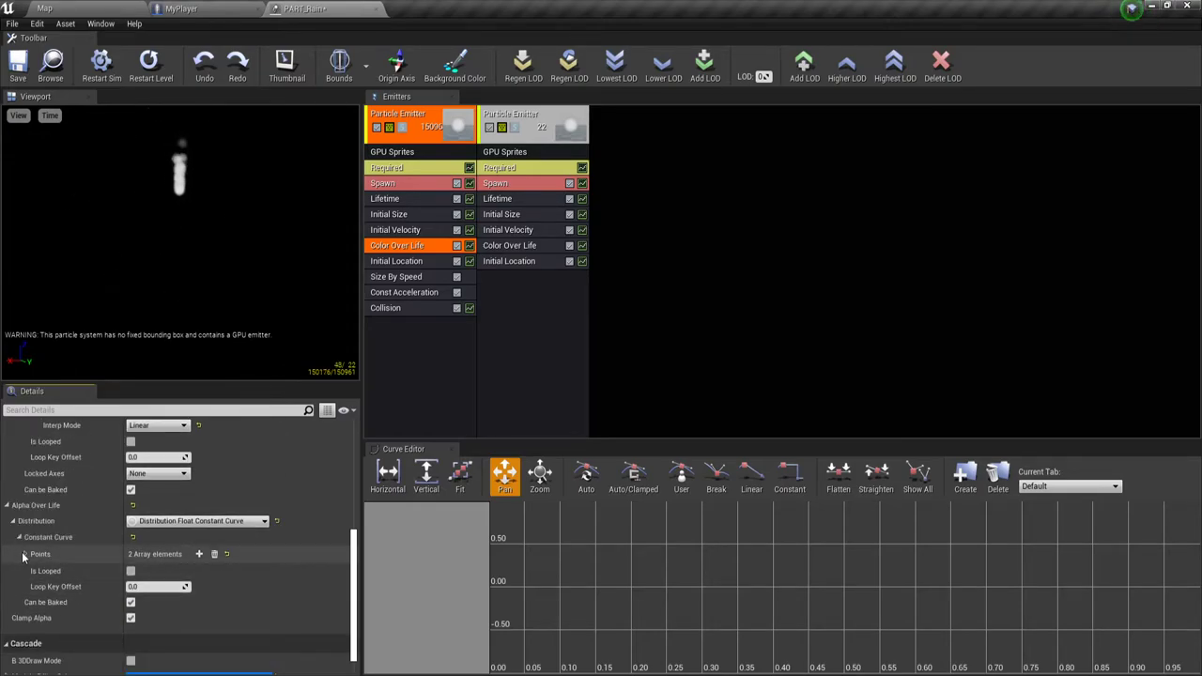
{"action": "left_click", "coordinate": [24, 555]}
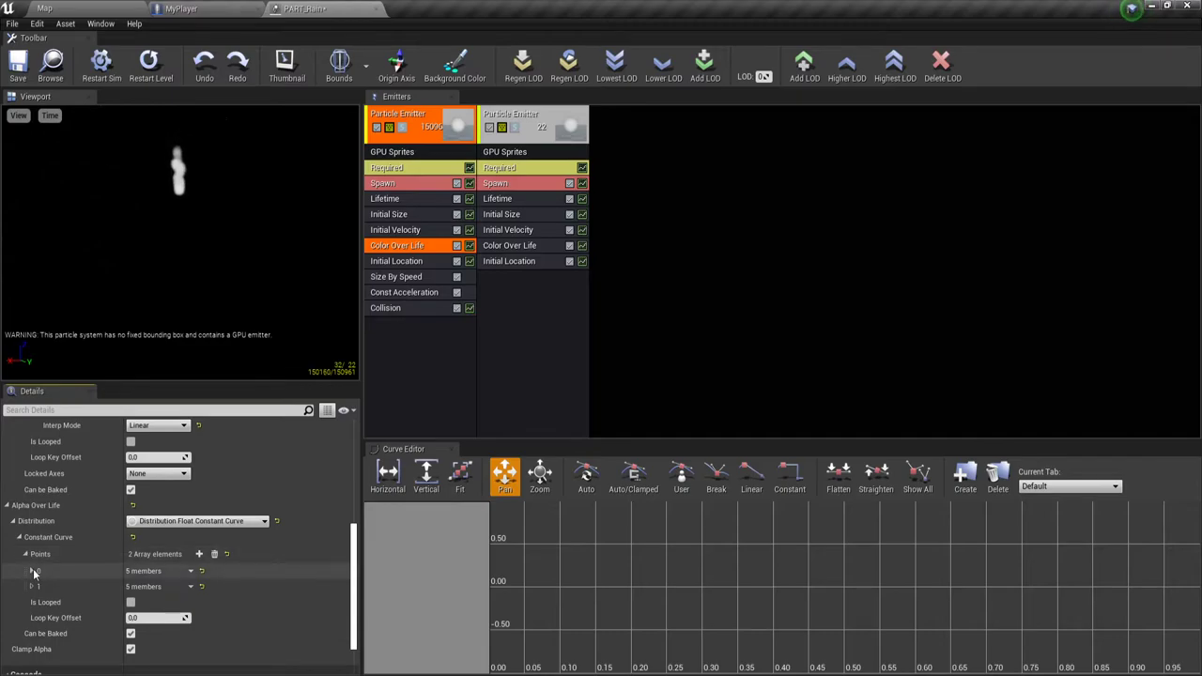
{"action": "left_click", "coordinate": [33, 571]}
{"action": "scroll", "coordinate": [71, 565], "scroll_direction": "down", "scroll_amount": 2}
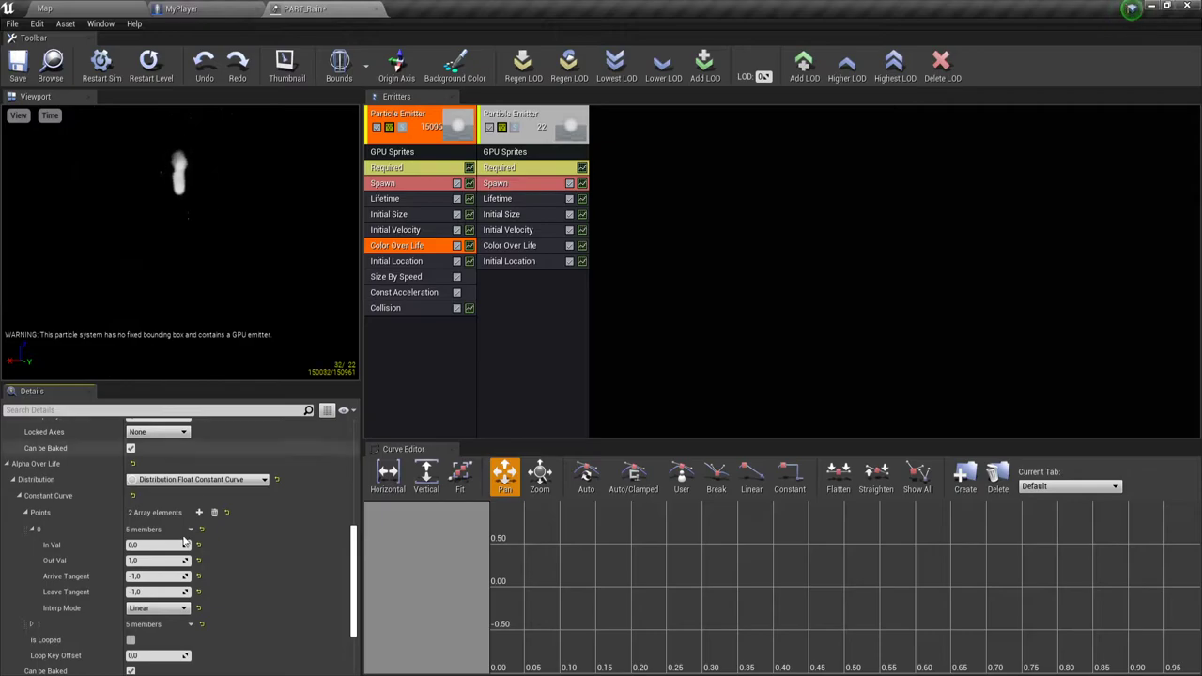
{"action": "left_click", "coordinate": [33, 626]}
{"action": "scroll", "coordinate": [37, 620], "scroll_direction": "down", "scroll_amount": 2}
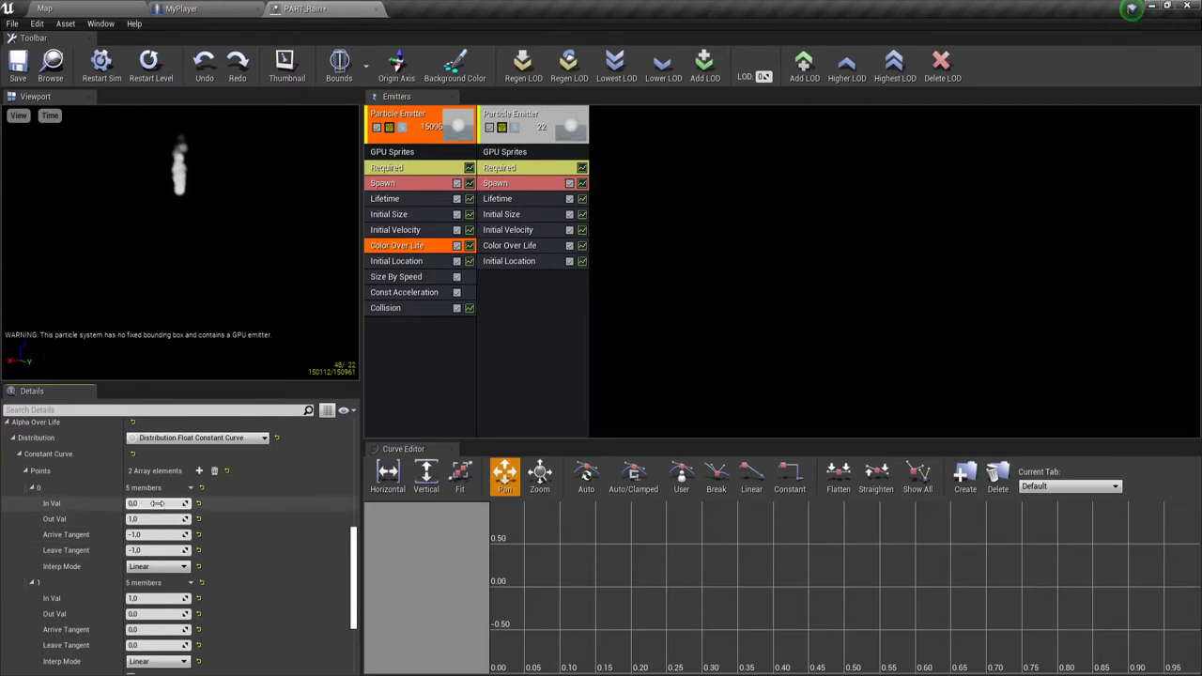
- Set the alpha curve points' Out Val to 0.5
{"action": "left_click", "coordinate": [150, 519]}
{"action": "type", "text": "0.5"}
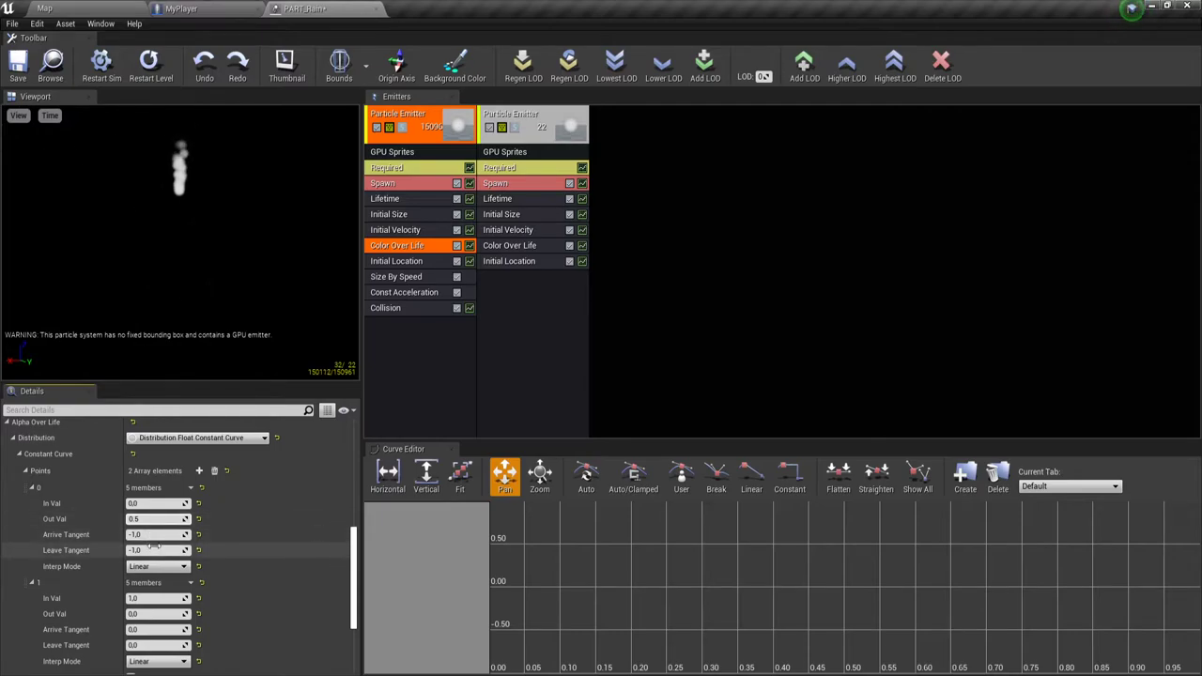
{"action": "scroll", "coordinate": [155, 554], "scroll_direction": "down", "scroll_amount": 1}
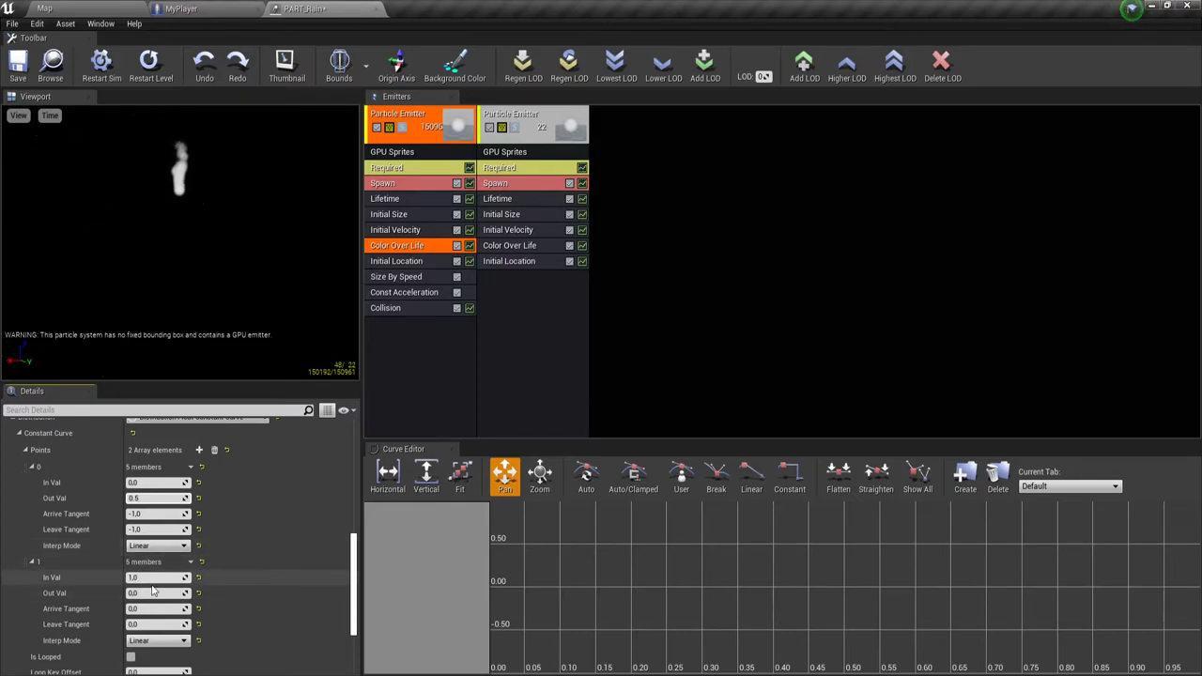
{"action": "left_click", "coordinate": [152, 593]}
{"action": "type", "text": "0.5"}
{"action": "key", "text": "Return"}
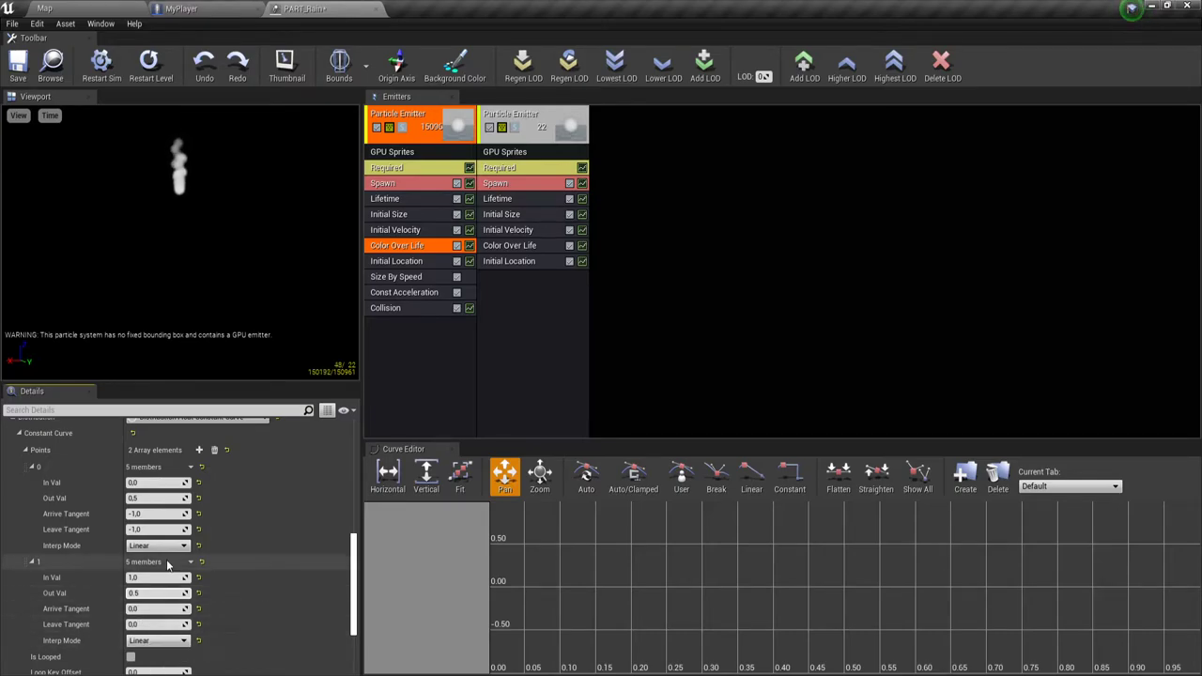
{"action": "scroll", "coordinate": [218, 532], "scroll_direction": "up", "scroll_amount": 2}
{"action": "scroll", "coordinate": [218, 531], "scroll_direction": "up", "scroll_amount": 1}
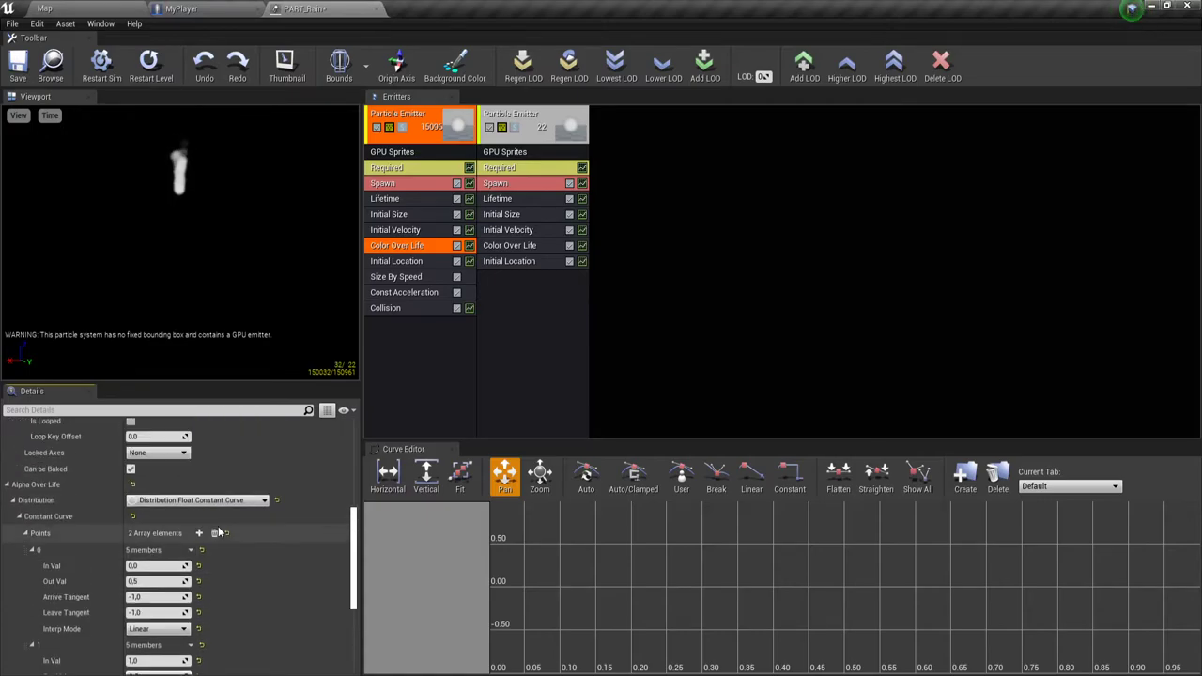
{"action": "scroll", "coordinate": [218, 532], "scroll_direction": "up", "scroll_amount": 1}
{"action": "scroll", "coordinate": [218, 532], "scroll_direction": "up", "scroll_amount": 2}
{"action": "scroll", "coordinate": [218, 532], "scroll_direction": "up", "scroll_amount": 1}
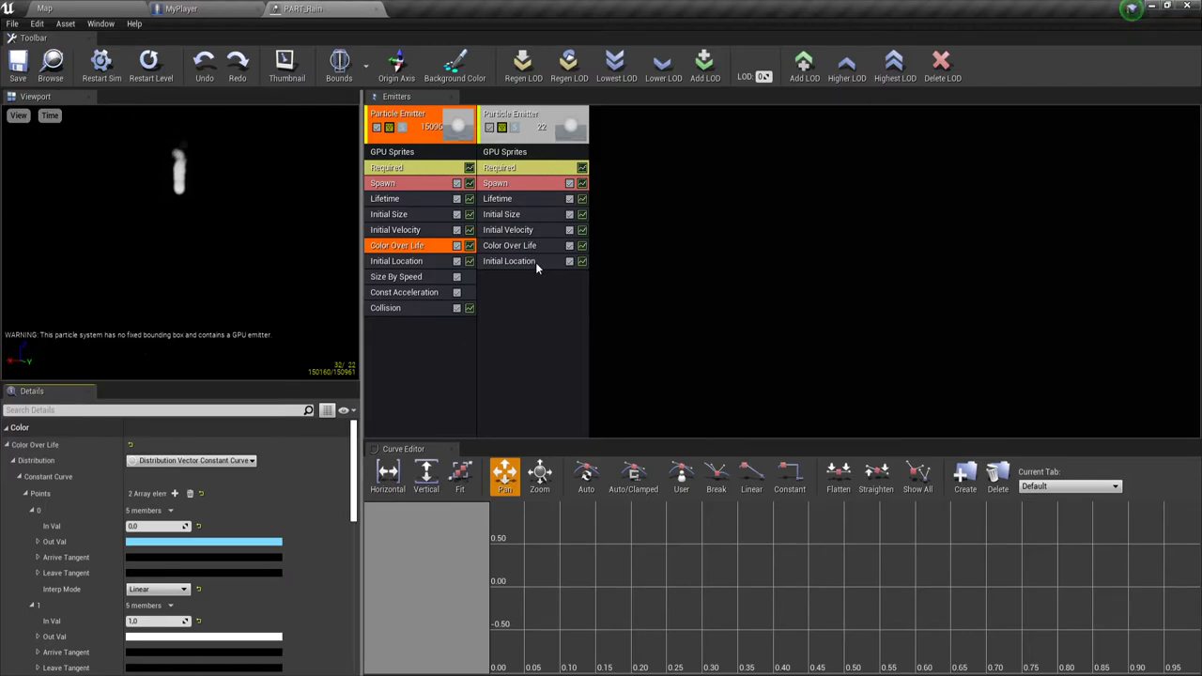
- Set the second emitter's spawn Rate Constant to 800
{"action": "left_click", "coordinate": [548, 308]}
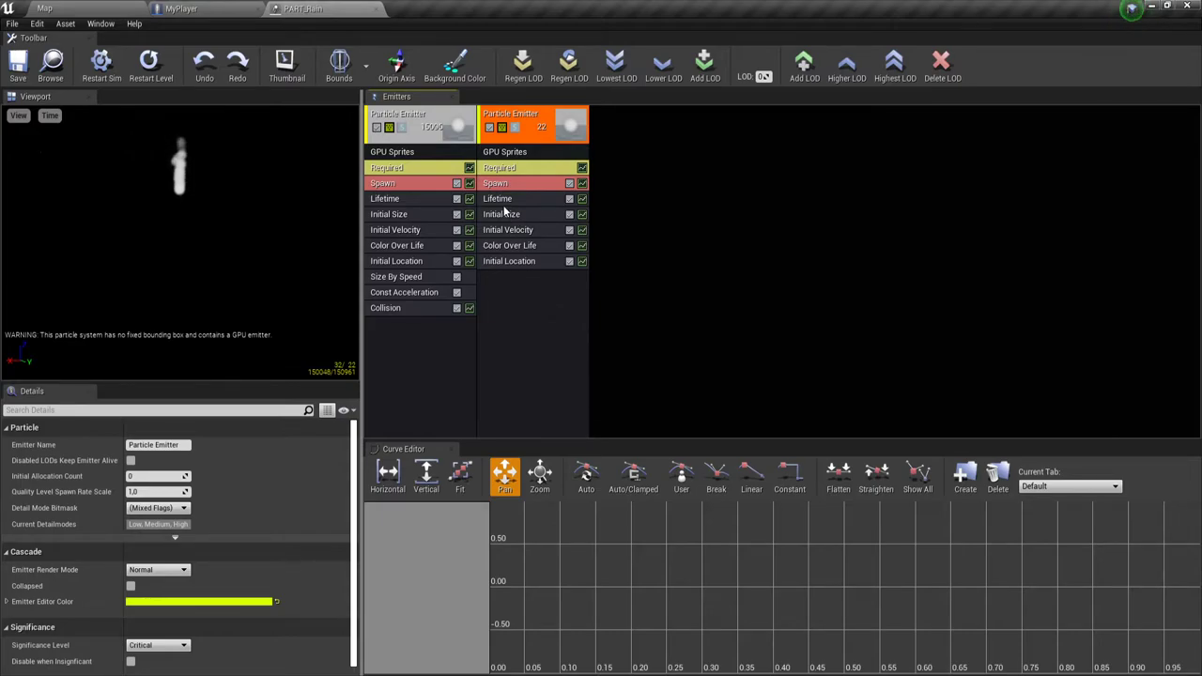
{"action": "left_click", "coordinate": [519, 182]}
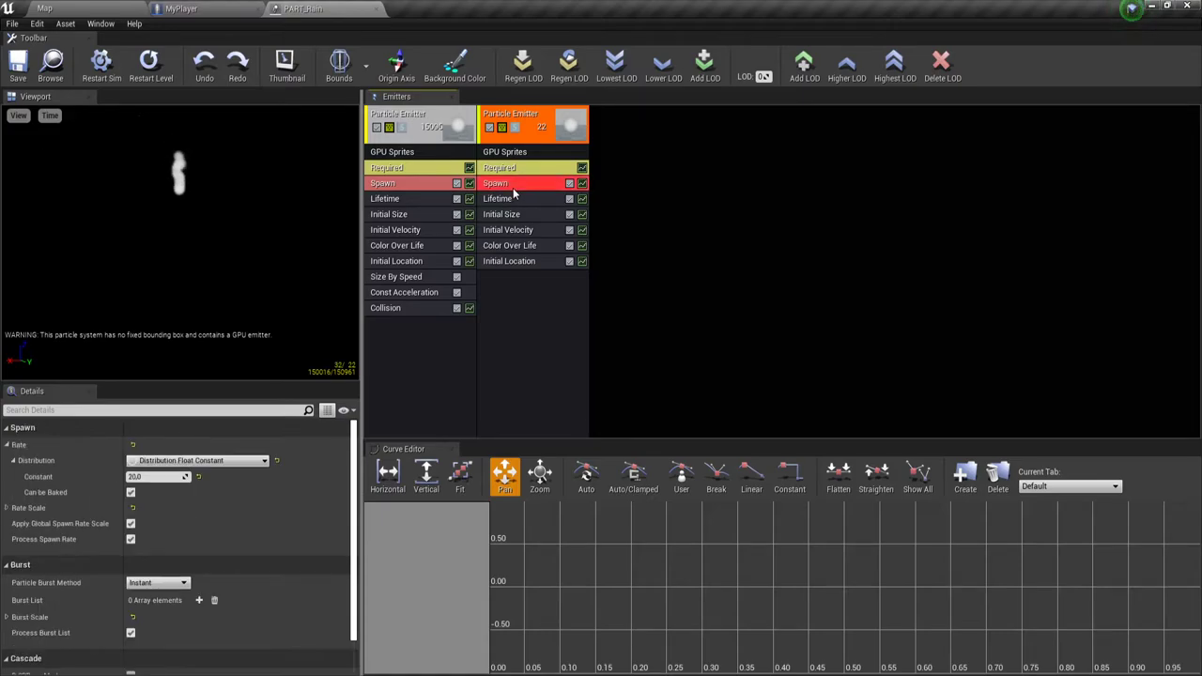
{"action": "left_click", "coordinate": [514, 169]}
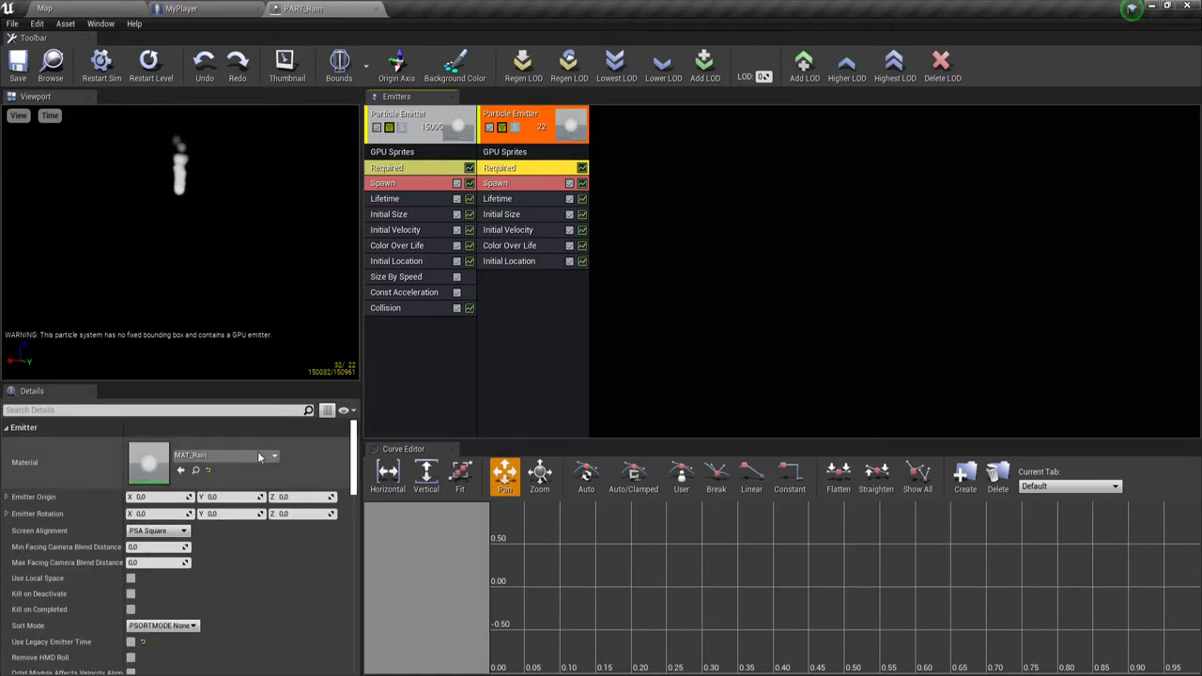
{"action": "left_click", "coordinate": [512, 187]}
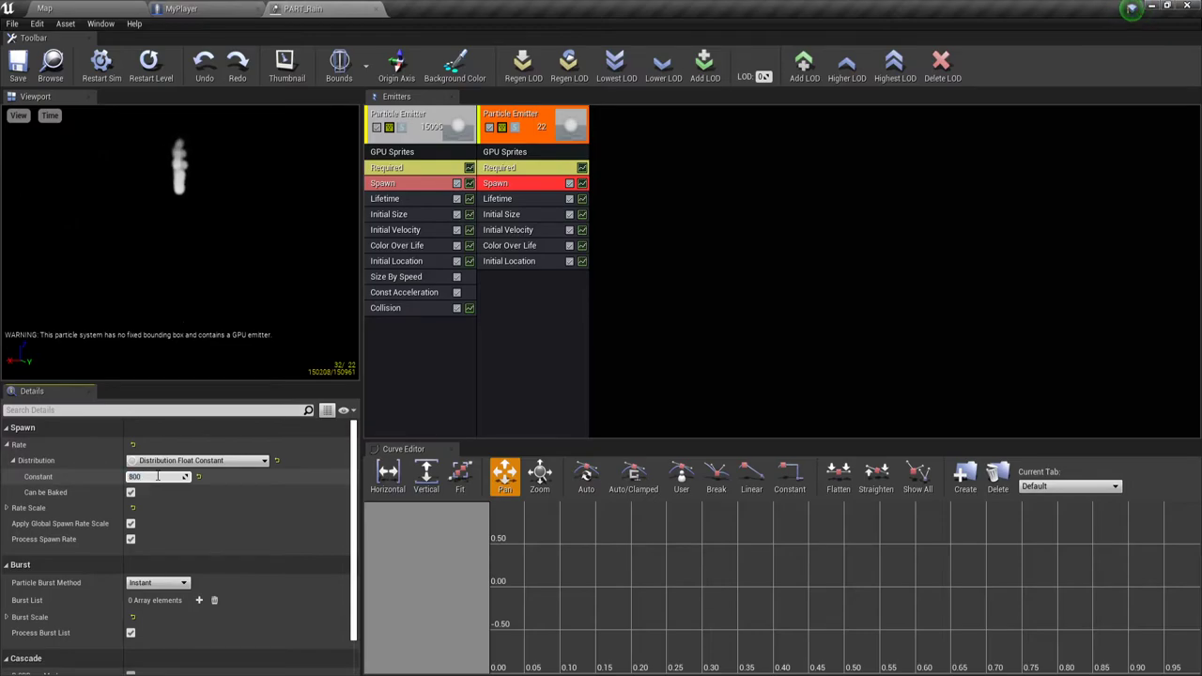
{"action": "left_click", "coordinate": [158, 477]}
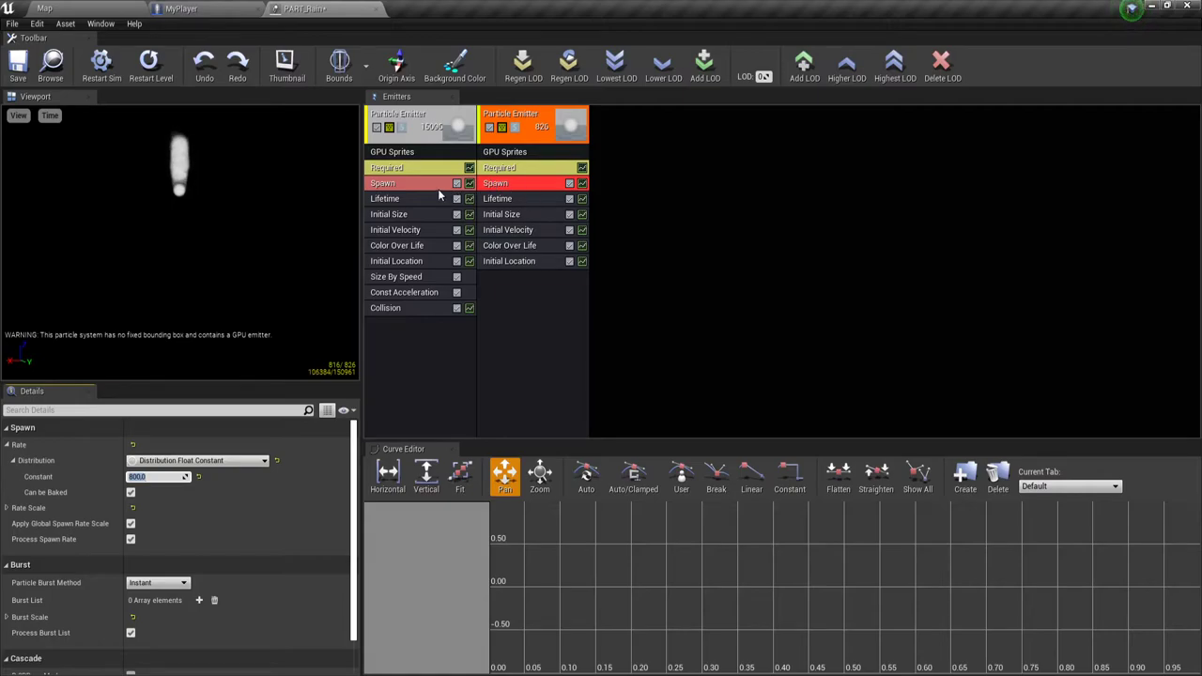
{"action": "left_click", "coordinate": [412, 183]}
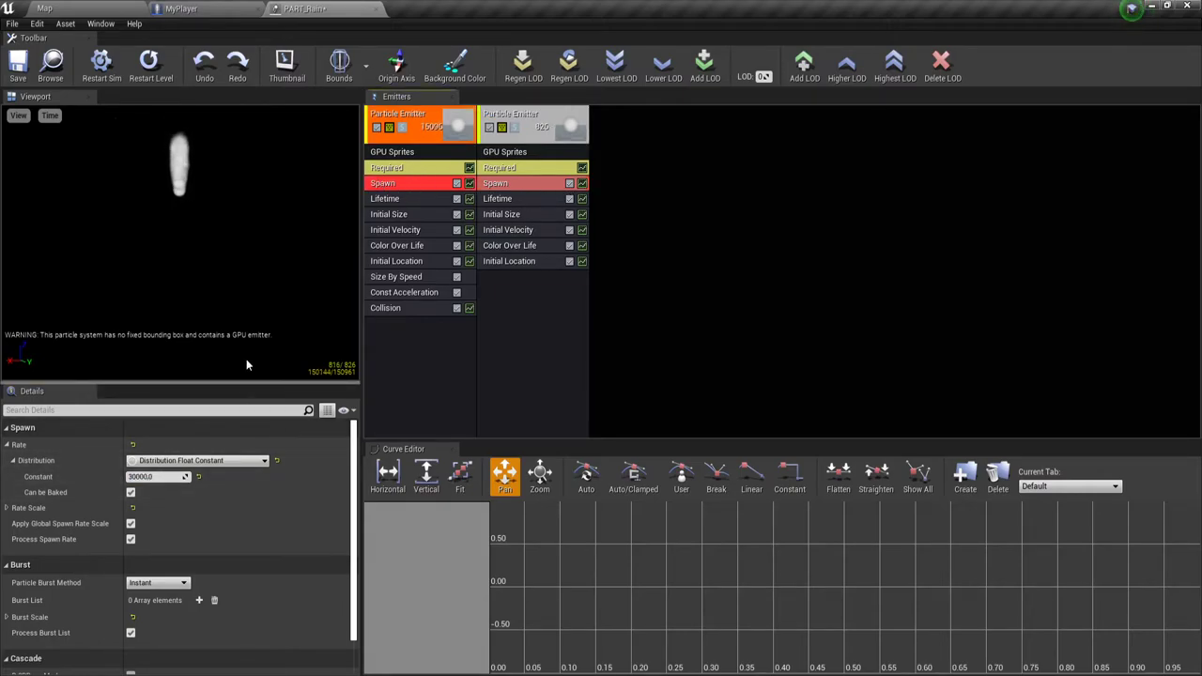
{"action": "left_click", "coordinate": [515, 190]}
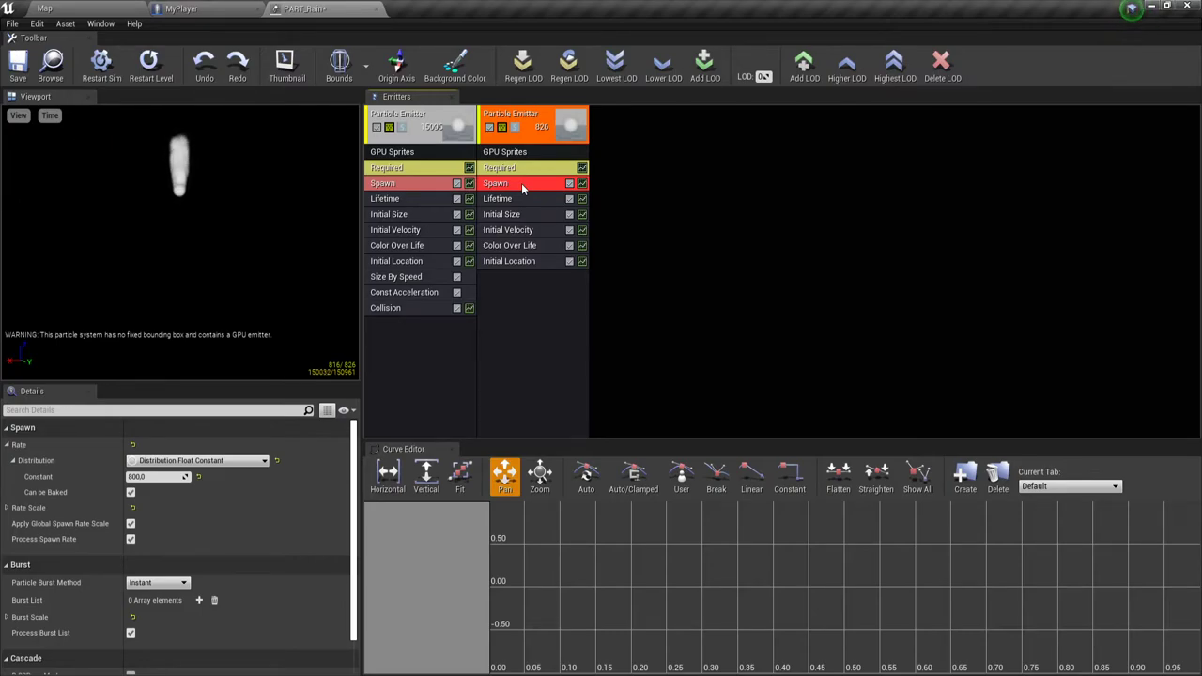
- Give the second emitter a Lifetime of 0.1 for both Min and Max
{"action": "left_click", "coordinate": [512, 201]}
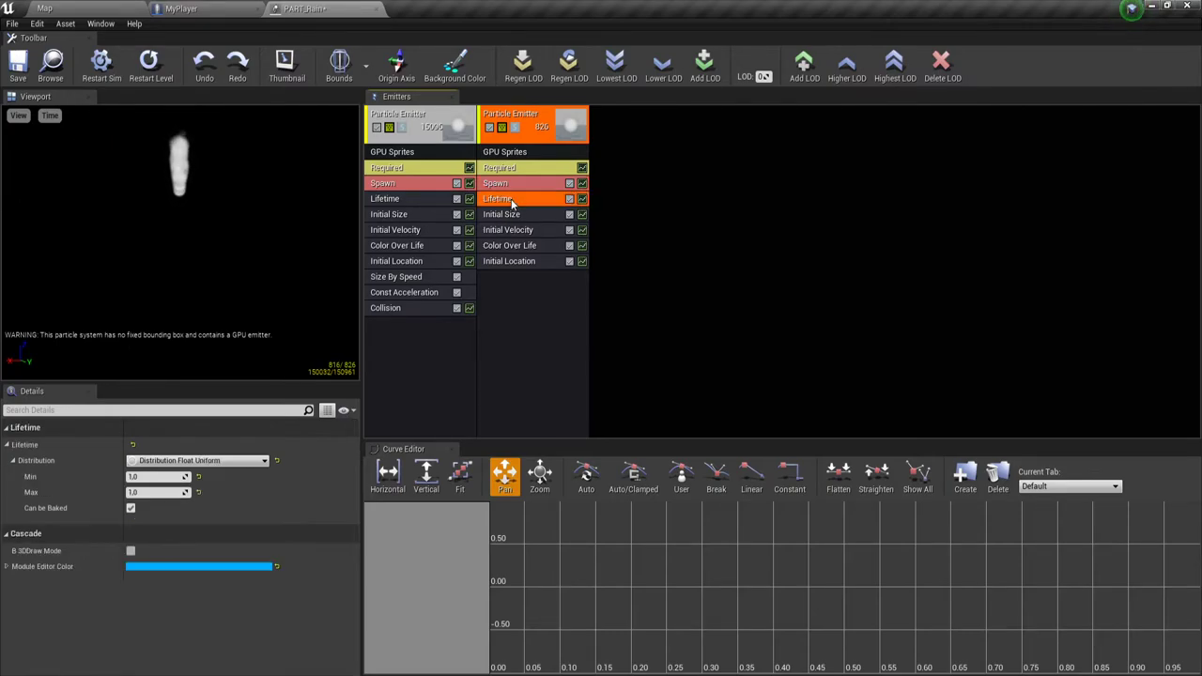
{"action": "left_click", "coordinate": [156, 478]}
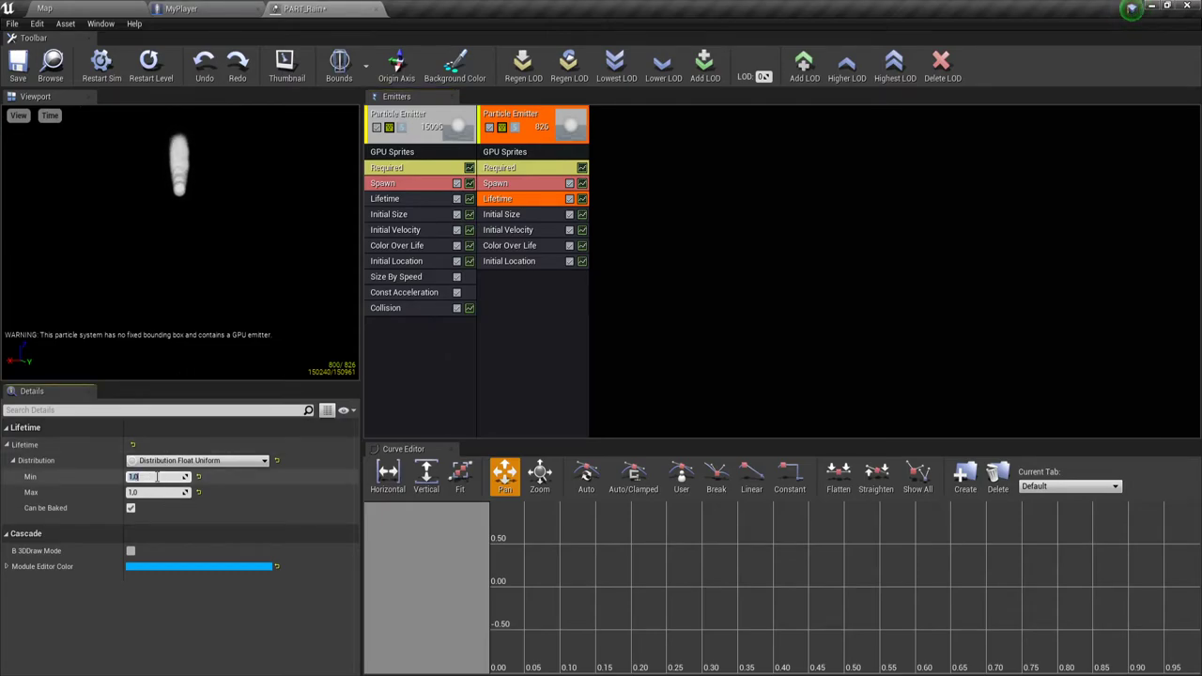
{"action": "type", "text": "0.1"}
{"action": "key", "text": "Return"}
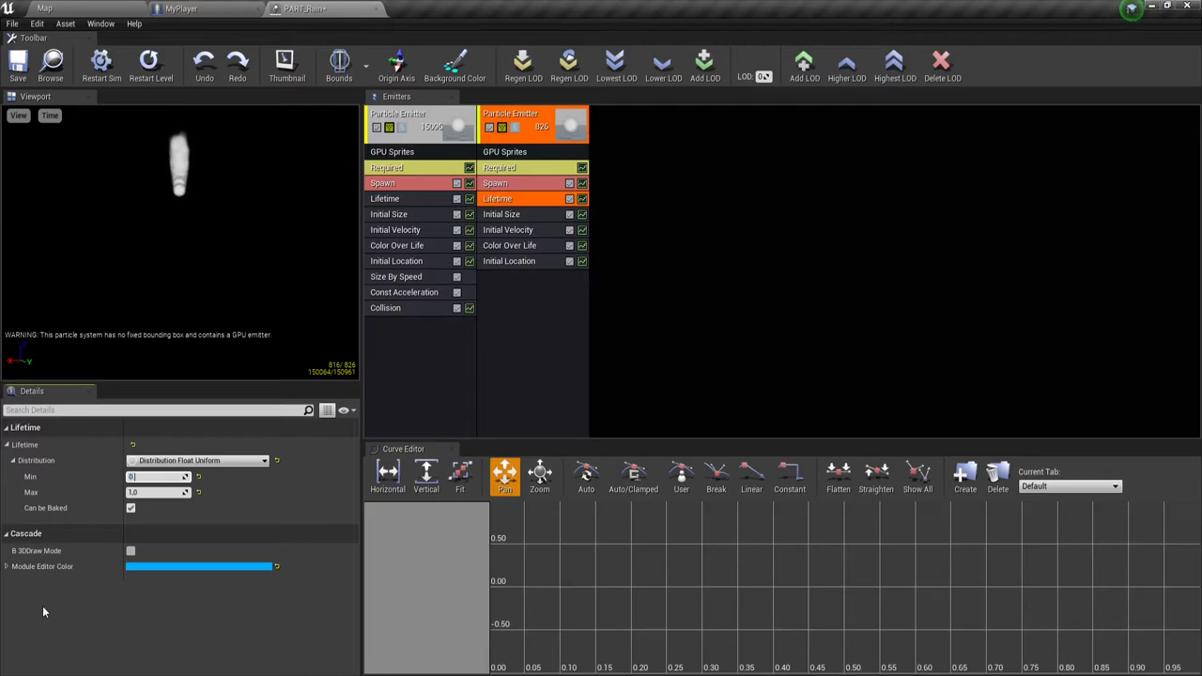
{"action": "left_click", "coordinate": [145, 494]}
{"action": "type", "text": "0.1"}
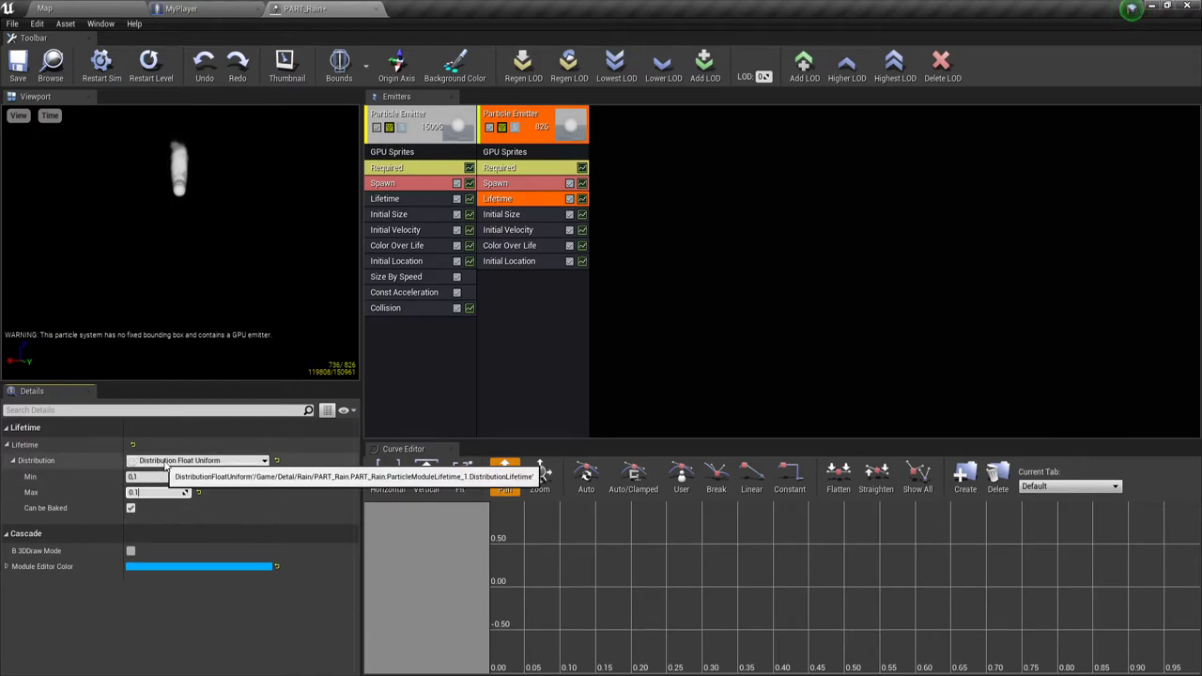
{"action": "key", "text": "Return"}
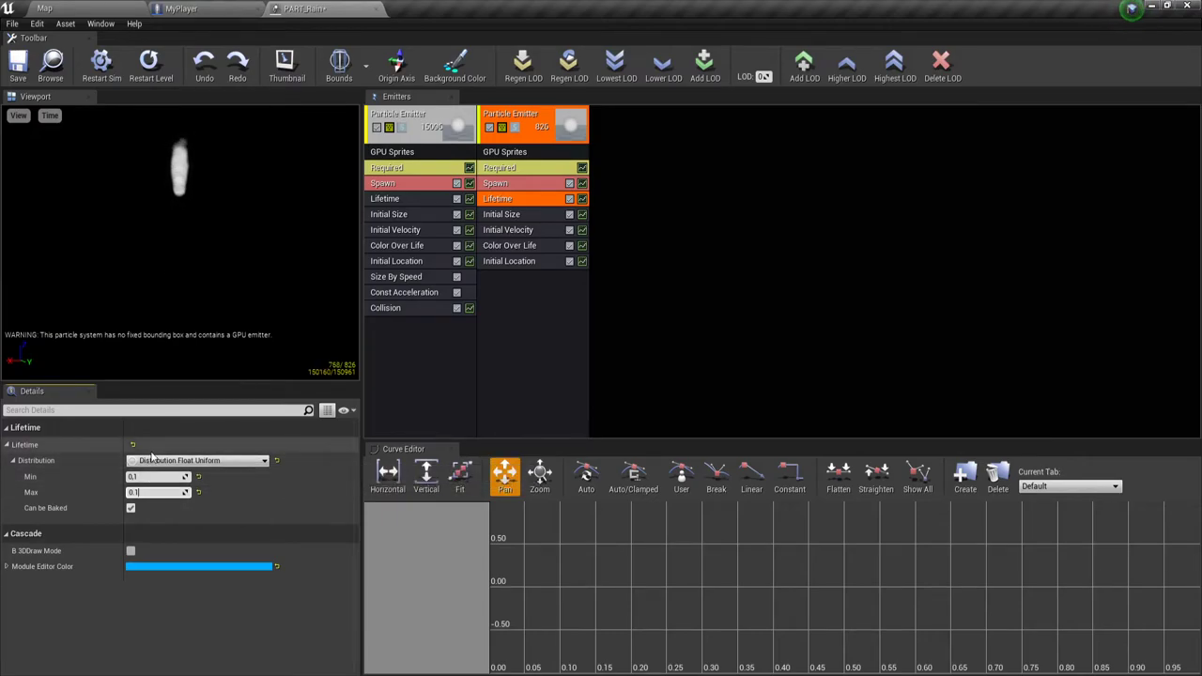
{"action": "left_click", "coordinate": [510, 216]}
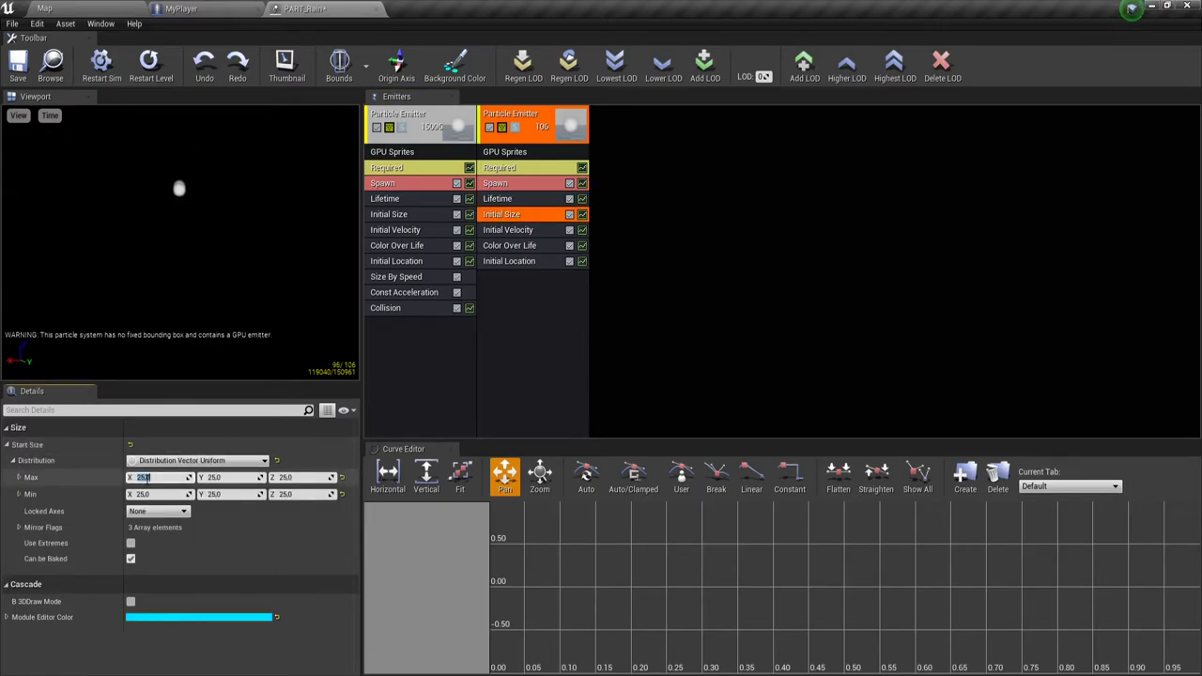
- Set the second emitter's Initial Size Start Size Max to 8, 8, 8
{"action": "left_click", "coordinate": [141, 477]}
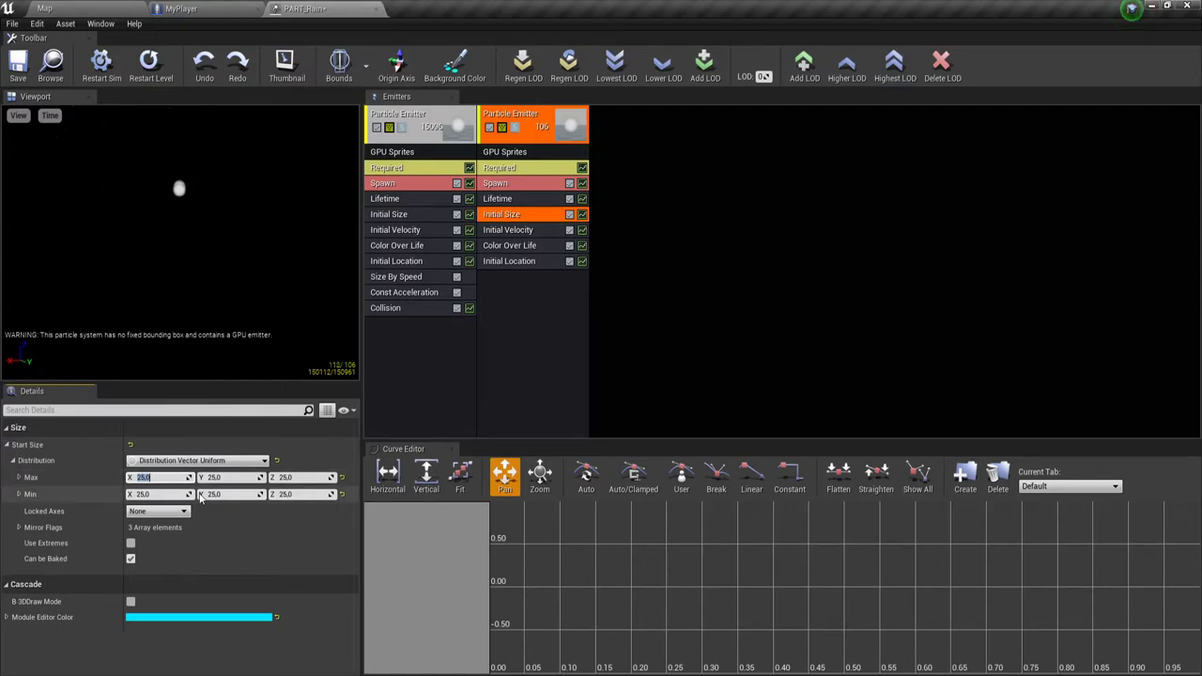
{"action": "type", "text": "8"}
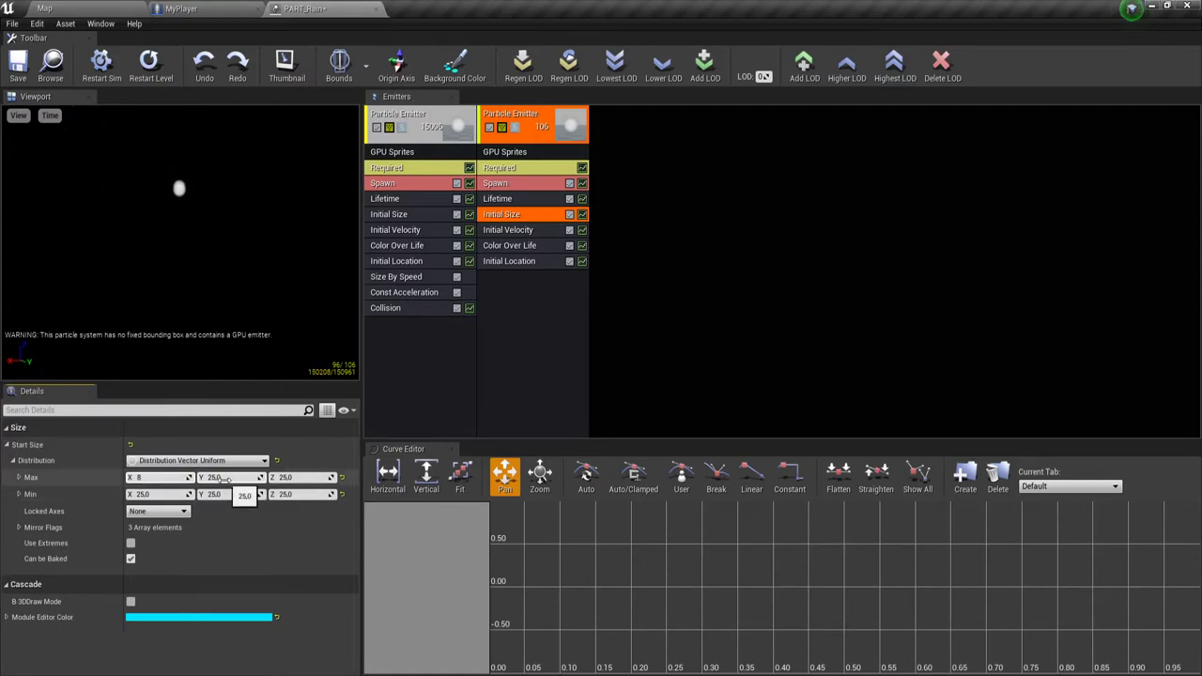
{"action": "left_click", "coordinate": [225, 479]}
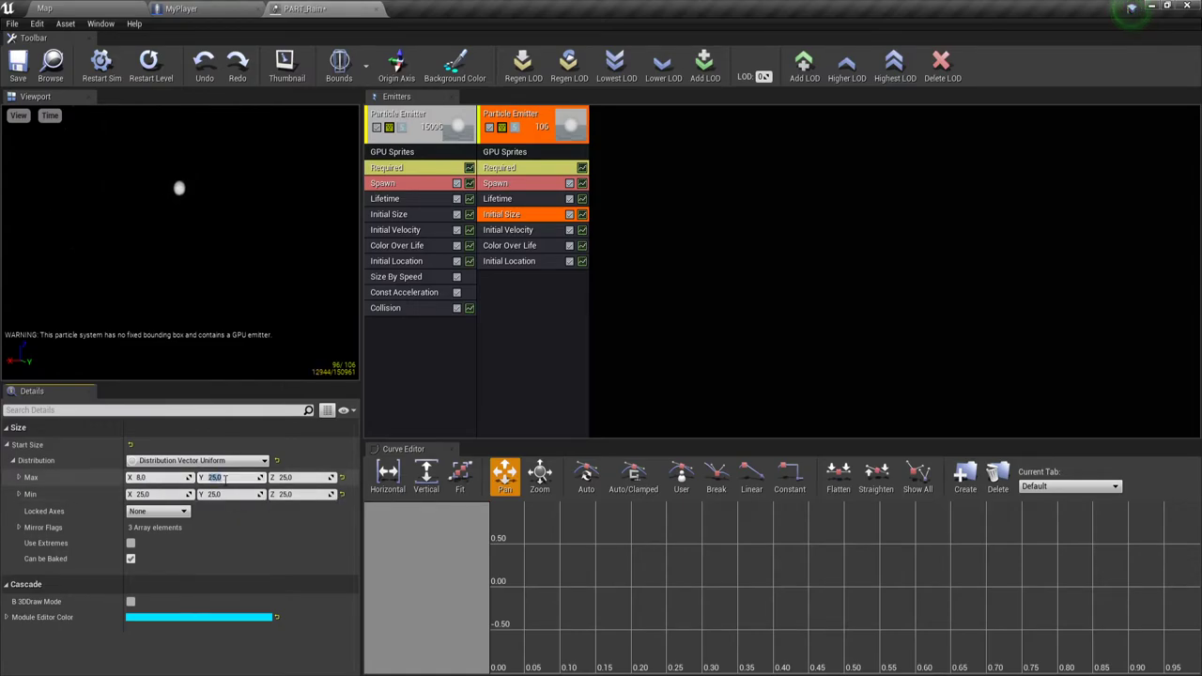
{"action": "left_click", "coordinate": [399, 215]}
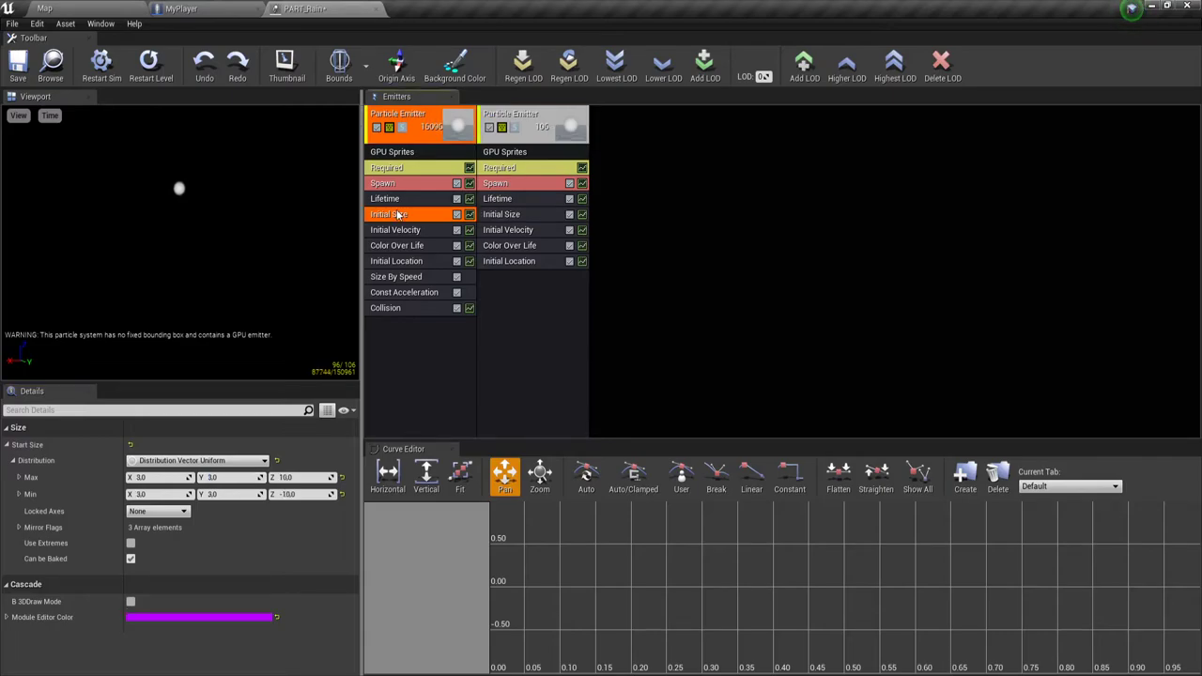
{"action": "left_click", "coordinate": [512, 217]}
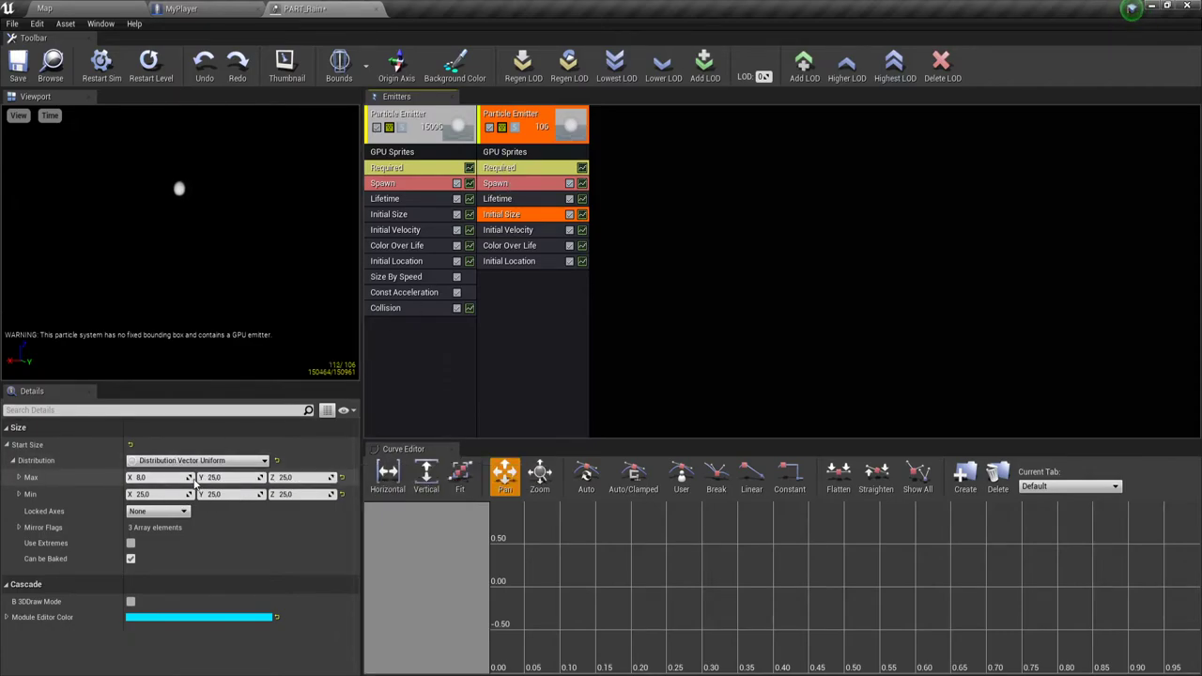
{"action": "left_click", "coordinate": [172, 478]}
{"action": "type", "text": "5"}
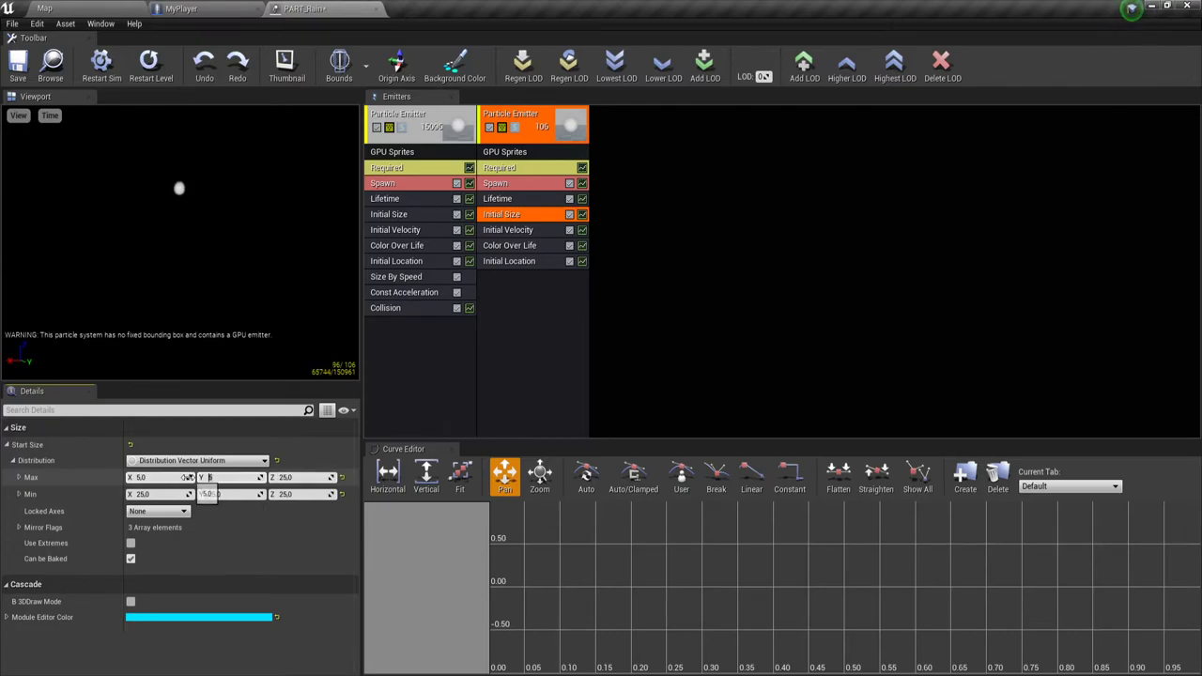
{"action": "key", "text": "BackSpace"}
{"action": "type", "text": "7"}
{"action": "key", "text": "Return"}
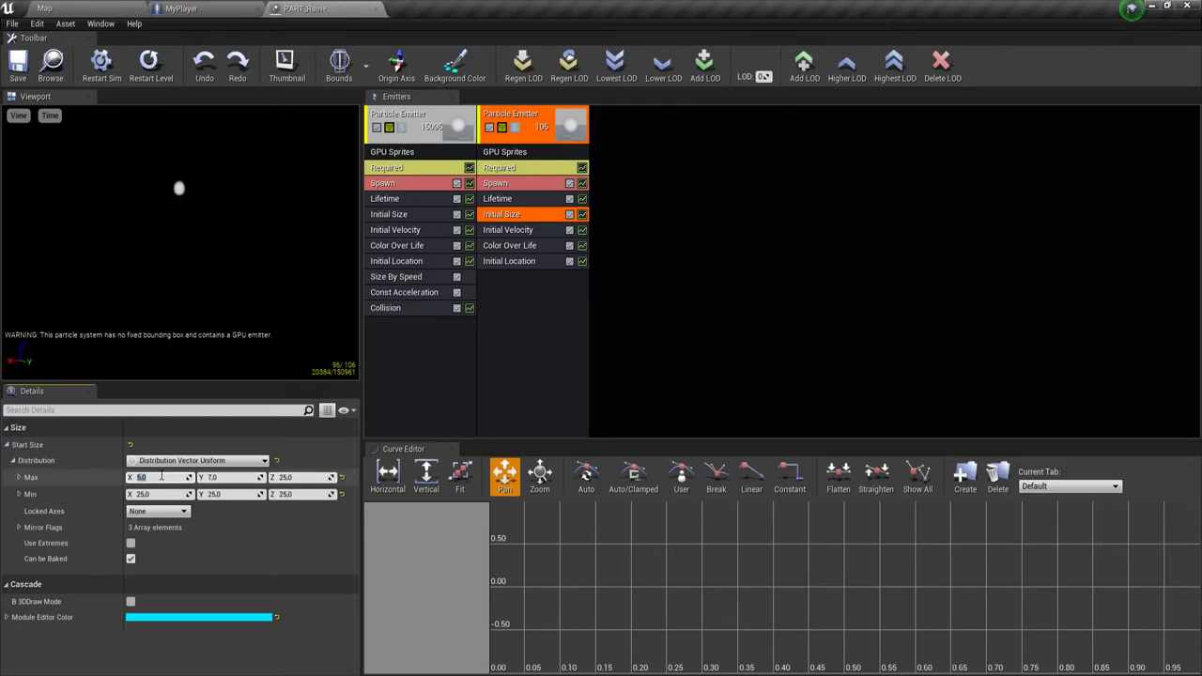
{"action": "type", "text": "7"}
{"action": "left_click", "coordinate": [298, 477]}
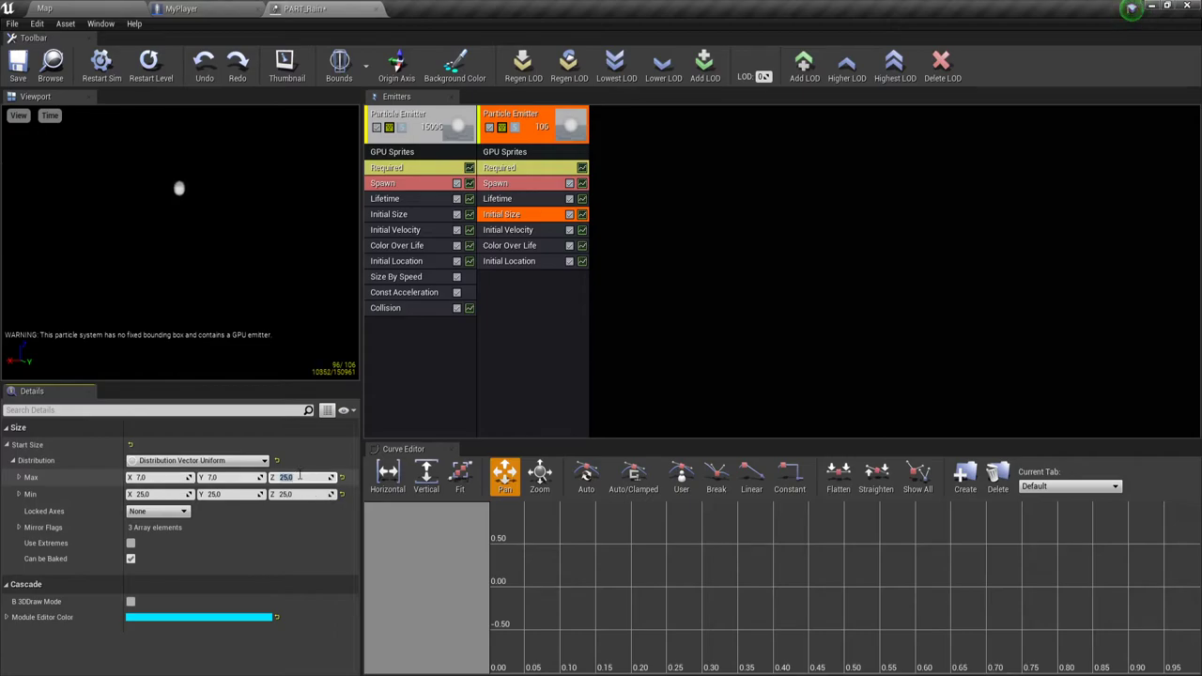
{"action": "type", "text": "7"}
{"action": "left_click", "coordinate": [165, 494]}
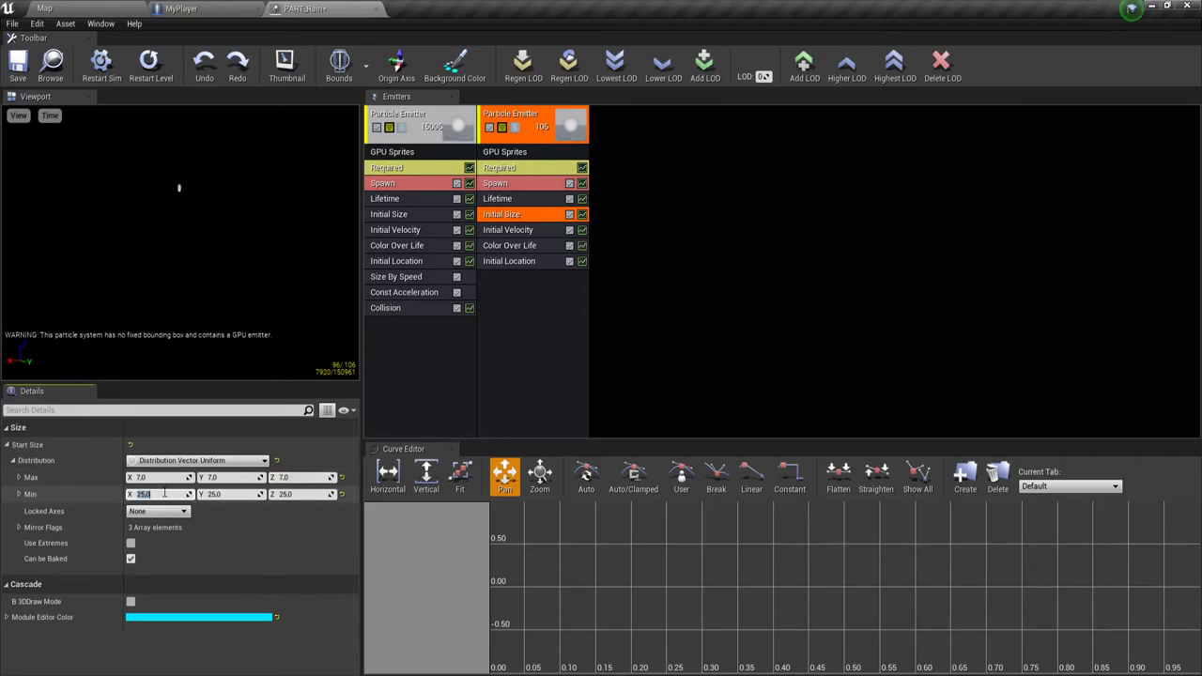
{"action": "left_click", "coordinate": [155, 477]}
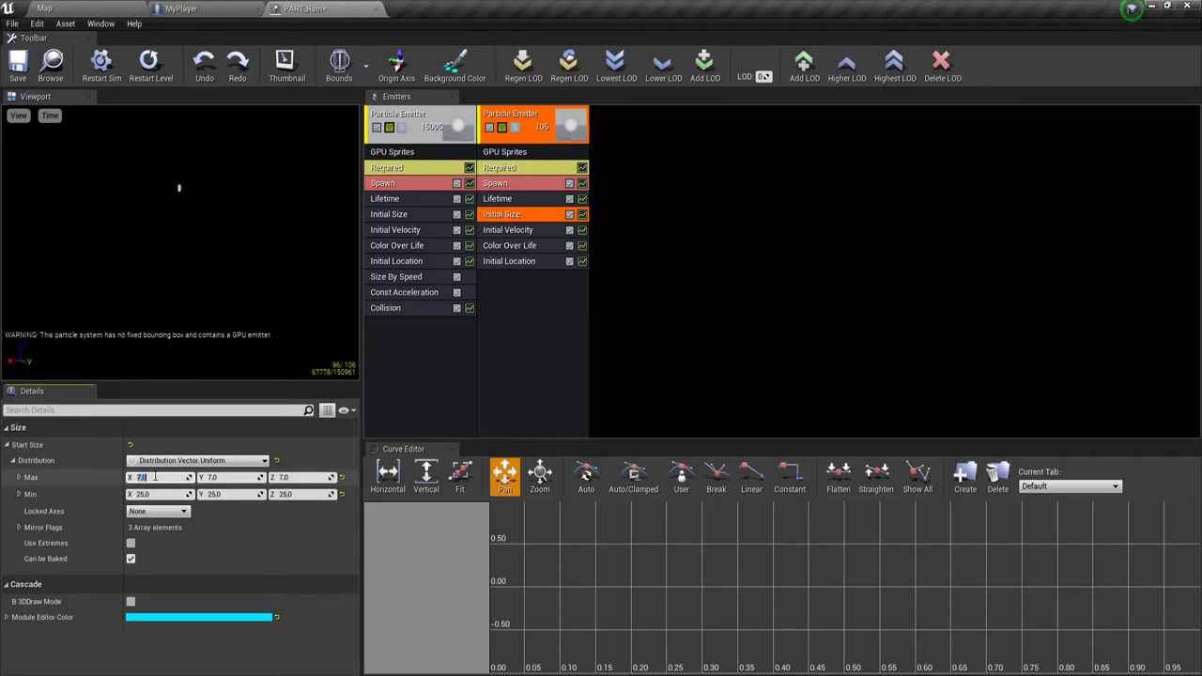
{"action": "type", "text": "8"}
{"action": "left_click", "coordinate": [213, 477]}
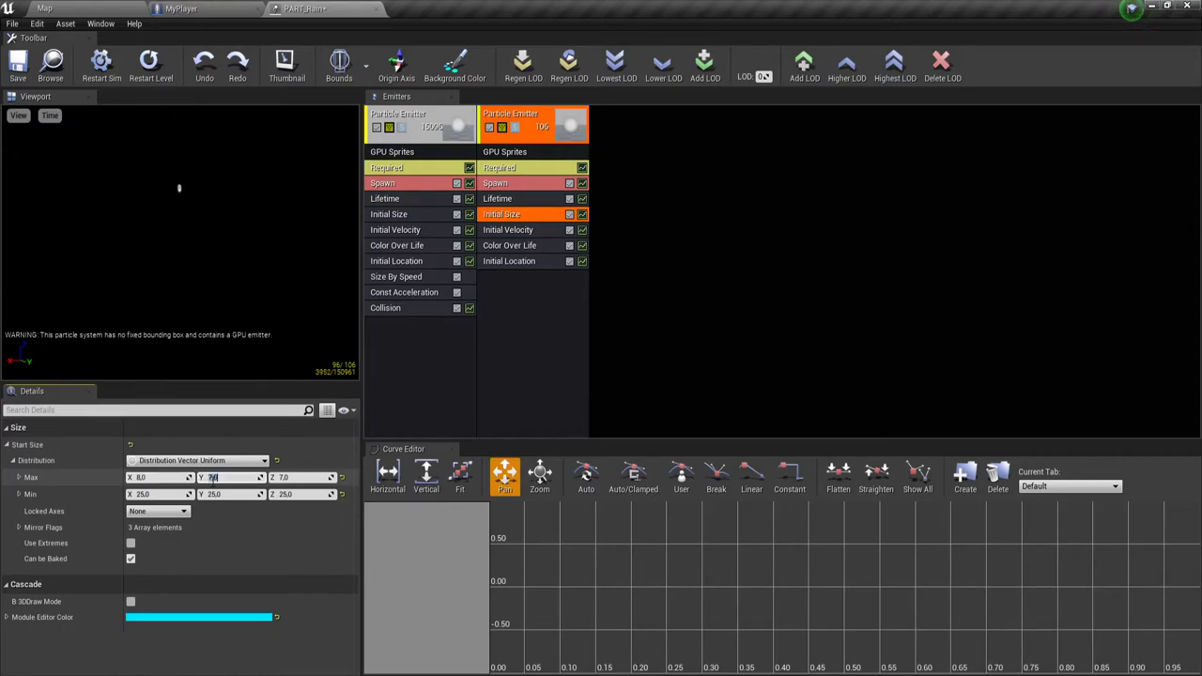
{"action": "type", "text": "8"}
{"action": "left_click", "coordinate": [294, 479]}
{"action": "type", "text": "8"}
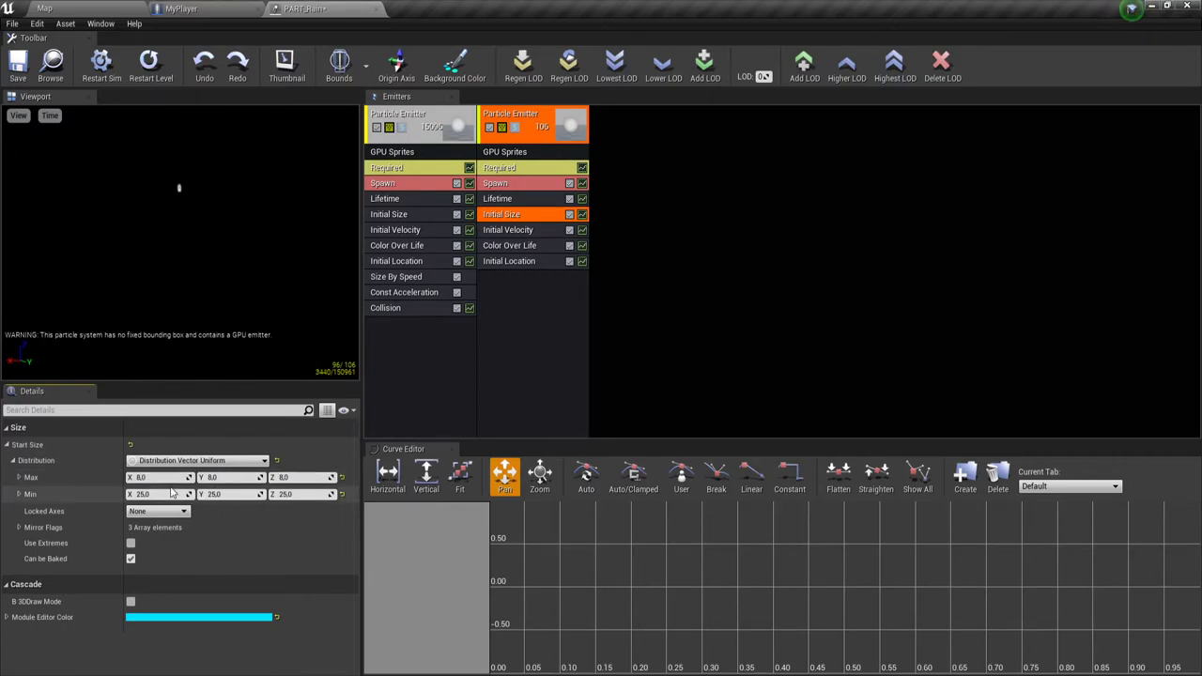
- Set the Initial Size Start Size Min to 5, 5, 5
{"action": "left_click", "coordinate": [156, 495]}
{"action": "left_click", "coordinate": [232, 495]}
{"action": "type", "text": "5"}
{"action": "left_click", "coordinate": [294, 496]}
{"action": "type", "text": "5"}
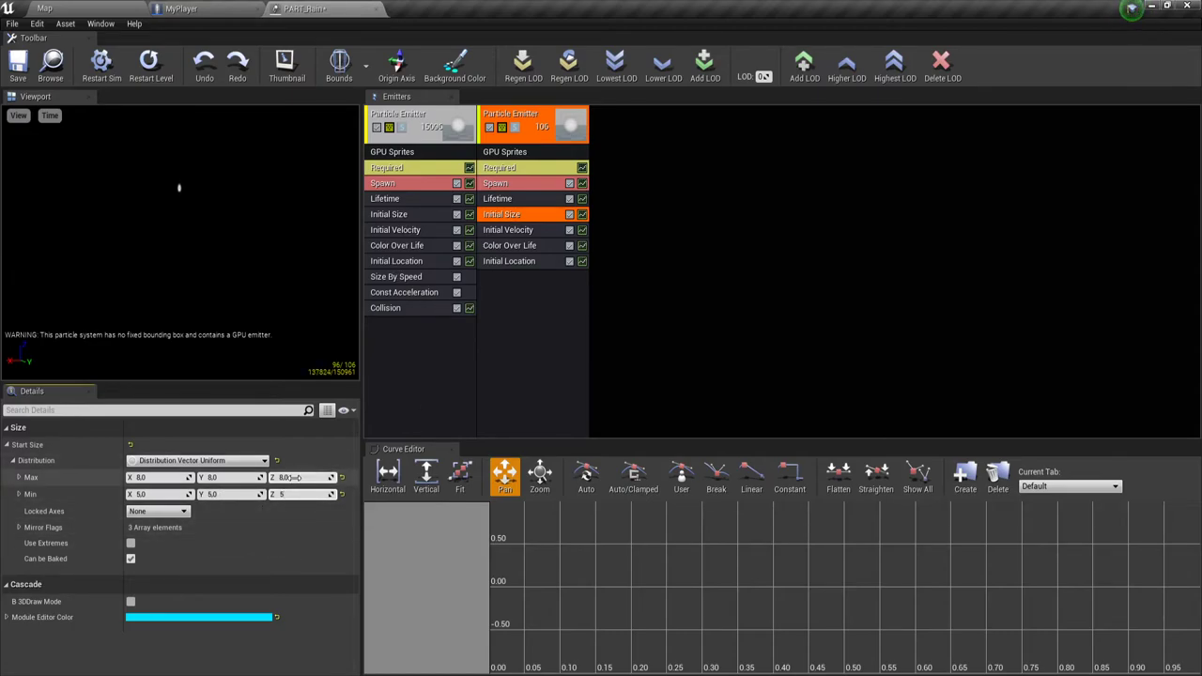
{"action": "key", "text": "Return"}
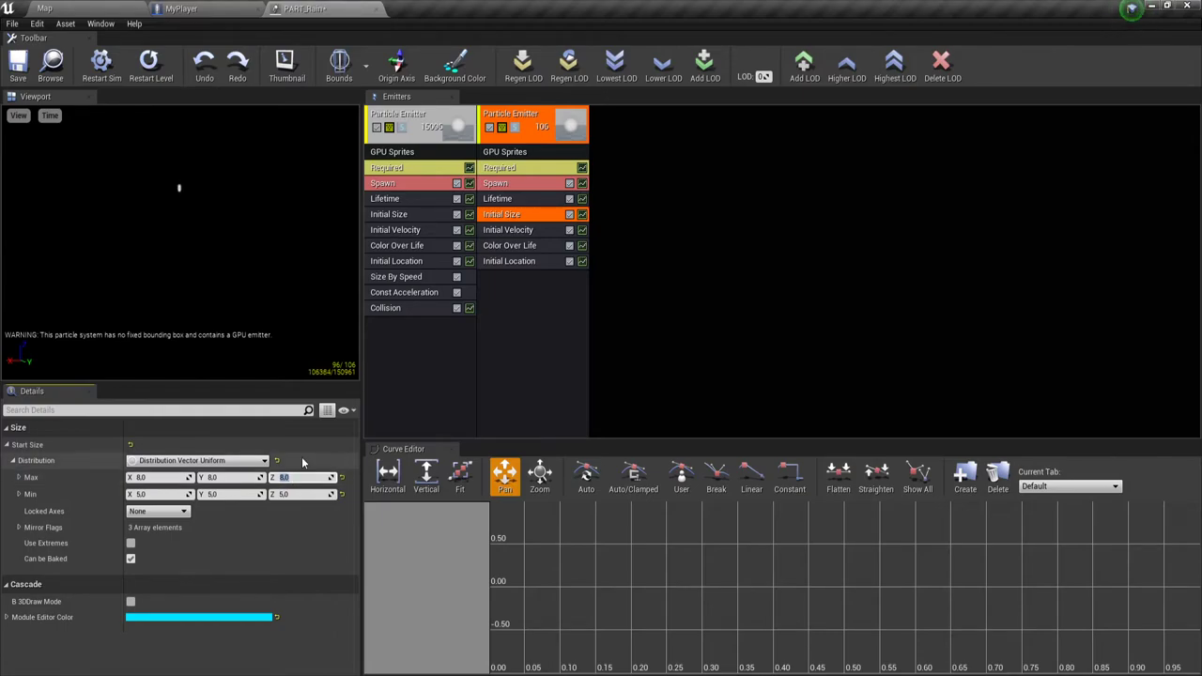
{"action": "left_click", "coordinate": [534, 235]}
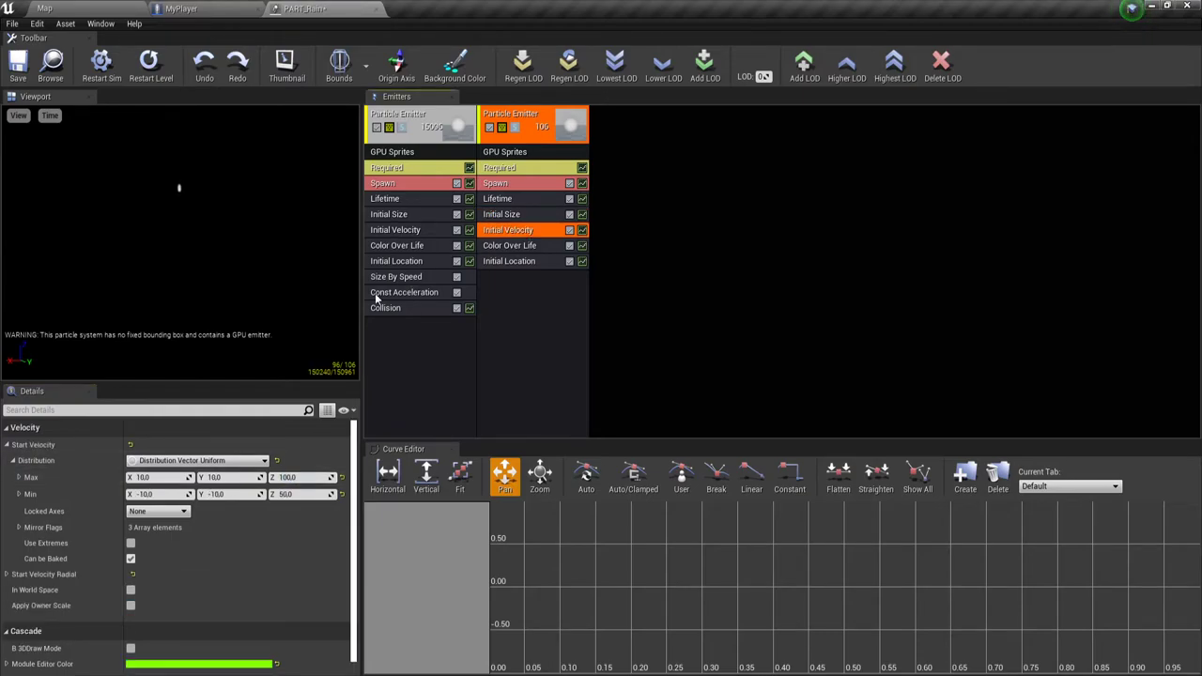
- Set the second emitter's Start Velocity Max to 10, 10, 100 and Min to -10, -10, 50
{"action": "left_click", "coordinate": [166, 478]}
{"action": "key", "text": "Return"}
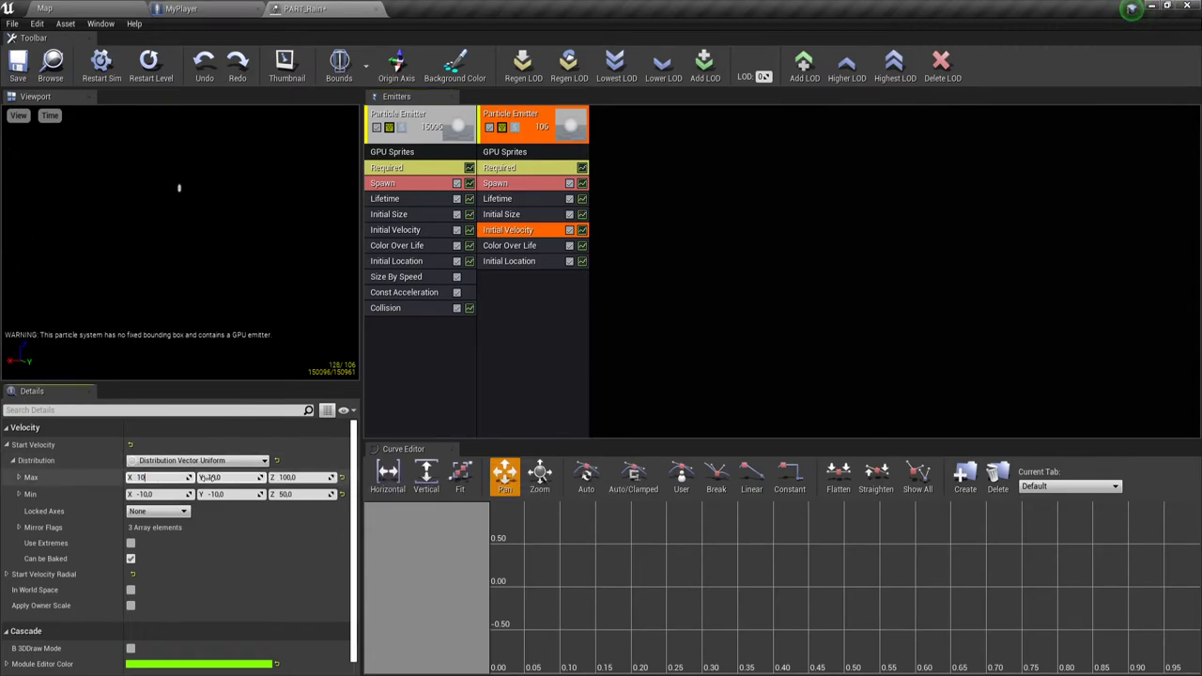
{"action": "left_click", "coordinate": [291, 479]}
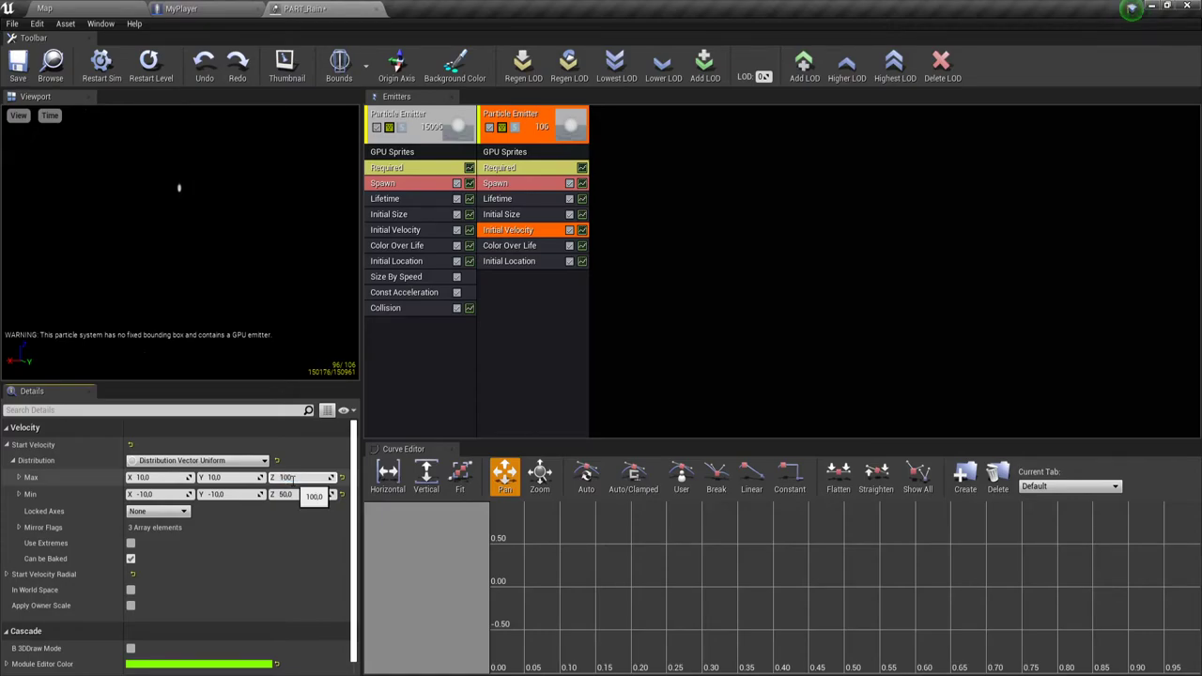
{"action": "key", "text": "Return"}
{"action": "left_click", "coordinate": [151, 494]}
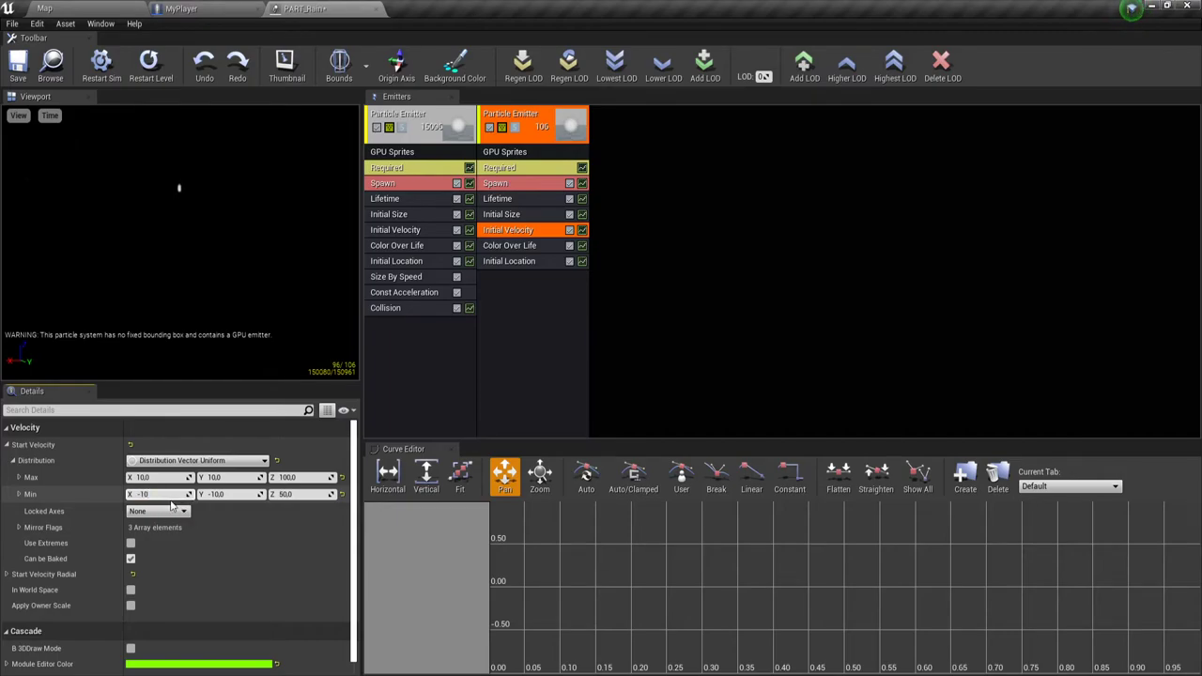
{"action": "left_click", "coordinate": [286, 494]}
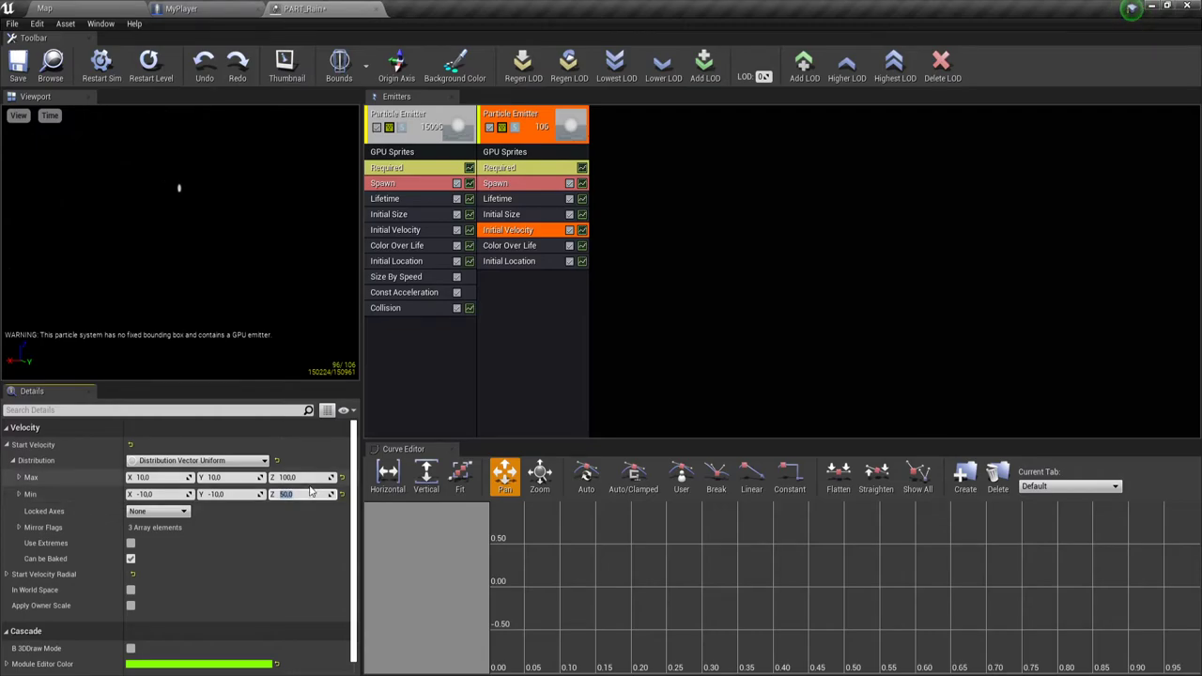
{"action": "left_click", "coordinate": [306, 478]}
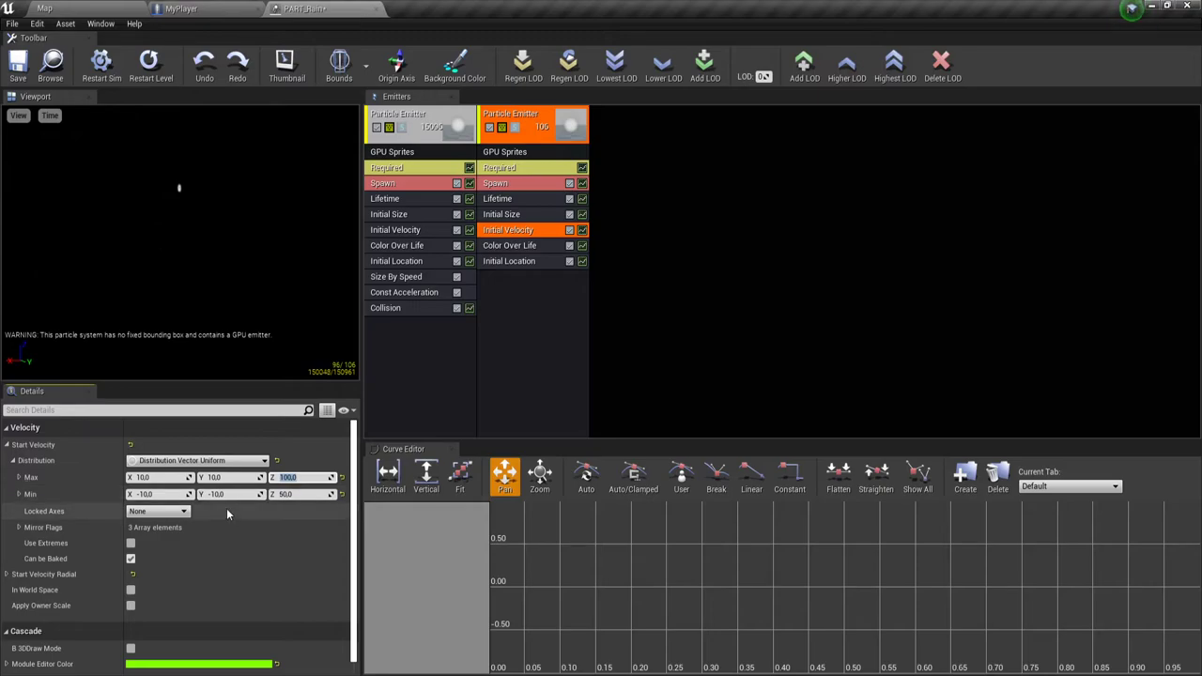
{"action": "left_click", "coordinate": [511, 247]}
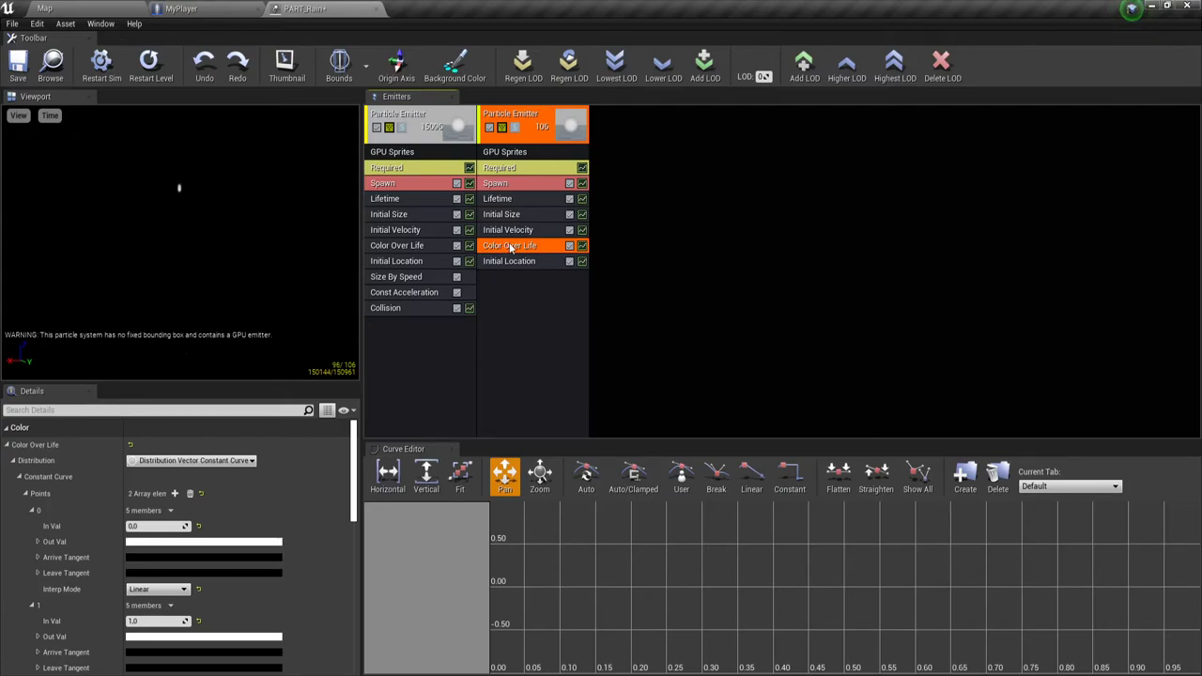
- Set the second emitter's Initial Location Max to 5000, 5000, 100 and Min to 0, 0, 0
{"action": "left_click", "coordinate": [518, 263]}
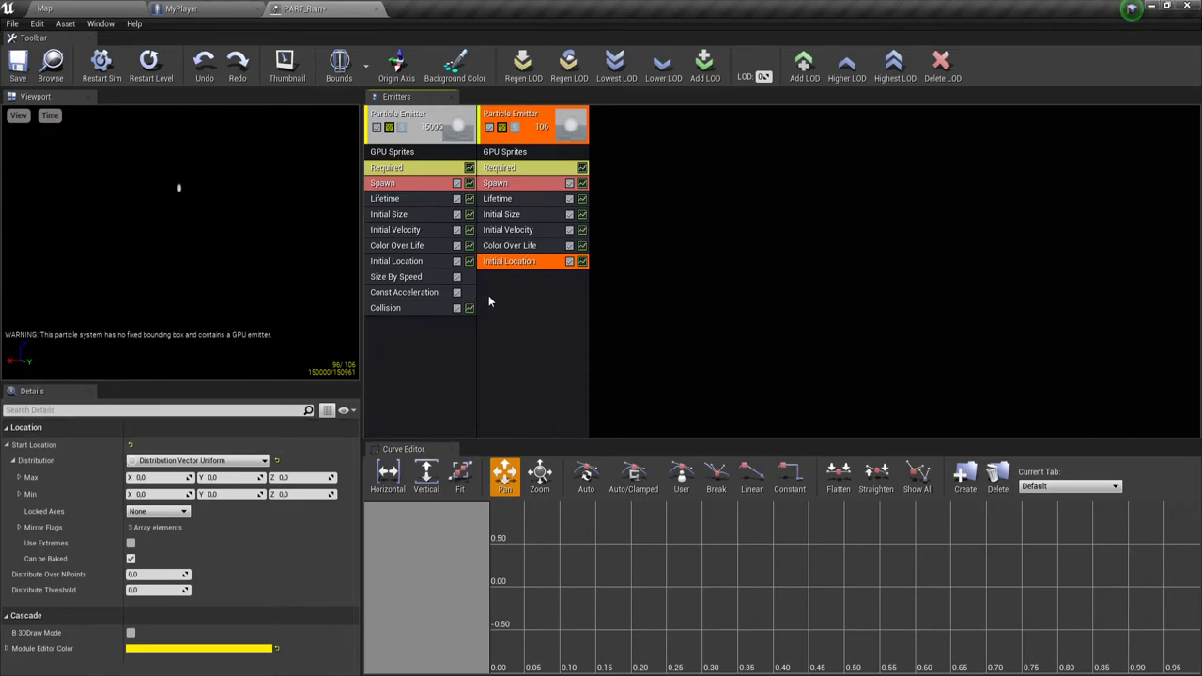
{"action": "left_click", "coordinate": [163, 477]}
{"action": "type", "text": "5000"}
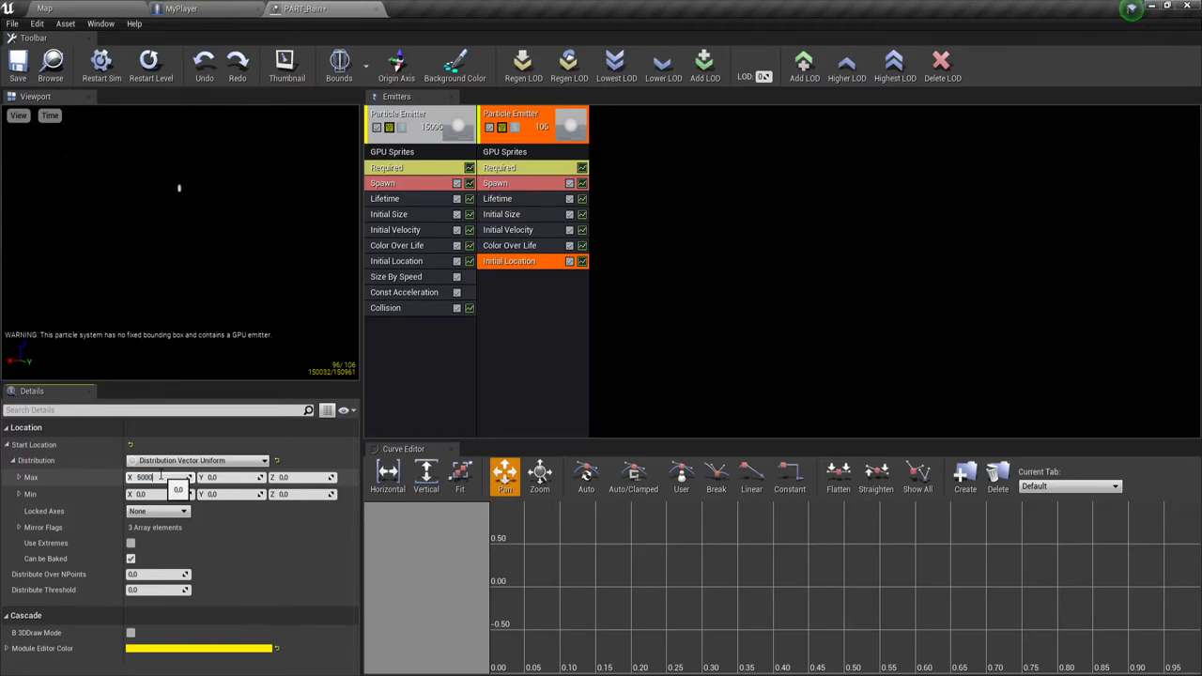
{"action": "left_click", "coordinate": [219, 478]}
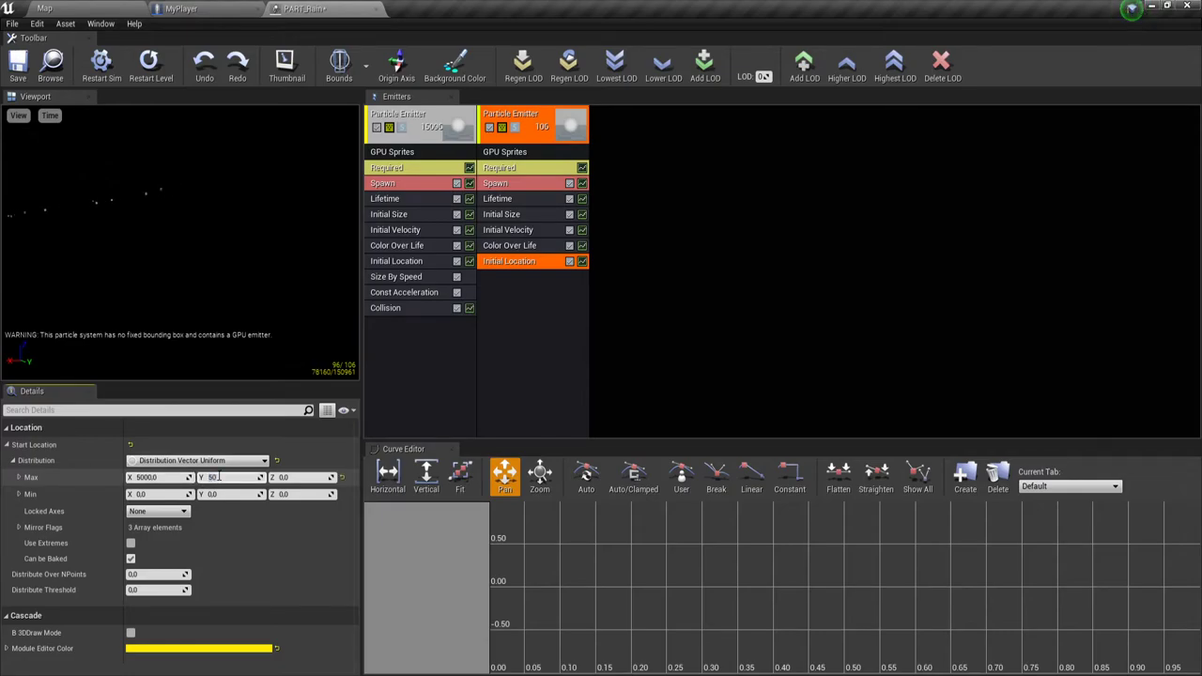
{"action": "type", "text": "00"}
{"action": "left_click", "coordinate": [290, 478]}
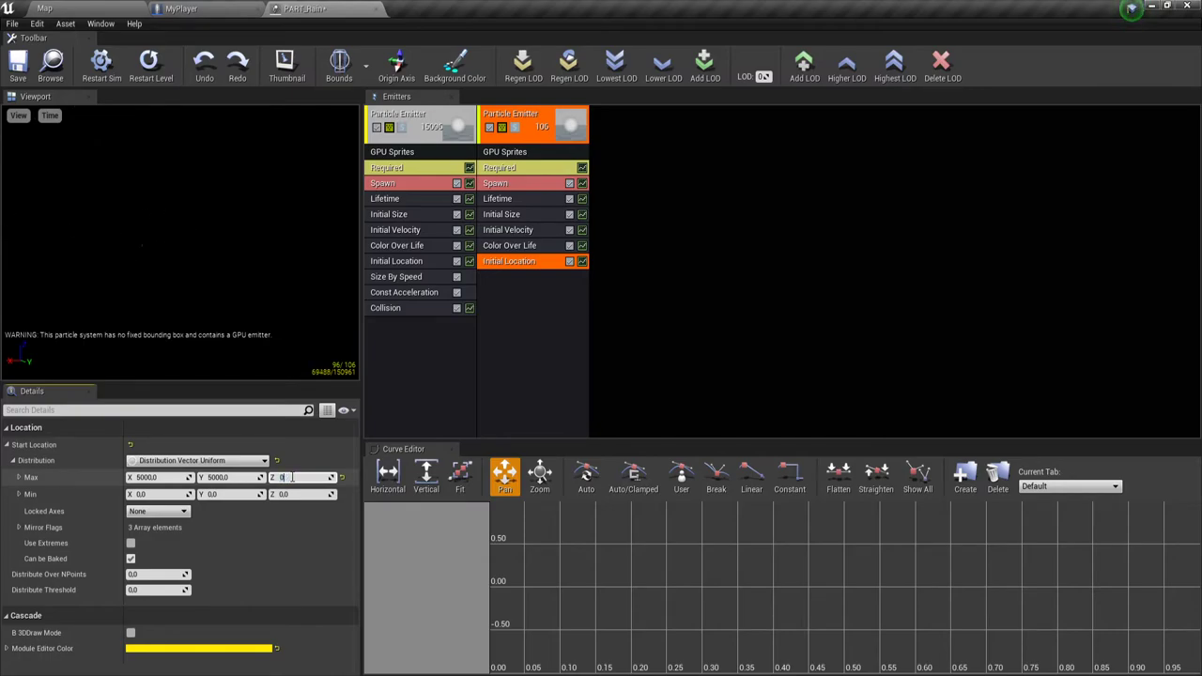
{"action": "key", "text": "Return"}
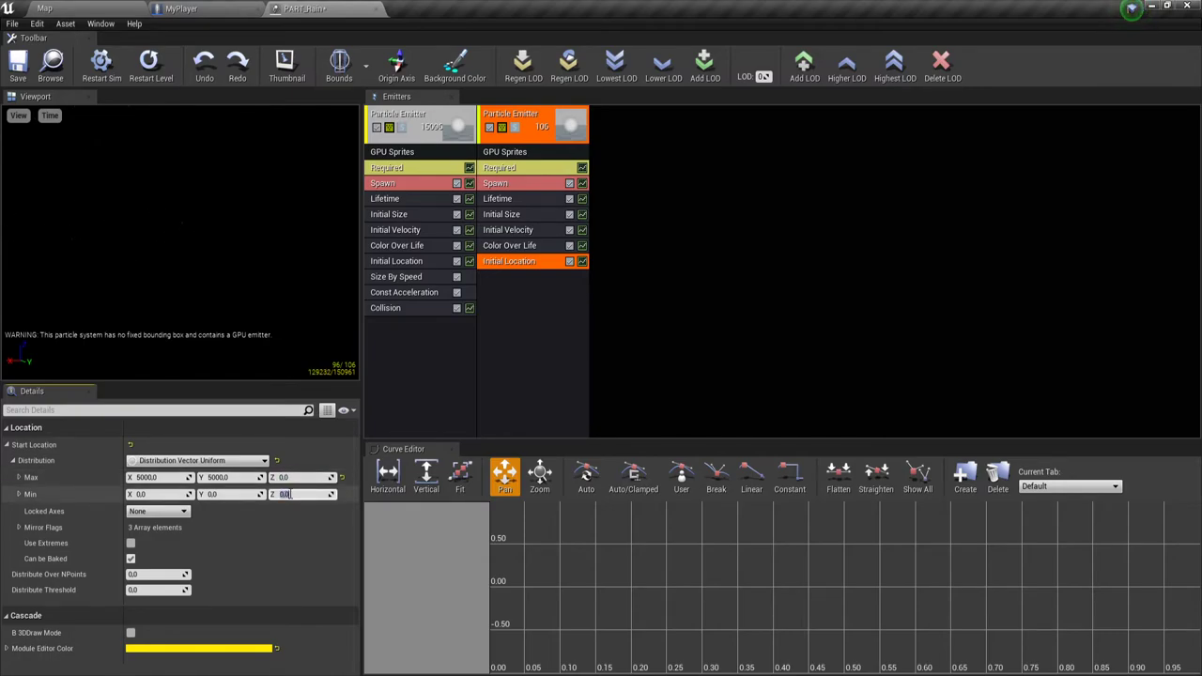
{"action": "type", "text": "0"}
{"action": "left_click", "coordinate": [229, 495]}
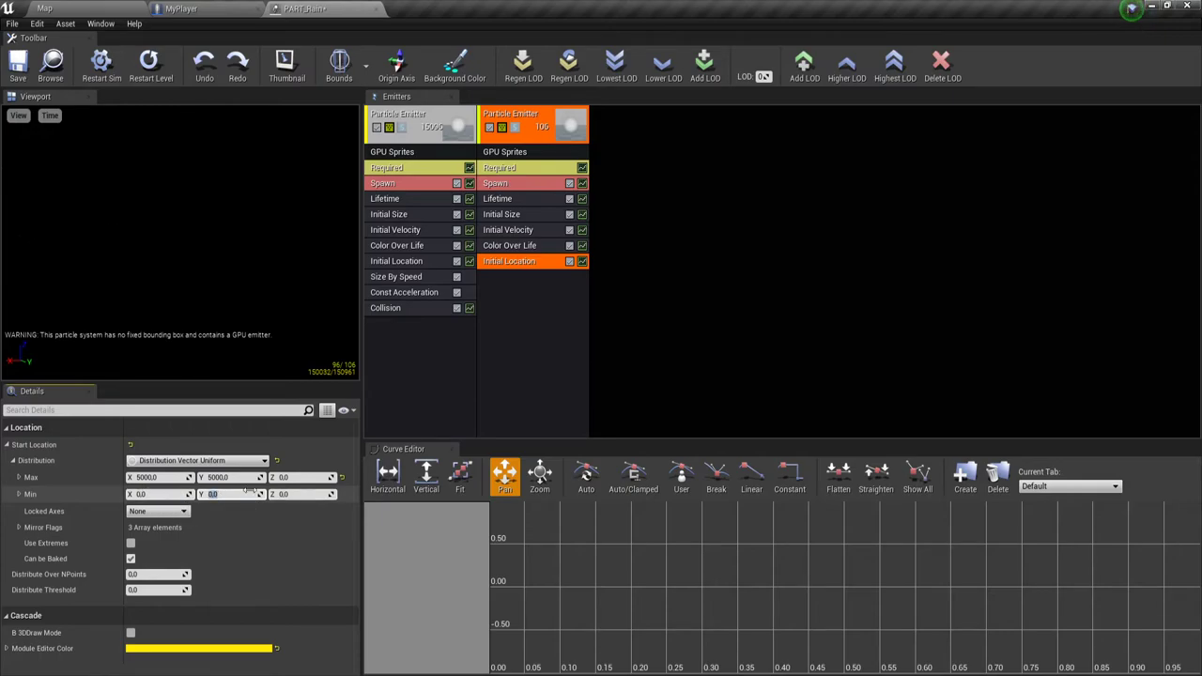
{"action": "key", "text": "Return"}
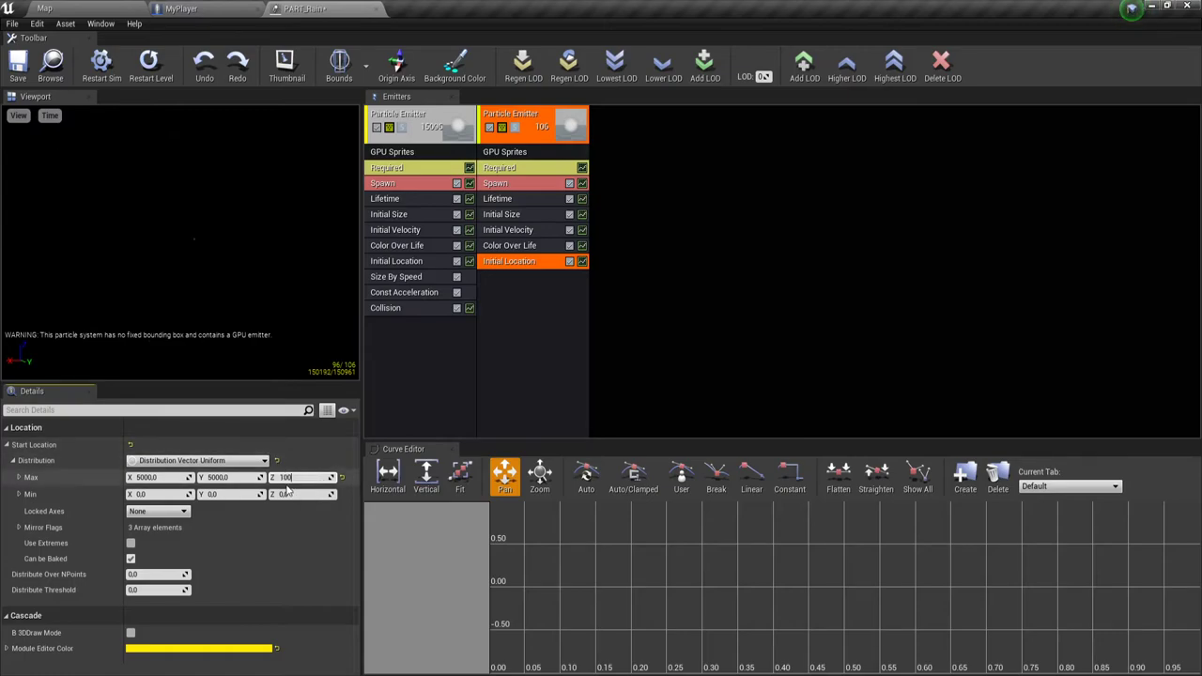
{"action": "left_click", "coordinate": [291, 495]}
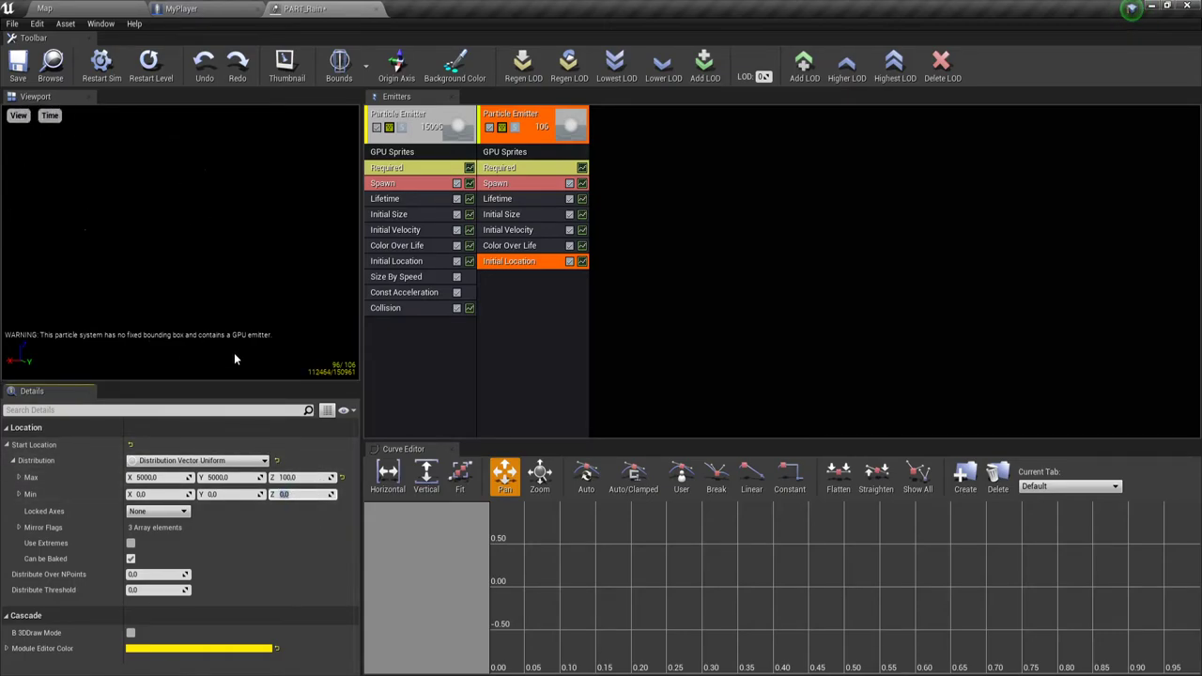
- Save PART_Rain and give it fixed bounds
{"action": "left_click", "coordinate": [16, 64]}
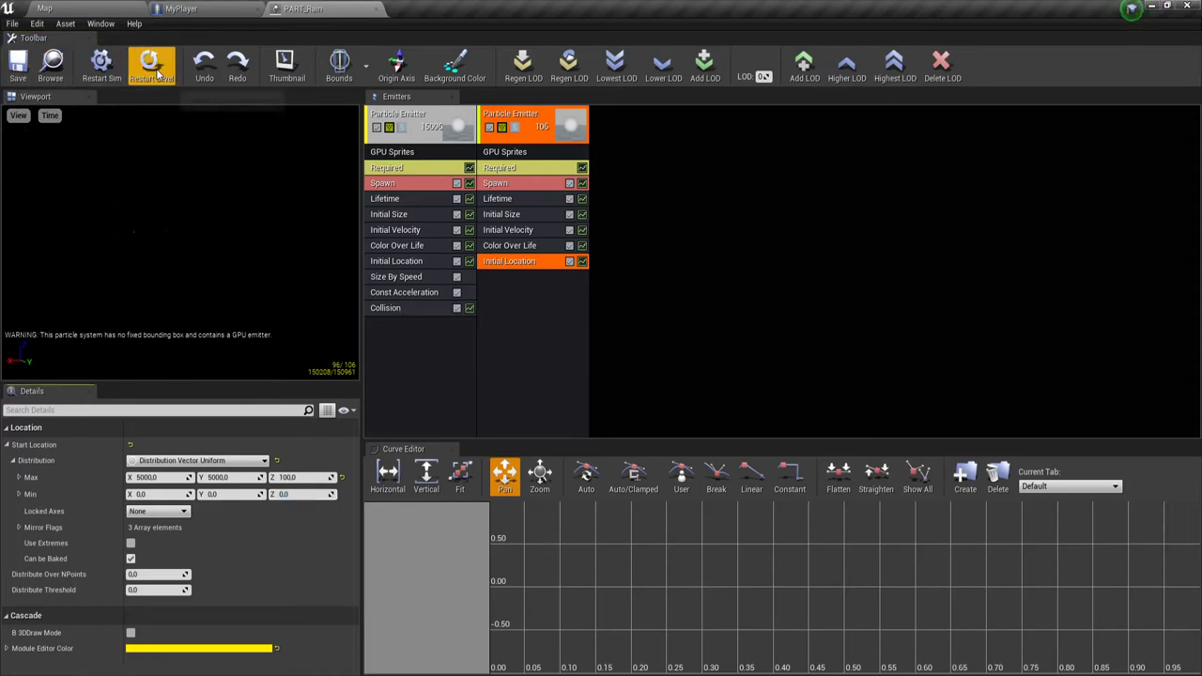
{"action": "left_click", "coordinate": [367, 75]}
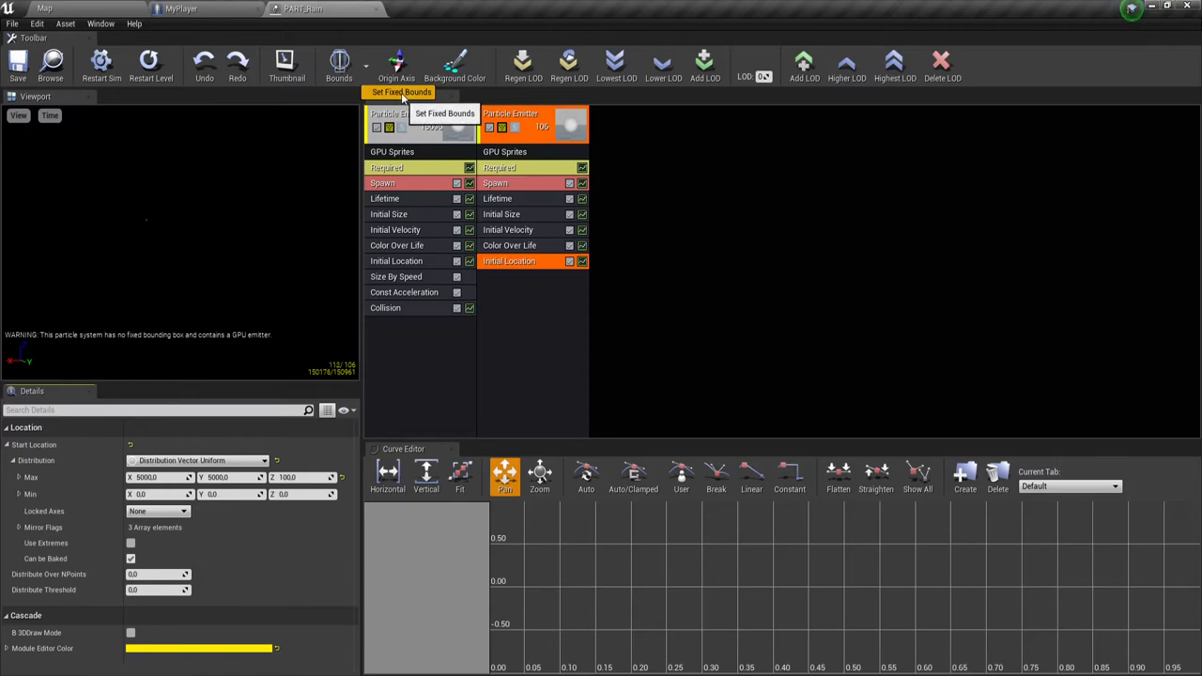
{"action": "left_click", "coordinate": [402, 93]}
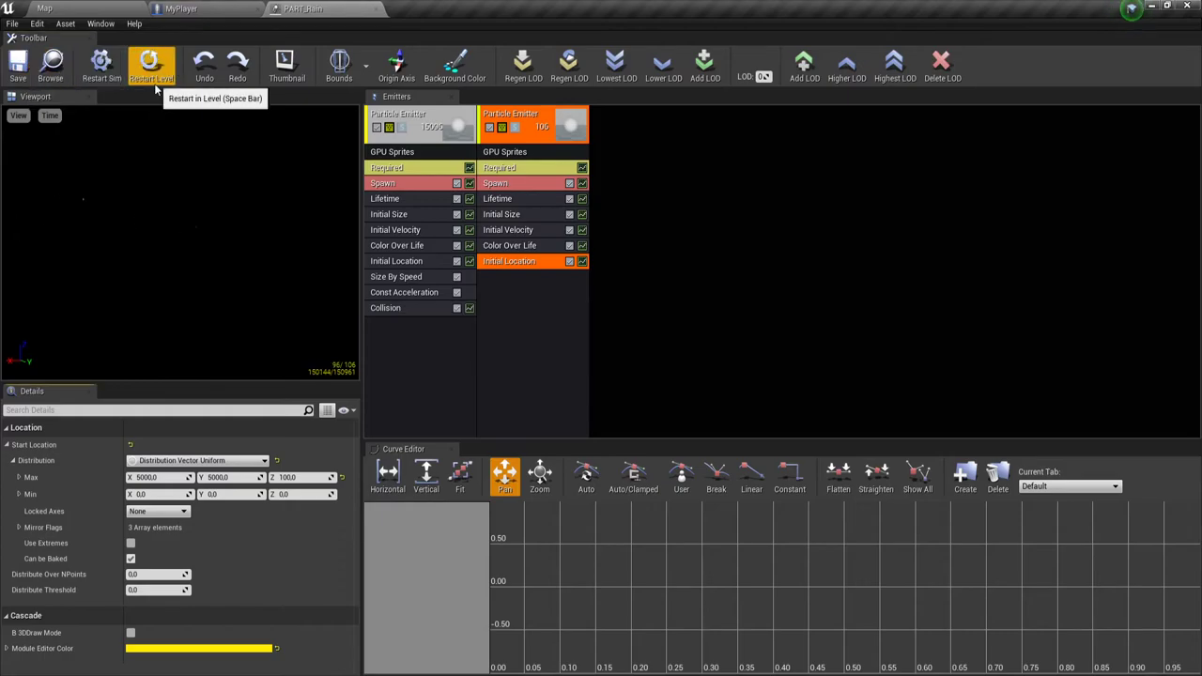
- Drop PART_Rain onto open ground in the level and run a quick play test
{"action": "left_click", "coordinate": [68, 11]}
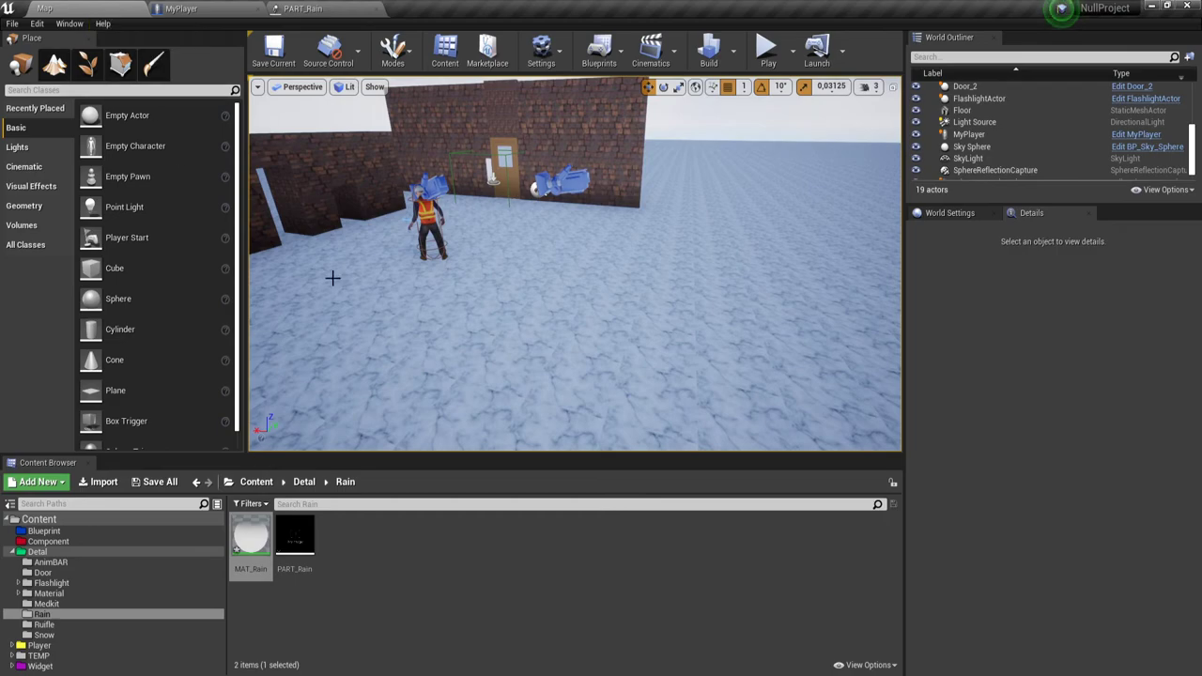
{"action": "mouse_move", "coordinate": [629, 299]}
{"action": "right_mouse_down"}
{"action": "mouse_move", "coordinate": [676, 263]}
{"action": "mouse_move", "coordinate": [629, 268]}
{"action": "right_mouse_up"}
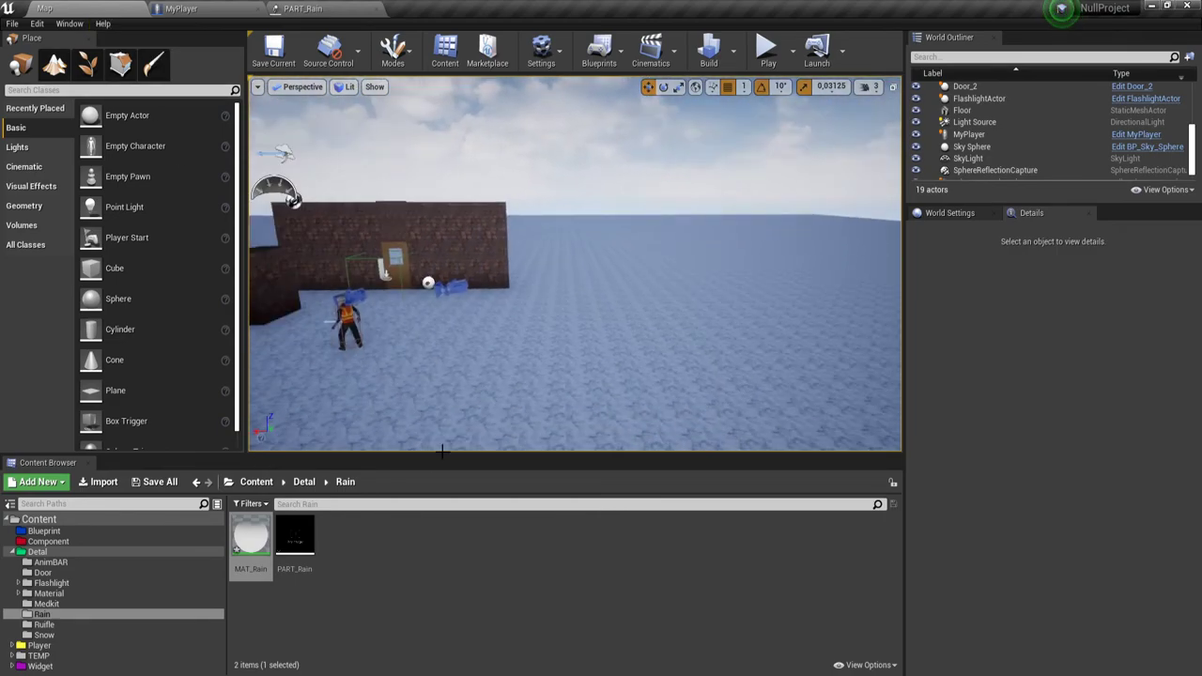
{"action": "mouse_move", "coordinate": [295, 537]}
{"action": "left_mouse_down"}
{"action": "mouse_move", "coordinate": [685, 310]}
{"action": "mouse_move", "coordinate": [700, 313]}
{"action": "left_mouse_up"}
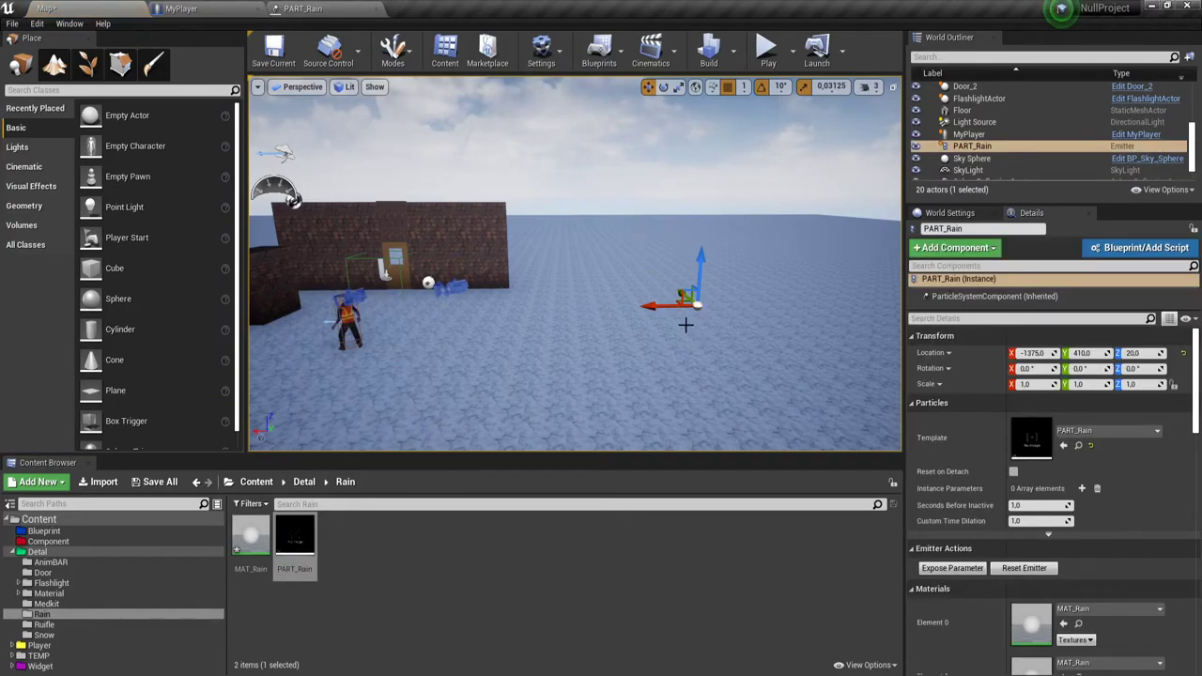
{"action": "left_click", "coordinate": [768, 49]}
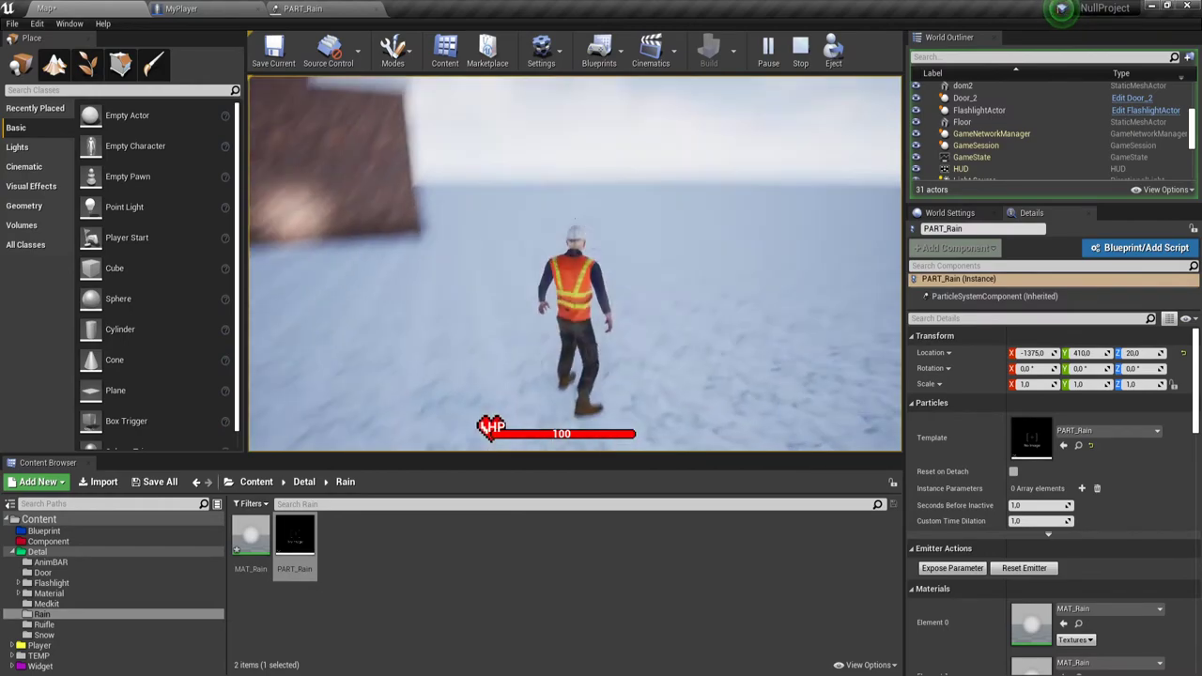
{"action": "key", "text": "Escape"}
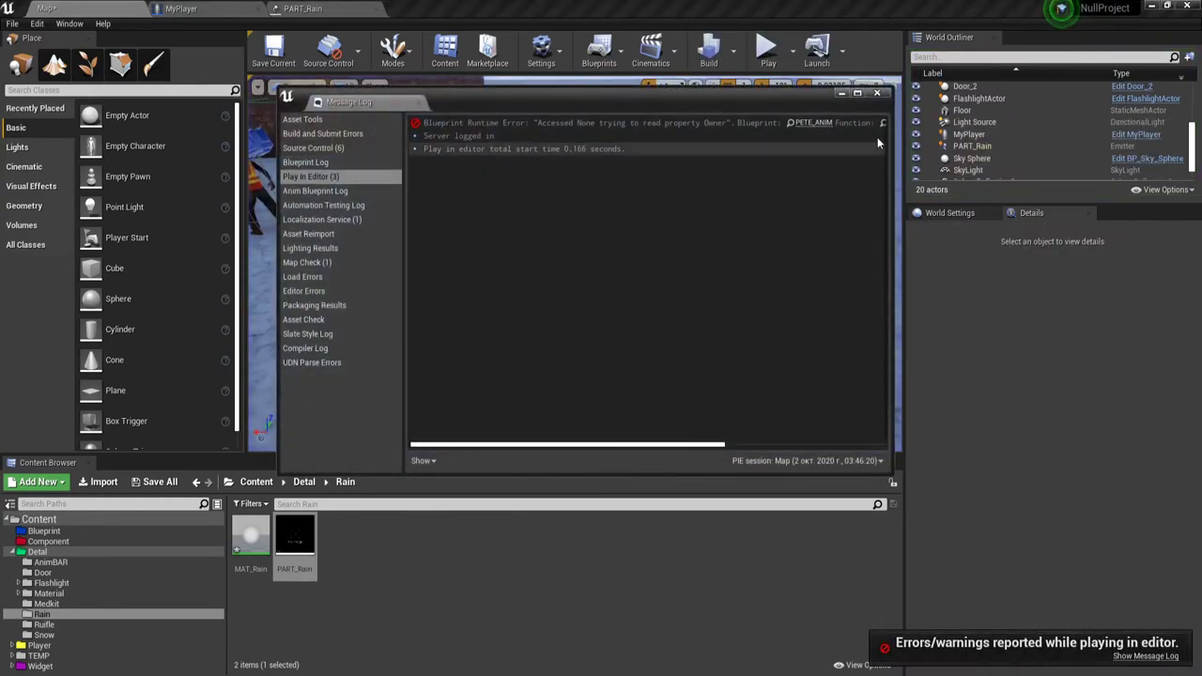
- Slide the PART_Rain emitter along Y to -1488 and start a new play test
{"action": "left_click", "coordinate": [638, 202]}
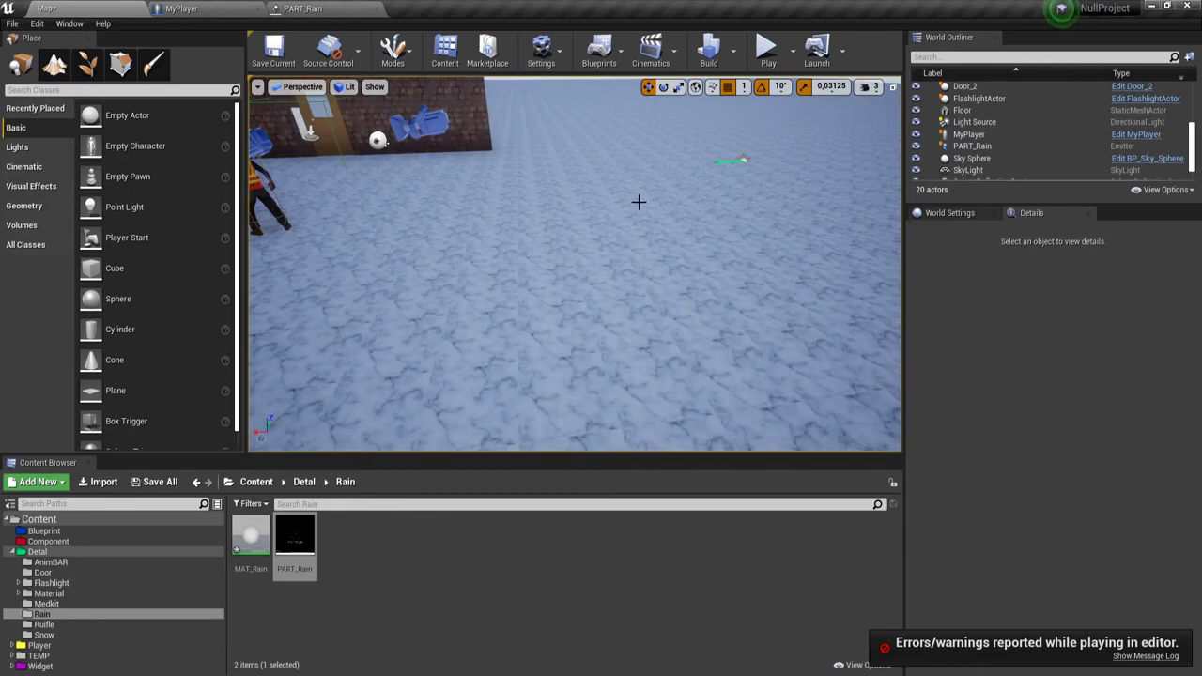
{"action": "left_click", "coordinate": [742, 161]}
{"action": "scroll", "coordinate": [685, 247], "scroll_direction": "down", "scroll_amount": 3}
{"action": "scroll", "coordinate": [685, 247], "scroll_direction": "down", "scroll_amount": 3}
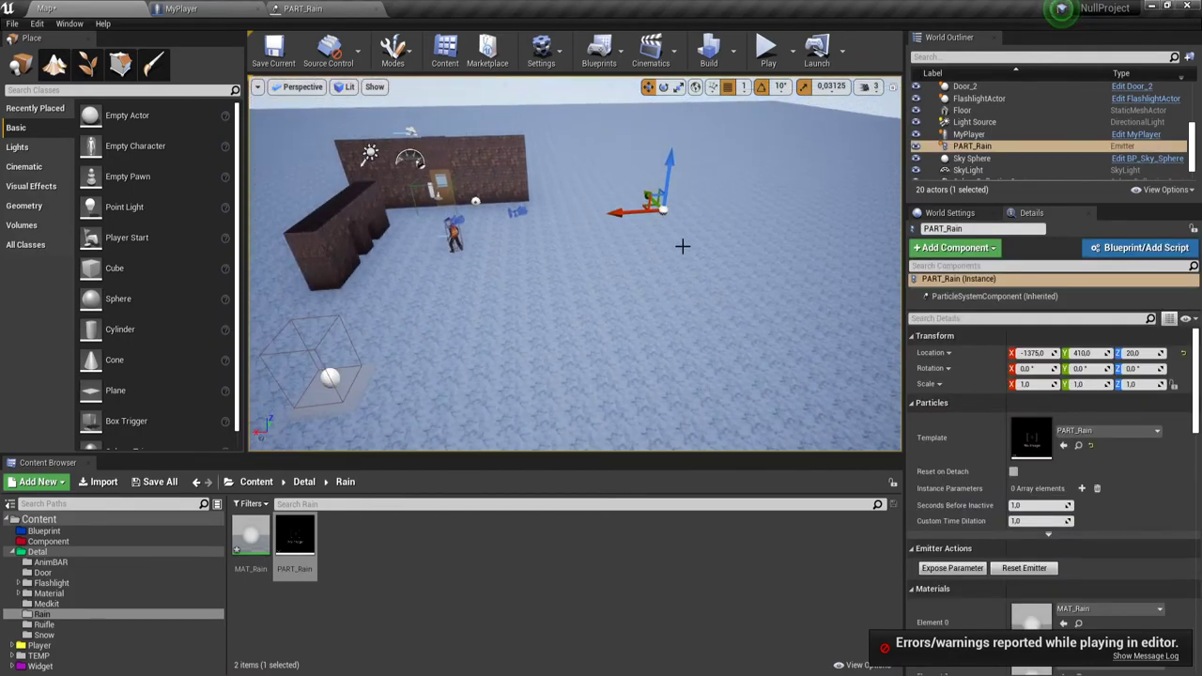
{"action": "scroll", "coordinate": [685, 248], "scroll_direction": "down", "scroll_amount": 3}
{"action": "right_click_drag", "start_coordinate": [680, 255], "coordinate": [679, 188]}
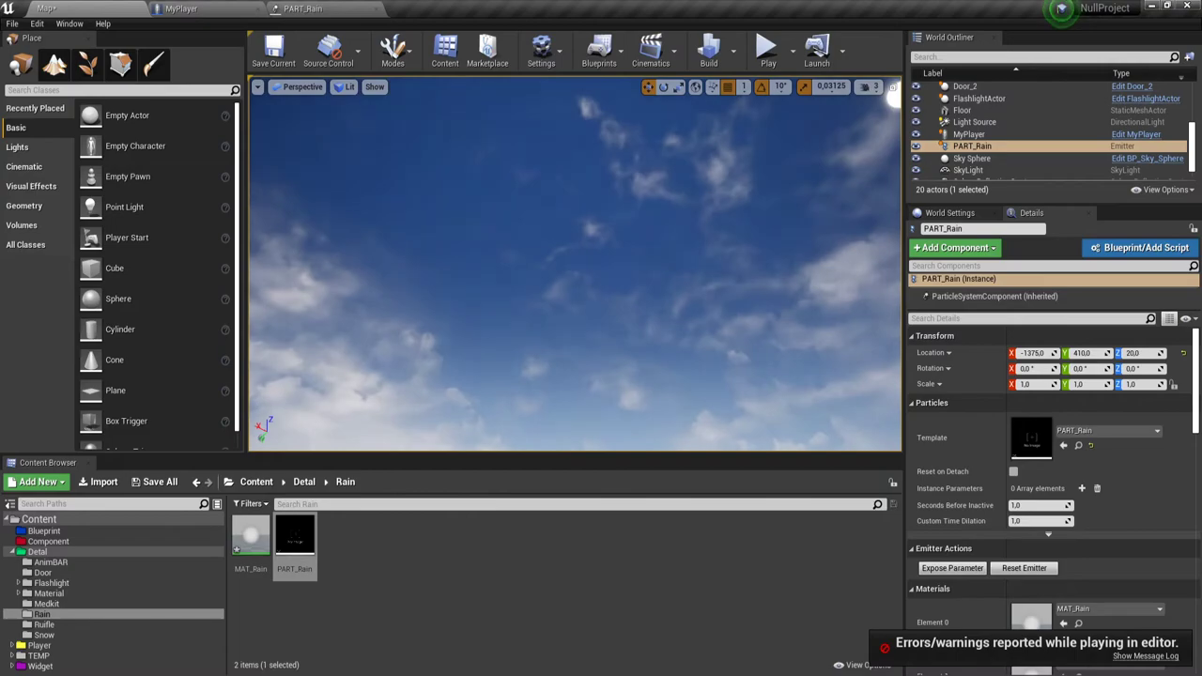
{"action": "right_click_drag", "start_coordinate": [575, 263], "coordinate": [575, 263]}
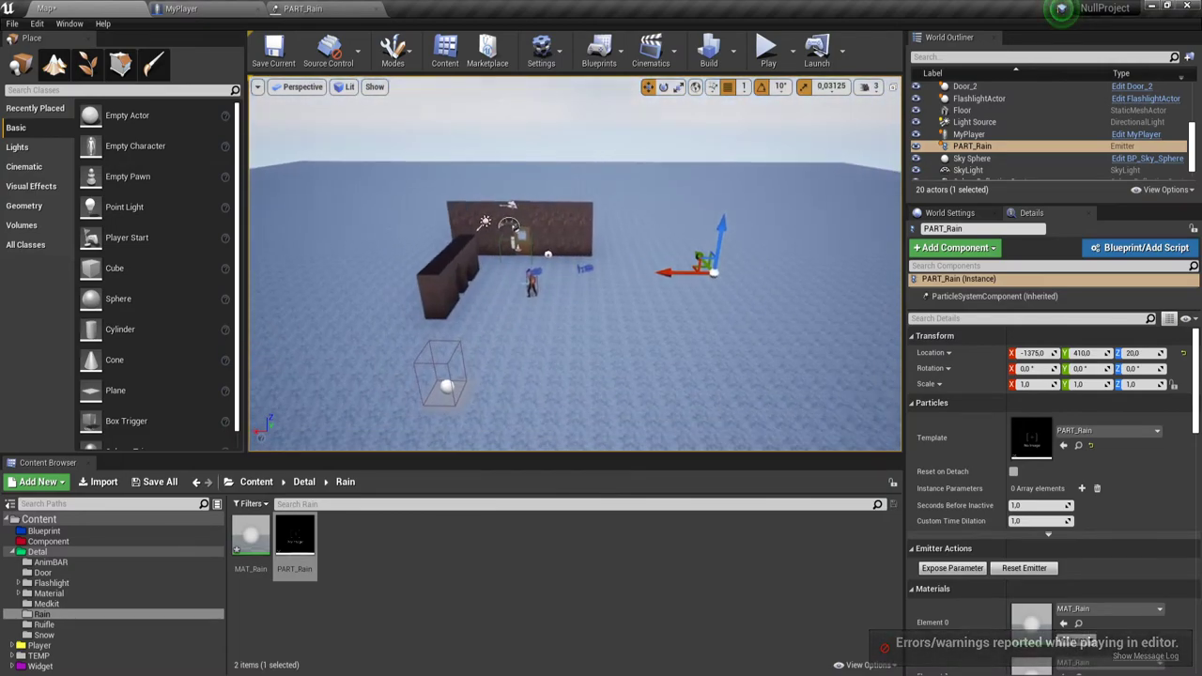
{"action": "right_click_drag", "start_coordinate": [430, 290], "coordinate": [428, 290]}
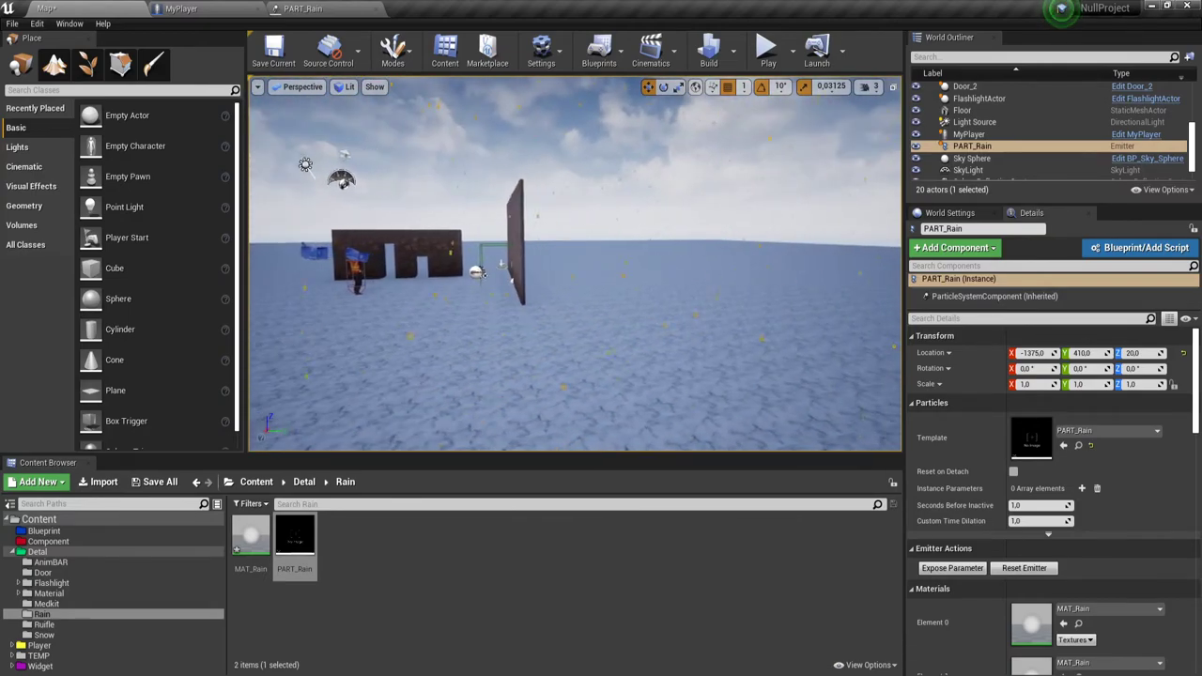
{"action": "right_click_drag", "start_coordinate": [562, 298], "coordinate": [562, 299]}
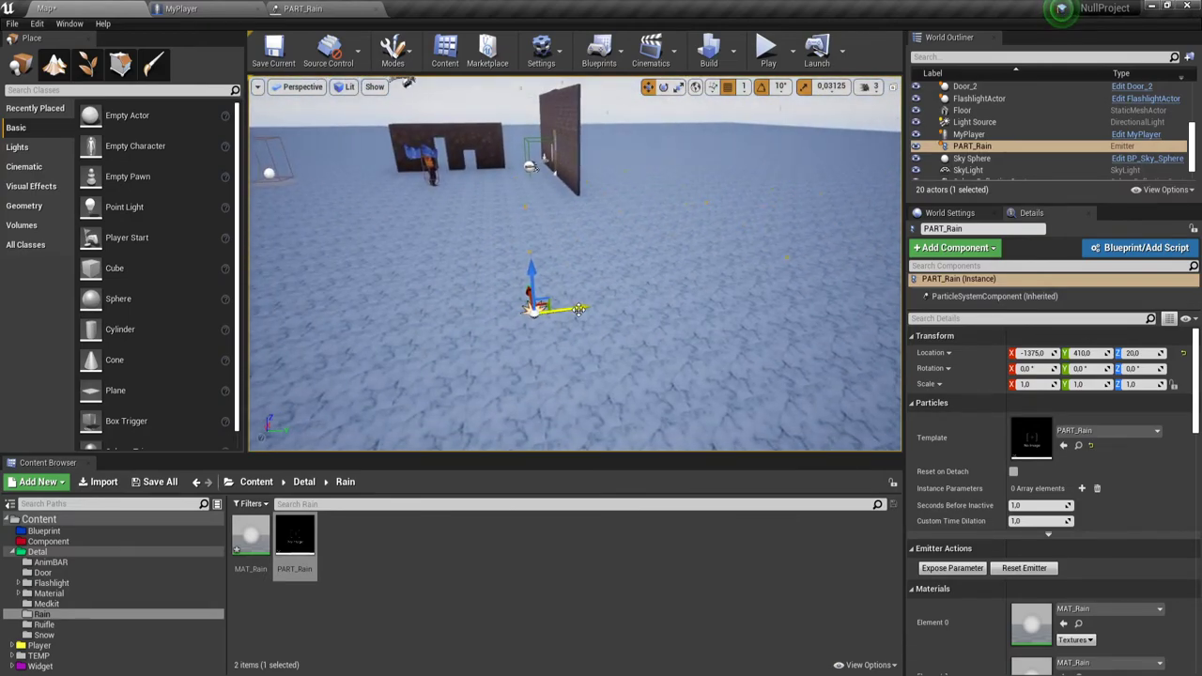
{"action": "key", "text": "f"}
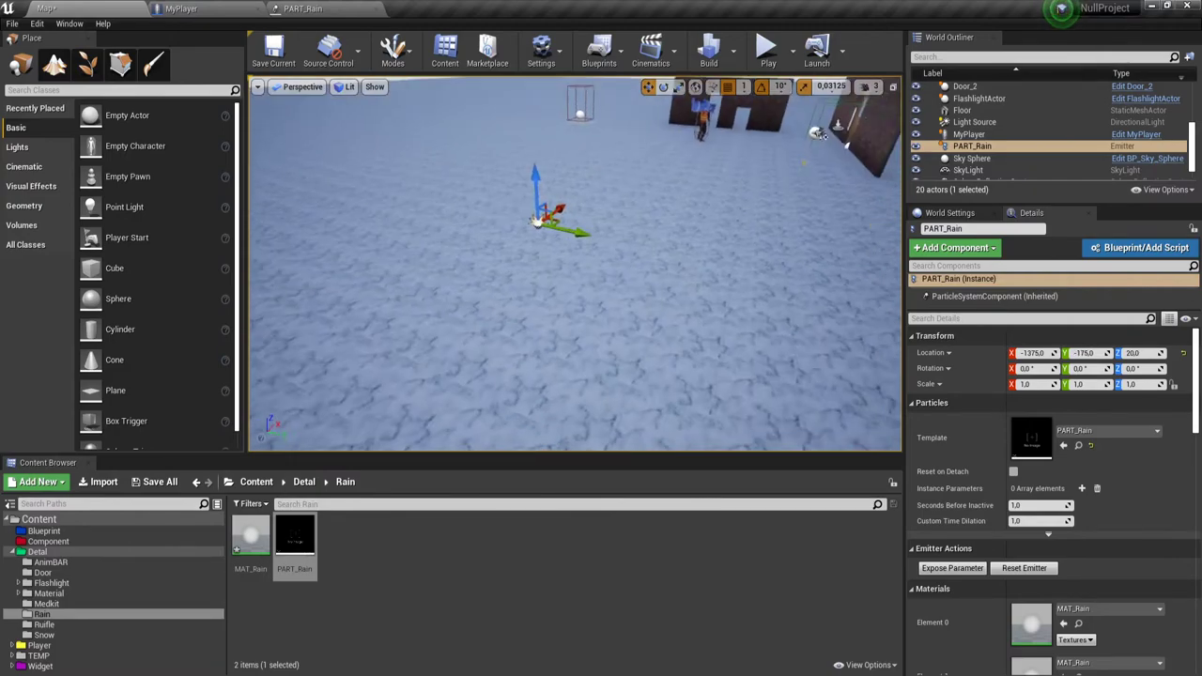
{"action": "right_click_drag", "start_coordinate": [620, 261], "coordinate": [620, 261]}
{"action": "left_click_drag", "start_coordinate": [558, 235], "coordinate": [254, 177]}
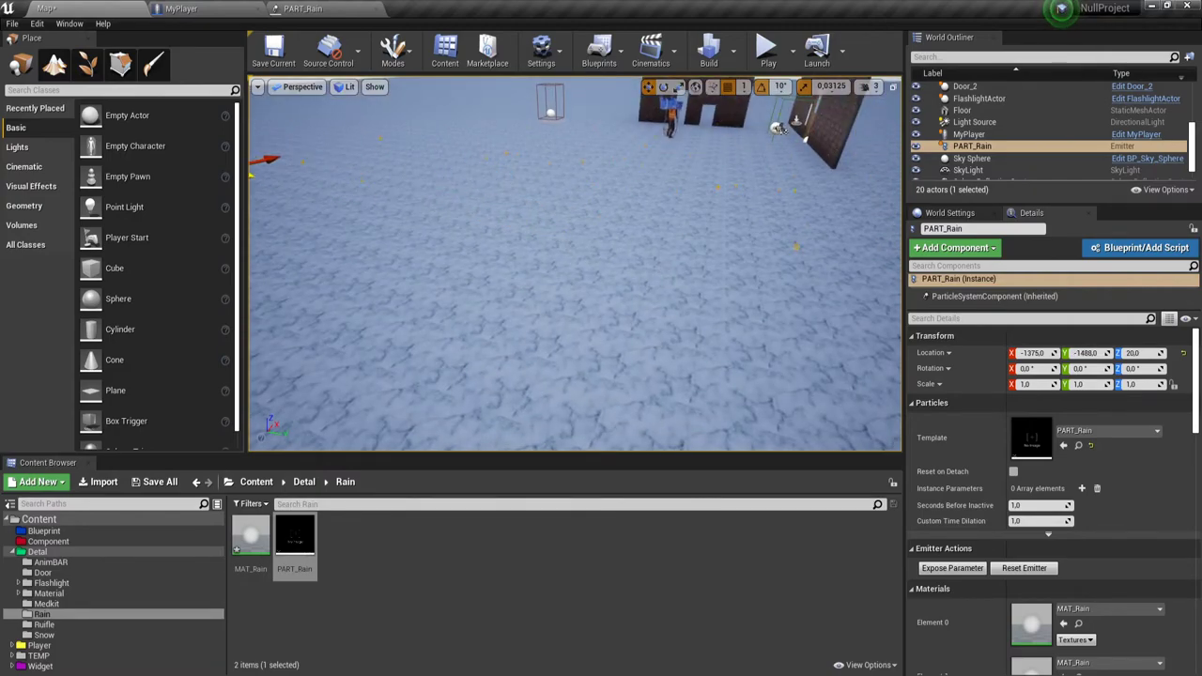
{"action": "left_click", "coordinate": [767, 48]}
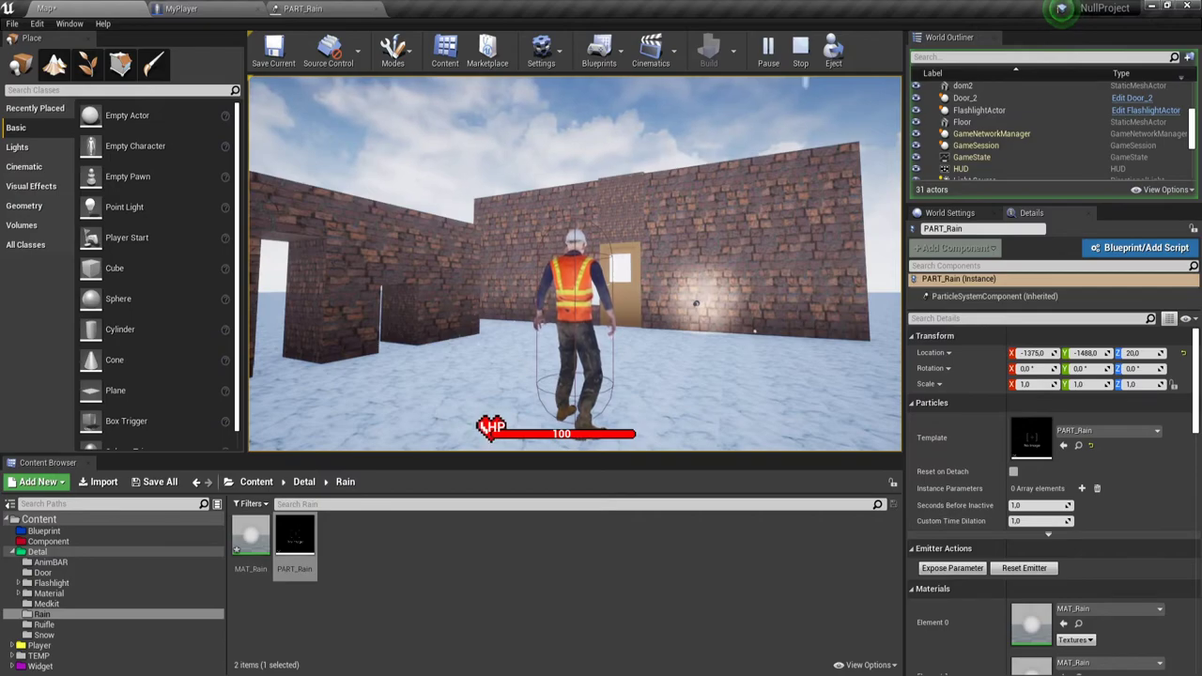
- Stop the play test, set the Initial Location Max Z to 0, and save PART_Rain
{"action": "key", "text": "Escape"}
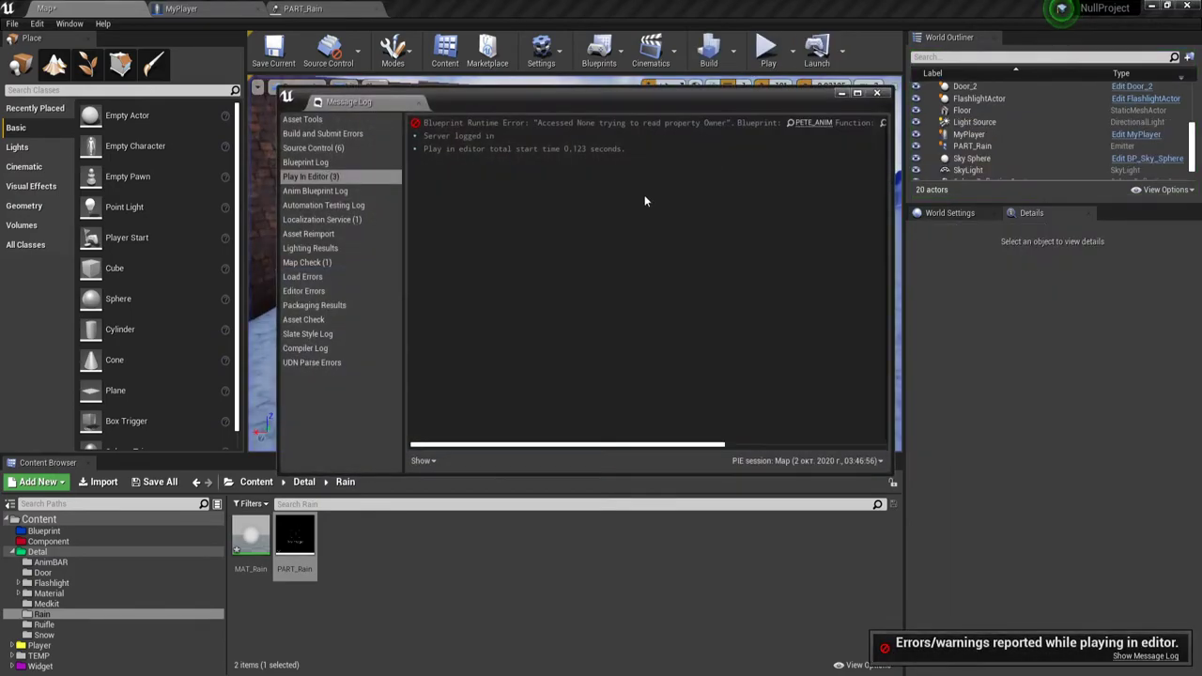
{"action": "left_click", "coordinate": [879, 95]}
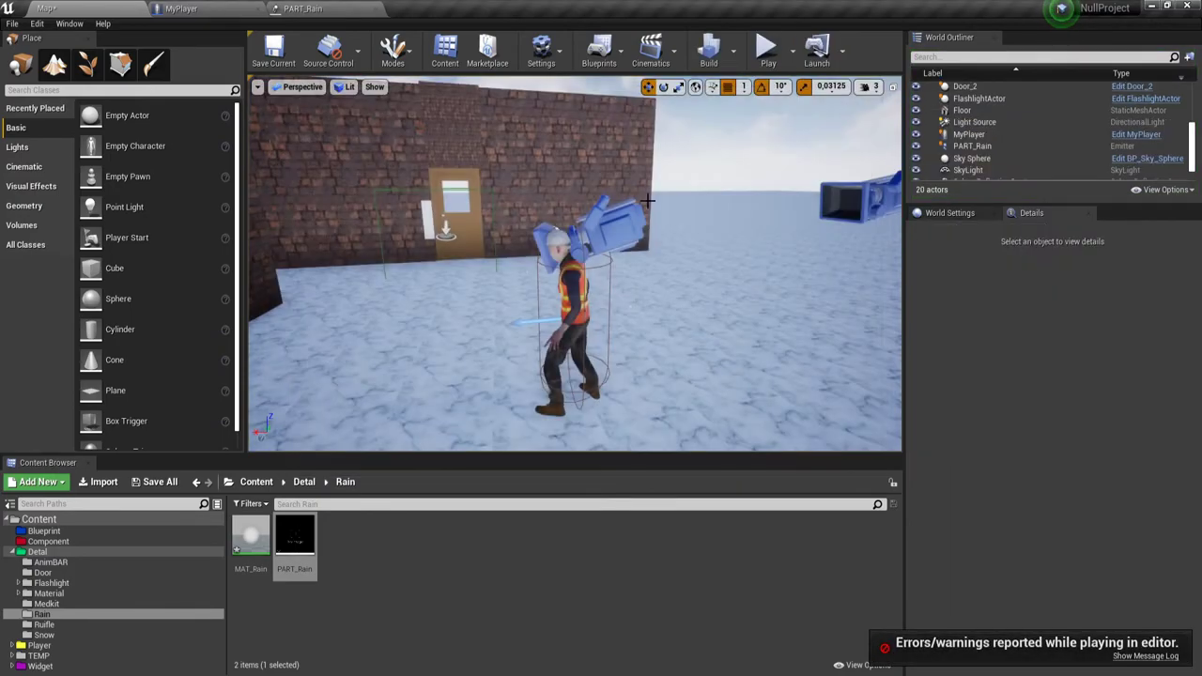
{"action": "left_click", "coordinate": [305, 9]}
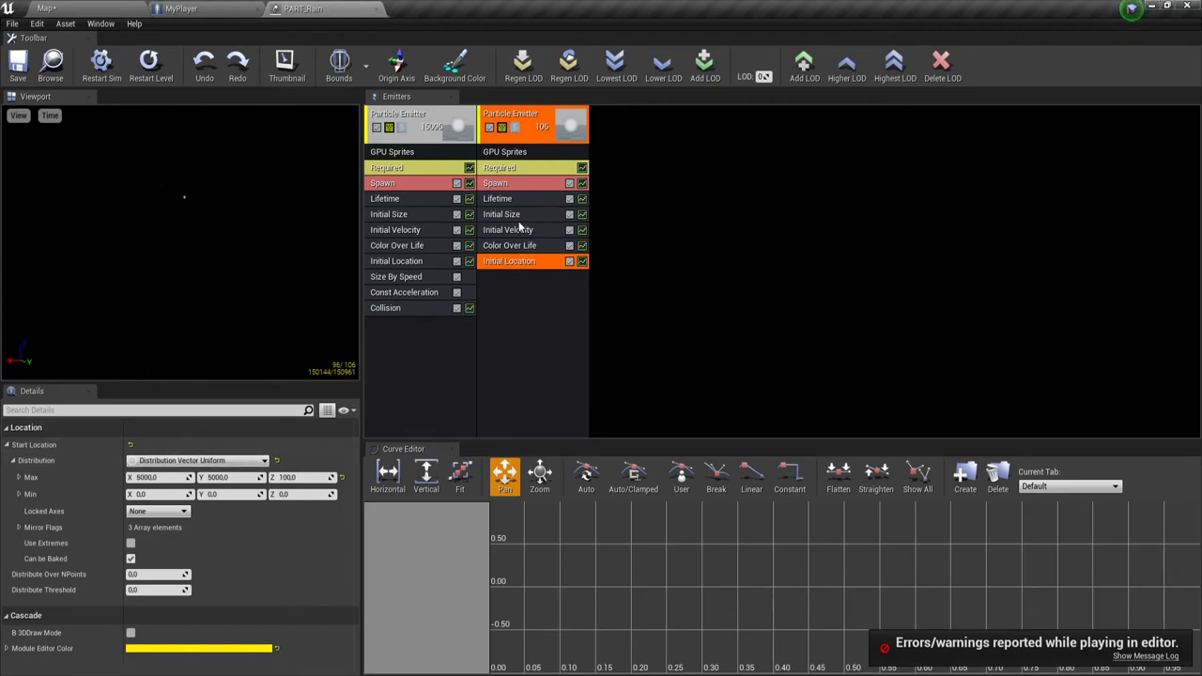
{"action": "left_click", "coordinate": [289, 477]}
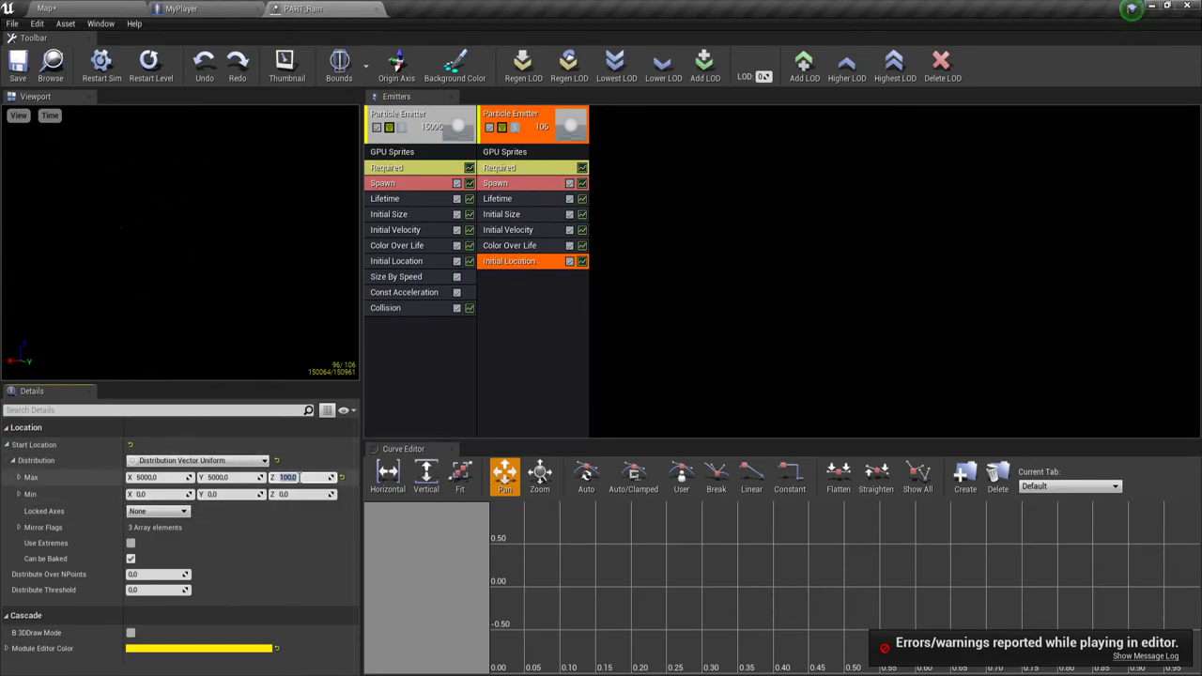
{"action": "type", "text": "0"}
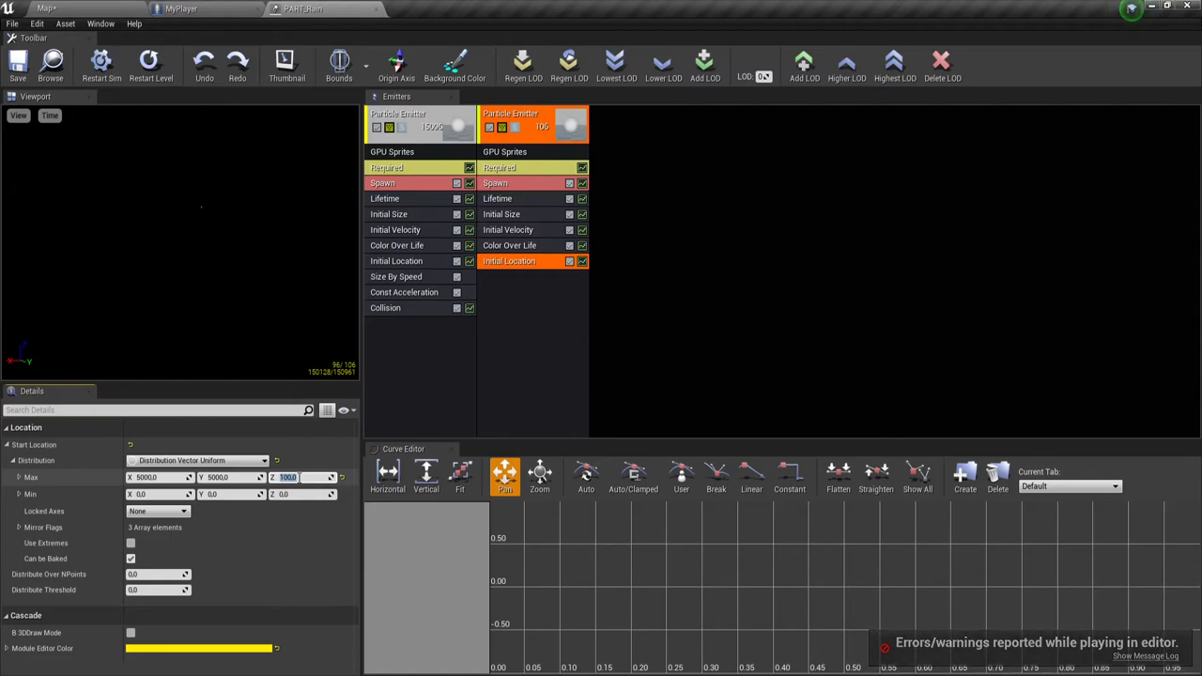
{"action": "left_click", "coordinate": [556, 345]}
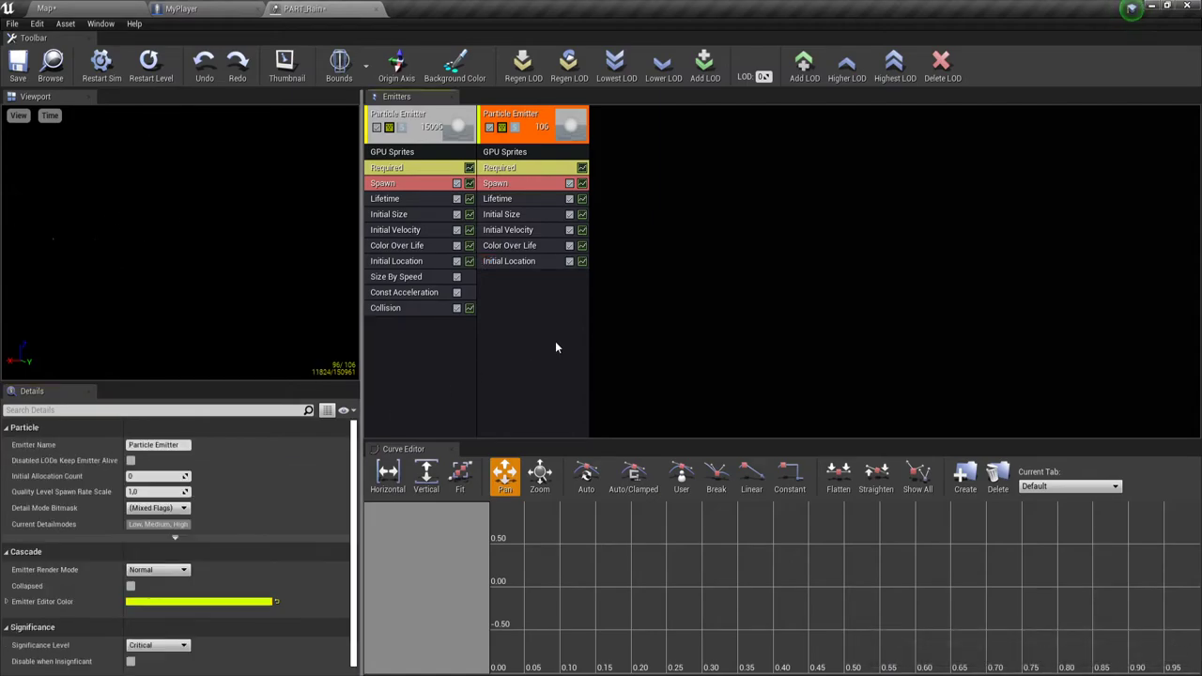
{"action": "left_click", "coordinate": [18, 64]}
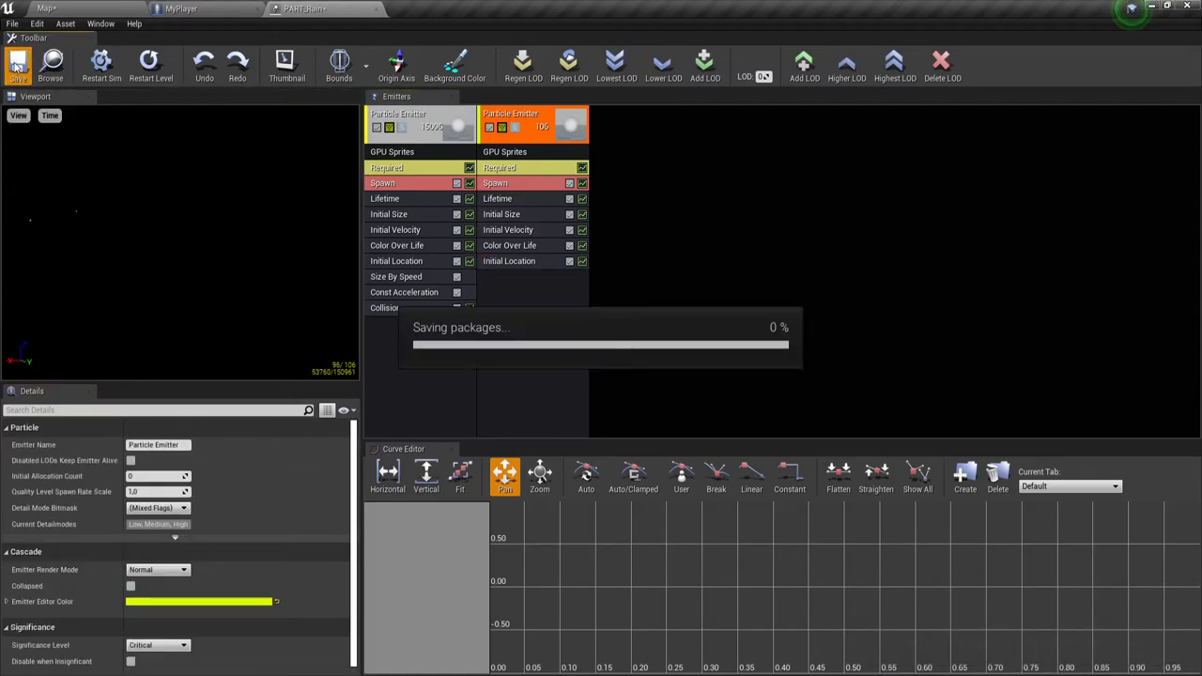
- Restart the rain preview, save it again, and save all changed assets
{"action": "left_click", "coordinate": [95, 13]}
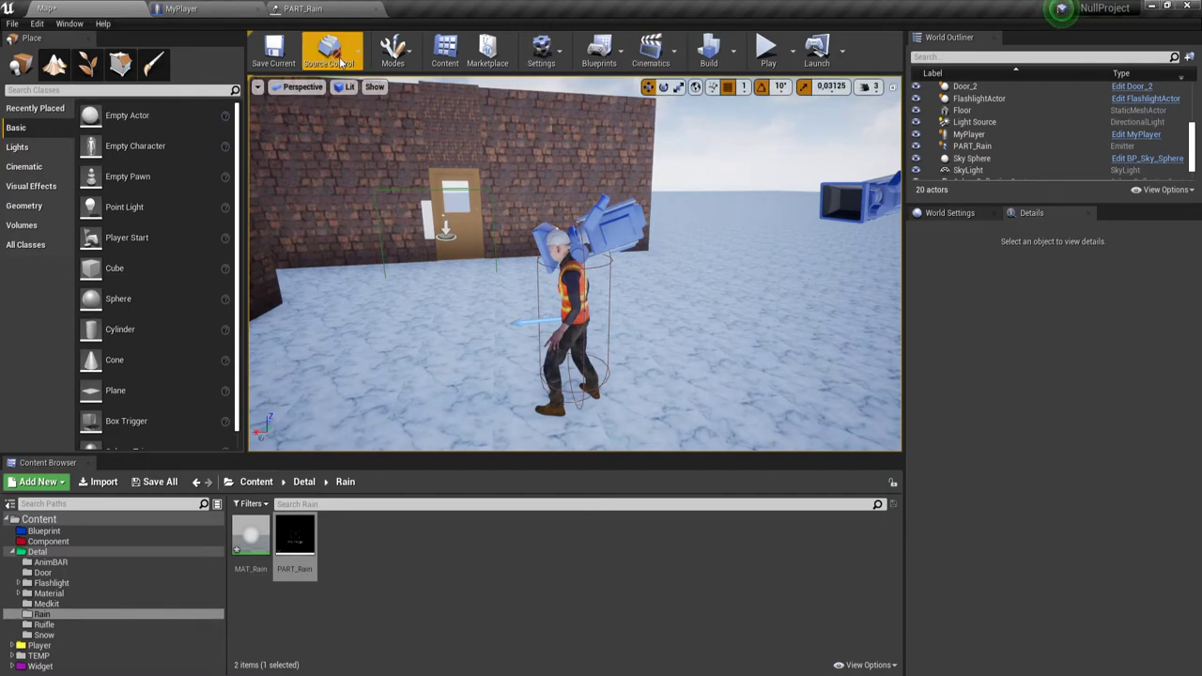
{"action": "left_click", "coordinate": [317, 8]}
{"action": "left_click", "coordinate": [160, 67]}
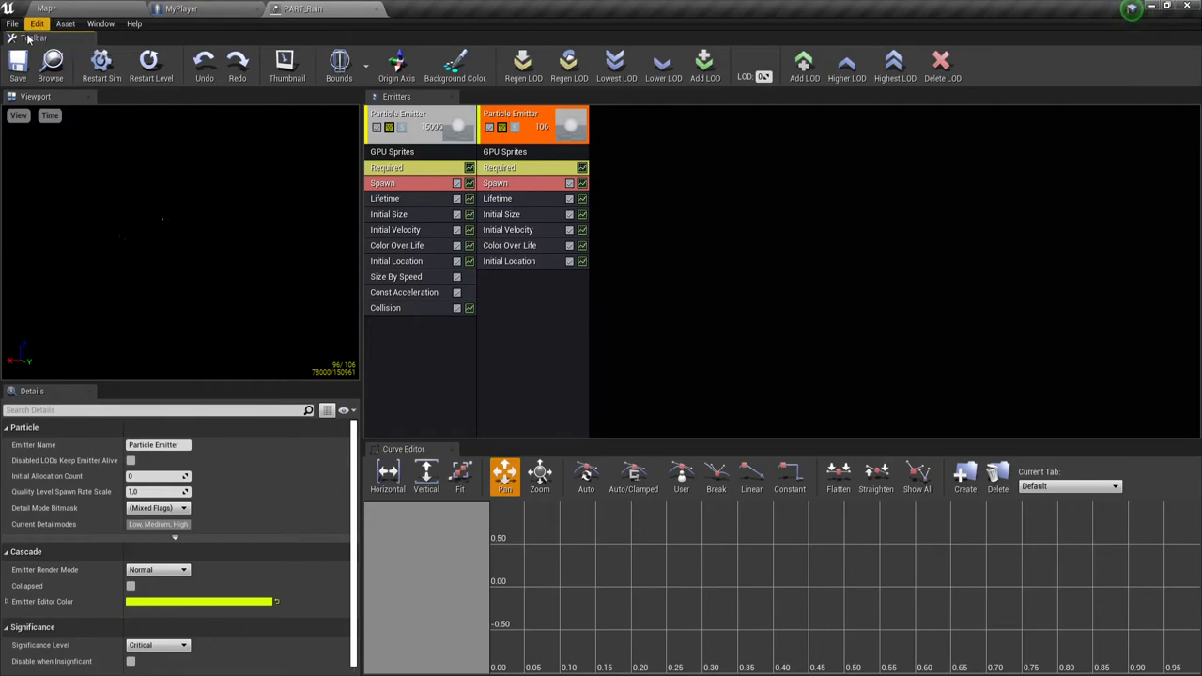
{"action": "left_click", "coordinate": [18, 64]}
{"action": "left_click", "coordinate": [75, 9]}
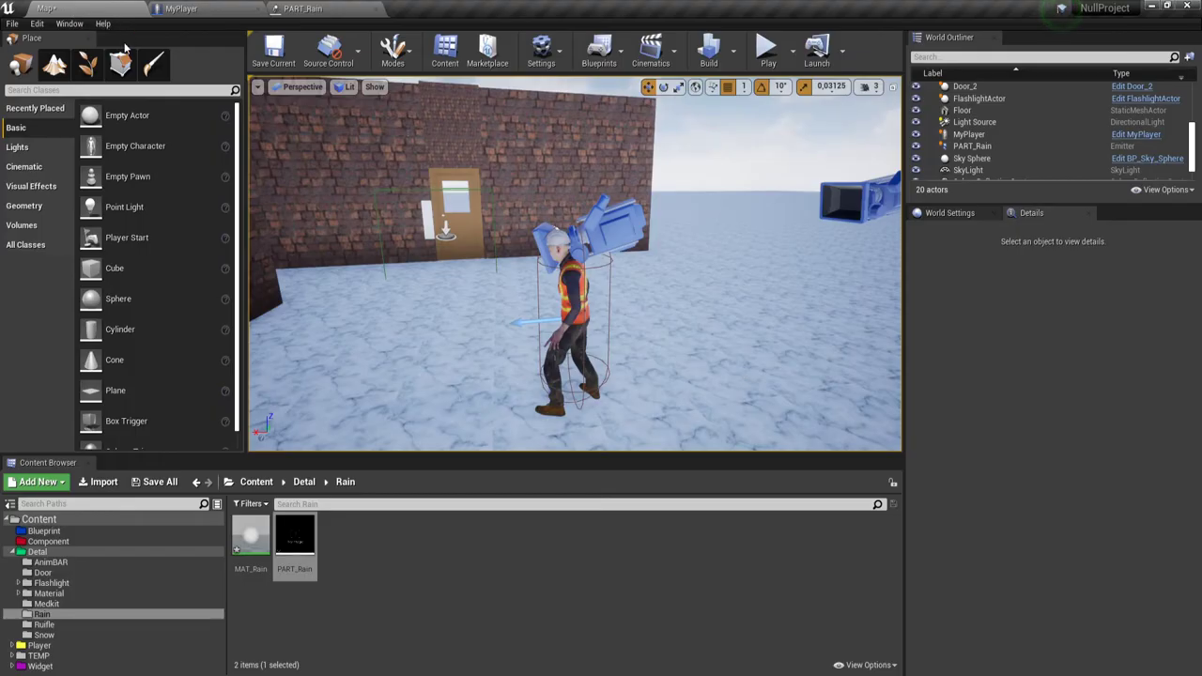
{"action": "left_click", "coordinate": [160, 482]}
{"action": "left_click", "coordinate": [713, 464]}
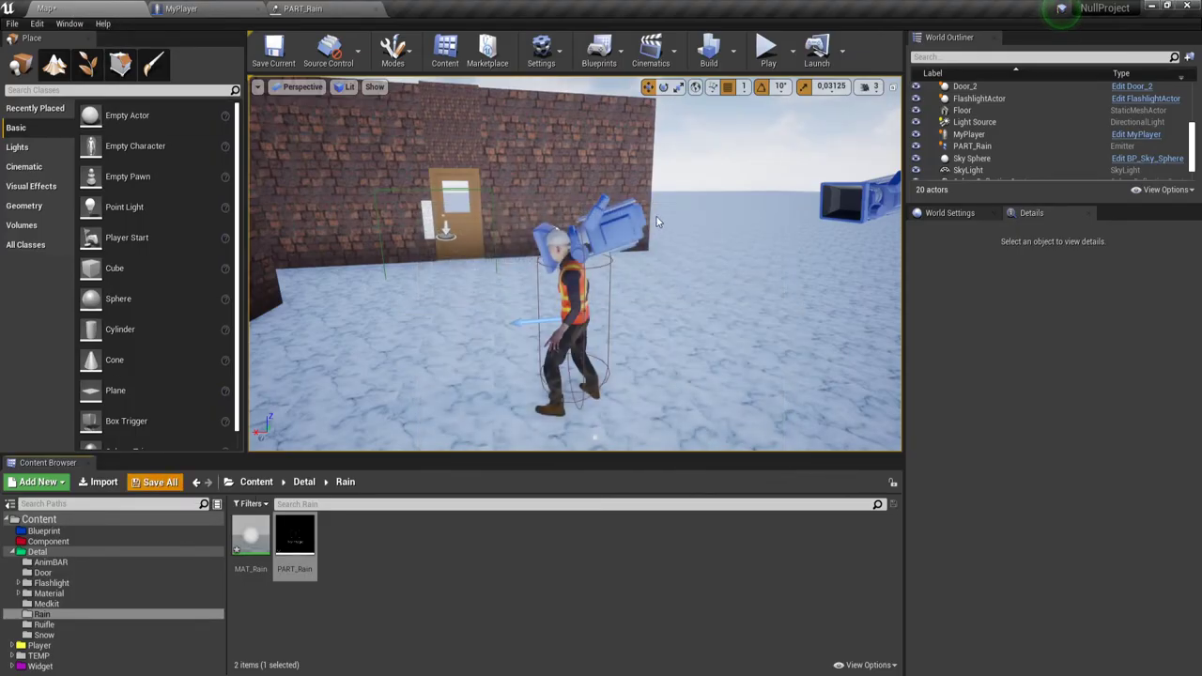
{"action": "left_click", "coordinate": [766, 47]}
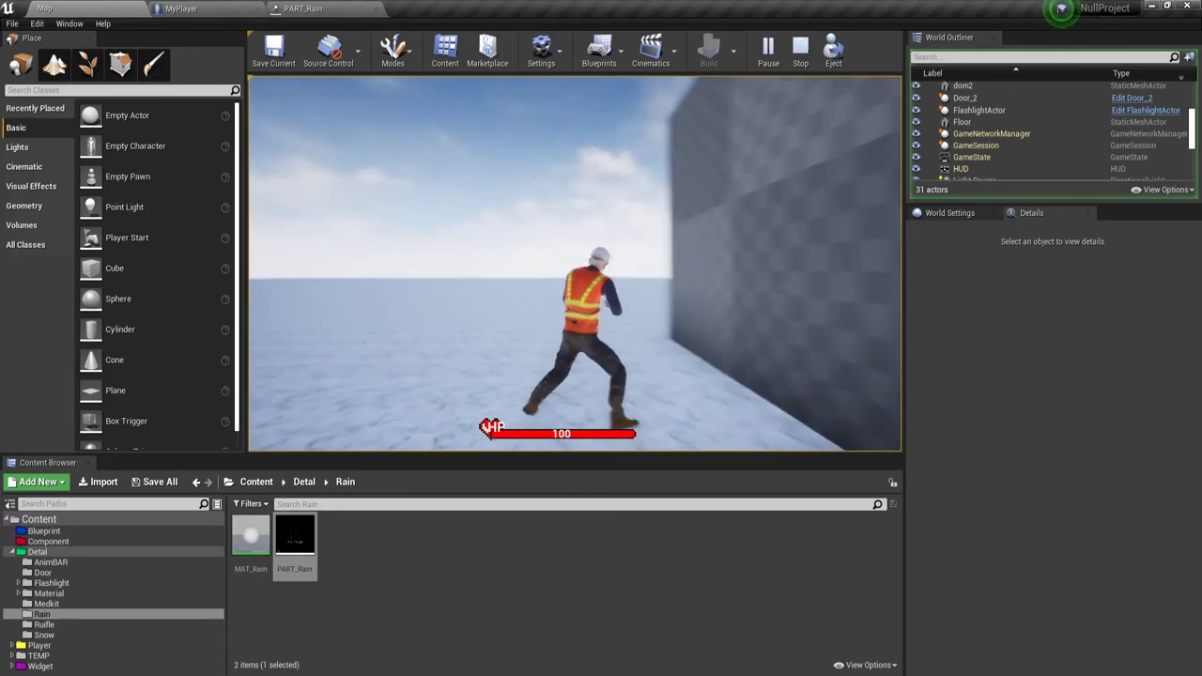
{"action": "key", "text": "Escape"}
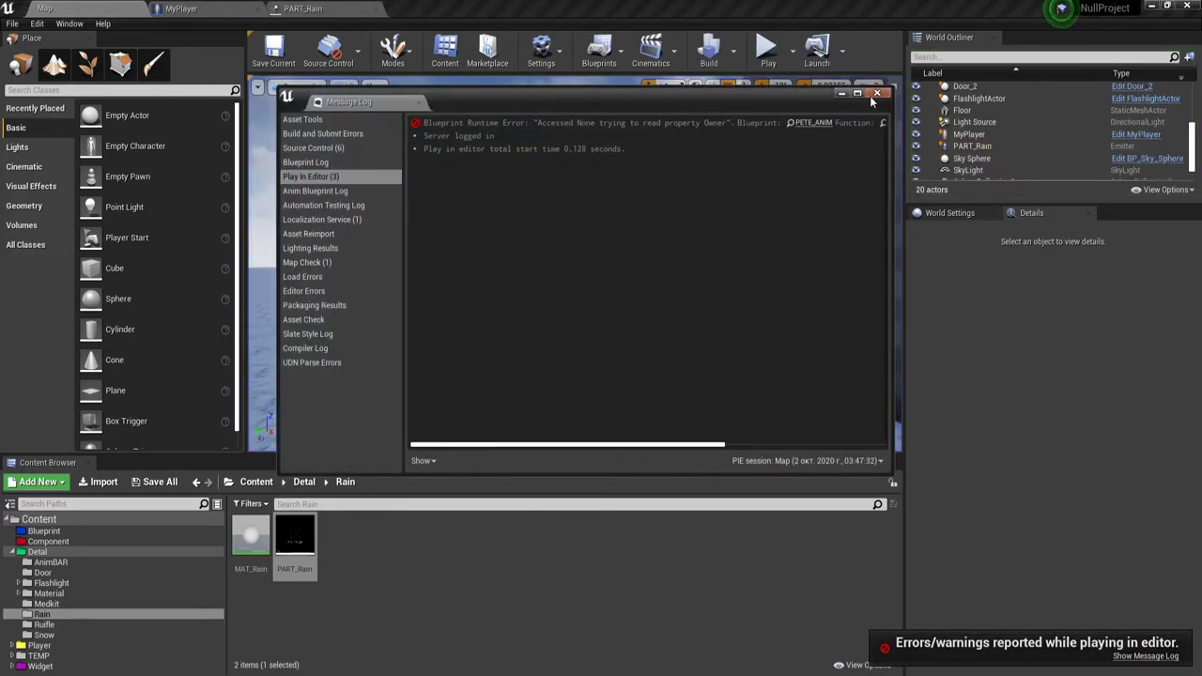
{"action": "left_click", "coordinate": [873, 93]}
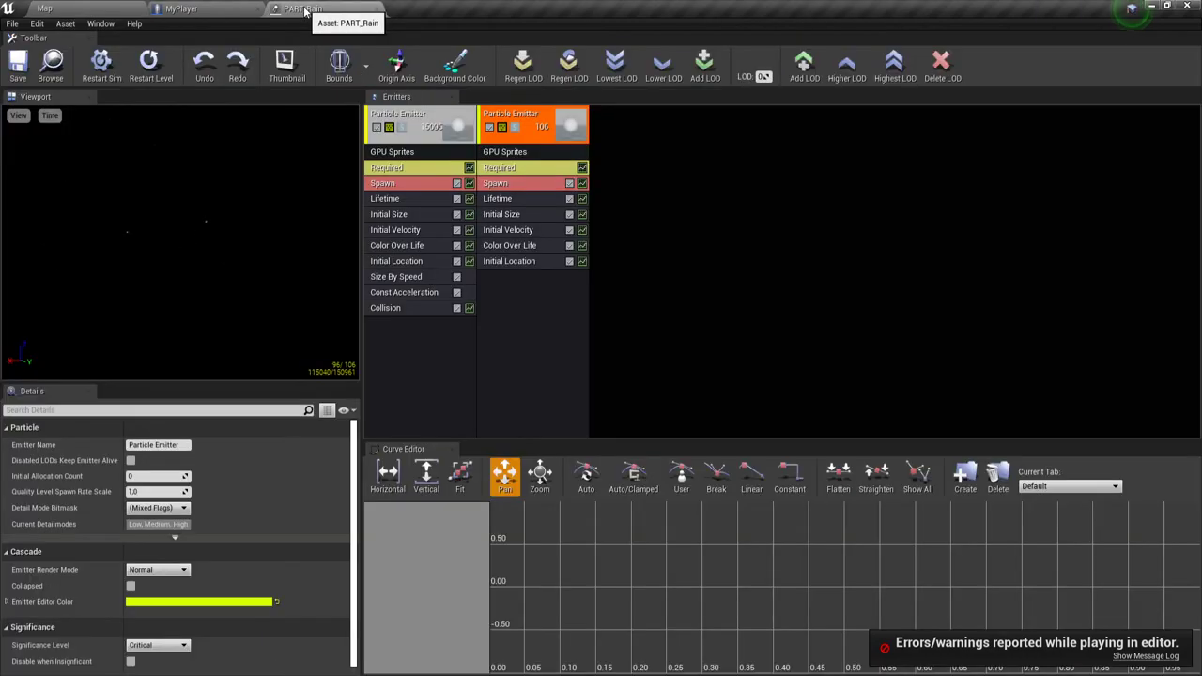
- Set spawn Rate Constant to 50000 on the first emitter and 1500 on the second, then restart the preview
{"action": "left_click", "coordinate": [343, 10]}
{"action": "left_click", "coordinate": [396, 185]}
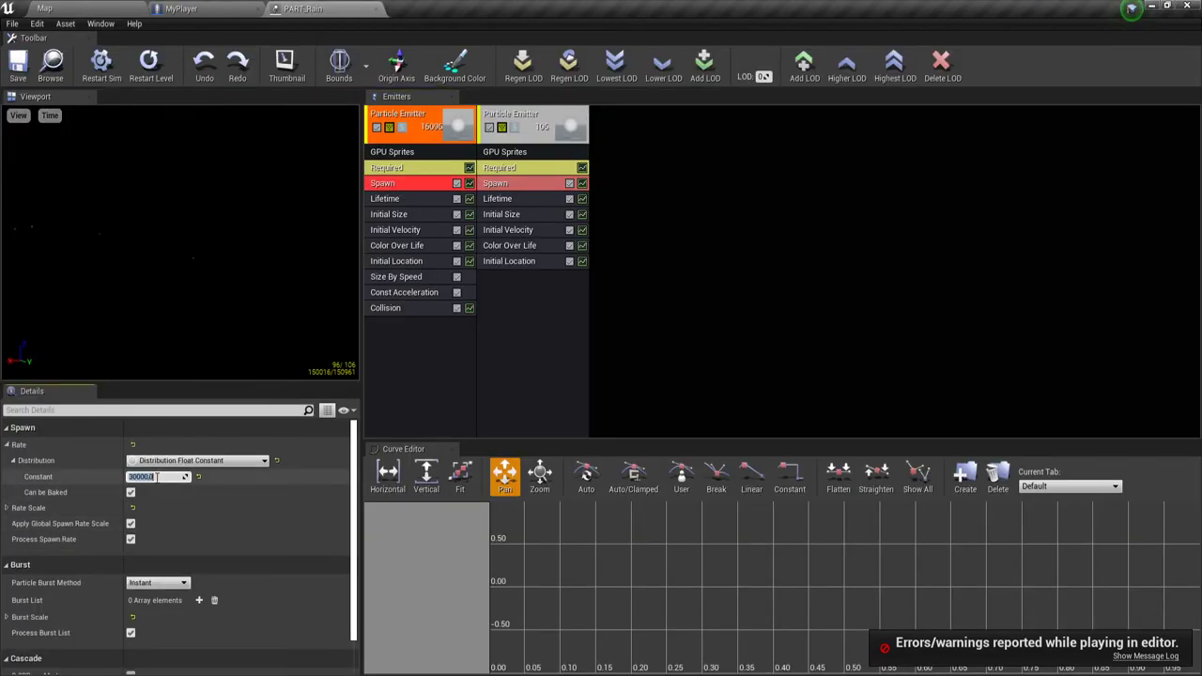
{"action": "type", "text": "0"}
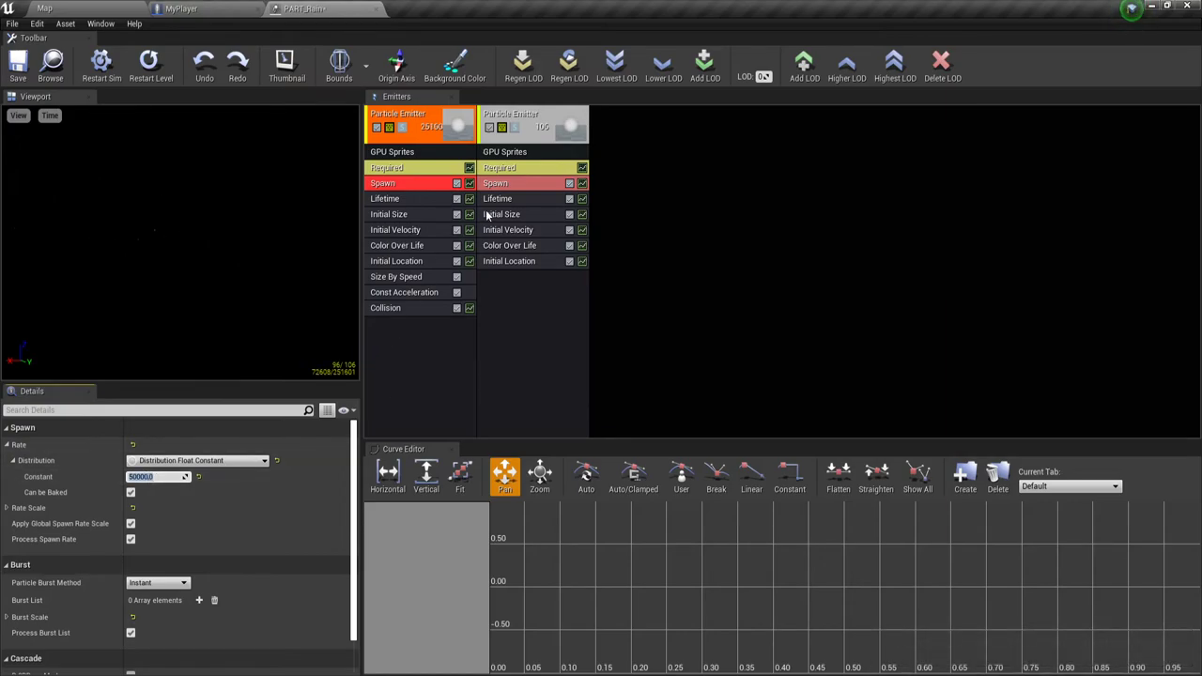
{"action": "left_click", "coordinate": [508, 186]}
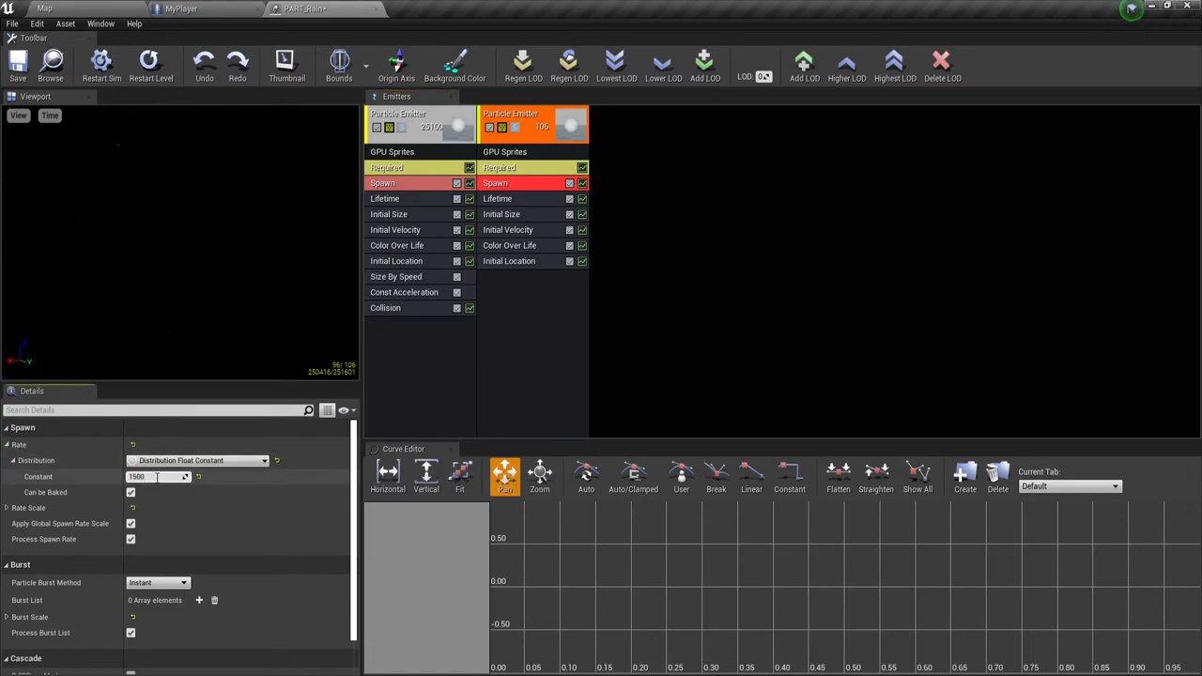
{"action": "left_click", "coordinate": [543, 332]}
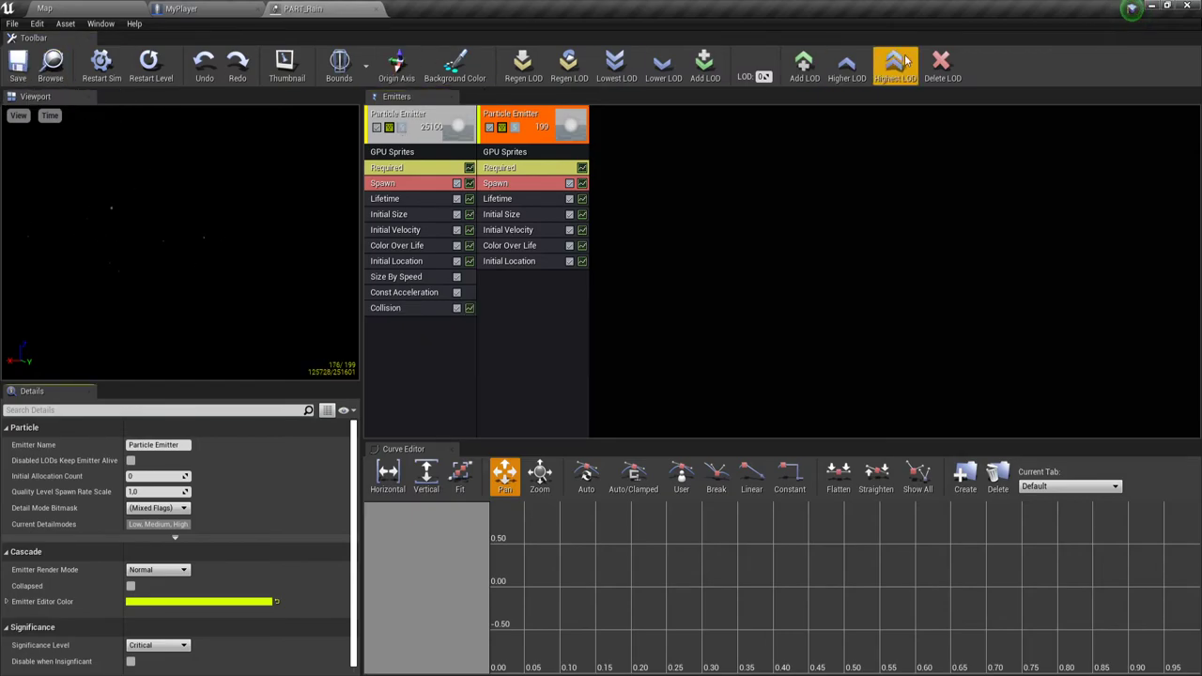
{"action": "left_click", "coordinate": [114, 66]}
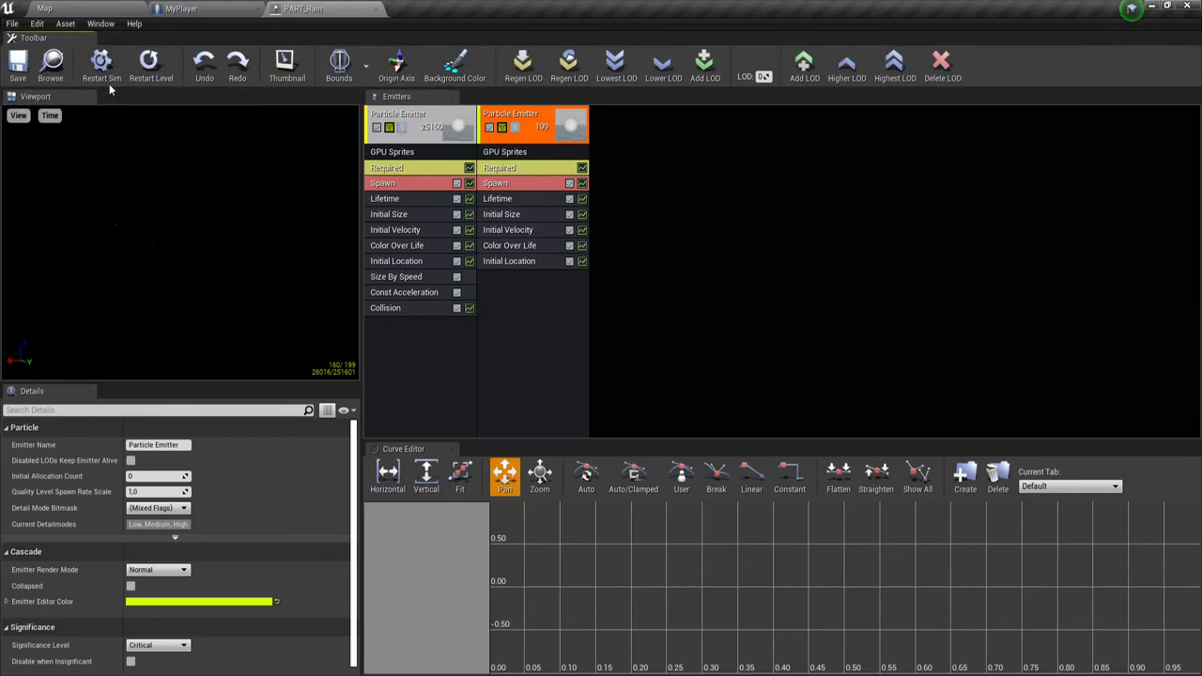
{"action": "left_click", "coordinate": [64, 9]}
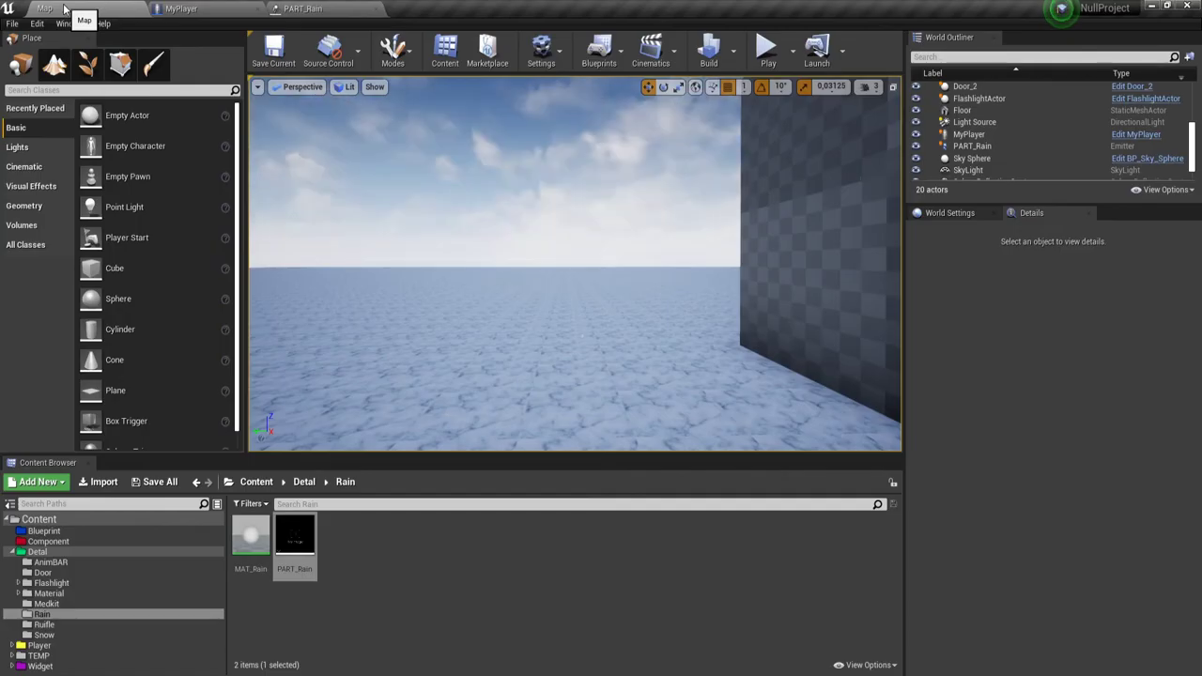
{"action": "left_click", "coordinate": [771, 51]}
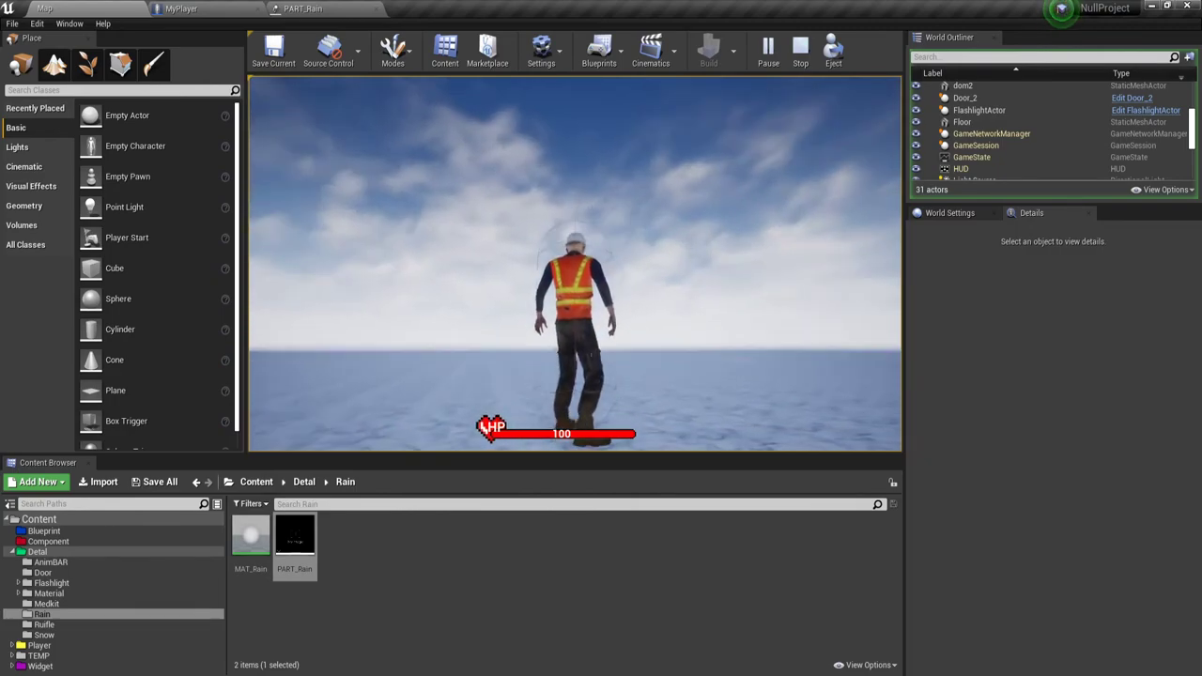
{"action": "key", "text": "Escape"}
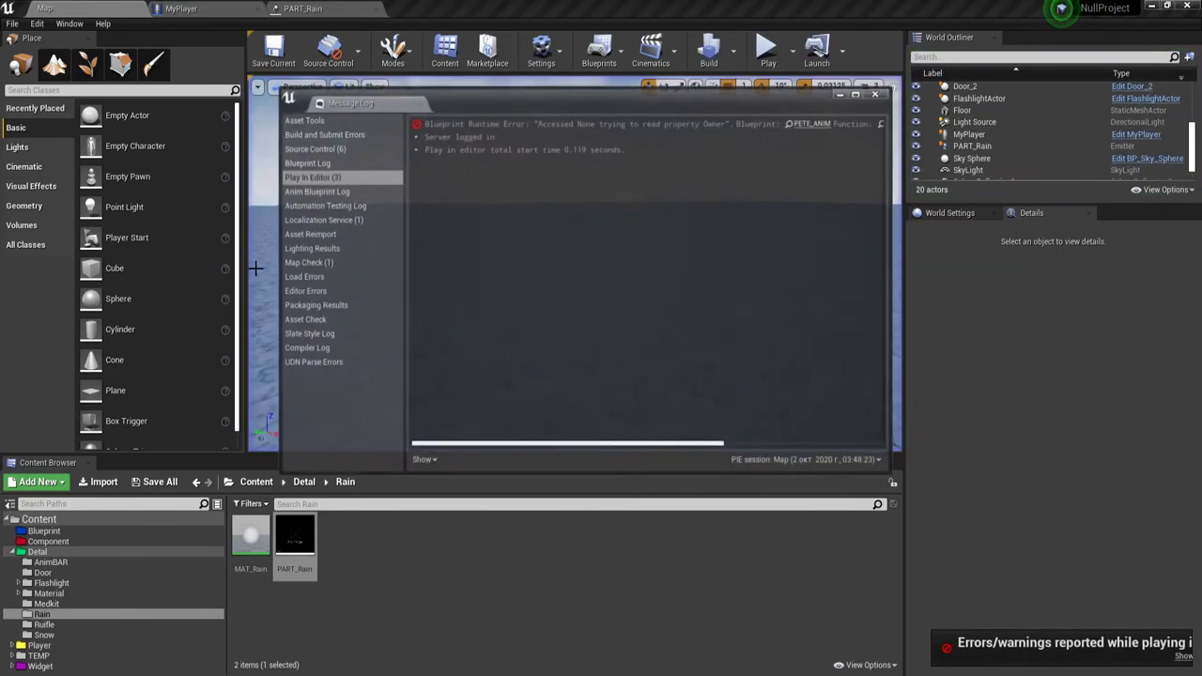
{"action": "left_click", "coordinate": [874, 94]}
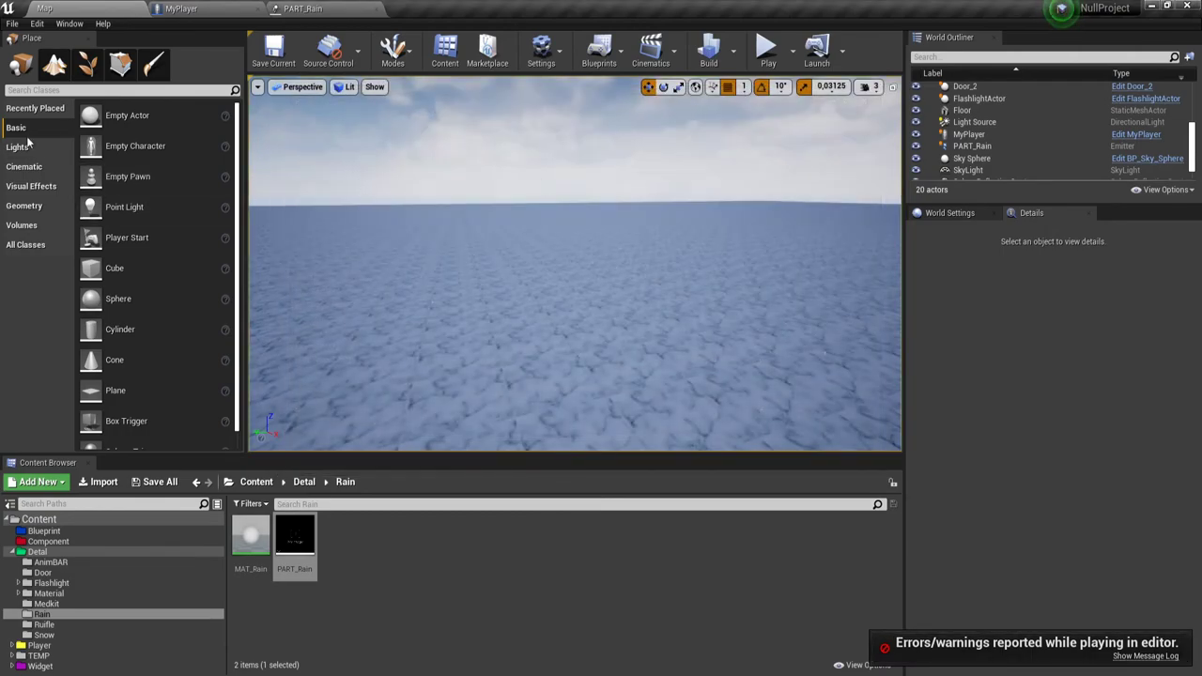
- Search the Place panel for 'fog', drop an Exponential Height Fog into the level and select it
{"action": "left_click", "coordinate": [92, 90]}
{"action": "type", "text": "f"}
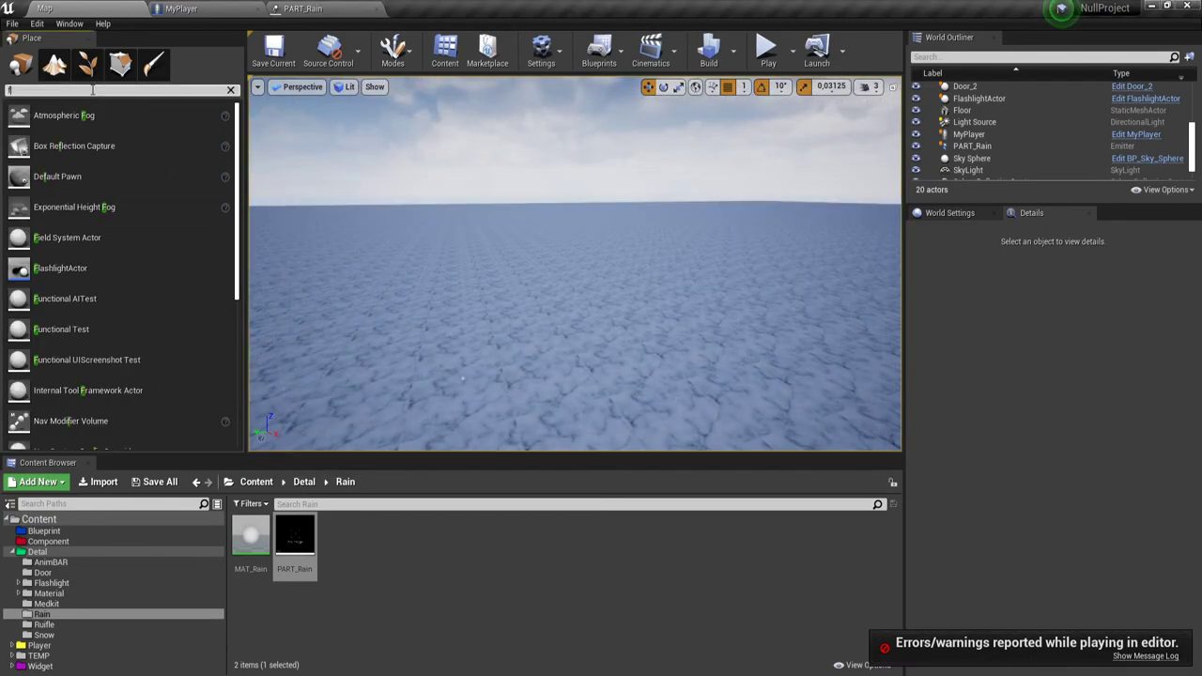
{"action": "type", "text": "og"}
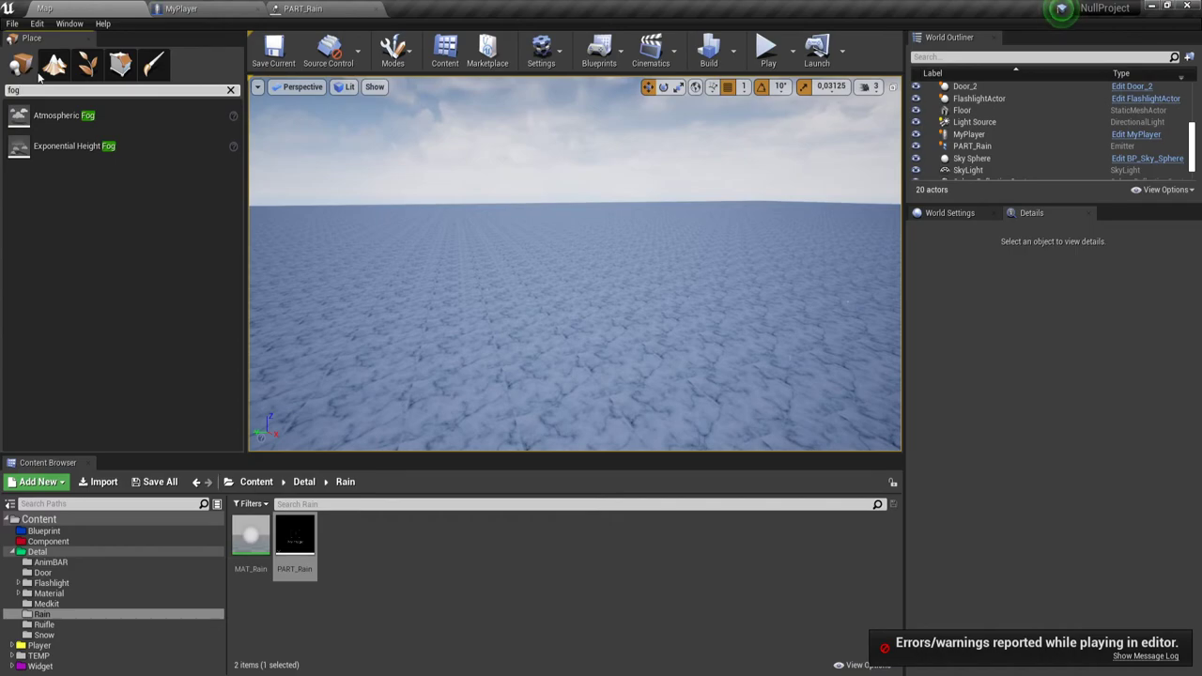
{"action": "left_click_drag", "start_coordinate": [66, 146], "coordinate": [442, 150]}
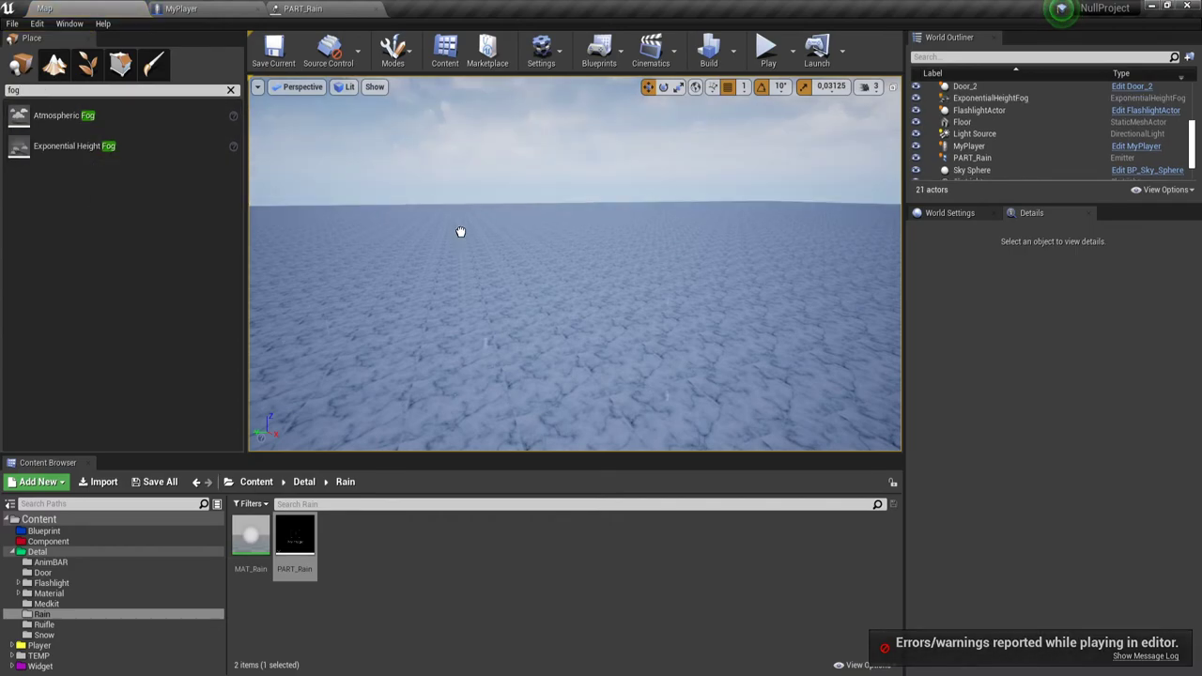
{"action": "right_click_drag", "start_coordinate": [460, 232], "coordinate": [475, 246]}
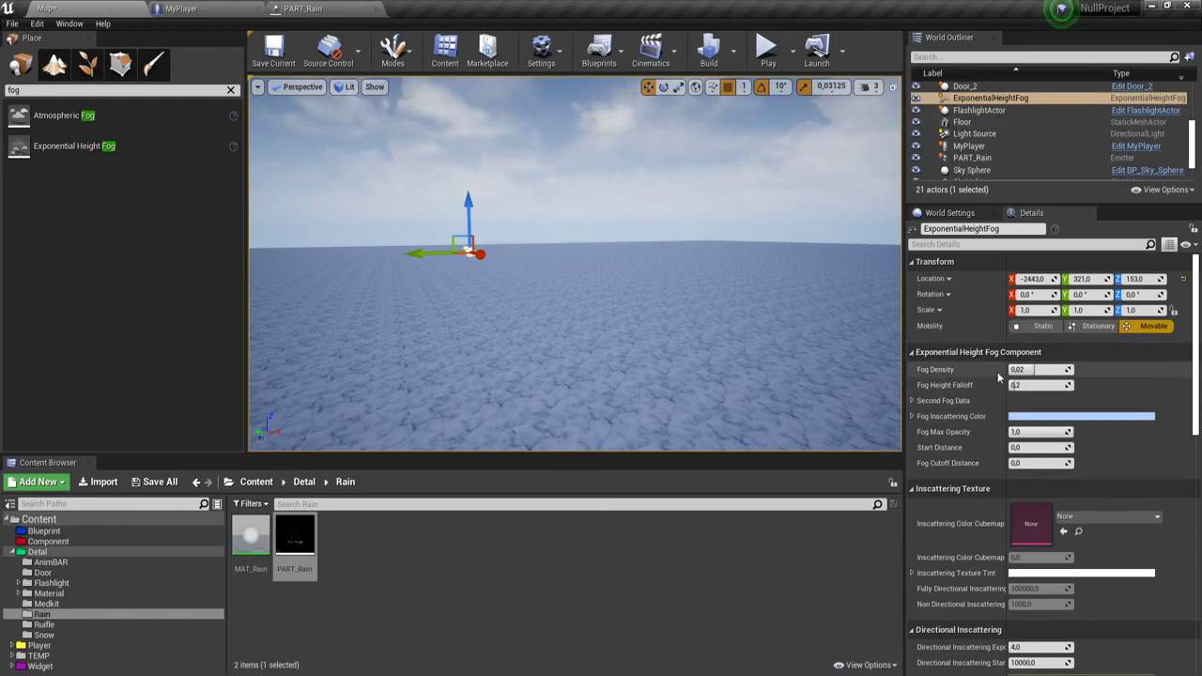
- Raise Fog Density to about 0.0395 and tint the inscattering colour a darker, saturated blue
{"action": "left_click_drag", "start_coordinate": [1030, 369], "coordinate": [1043, 369]}
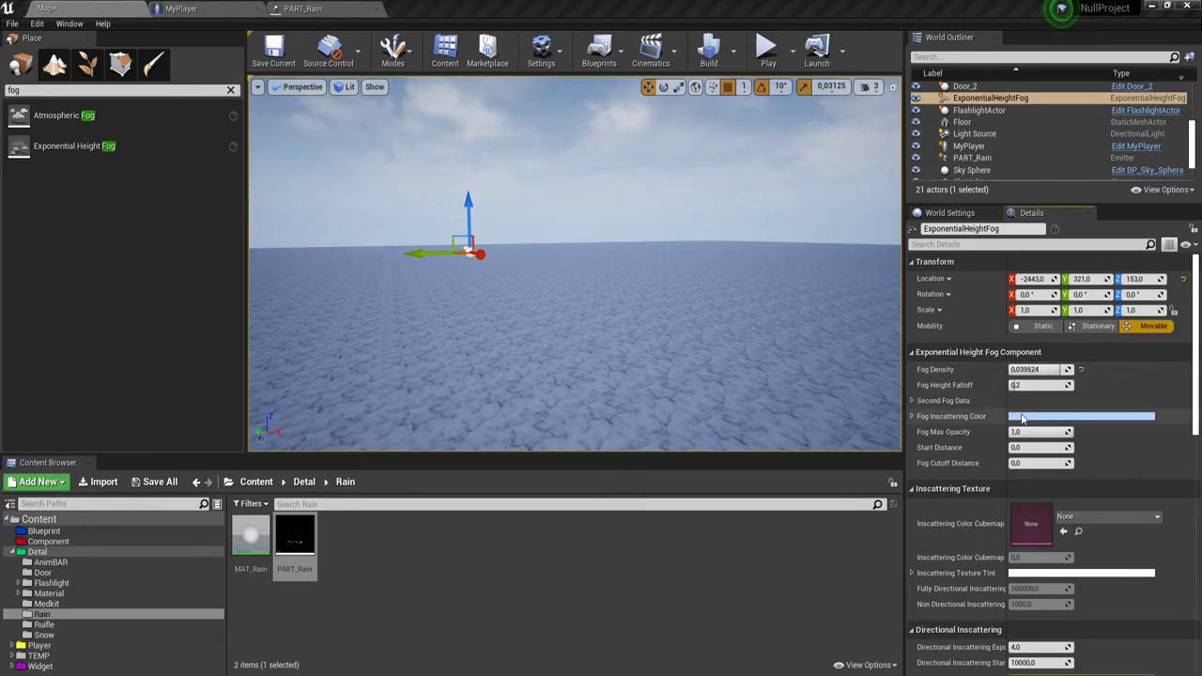
{"action": "left_click", "coordinate": [1024, 416]}
{"action": "left_click_drag", "start_coordinate": [933, 395], "coordinate": [936, 451]}
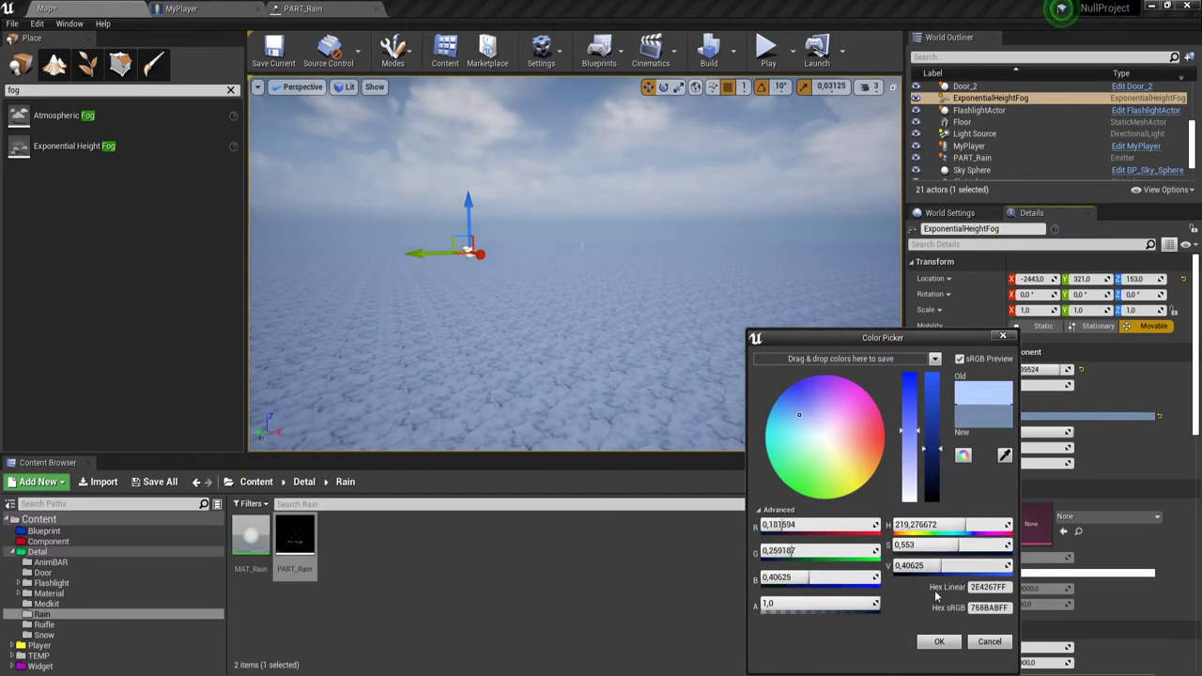
{"action": "left_click", "coordinate": [932, 646]}
{"action": "left_click", "coordinate": [1072, 419]}
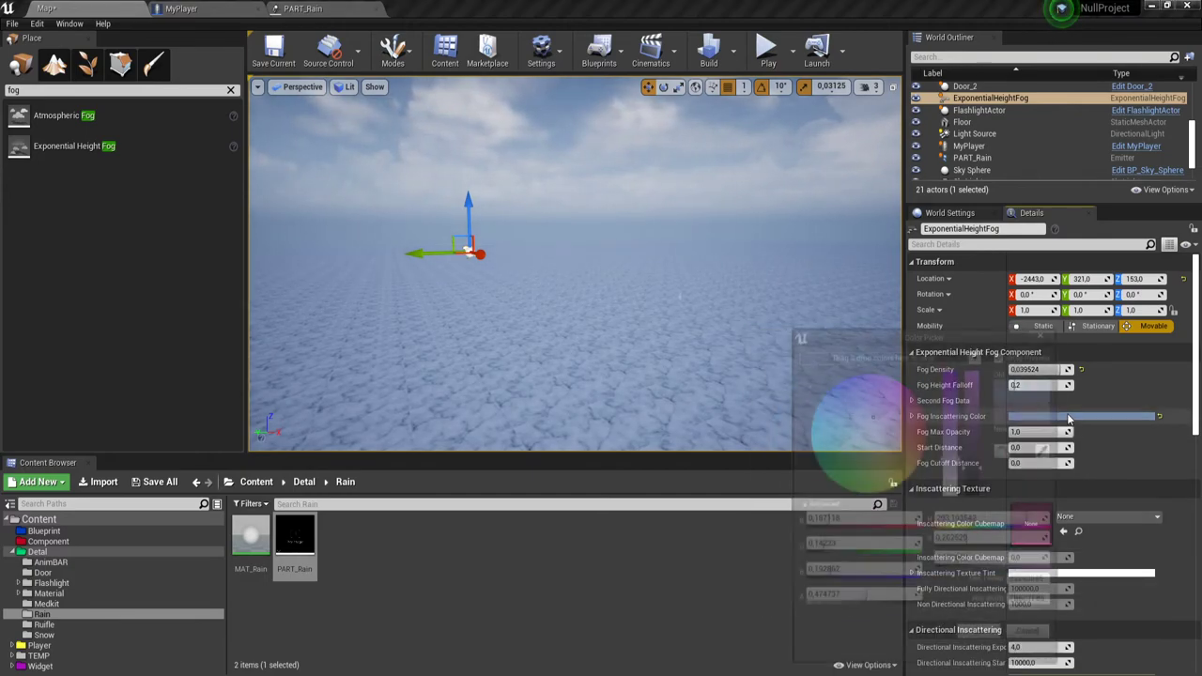
{"action": "left_click_drag", "start_coordinate": [985, 449], "coordinate": [985, 464]}
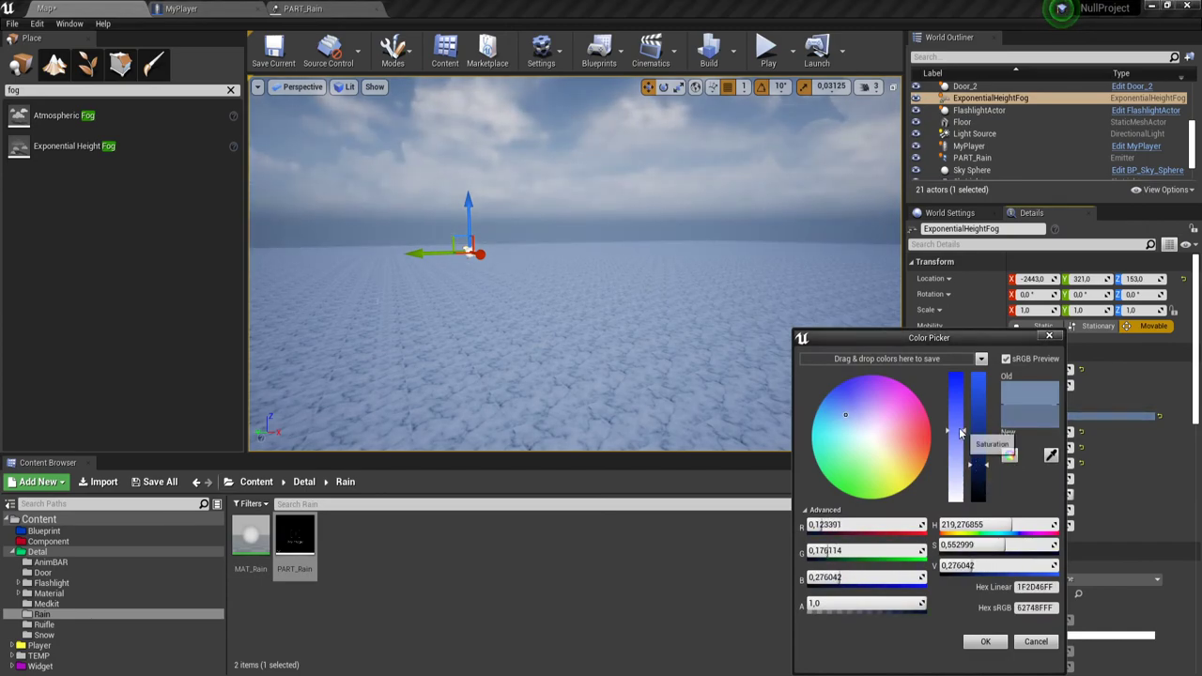
{"action": "left_click_drag", "start_coordinate": [957, 403], "coordinate": [955, 394]}
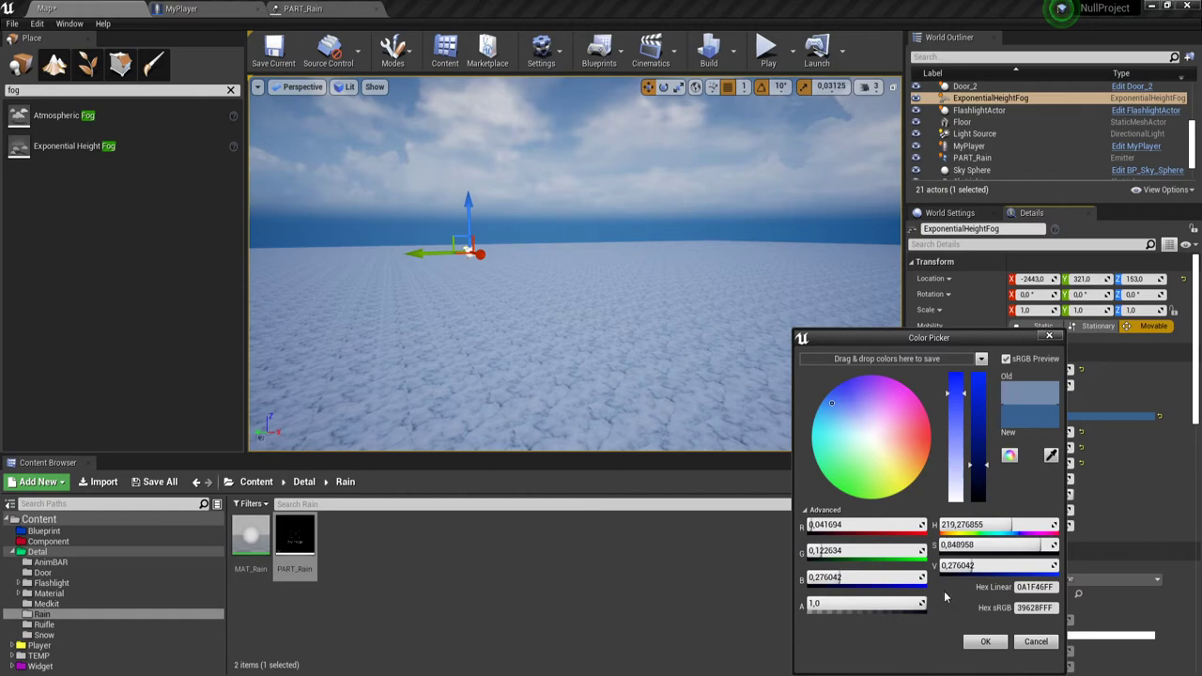
{"action": "left_click", "coordinate": [986, 643]}
- Lower Fog Height Falloff to about 0.077 and start a play test
{"action": "scroll", "coordinate": [1093, 456], "scroll_direction": "down", "scroll_amount": 1}
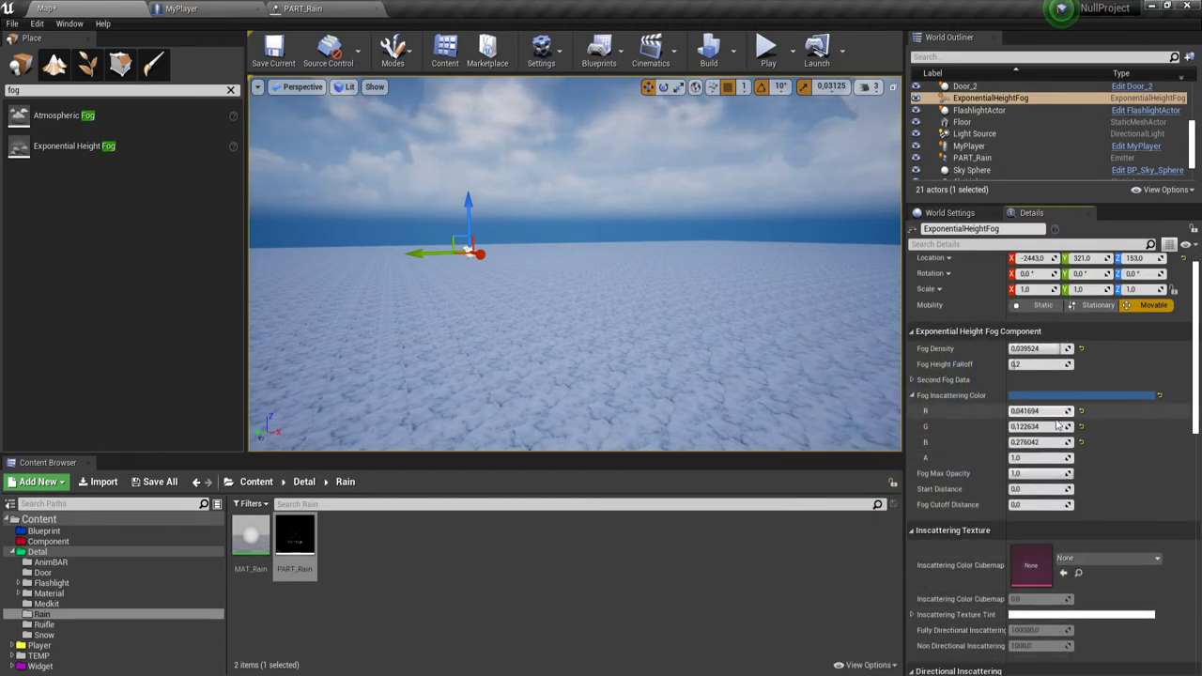
{"action": "scroll", "coordinate": [1043, 395], "scroll_direction": "up", "scroll_amount": 1}
{"action": "mouse_move", "coordinate": [1038, 385]}
{"action": "left_mouse_down"}
{"action": "mouse_move", "coordinate": [1108, 385]}
{"action": "mouse_move", "coordinate": [1028, 385]}
{"action": "left_mouse_up"}
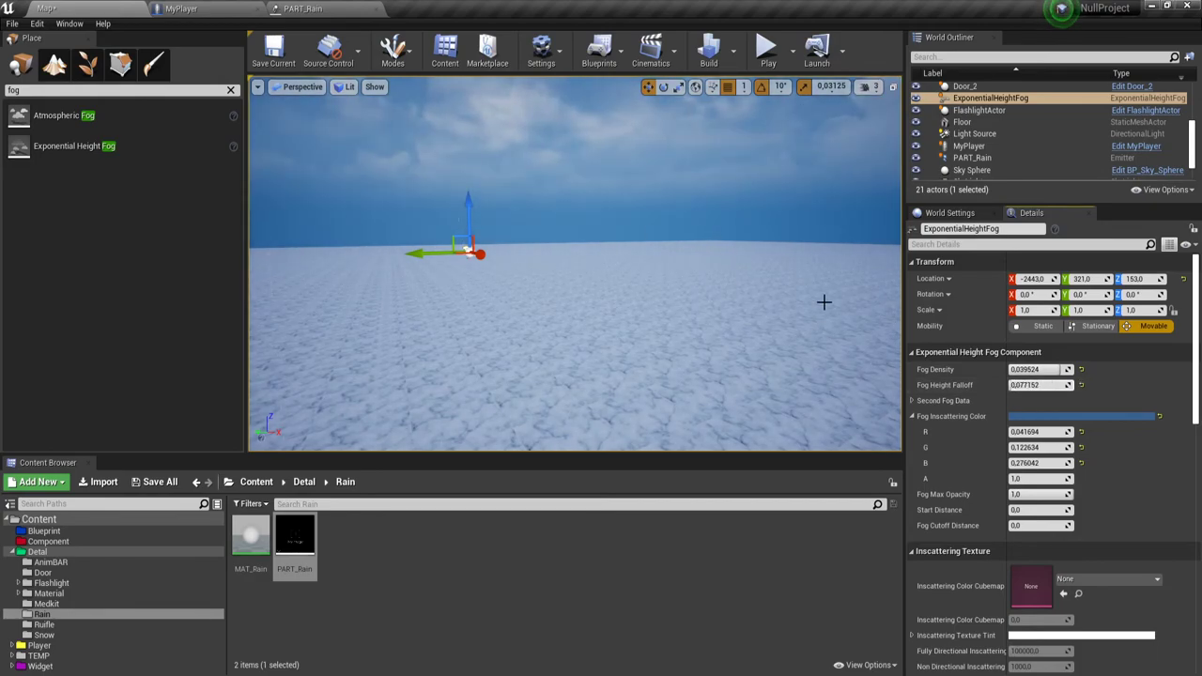
{"action": "left_click", "coordinate": [769, 47]}
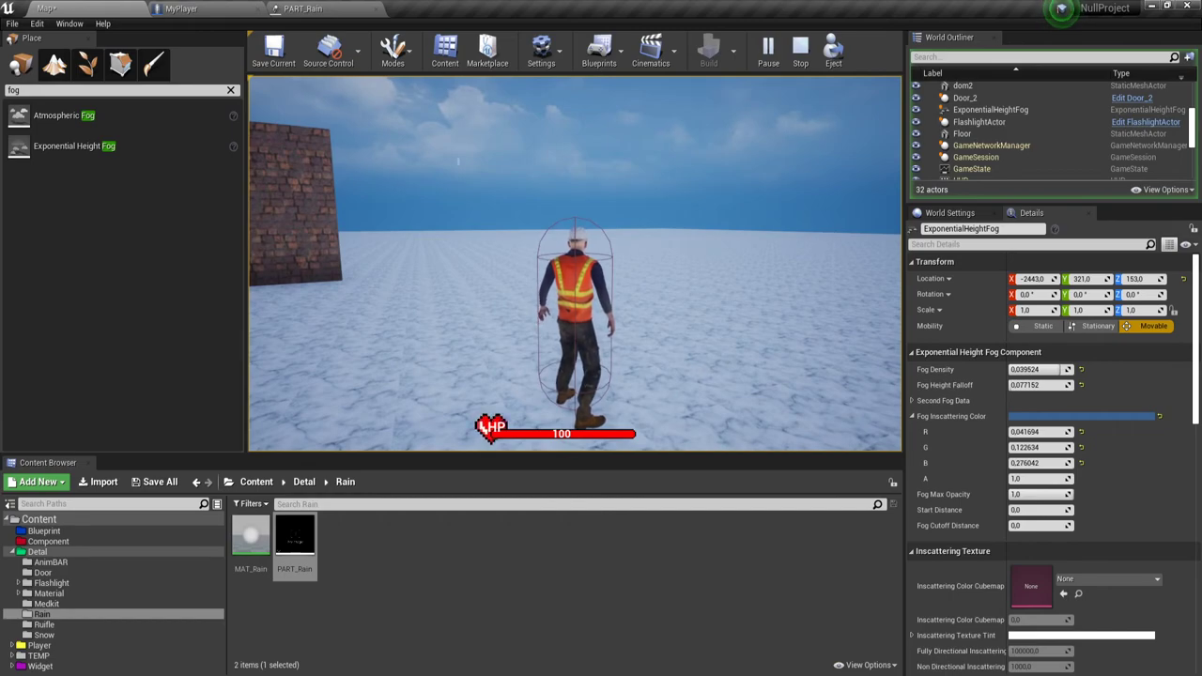
- Stop the play test, dismiss the error Message Log, and return to the PART_Rain Cascade editor
{"action": "key", "text": "Escape"}
{"action": "left_click", "coordinate": [886, 93]}
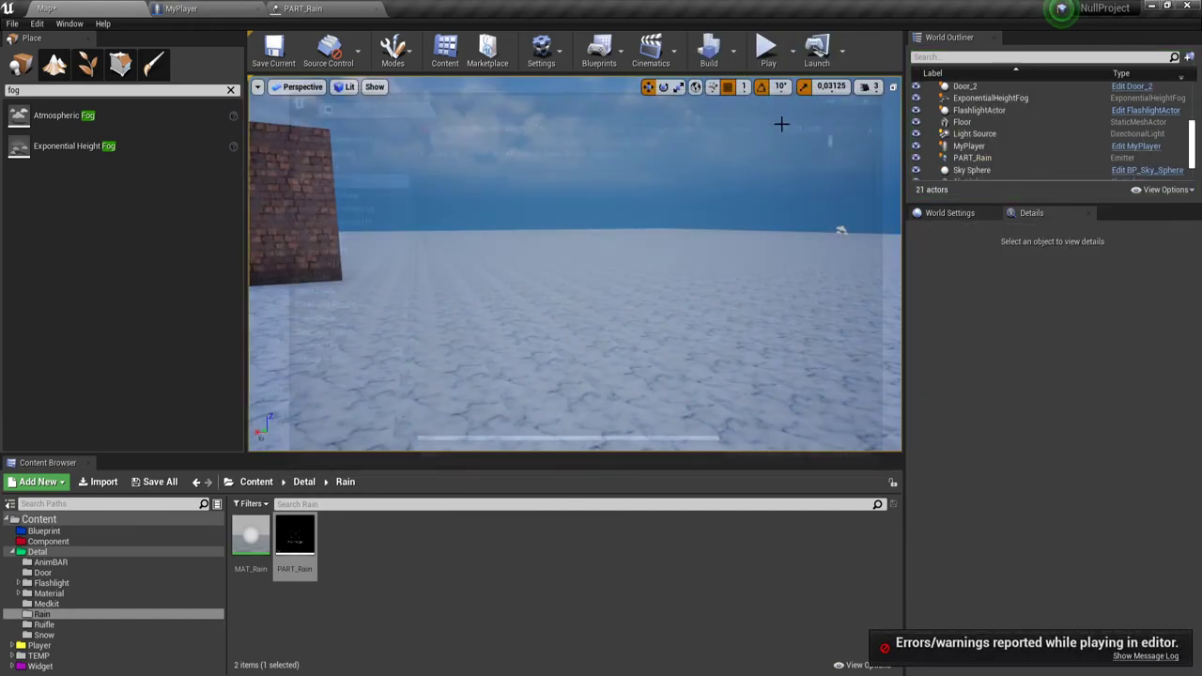
{"action": "left_click", "coordinate": [361, 7]}
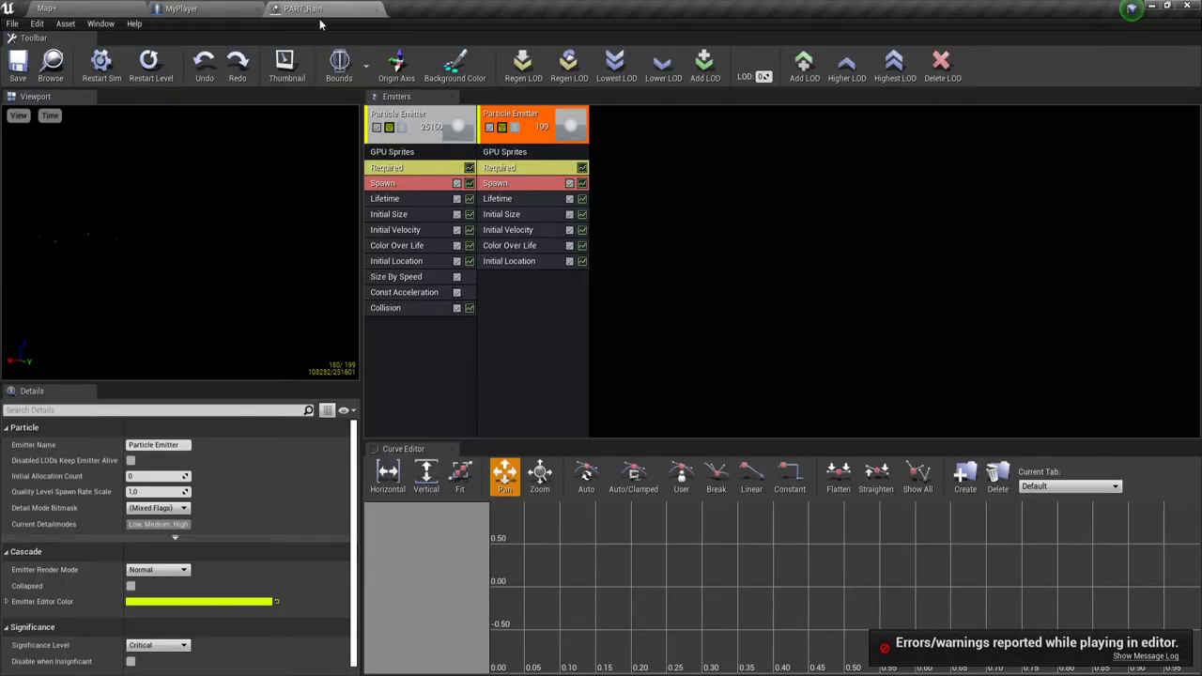
- Set the first emitter's Size By Speed Max Scale Y to 5.0, save PART_Rain, and return to the map
{"action": "left_click", "coordinate": [395, 278]}
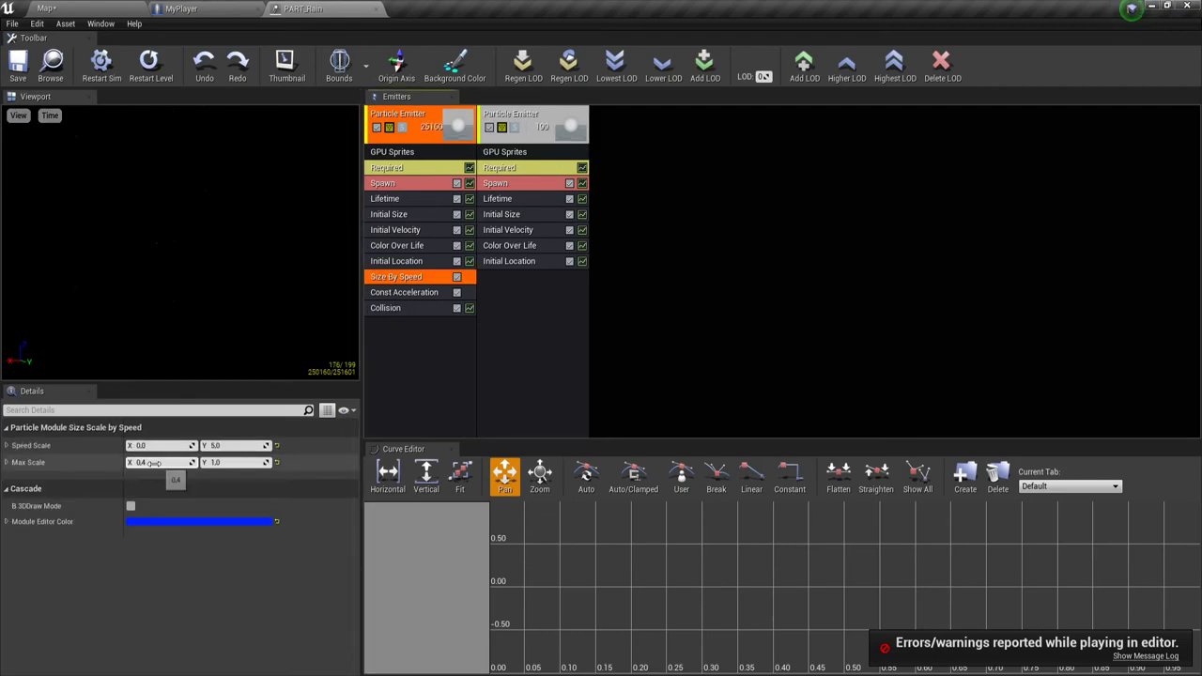
{"action": "left_click", "coordinate": [214, 462]}
{"action": "type", "text": "5"}
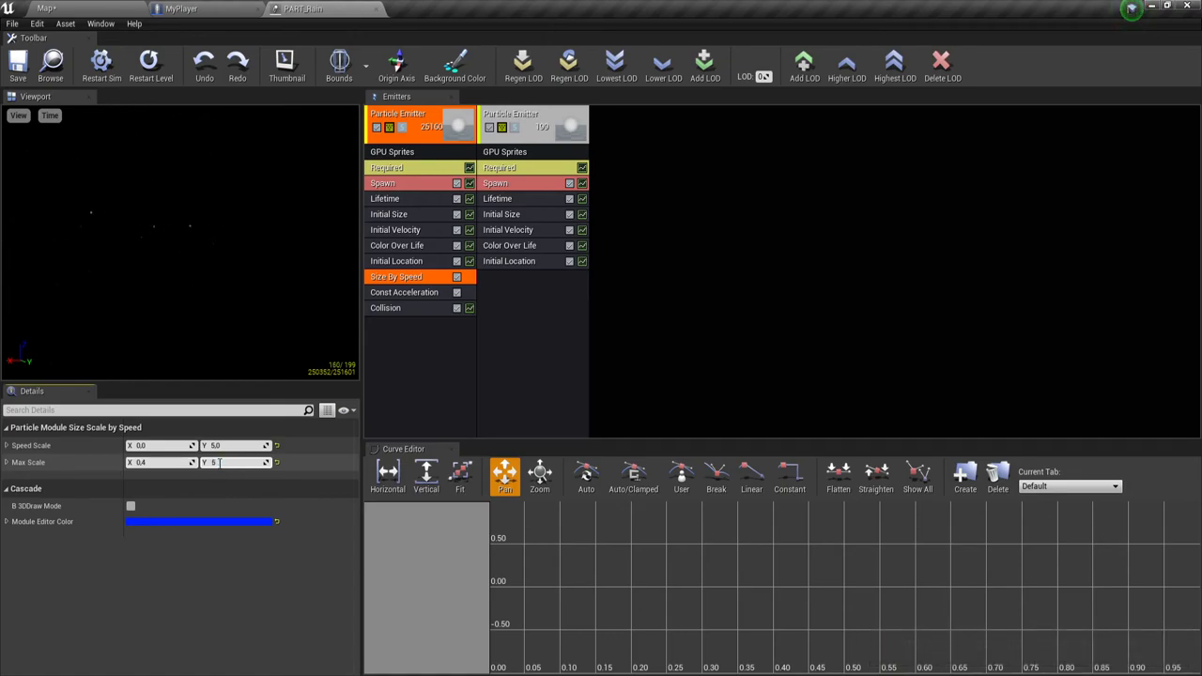
{"action": "key", "text": "Return"}
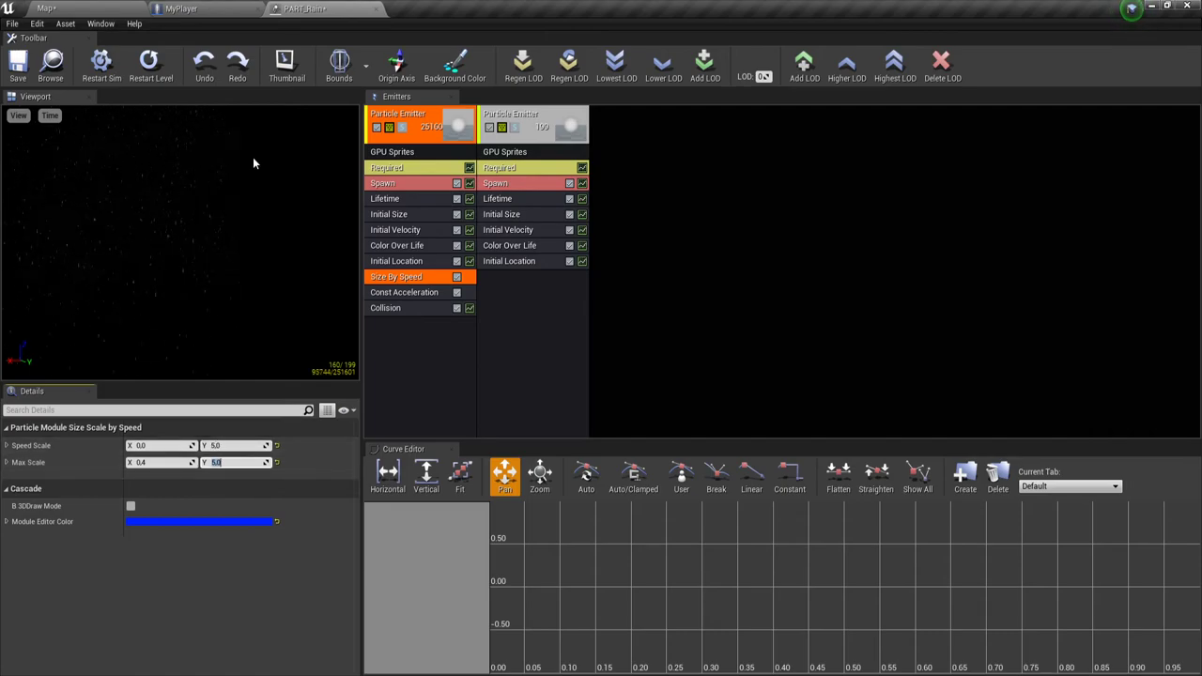
{"action": "left_click", "coordinate": [17, 62]}
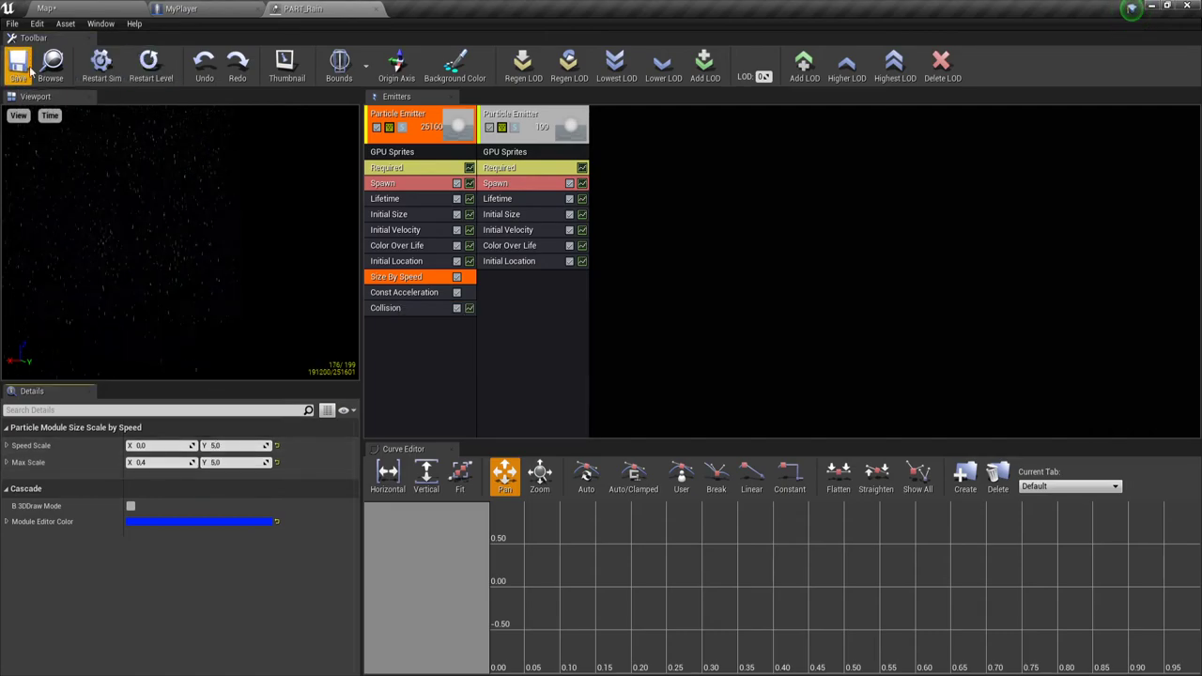
{"action": "left_click", "coordinate": [78, 10]}
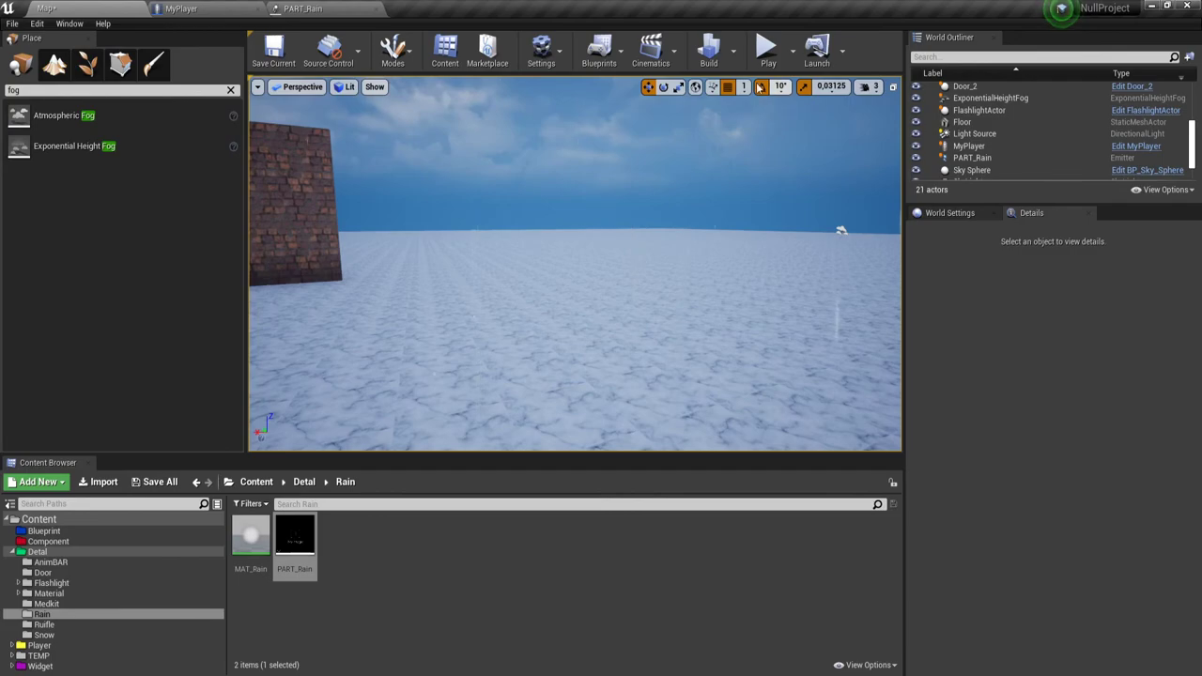
- Run a play test, stop it, close the Message Log, and switch to the MyPlayer blueprint
{"action": "left_click", "coordinate": [766, 48]}
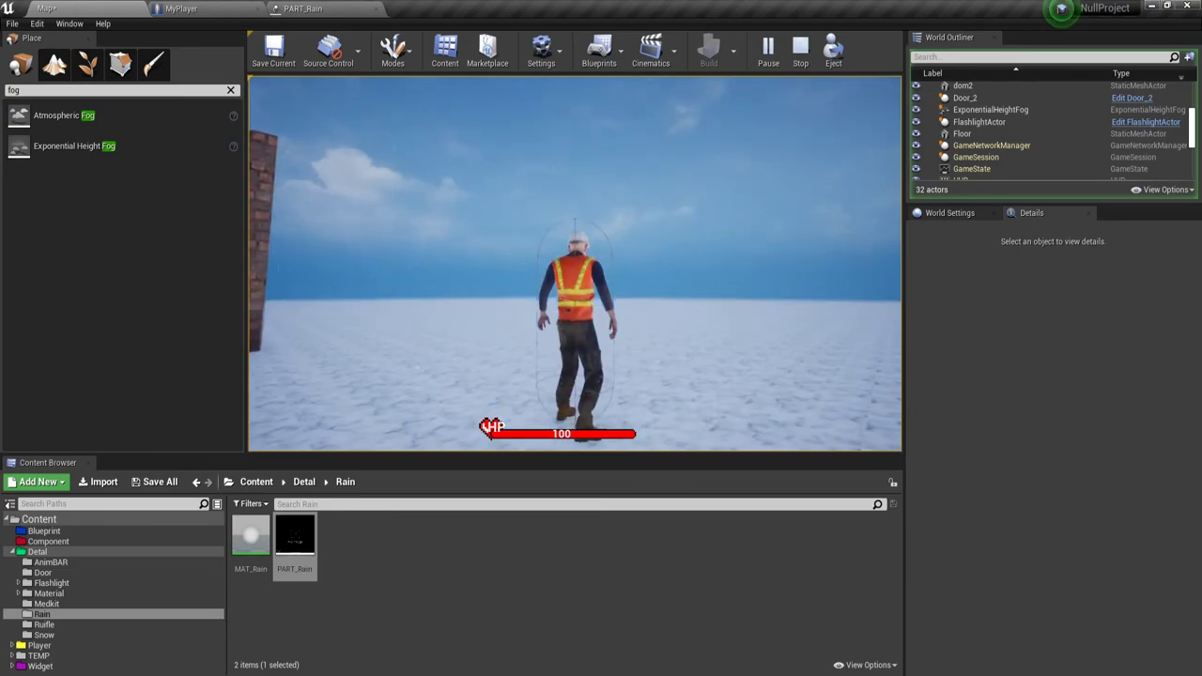
{"action": "key", "text": "Escape"}
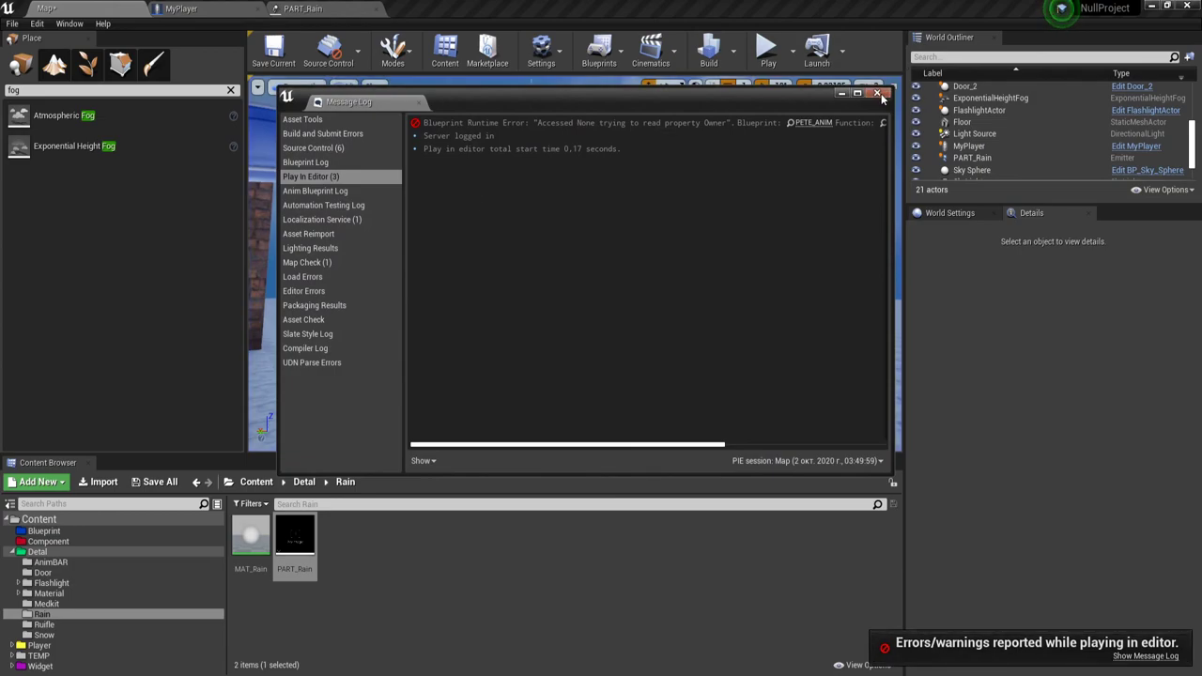
{"action": "left_click", "coordinate": [881, 94]}
{"action": "left_click", "coordinate": [188, 8]}
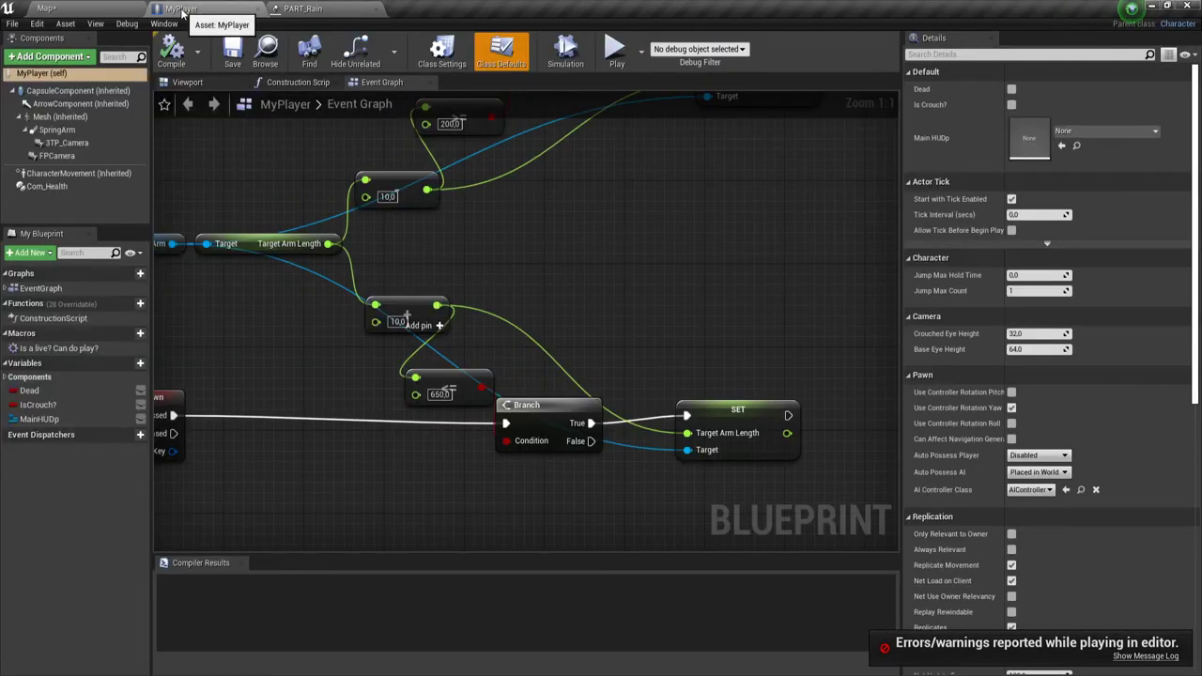
- Review the rain emitter's Required, Lifetime, Initial Size, Initial Velocity, Color Over Life and Size By Speed modules
{"action": "left_click", "coordinate": [317, 7]}
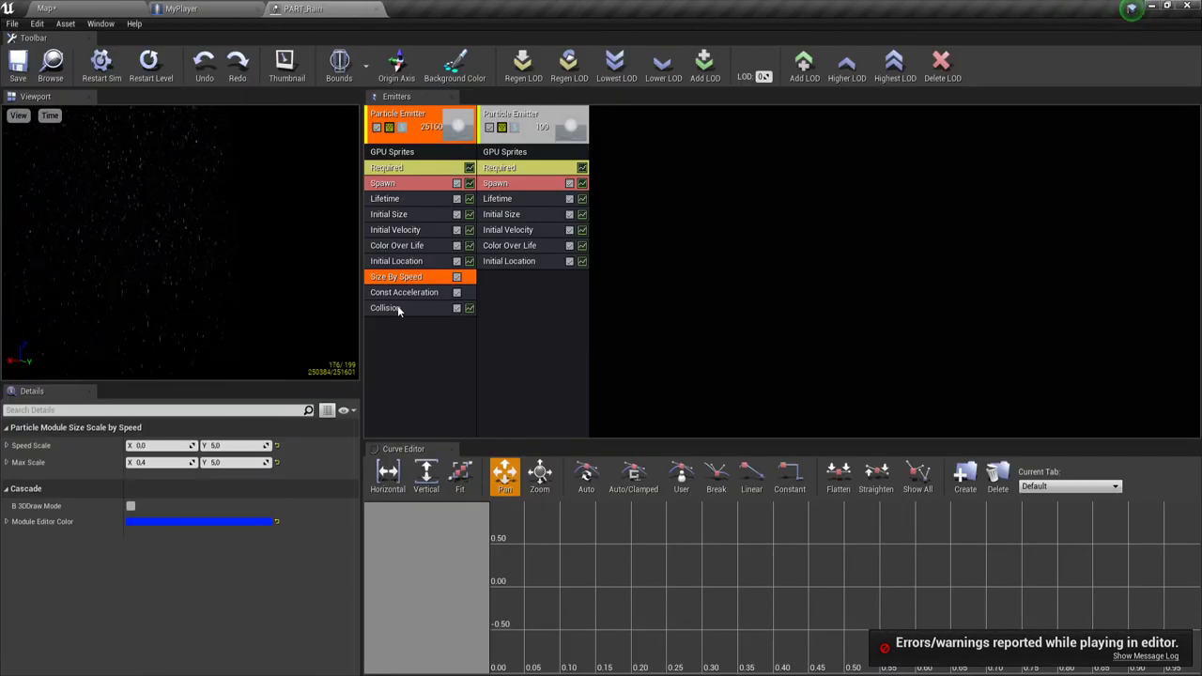
{"action": "left_click", "coordinate": [402, 201]}
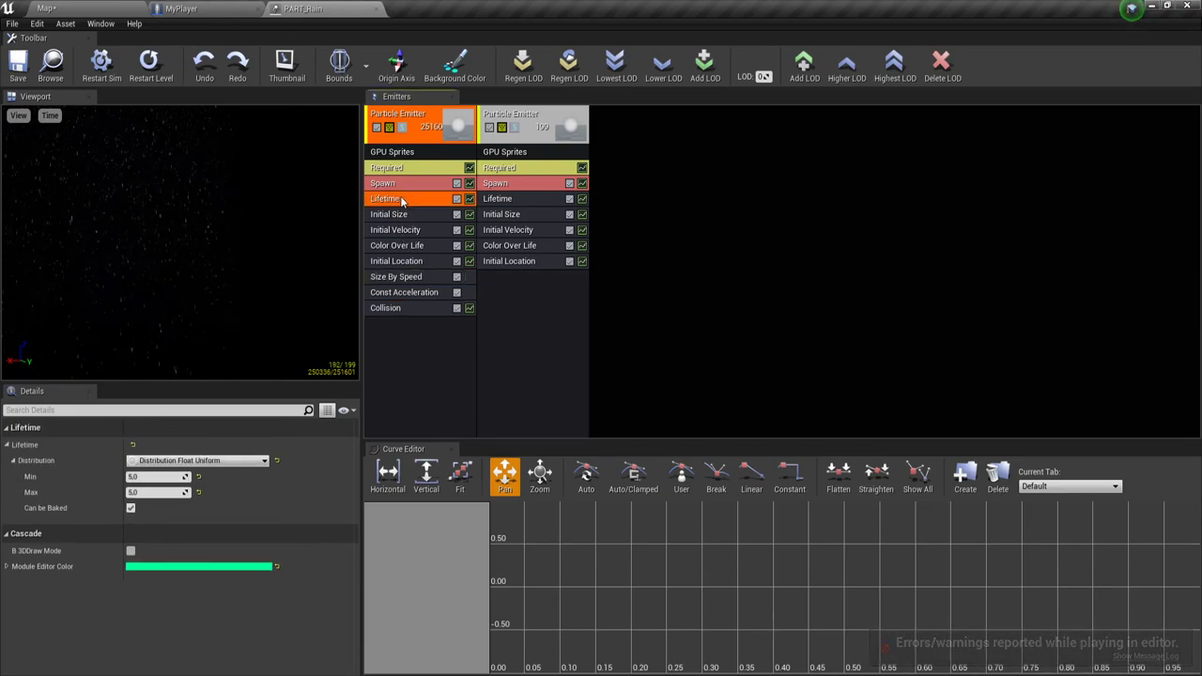
{"action": "left_click", "coordinate": [407, 169]}
{"action": "left_click", "coordinate": [400, 202]}
{"action": "left_click", "coordinate": [400, 215]}
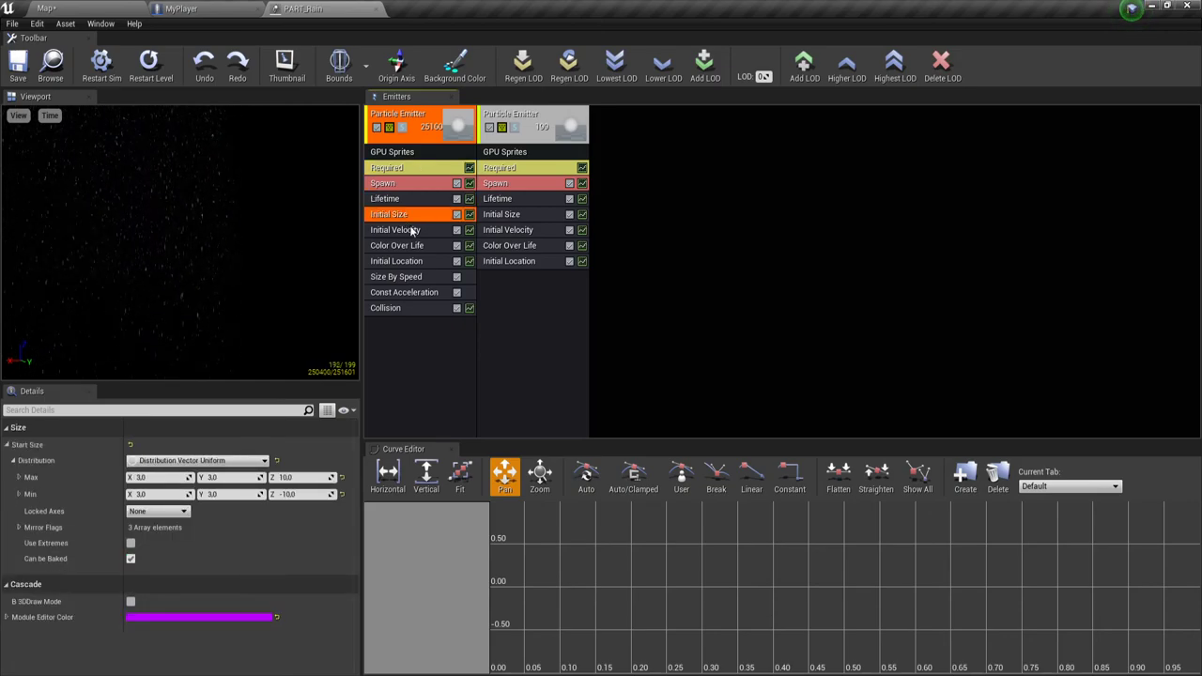
{"action": "left_click", "coordinate": [406, 230]}
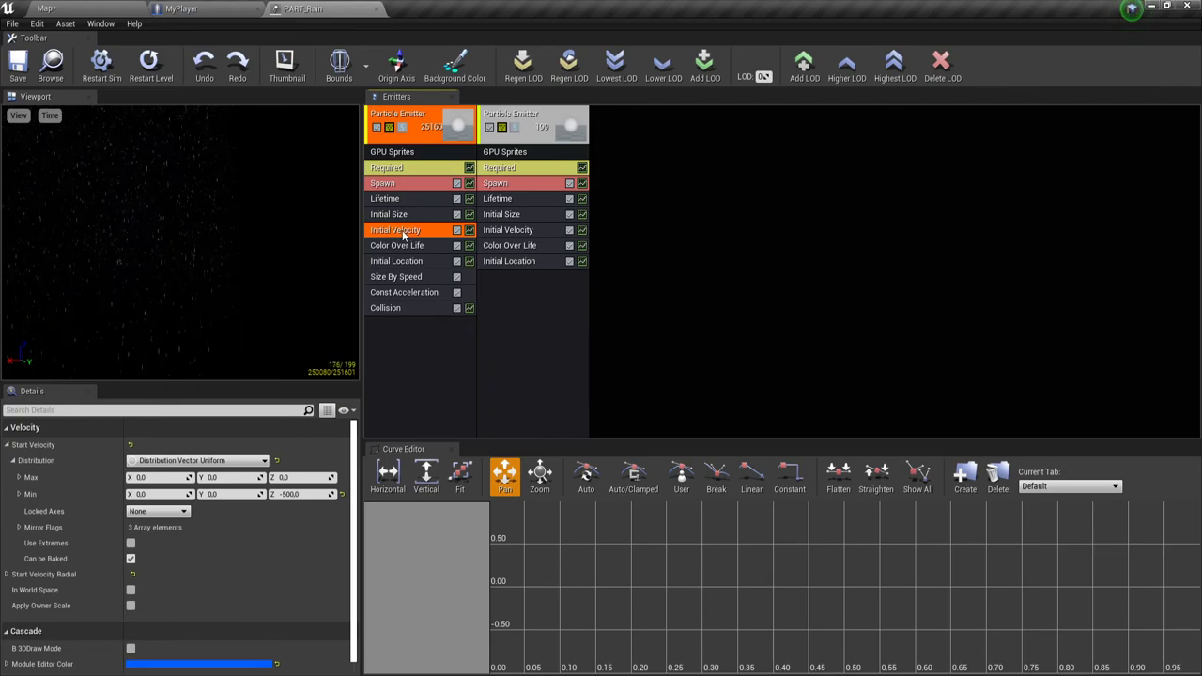
{"action": "left_click", "coordinate": [403, 245]}
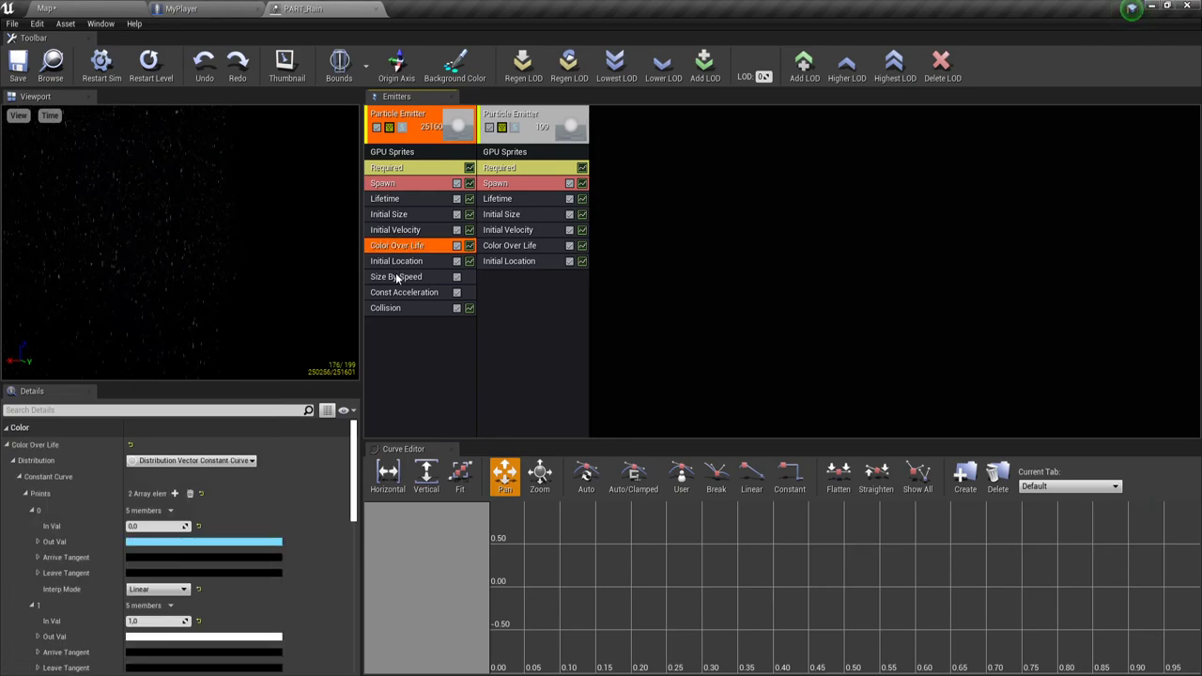
{"action": "left_click", "coordinate": [397, 278]}
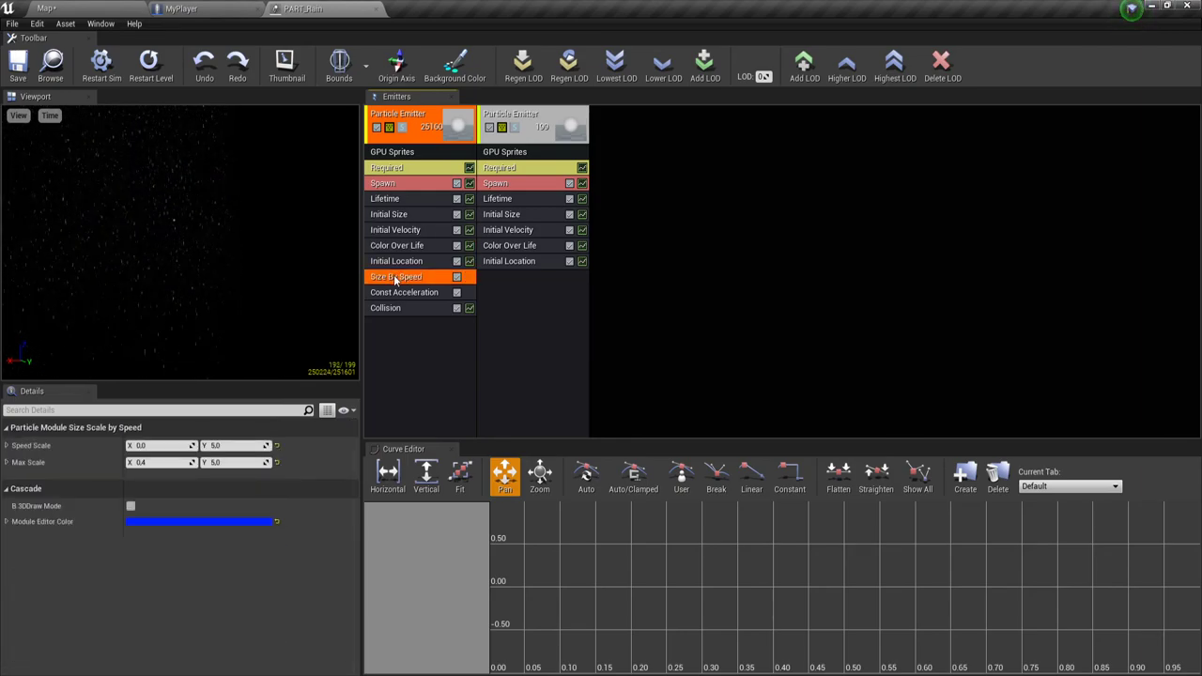
- Set Const Acceleration Z to -900, restart the effect in the level, and return to the map
{"action": "left_click", "coordinate": [405, 300]}
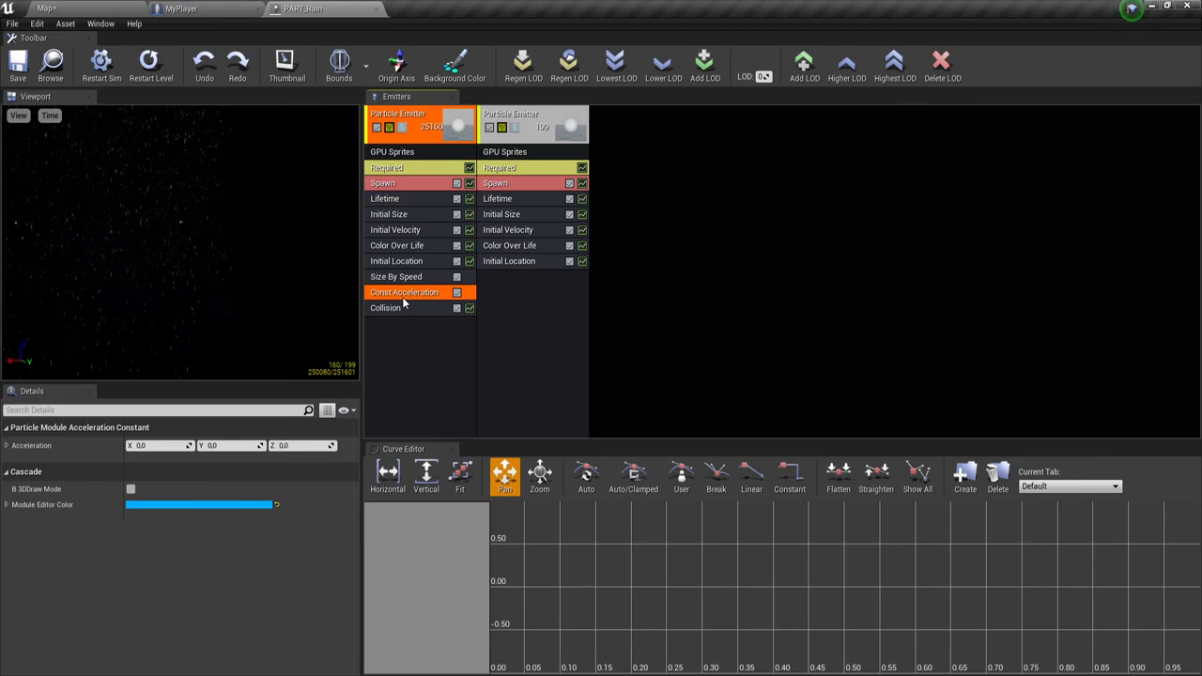
{"action": "left_click", "coordinate": [303, 445]}
{"action": "type", "text": "-900"}
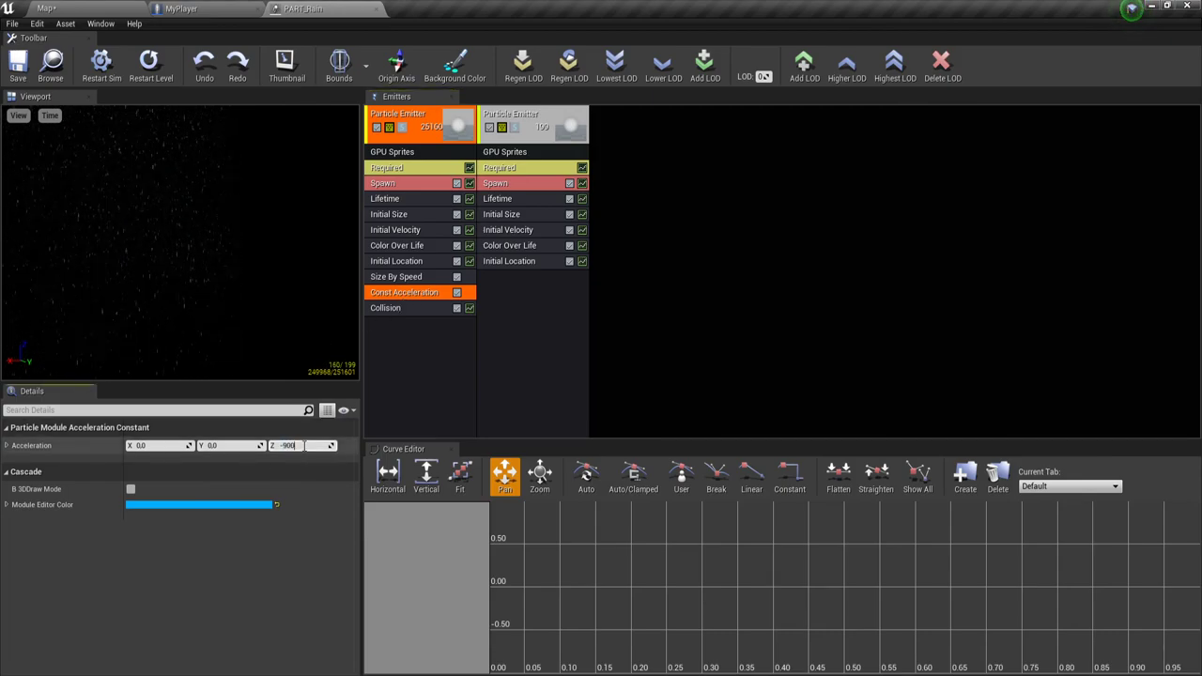
{"action": "key", "text": "Return"}
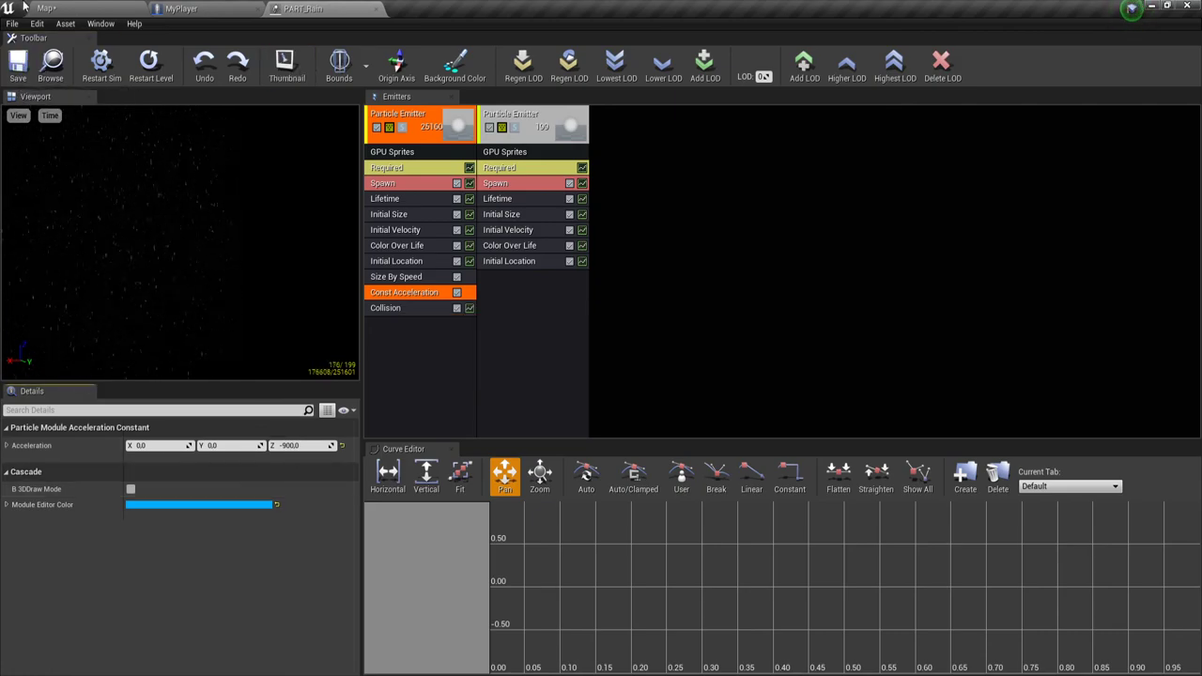
{"action": "left_click", "coordinate": [145, 62]}
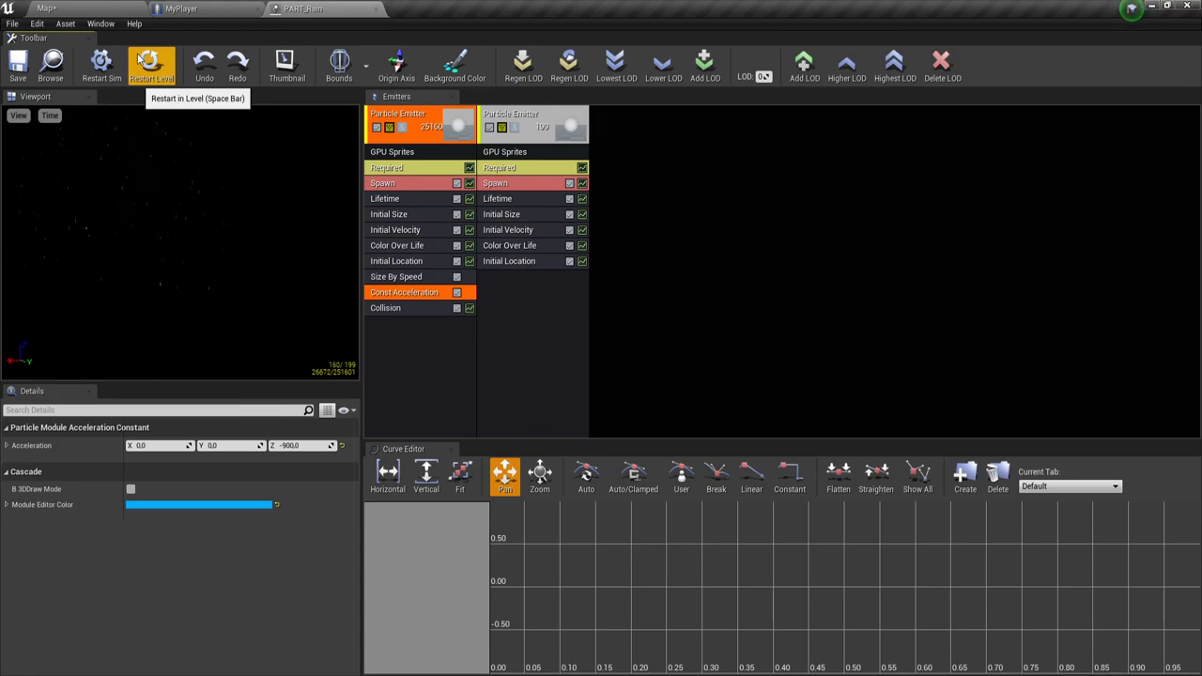
{"action": "left_click", "coordinate": [85, 9]}
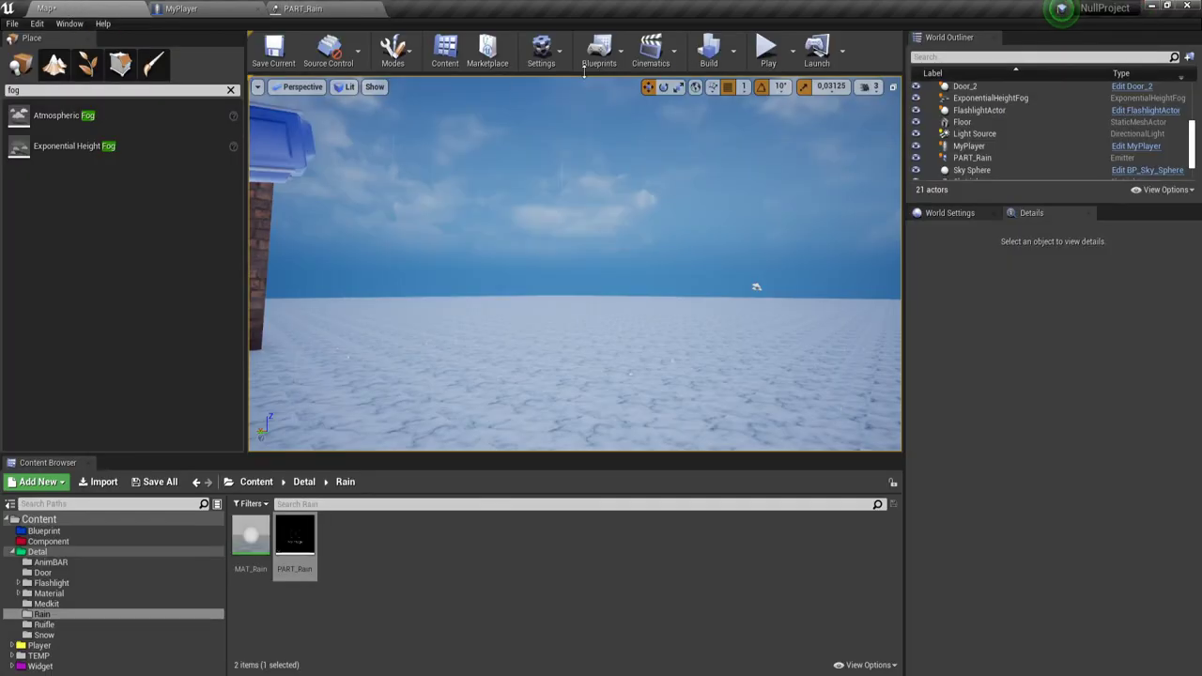
- Start a play test and walk the character forward to check the rain and fog
{"action": "left_click", "coordinate": [757, 59]}
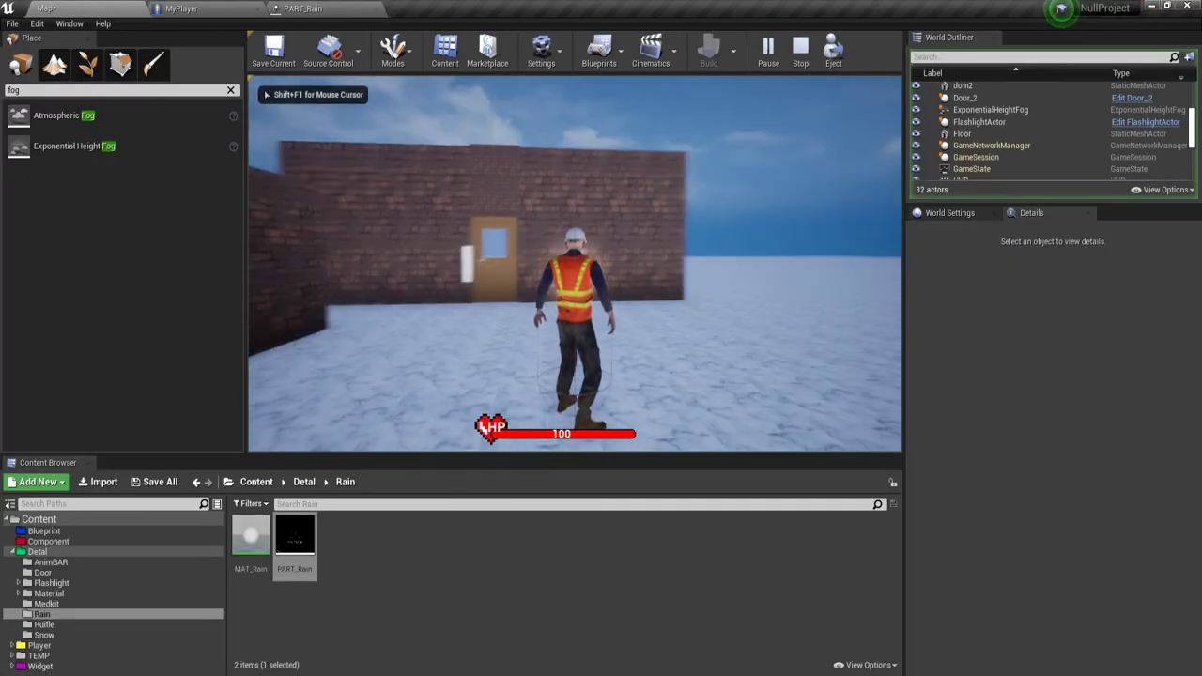
{"action": "key", "text": "w"}
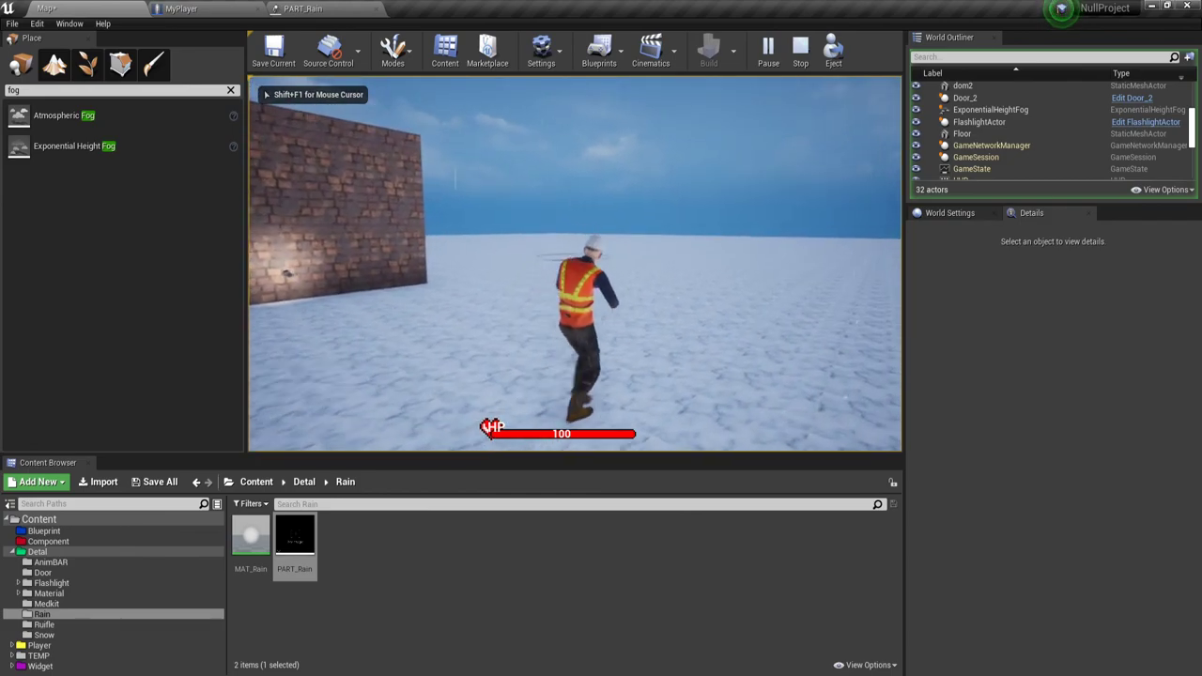